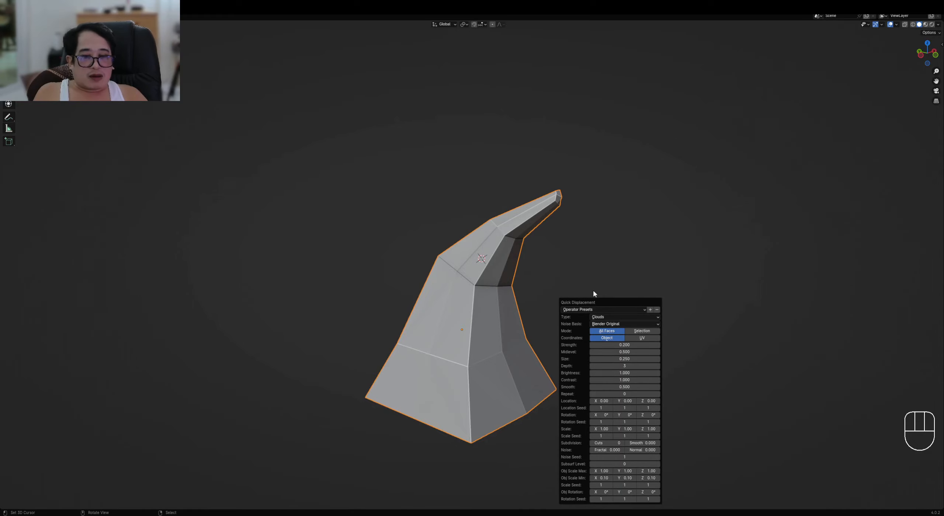
# Load a saved operator preset for the Quick Displacement and set its subdivision cuts to 10
pyautogui.click(605, 309)
pyautogui.click(605, 326)
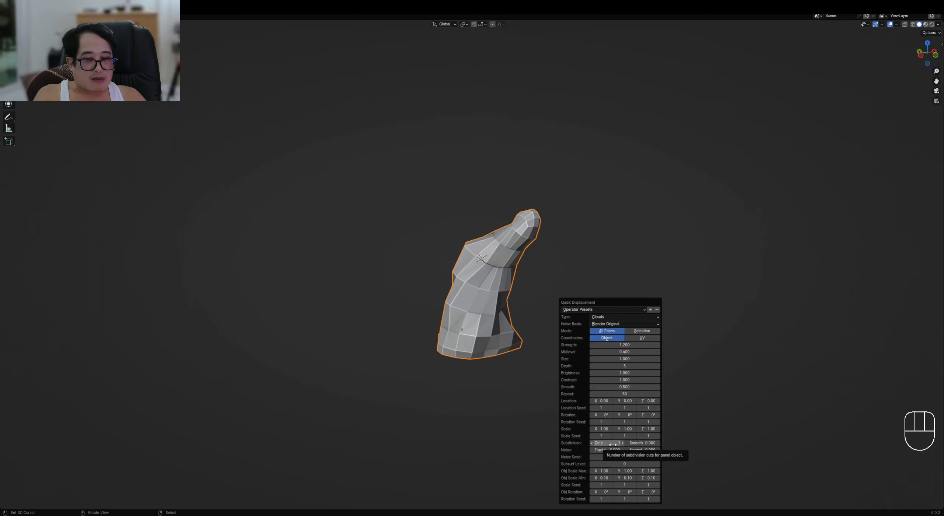
pyautogui.click(598, 310)
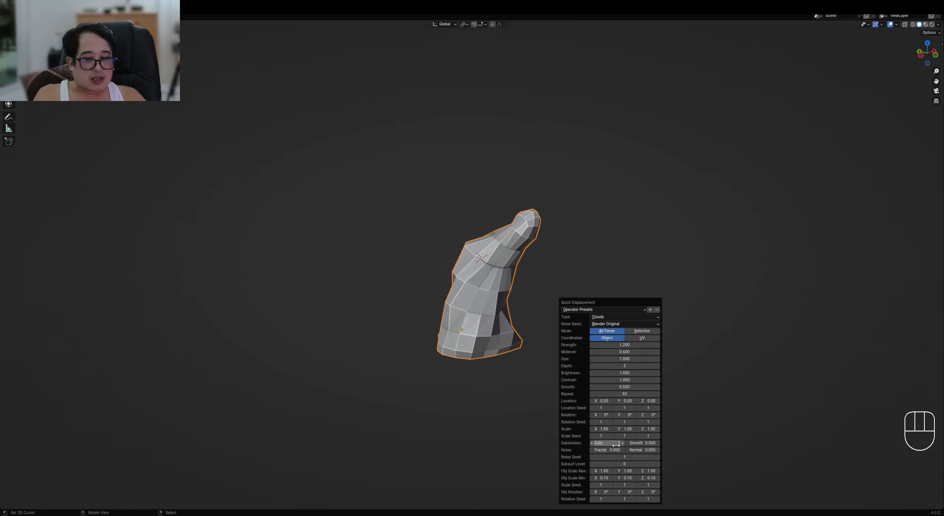
pyautogui.keyDown('ctrl'); pyautogui.scroll(4, 596, 443); pyautogui.keyUp('ctrl')
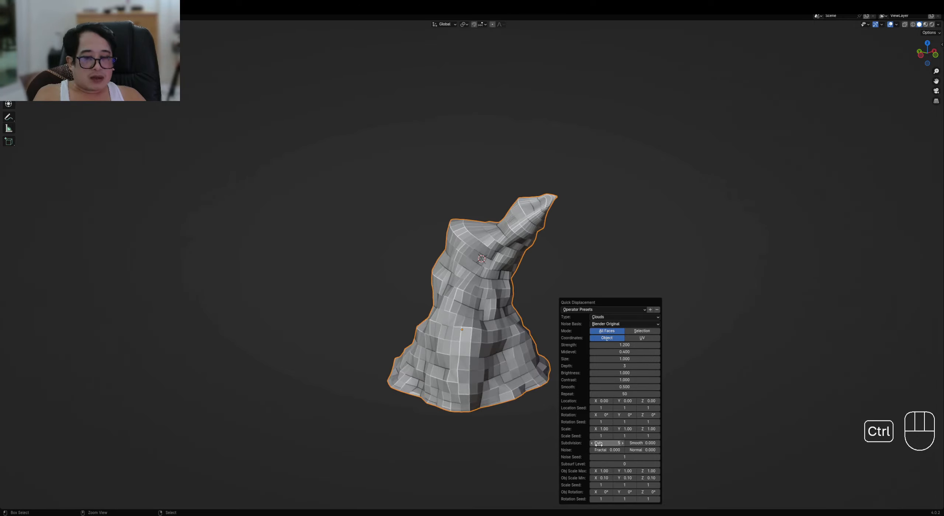
pyautogui.keyDown('ctrl'); pyautogui.scroll(3, 598, 444); pyautogui.keyUp('ctrl')
pyautogui.keyDown('ctrl'); pyautogui.scroll(2, 598, 445); pyautogui.keyUp('ctrl')
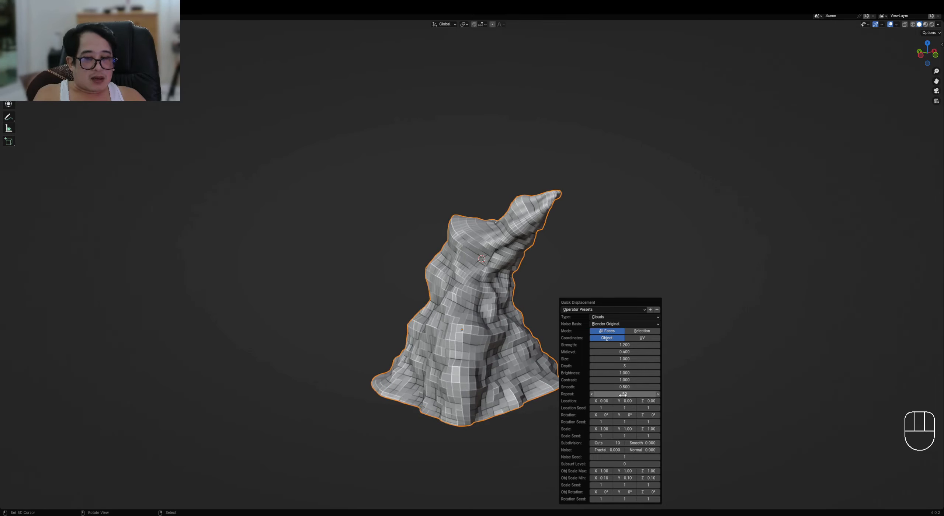
# Reduce the displacement's smoothing repeat to 30
pyautogui.moveTo(623, 396); pyautogui.dragTo(595, 395)
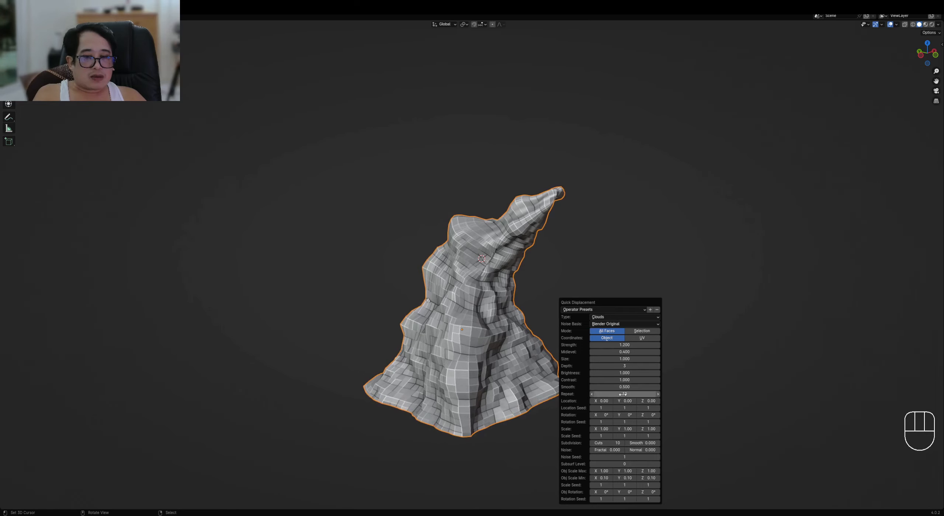
pyautogui.keyDown('ctrl'); pyautogui.scroll(2, 623, 394); pyautogui.keyUp('ctrl')
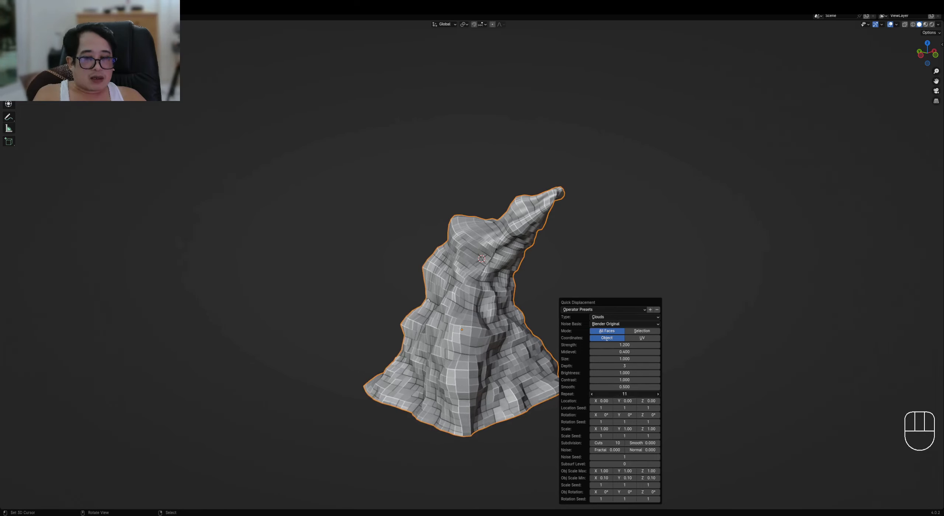
pyautogui.keyDown('ctrl'); pyautogui.scroll(20, 623, 394); pyautogui.keyUp('ctrl')
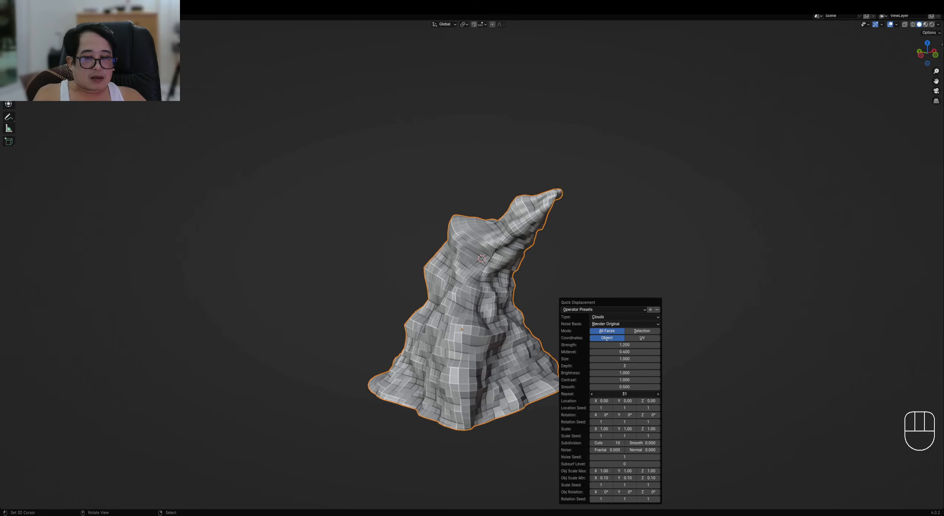
# Examine the displaced mesh from several angles, checking the narrow tip up close for overlapping faces
pyautogui.moveTo(517, 280); pyautogui.dragTo(575, 325, button='middle')
pyautogui.scroll(1, 561, 344)
pyautogui.scroll(-2, 564, 337)
pyautogui.moveTo(576, 324); pyautogui.dragTo(539, 293, button='middle')
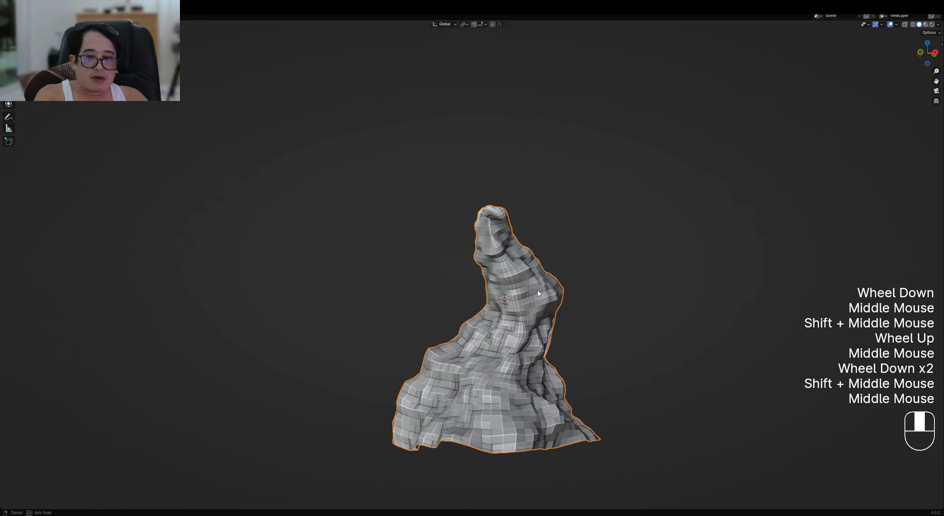
pyautogui.scroll(3, 509, 251)
pyautogui.keyDown('alt'); pyautogui.middleClick(509, 251); pyautogui.keyUp('alt')
pyautogui.scroll(3, 542, 232)
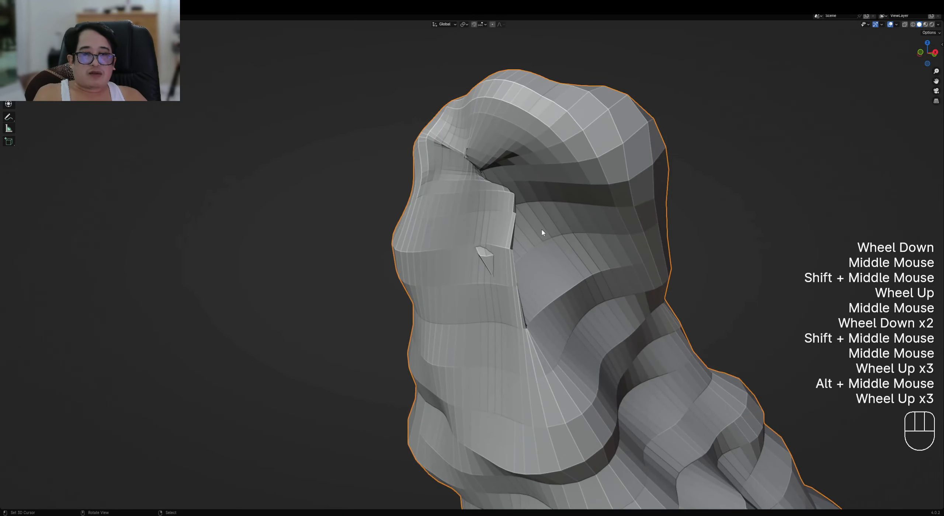
pyautogui.moveTo(542, 231); pyautogui.dragTo(516, 232, button='middle')
pyautogui.scroll(-2, 546, 240)
pyautogui.moveTo(569, 248); pyautogui.dragTo(590, 259, button='middle')
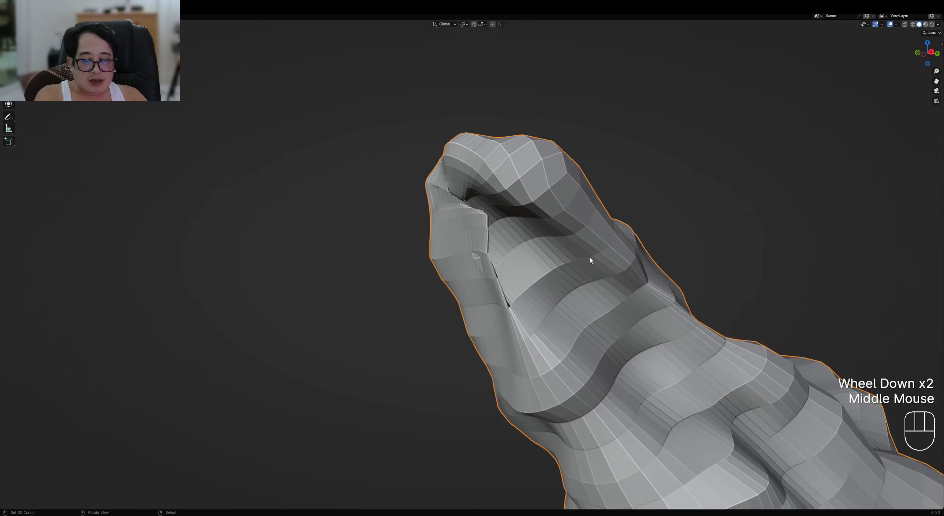
pyautogui.scroll(-1, 598, 266)
# Try displacement brightness values of 1.103 and 1.014, comparing the effect on the overall shape
pyautogui.press('F9')
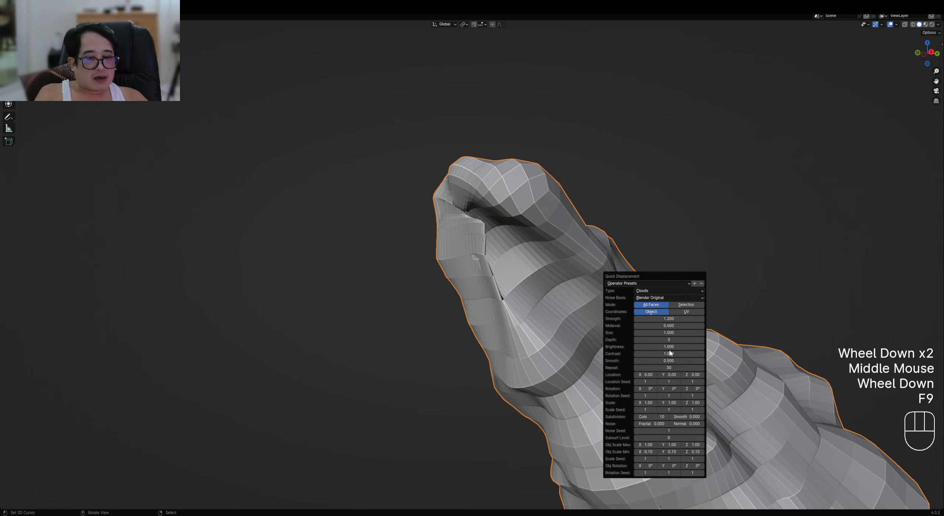
pyautogui.moveTo(670, 347); pyautogui.dragTo(697, 347)
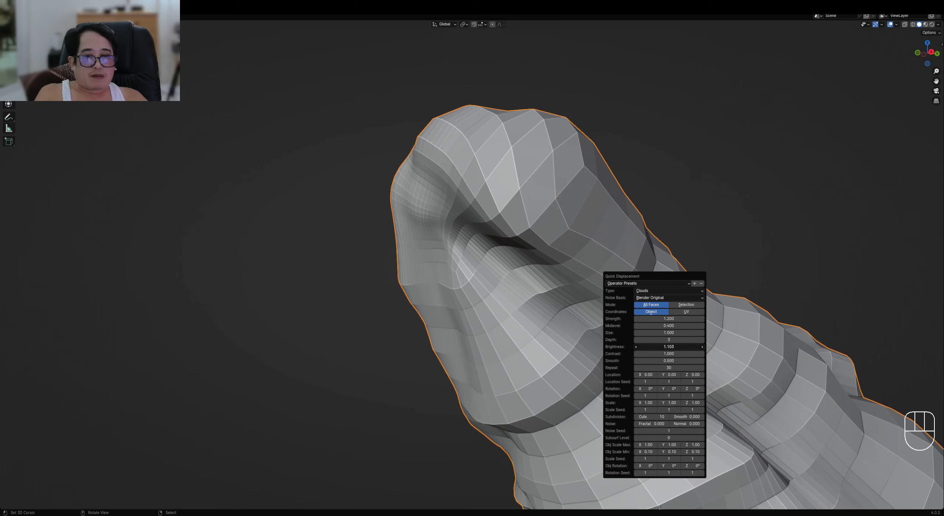
pyautogui.scroll(-3, 491, 341)
pyautogui.moveTo(517, 332); pyautogui.dragTo(618, 347, button='middle')
pyautogui.scroll(2, 578, 333)
pyautogui.scroll(-1, 618, 347)
pyautogui.press('F9')
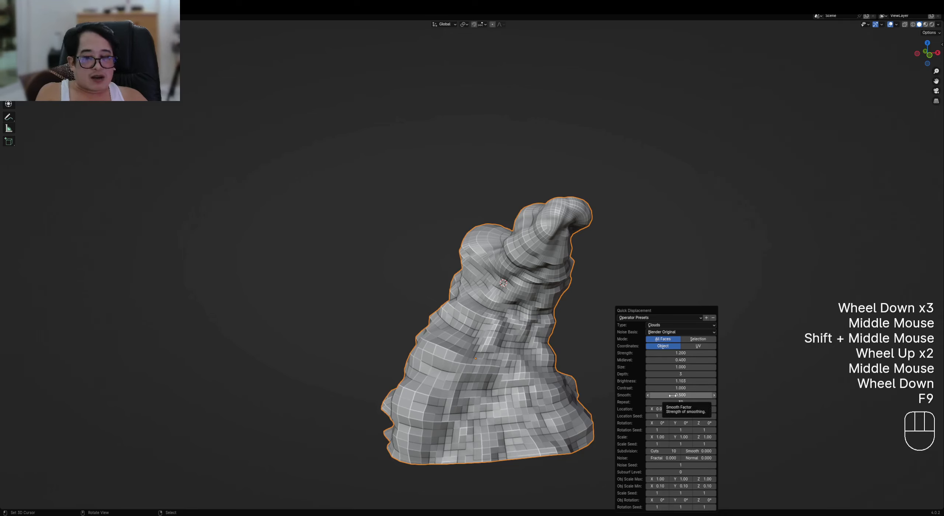
pyautogui.moveTo(680, 381); pyautogui.dragTo(673, 381)
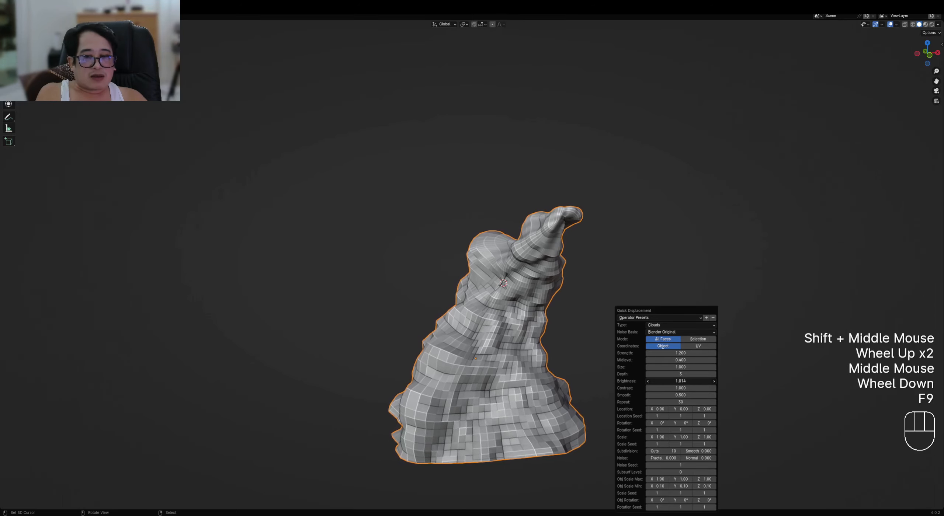
# Set the displacement brightness to 1.111 while checking the mesh's tip
pyautogui.moveTo(661, 317); pyautogui.dragTo(642, 289, button='middle')
pyautogui.scroll(2, 548, 200)
pyautogui.moveTo(547, 200); pyautogui.dragTo(657, 225, button='middle')
pyautogui.press('F9')
pyautogui.moveTo(672, 299); pyautogui.dragTo(689, 299)
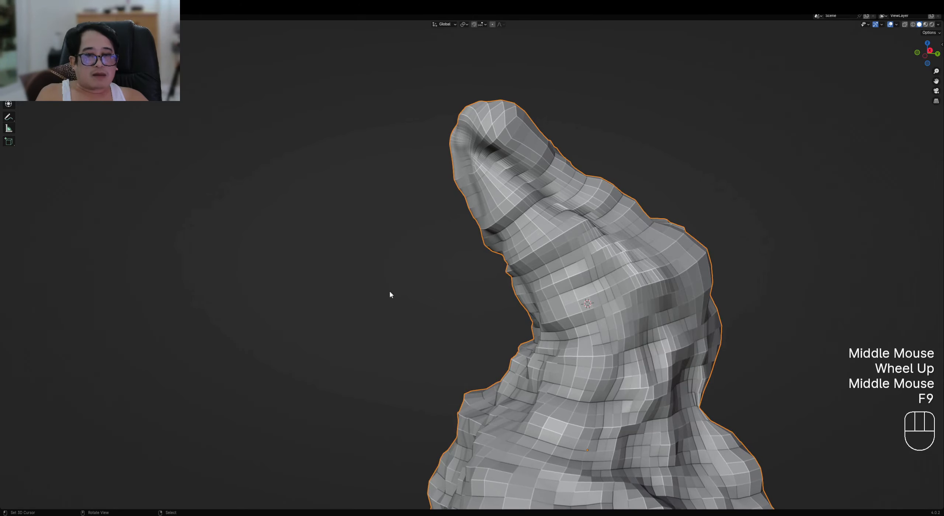
# Examine the brightened displacement on the whole mesh from different sides
pyautogui.scroll(-2, 389, 291)
pyautogui.moveTo(405, 292); pyautogui.dragTo(610, 286, button='middle')
pyautogui.scroll(2, 559, 281)
pyautogui.keyDown('shift'); pyautogui.moveTo(547, 316); pyautogui.dragTo(588, 311, button='middle'); pyautogui.keyUp('shift')
pyautogui.scroll(-1, 577, 313)
pyautogui.scroll(2, 590, 315)
pyautogui.press('F9')
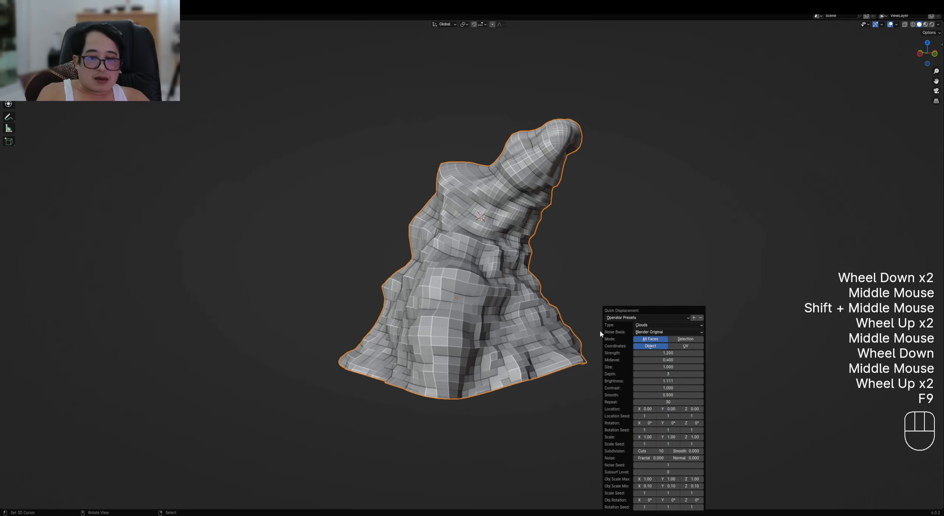
pyautogui.moveTo(441, 307); pyautogui.dragTo(531, 323, button='middle')
pyautogui.scroll(-2, 498, 313)
pyautogui.moveTo(531, 323); pyautogui.dragTo(595, 297, button='middle')
pyautogui.scroll(1, 569, 312)
pyautogui.moveTo(595, 297); pyautogui.dragTo(590, 315, button='middle')
# Try other noise bases for the displacement, including Voronoi F2-F1, Voronoi F2, Voronoi F3, Improved Perlin and Original Perlin
pyautogui.press('F9')
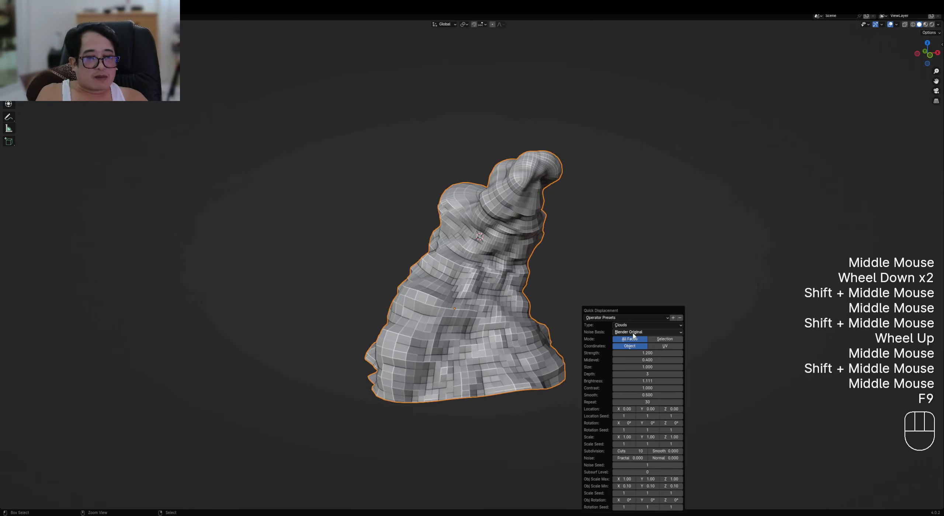
pyautogui.keyDown('ctrl'); pyautogui.scroll(-3, 633, 333); pyautogui.keyUp('ctrl')
pyautogui.keyDown('ctrl'); pyautogui.scroll(1, 633, 333); pyautogui.keyUp('ctrl')
pyautogui.keyDown('ctrl'); pyautogui.scroll(-1, 634, 332); pyautogui.keyUp('ctrl')
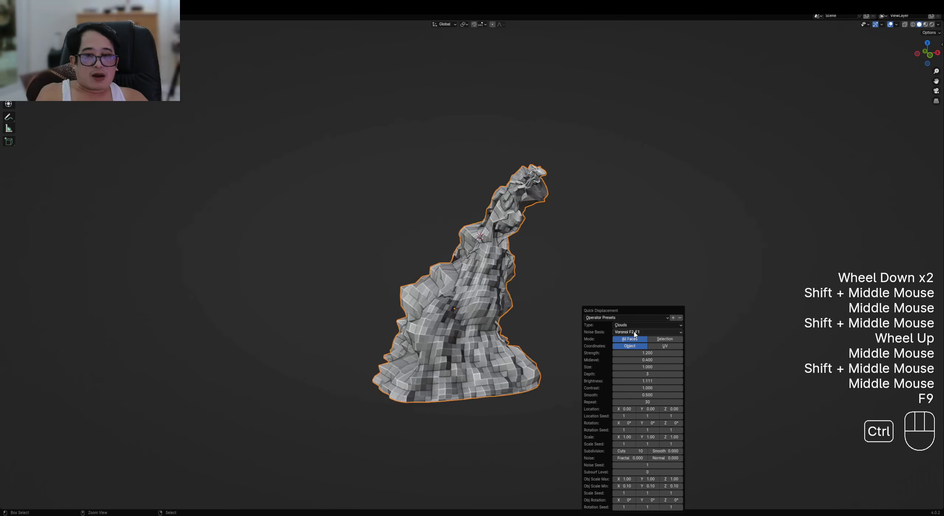
pyautogui.keyDown('ctrl'); pyautogui.scroll(1, 635, 333); pyautogui.keyUp('ctrl')
pyautogui.keyDown('ctrl'); pyautogui.scroll(-2, 635, 334); pyautogui.keyUp('ctrl')
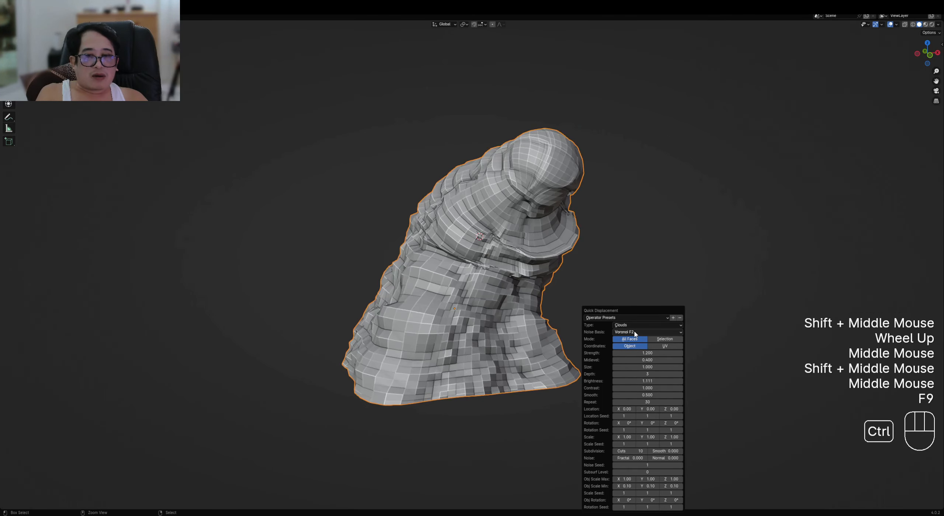
pyautogui.keyDown('ctrl'); pyautogui.scroll(2, 634, 333); pyautogui.keyUp('ctrl')
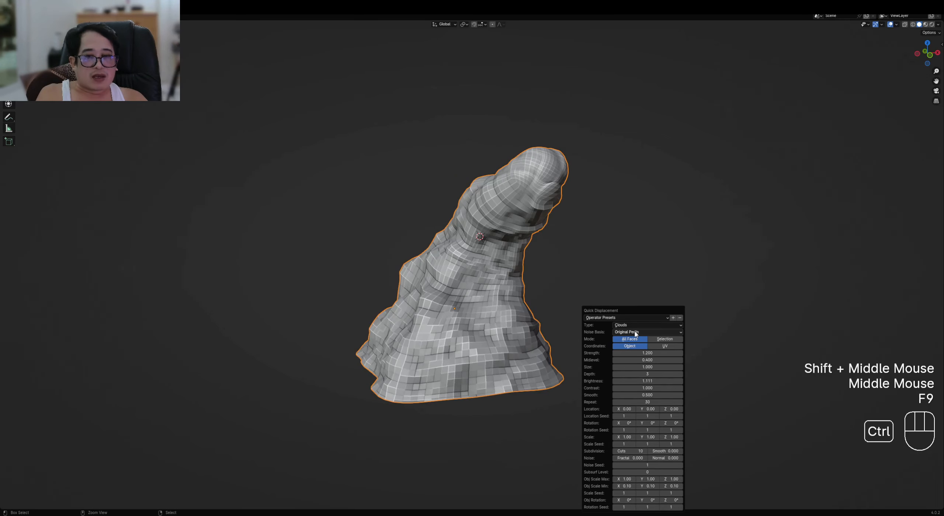
pyautogui.keyDown('ctrl'); pyautogui.scroll(-5, 635, 332); pyautogui.keyUp('ctrl')
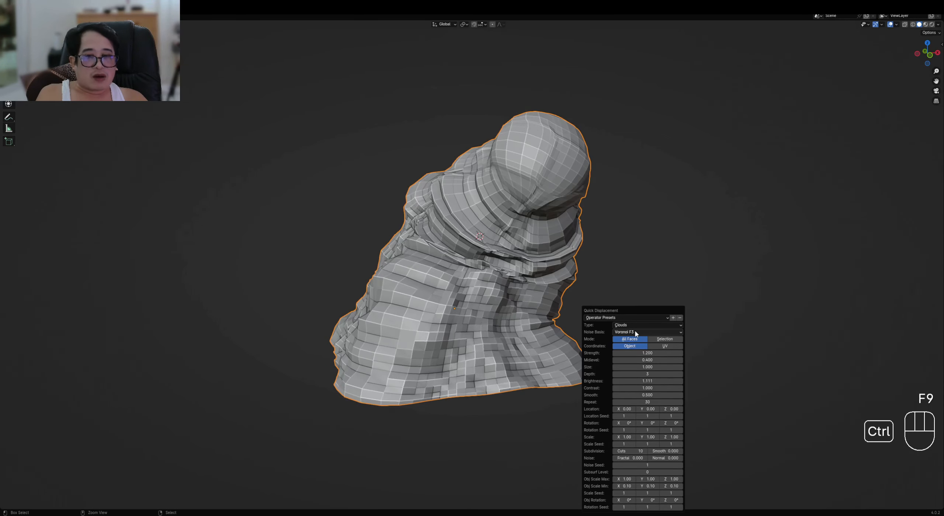
pyautogui.keyDown('ctrl'); pyautogui.scroll(6, 635, 332); pyautogui.keyUp('ctrl')
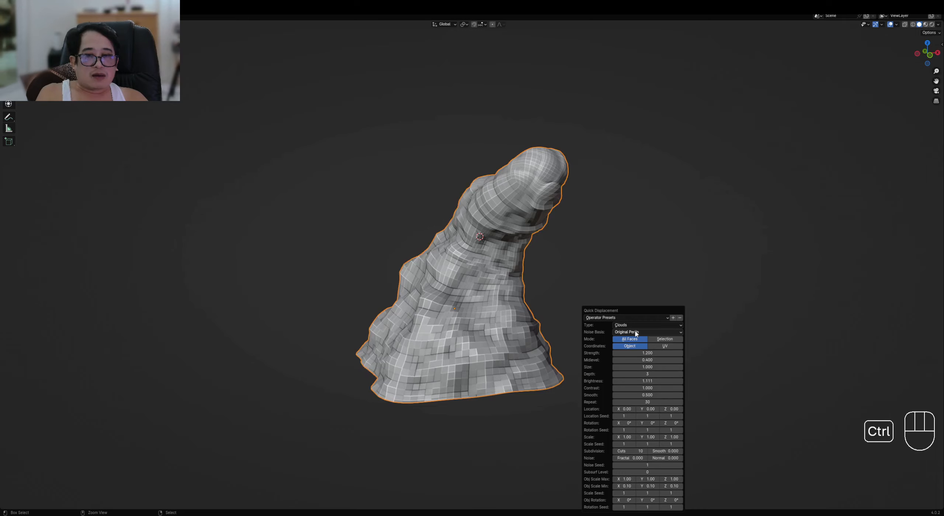
pyautogui.keyDown('ctrl'); pyautogui.scroll(-3, 635, 332); pyautogui.keyUp('ctrl')
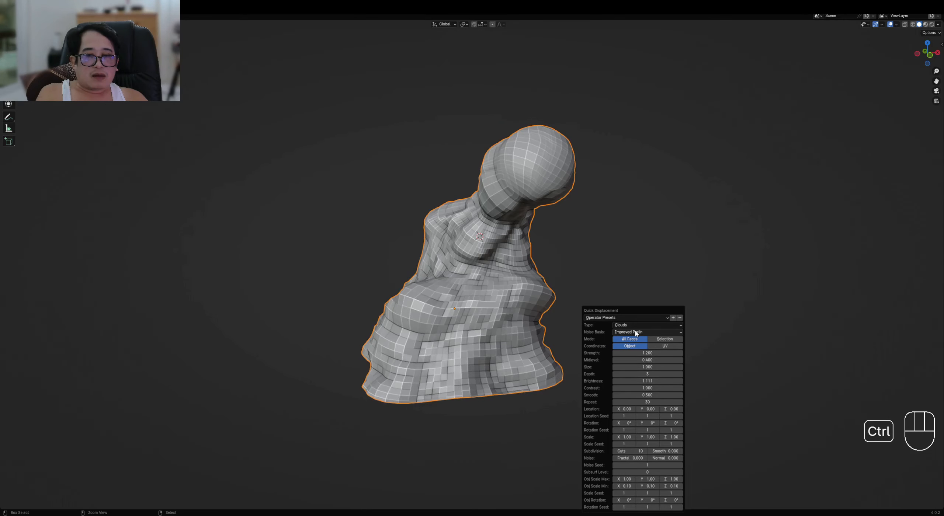
pyautogui.keyDown('ctrl'); pyautogui.scroll(3, 634, 331); pyautogui.keyUp('ctrl')
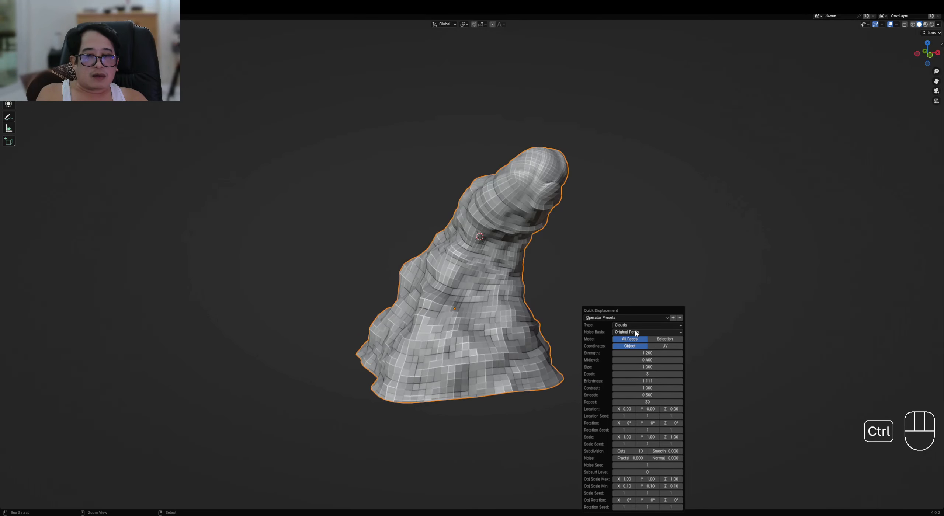
# Set the displacement's noise basis back to Blender Original
pyautogui.moveTo(634, 331); pyautogui.dragTo(585, 301, button='middle')
pyautogui.press('F9')
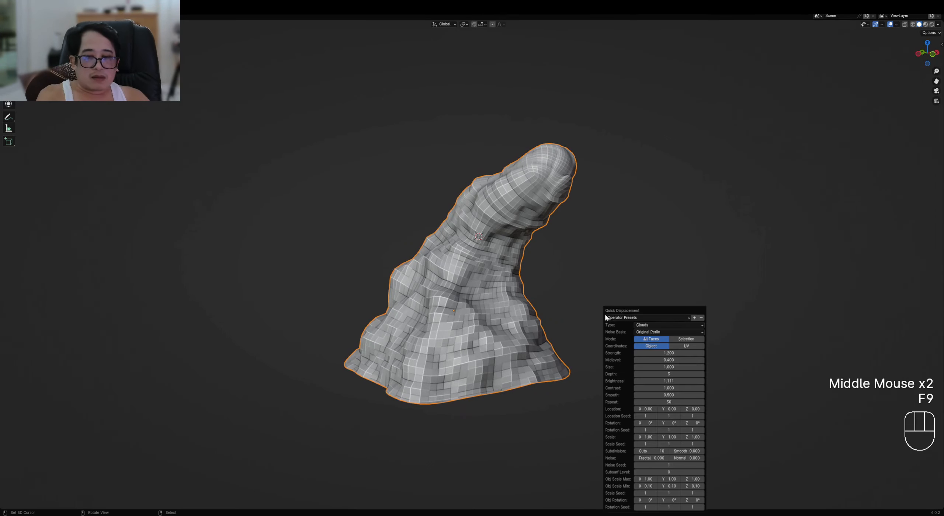
pyautogui.click(647, 332)
pyautogui.click(648, 339)
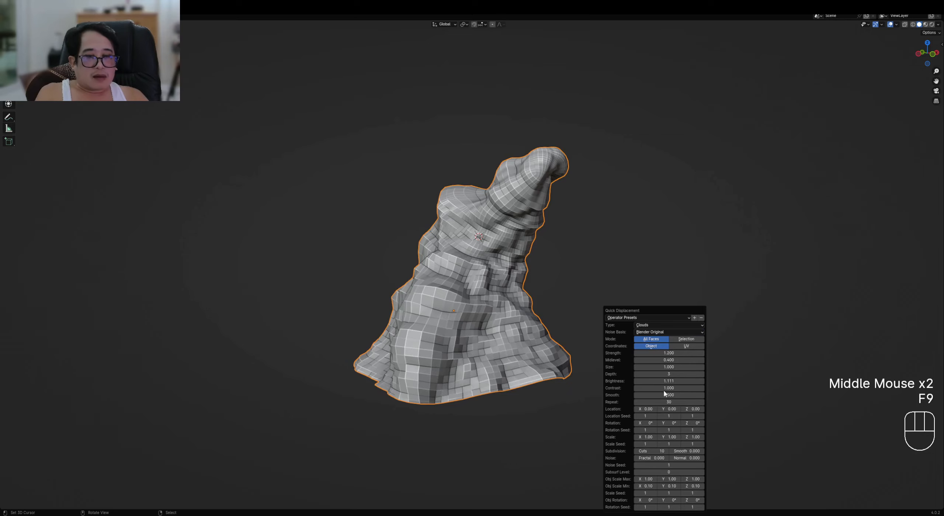
# Vary the displacement's location seeds, setting X to 4, Y to 5 and Z to 13
pyautogui.keyDown('ctrl'); pyautogui.scroll(3, 642, 416); pyautogui.keyUp('ctrl')
pyautogui.keyDown('ctrl'); pyautogui.scroll(4, 669, 416); pyautogui.keyUp('ctrl')
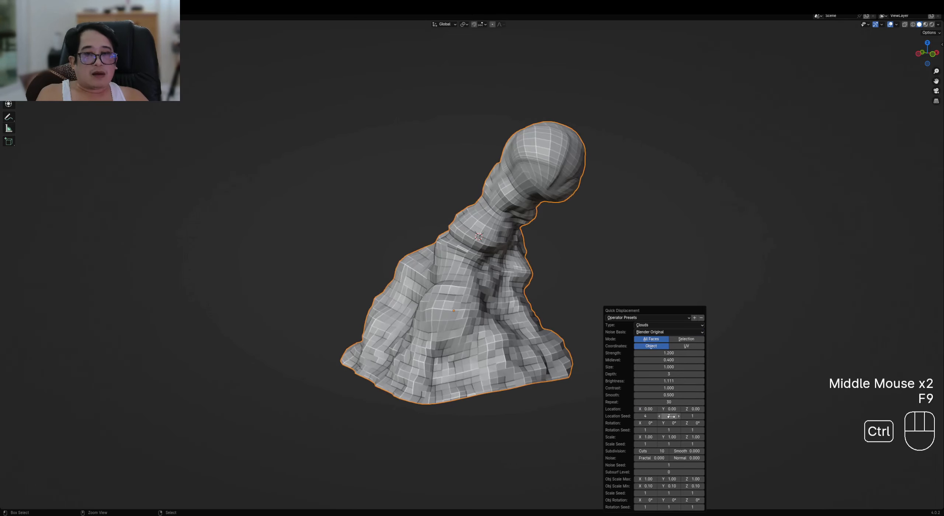
pyautogui.keyDown('ctrl'); pyautogui.scroll(4, 692, 416); pyautogui.keyUp('ctrl')
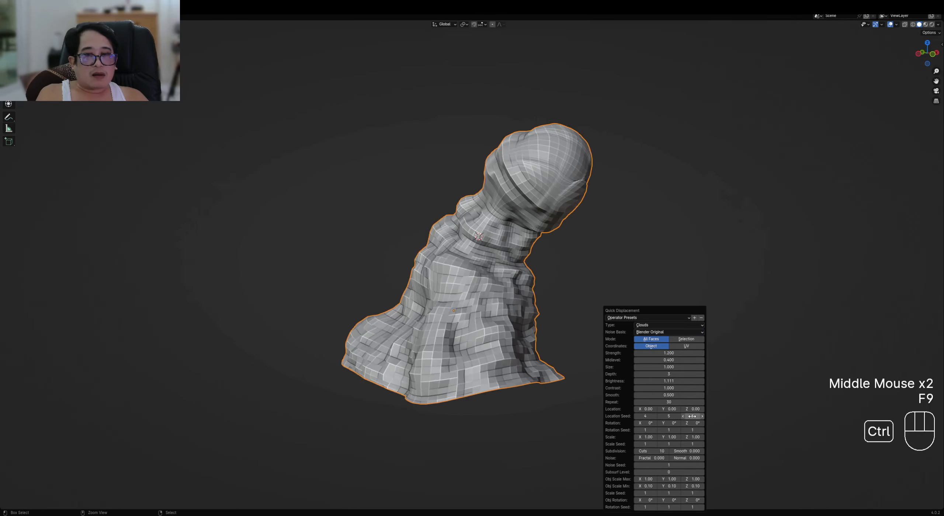
pyautogui.keyDown('ctrl'); pyautogui.scroll(3, 692, 416); pyautogui.keyUp('ctrl')
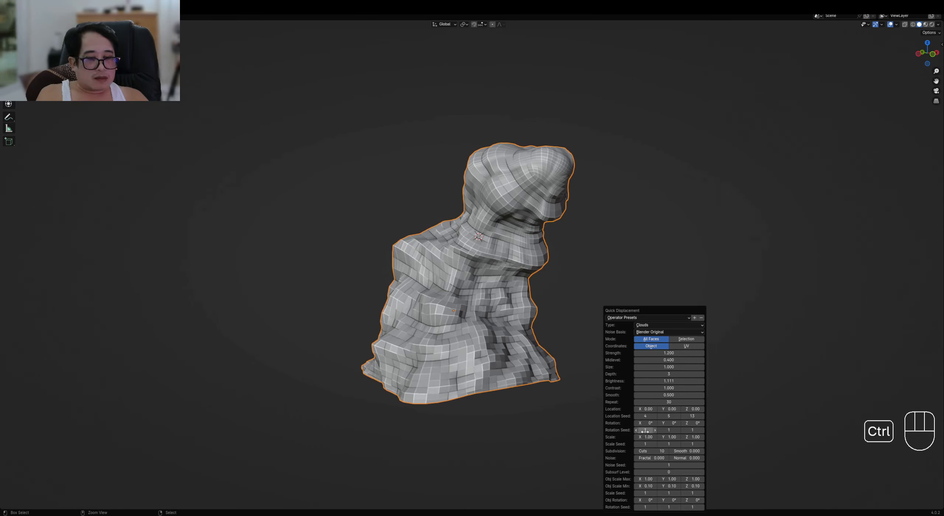
# Vary the displacement's rotation seeds, setting X to 21 and Y to 2 and raising the Z seed
pyautogui.keyDown('ctrl'); pyautogui.scroll(4, 645, 430); pyautogui.keyUp('ctrl')
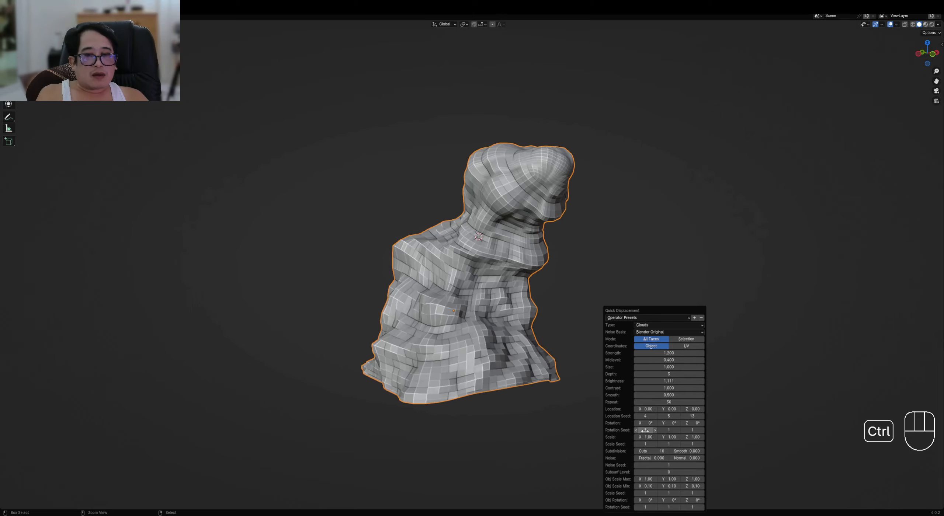
pyautogui.keyDown('ctrl'); pyautogui.scroll(4, 645, 430); pyautogui.keyUp('ctrl')
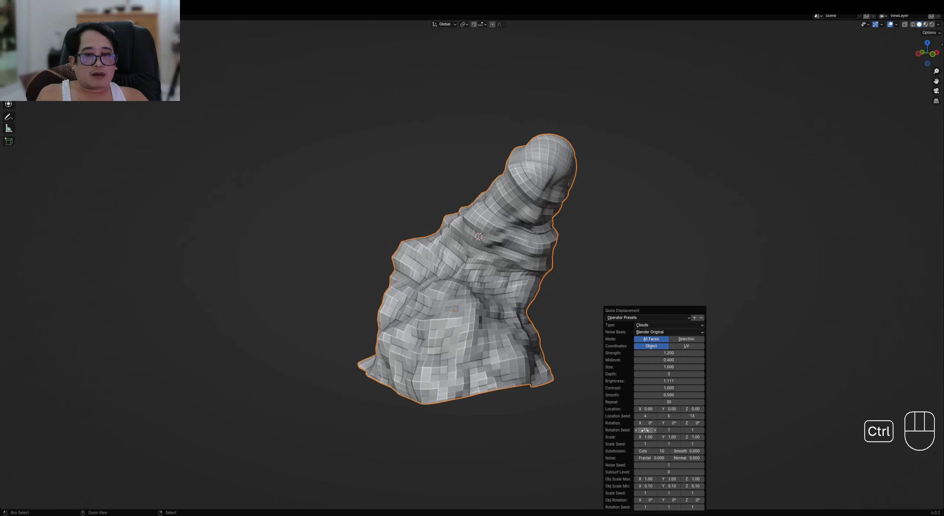
pyautogui.keyDown('ctrl'); pyautogui.scroll(4, 645, 430); pyautogui.keyUp('ctrl')
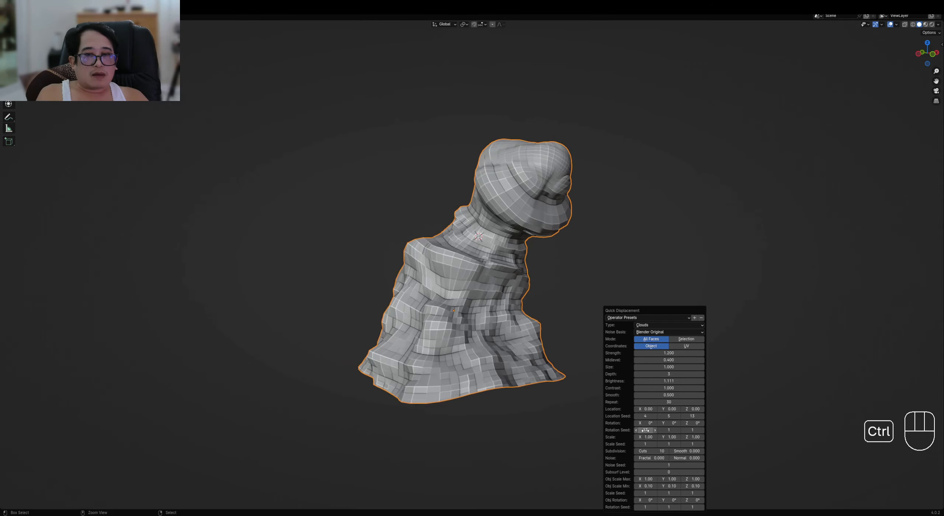
pyautogui.keyDown('ctrl'); pyautogui.scroll(4, 645, 430); pyautogui.keyUp('ctrl')
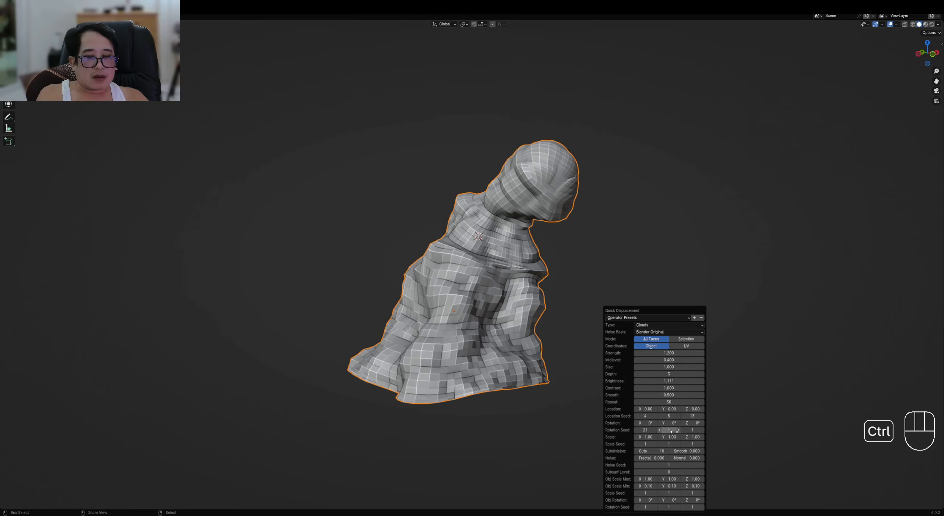
pyautogui.keyDown('ctrl'); pyautogui.scroll(1, 673, 430); pyautogui.keyUp('ctrl')
pyautogui.keyDown('ctrl'); pyautogui.scroll(1, 695, 431); pyautogui.keyUp('ctrl')
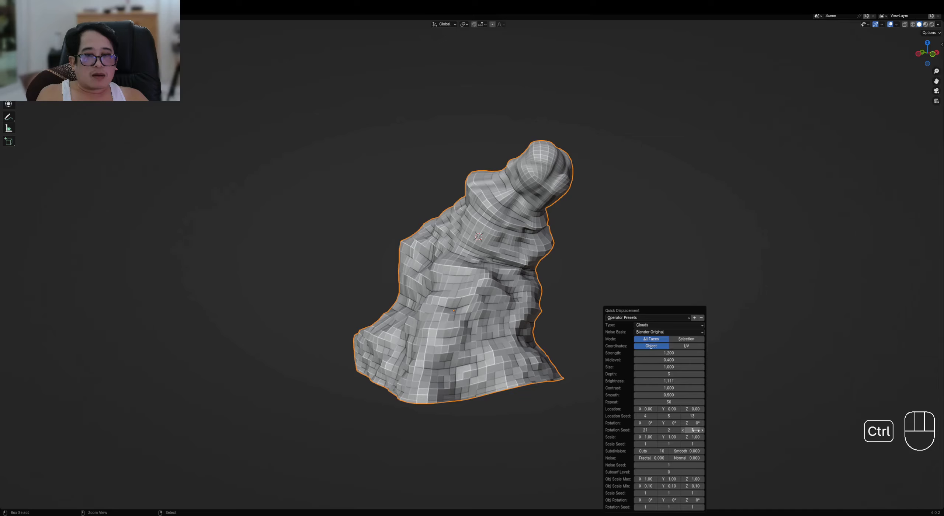
pyautogui.keyDown('ctrl'); pyautogui.scroll(2, 696, 430); pyautogui.keyUp('ctrl')
pyautogui.keyDown('ctrl'); pyautogui.scroll(4, 696, 430); pyautogui.keyUp('ctrl')
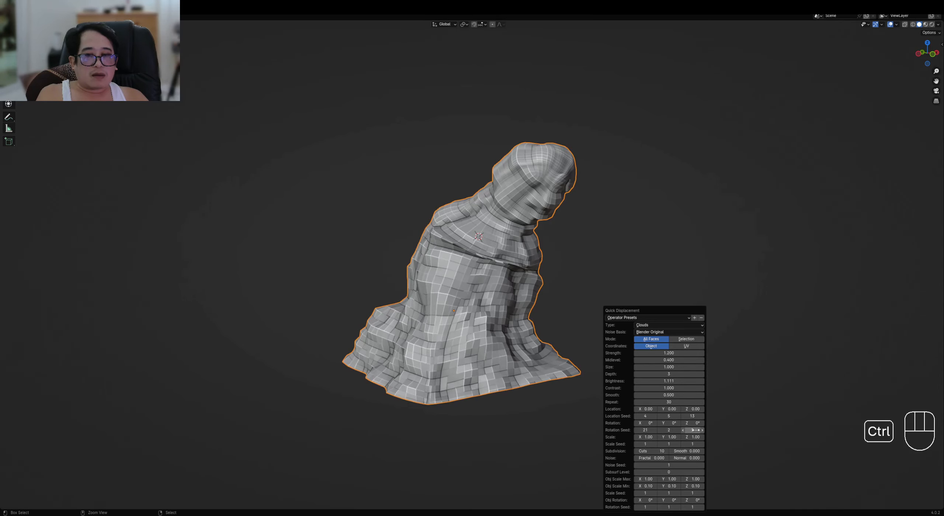
# Vary the displacement seeds further, setting the rotation seed Z to 9 and the location seeds to X 13, Y 11 and Z 21
pyautogui.keyDown('ctrl'); pyautogui.scroll(2, 696, 430); pyautogui.keyUp('ctrl')
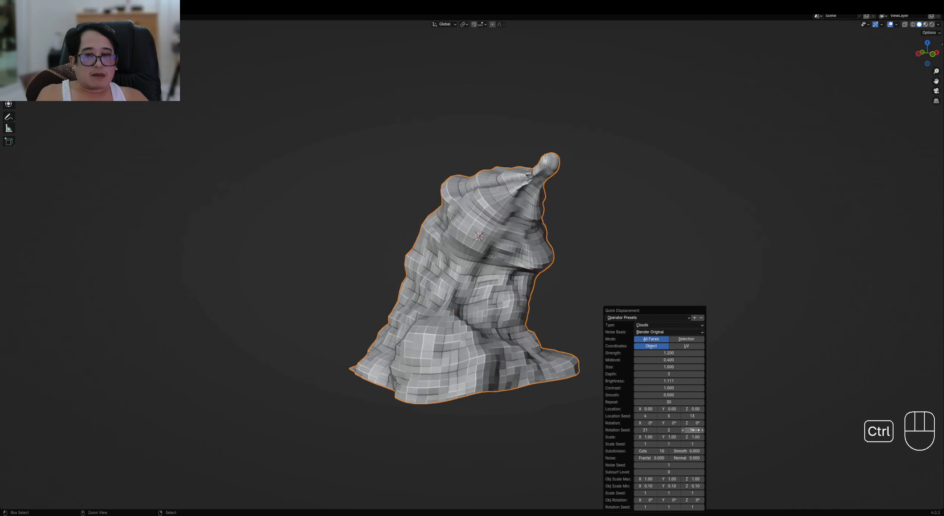
pyautogui.moveTo(696, 430); pyautogui.dragTo(566, 305, button='middle')
pyautogui.press('F9')
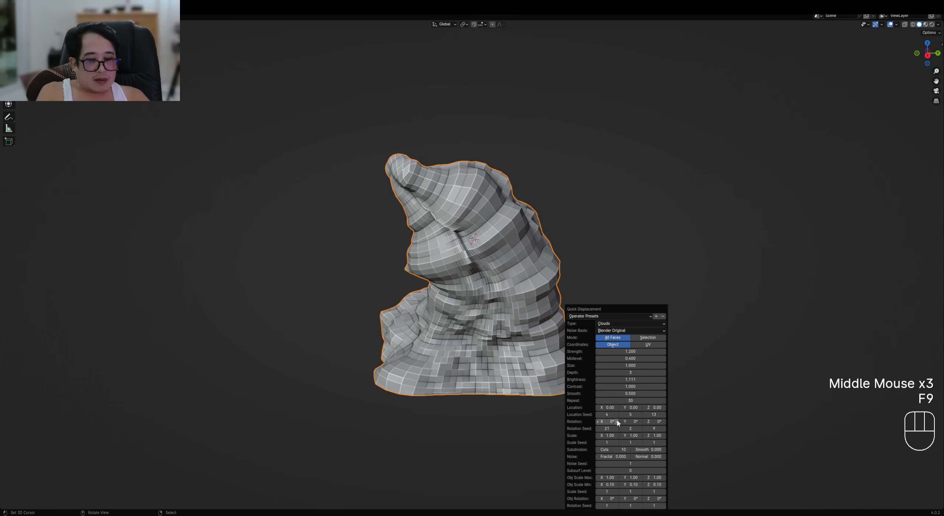
pyautogui.keyDown('ctrl'); pyautogui.scroll(2, 633, 415); pyautogui.keyUp('ctrl')
pyautogui.keyDown('ctrl'); pyautogui.scroll(1, 634, 415); pyautogui.keyUp('ctrl')
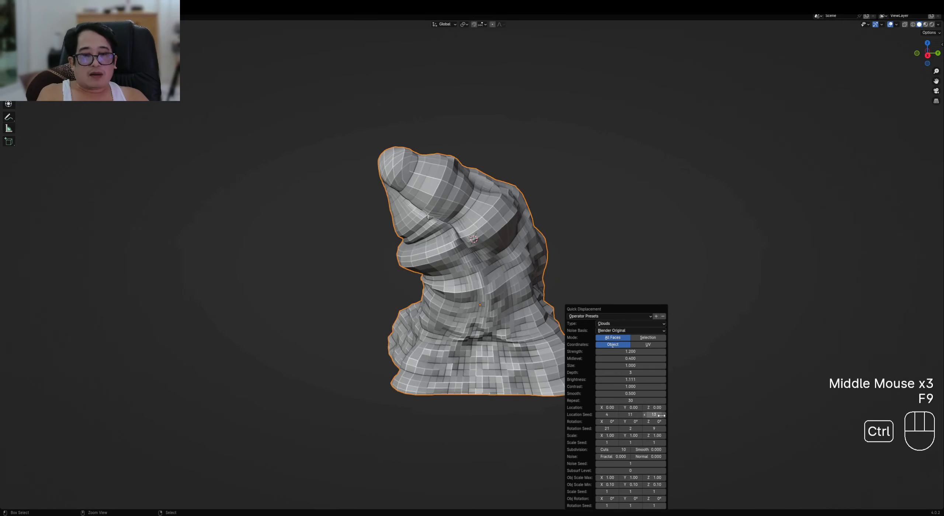
pyautogui.keyDown('ctrl'); pyautogui.scroll(3, 655, 415); pyautogui.keyUp('ctrl')
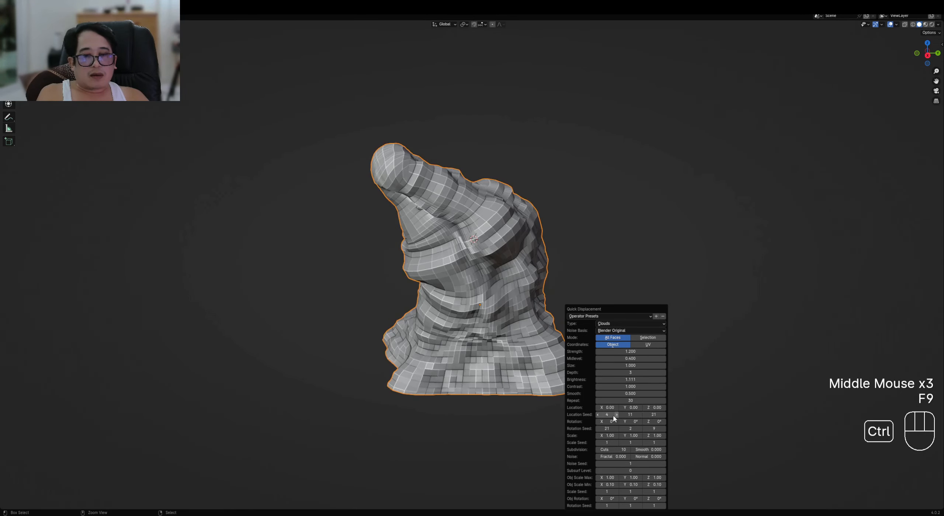
pyautogui.keyDown('ctrl'); pyautogui.scroll(1, 609, 415); pyautogui.keyUp('ctrl')
pyautogui.keyDown('ctrl'); pyautogui.scroll(3, 608, 415); pyautogui.keyUp('ctrl')
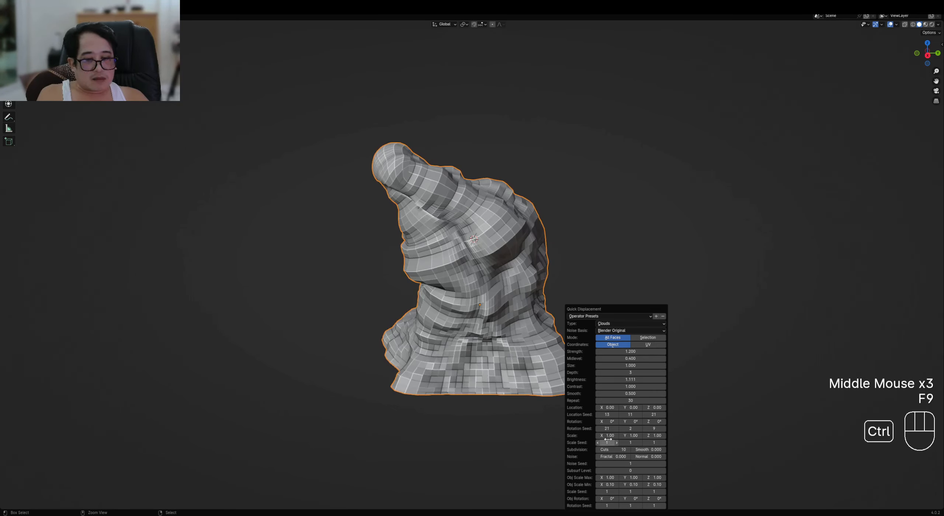
# Set the displacement's contrast to 0.705 and its strength to 1.166
pyautogui.moveTo(648, 450)
pyautogui.mouseDown()
pyautogui.moveTo(671, 450)
pyautogui.moveTo(645, 450)
pyautogui.mouseUp()
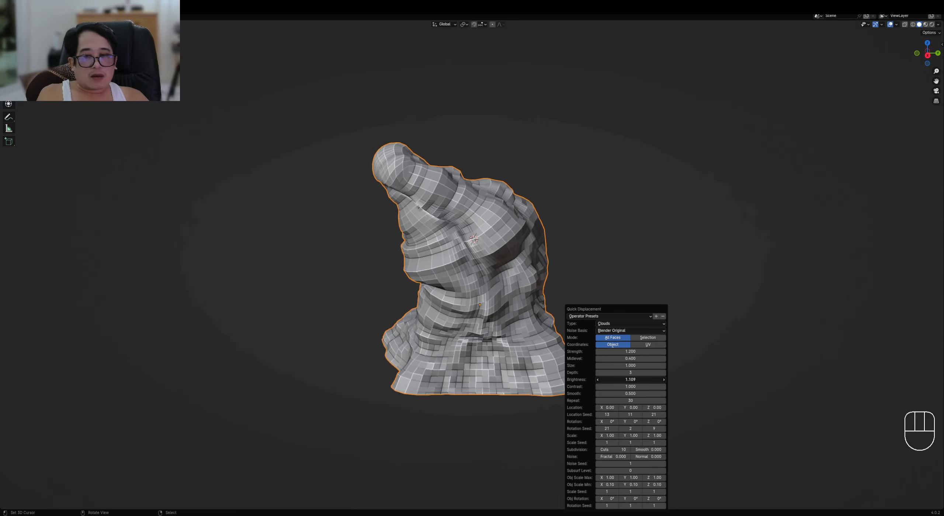
pyautogui.moveTo(630, 380)
pyautogui.mouseDown()
pyautogui.moveTo(655, 380)
pyautogui.moveTo(598, 387)
pyautogui.moveTo(616, 386)
pyautogui.mouseUp()
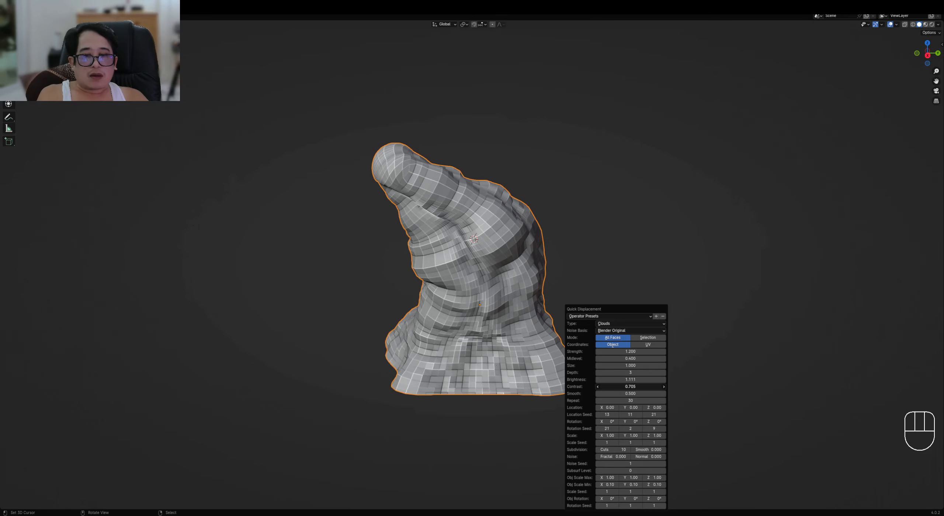
pyautogui.moveTo(348, 286); pyautogui.dragTo(478, 296, button='middle')
pyautogui.keyDown('shift'); pyautogui.moveTo(613, 279); pyautogui.dragTo(584, 286, button='middle'); pyautogui.keyUp('shift')
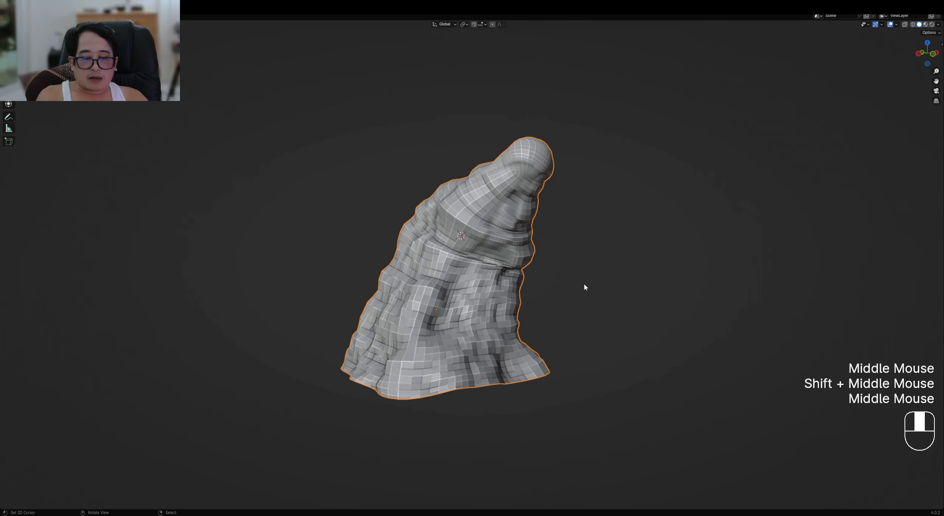
pyautogui.press('F9')
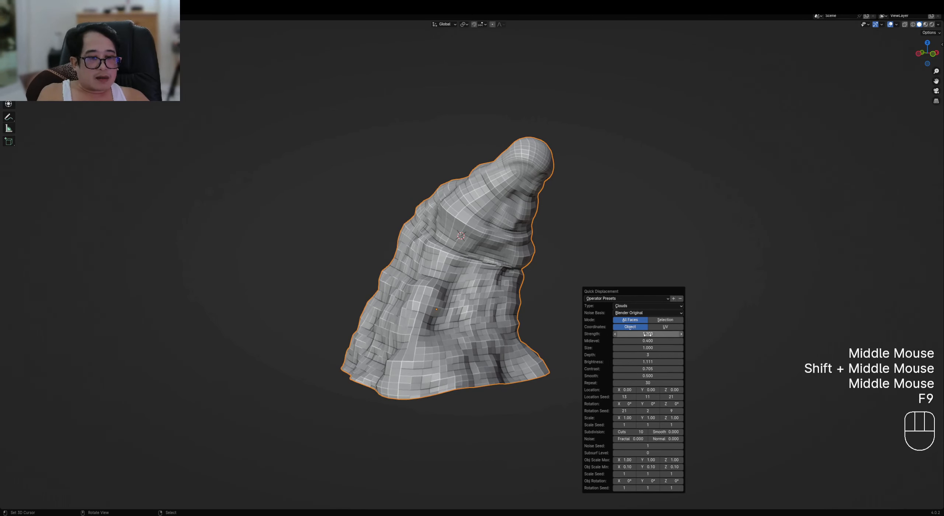
pyautogui.moveTo(648, 334)
pyautogui.mouseDown()
pyautogui.moveTo(619, 334)
pyautogui.moveTo(651, 334)
pyautogui.mouseUp()
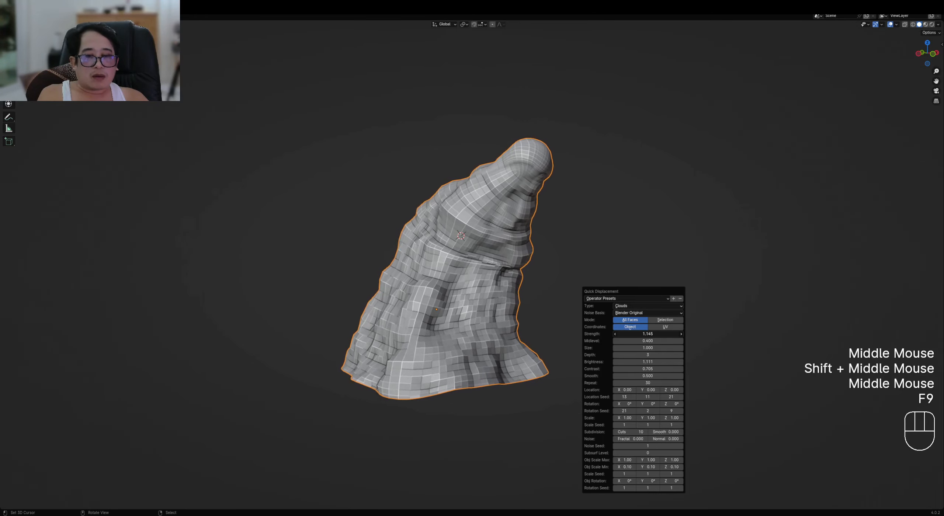
# Set the displacement's smoothing repeat to 50 and its smooth factor to 1
pyautogui.click(645, 384)
pyautogui.write('50')
pyautogui.press('Return')
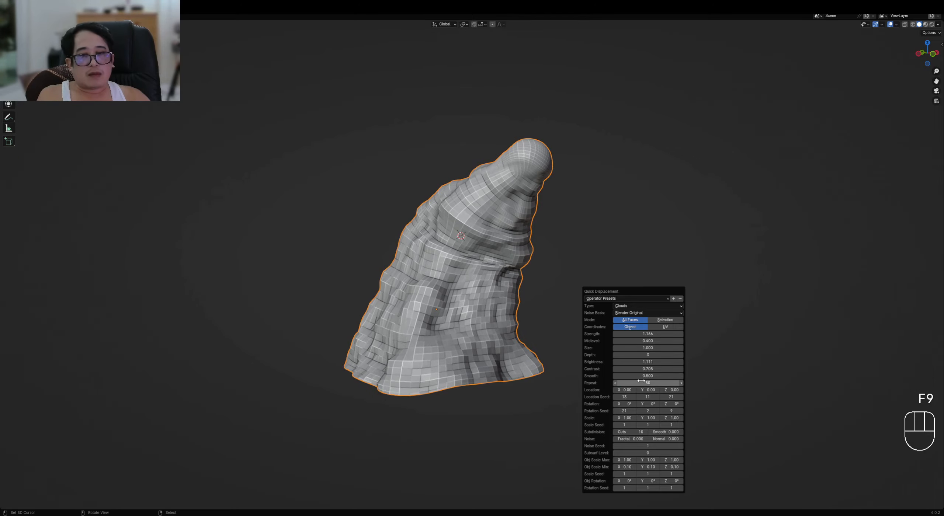
pyautogui.moveTo(476, 222); pyautogui.dragTo(343, 230, button='middle')
pyautogui.scroll(2, 342, 234)
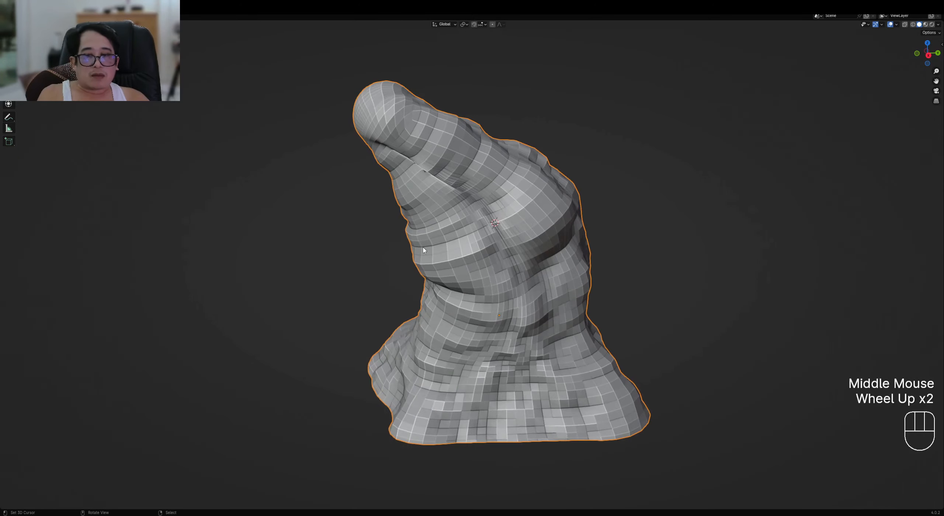
pyautogui.press('F9')
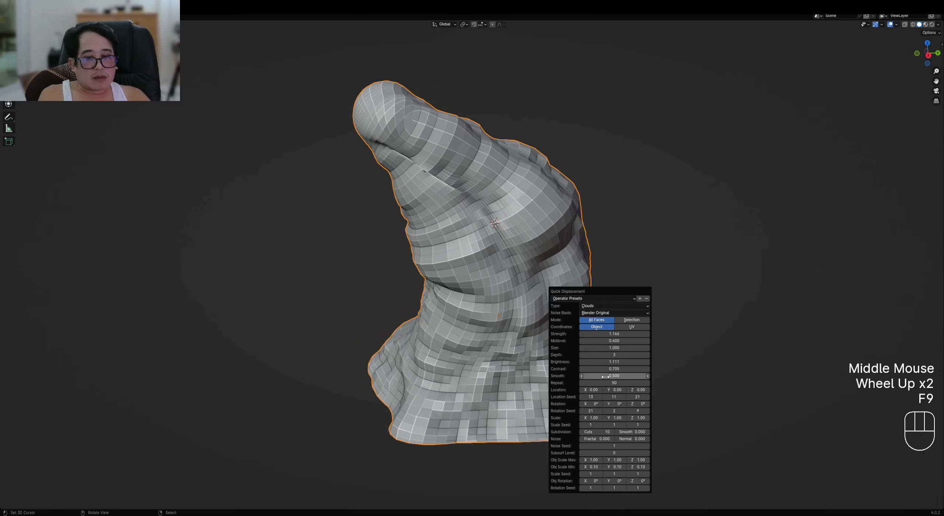
pyautogui.write('1')
pyautogui.press('Return')
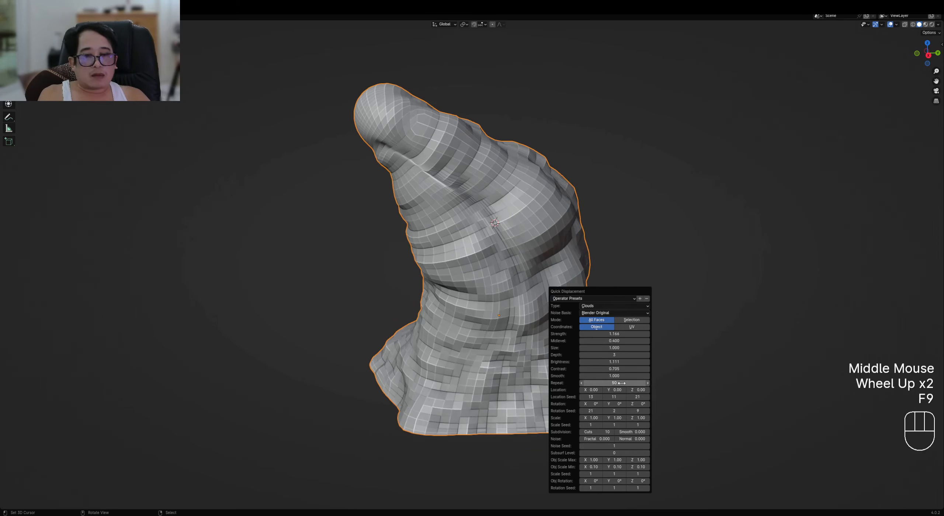
# Enter Edit Mode on the displaced rock with vertex selection and clear the selection
pyautogui.moveTo(534, 332); pyautogui.dragTo(514, 321, button='middle')
pyautogui.scroll(-2, 563, 327)
pyautogui.moveTo(576, 321); pyautogui.dragTo(487, 315, button='middle')
pyautogui.press('F9')
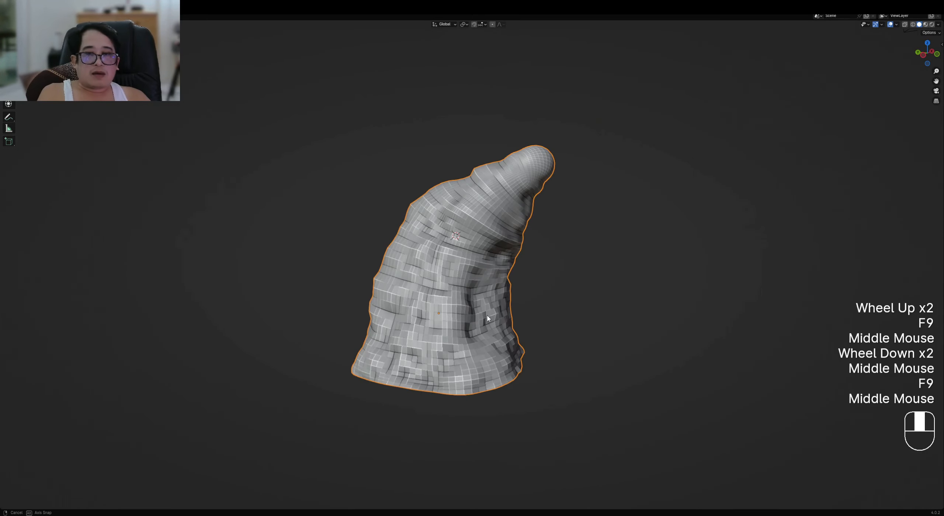
pyautogui.moveTo(346, 324)
pyautogui.mouseDown(button='middle')
pyautogui.moveTo(516, 310)
pyautogui.moveTo(469, 281)
pyautogui.mouseUp(button='middle')
pyautogui.rightClick(469, 280)
pyautogui.press('Tab')
pyautogui.scroll(3, 470, 281)
pyautogui.press('1')
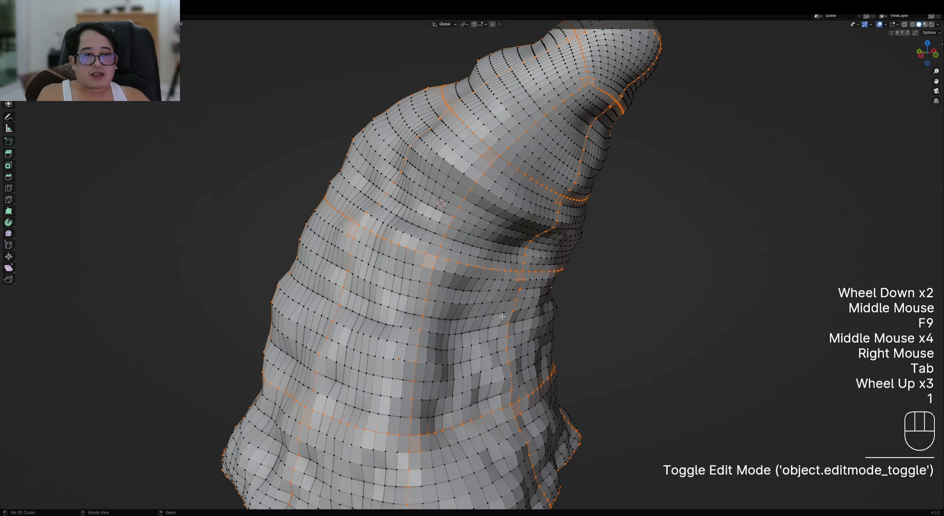
pyautogui.scroll(-1, 503, 314)
pyautogui.hotkey('alt', 'a')
# Try to pull a single vertex on the rock's side outward with Shrink/Fatten, and undo the change
pyautogui.rightClick(507, 311)
pyautogui.keyDown('shift'); pyautogui.scroll(-1, 507, 311); pyautogui.keyUp('shift')
pyautogui.keyDown('shift'); pyautogui.moveTo(507, 311); pyautogui.dragTo(549, 296, button='middle'); pyautogui.keyUp('shift')
pyautogui.hotkey('alt', 's')
pyautogui.press('Escape')
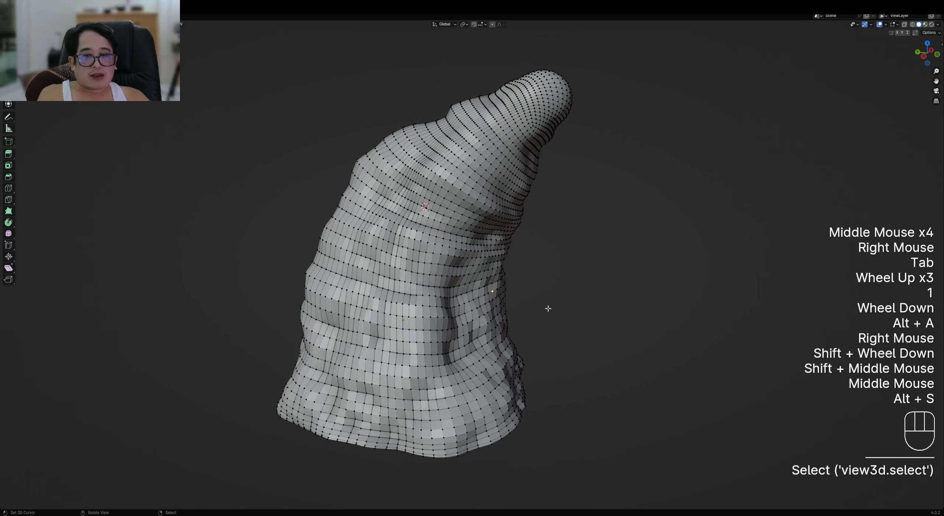
pyautogui.hotkey('alt', 's')
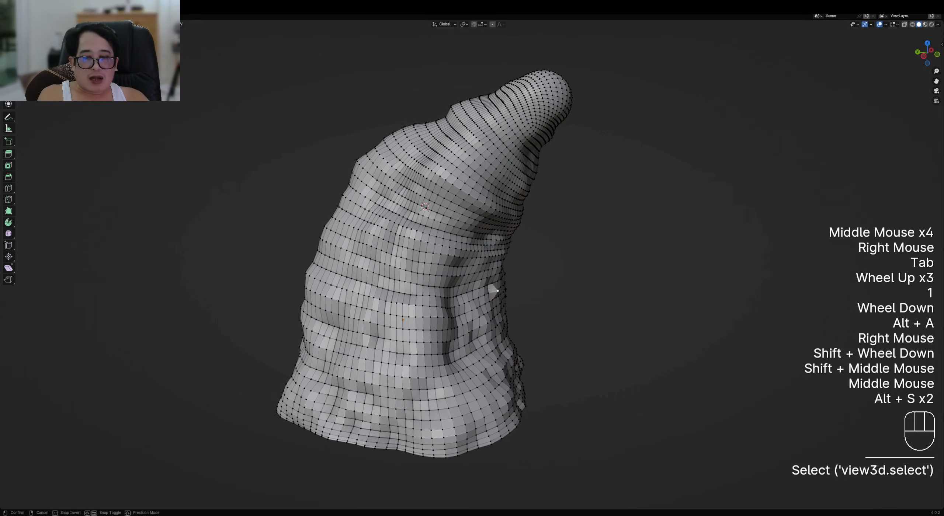
pyautogui.keyDown('shift'); pyautogui.moveTo(555, 209); pyautogui.dragTo(554, 221, button='middle'); pyautogui.keyUp('shift')
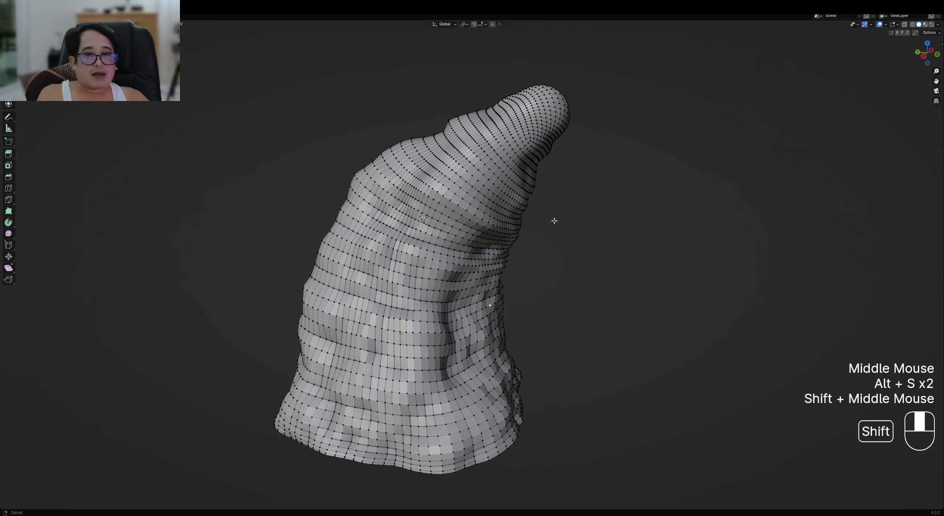
pyautogui.hotkey('alt', 's')
pyautogui.click(523, 259)
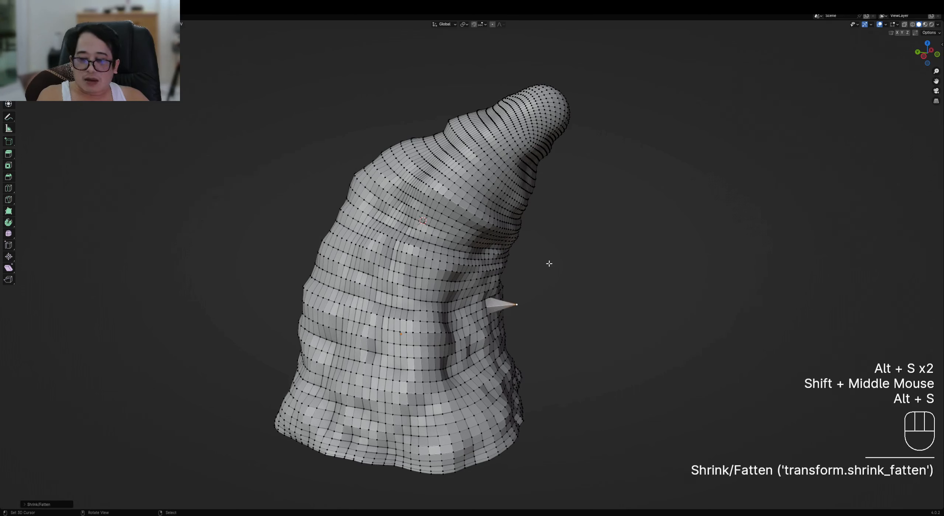
pyautogui.press('F9')
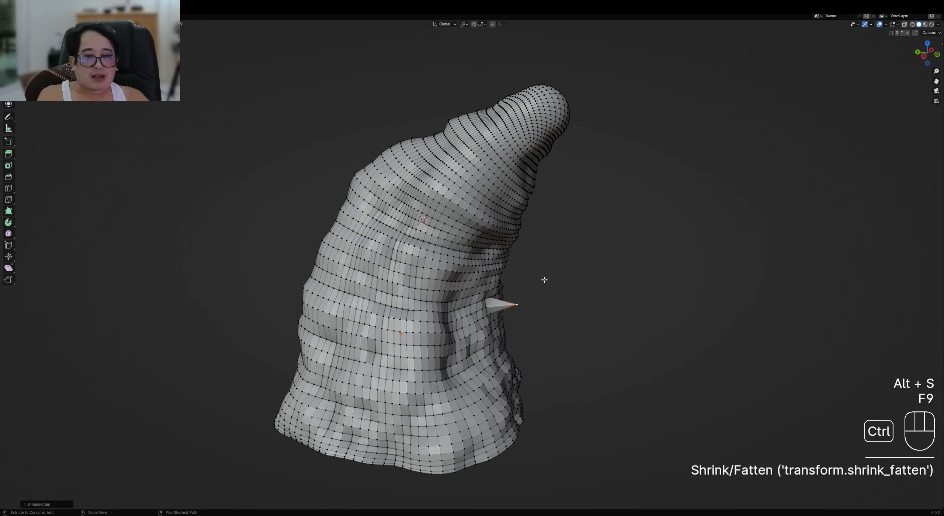
pyautogui.hotkey('ctrl', 'z')
# Turn on proportional editing and test Shrink/Fatten on the side vertex with smaller and larger influence radii
pyautogui.moveTo(593, 282); pyautogui.dragTo(574, 281, button='middle')
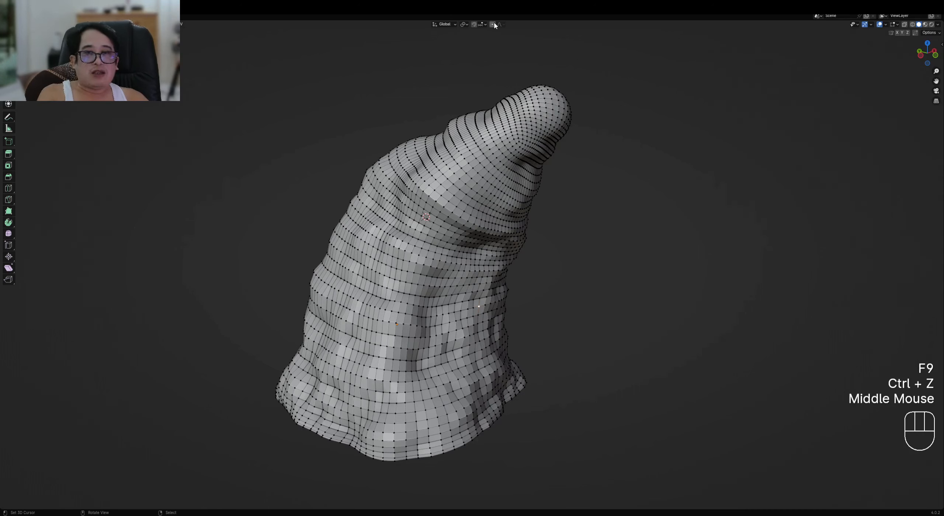
pyautogui.press('o')
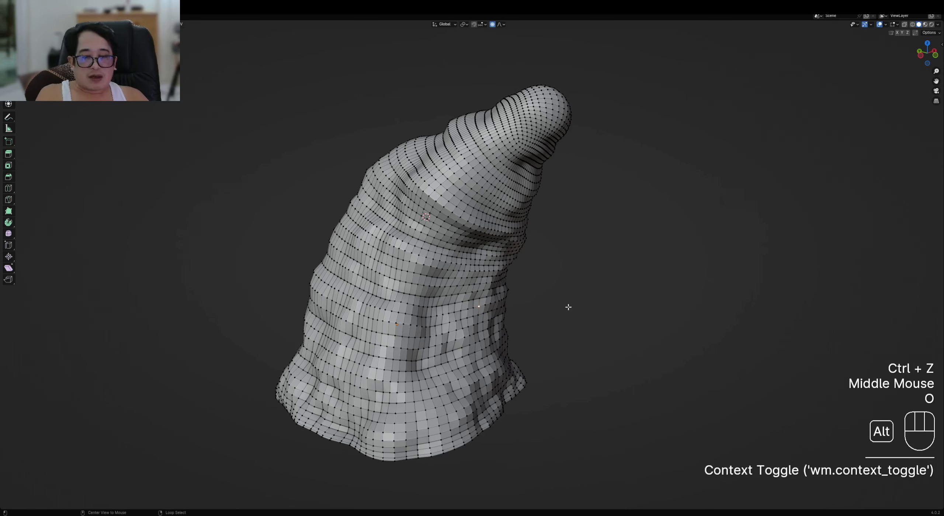
pyautogui.hotkey('alt', 's')
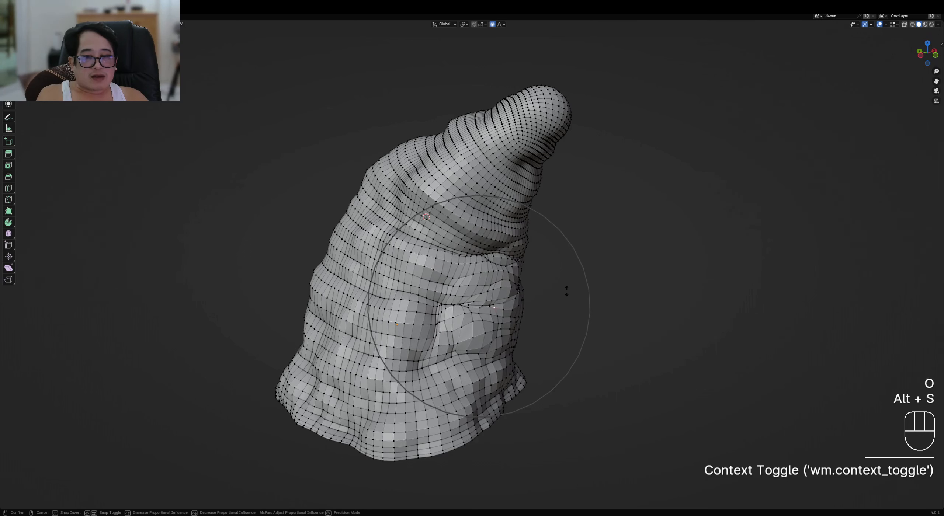
pyautogui.scroll(7, 566, 292)
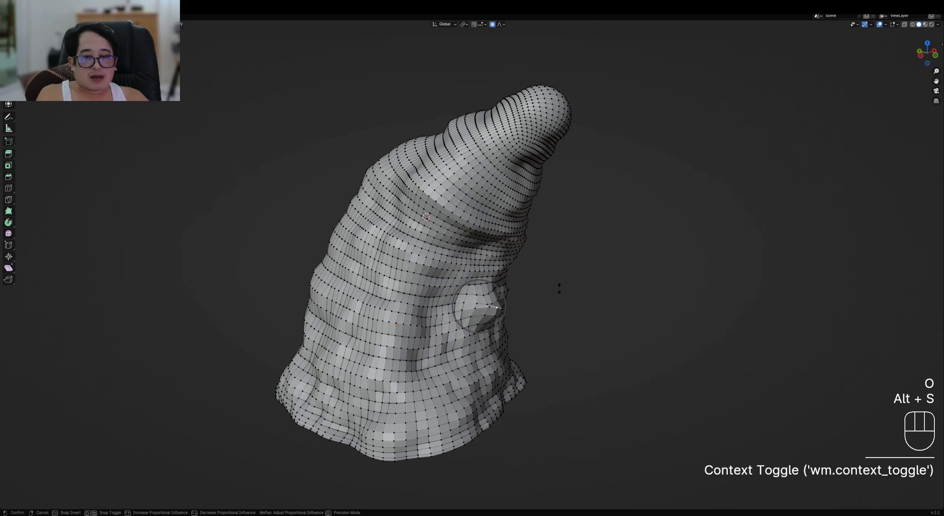
pyautogui.hotkey('alt', 's')
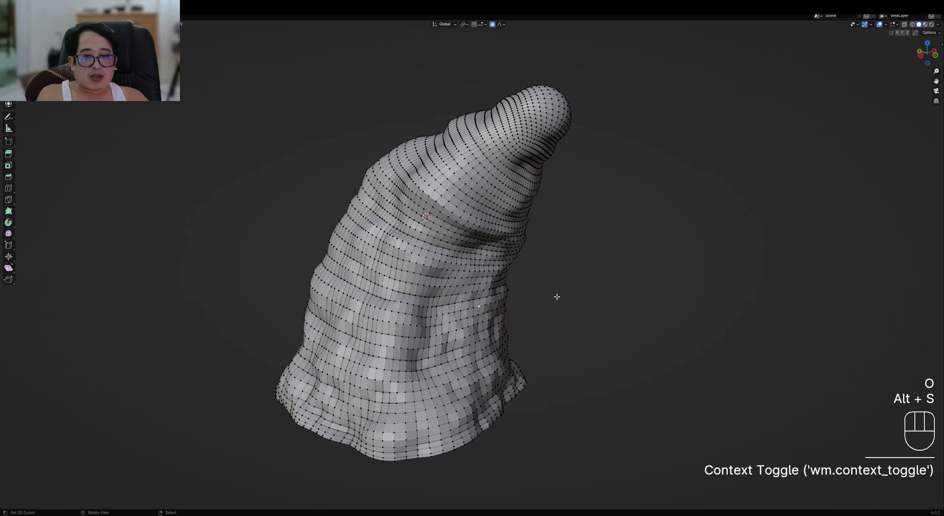
pyautogui.scroll(-10, 556, 288)
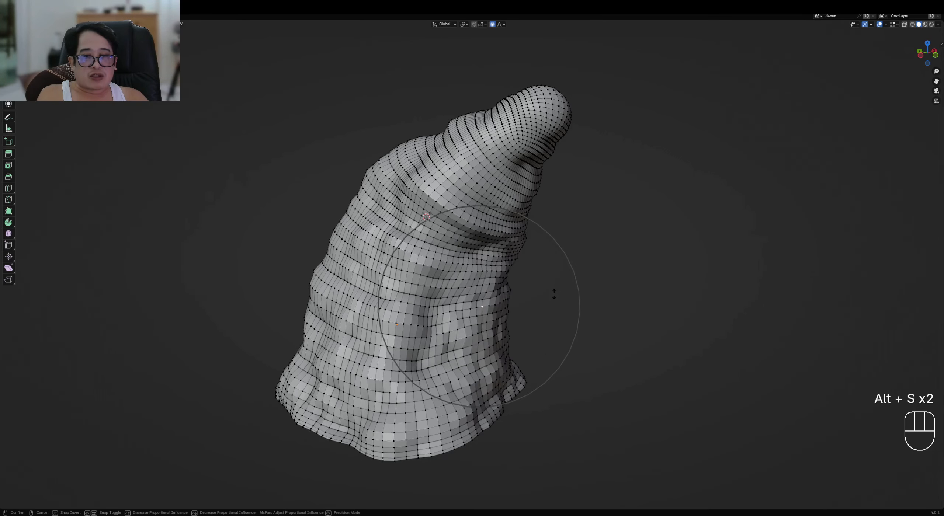
pyautogui.rightClick(537, 288)
# Bulge a vertex on the rock's upper back shoulder outward with Shrink/Fatten, using a small proportional influence radius
pyautogui.moveTo(536, 288); pyautogui.dragTo(509, 273, button='middle')
pyautogui.rightClick(350, 164)
pyautogui.hotkey('alt', 's')
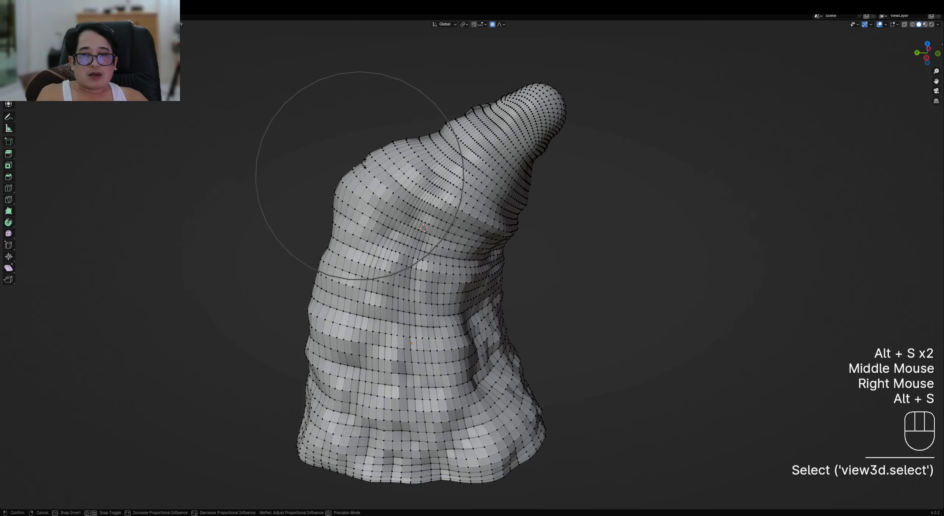
pyautogui.scroll(3, 362, 159)
pyautogui.scroll(3, 362, 158)
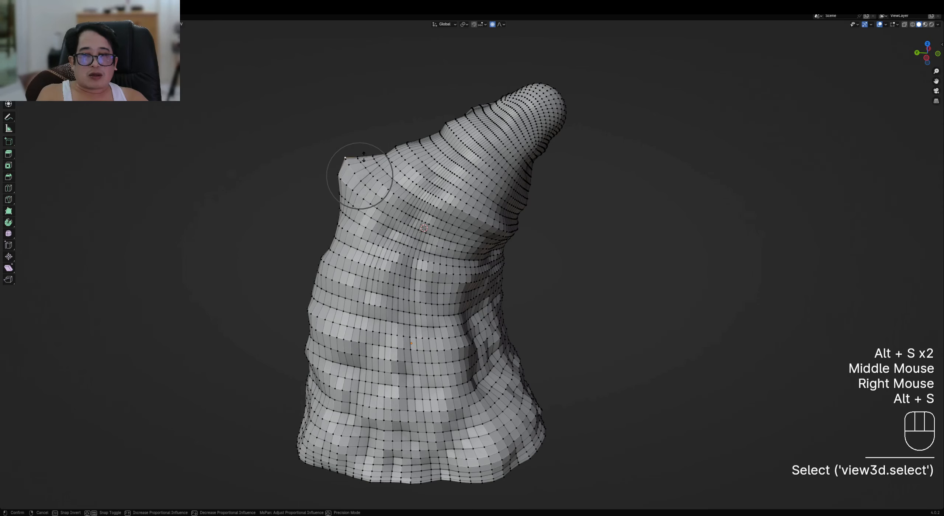
pyautogui.click(366, 157)
# Move a vertex at the rock's inner bend inward with a larger proportional influence to narrow the middle
pyautogui.rightClick(505, 262)
pyautogui.moveTo(505, 263); pyautogui.dragTo(579, 284, button='middle')
pyautogui.scroll(-1, 580, 284)
pyautogui.press('g')
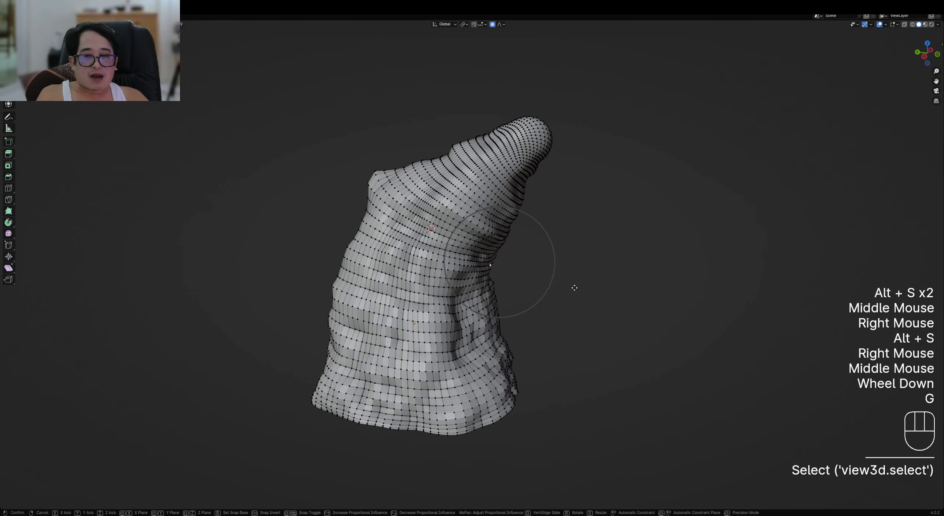
pyautogui.scroll(-10, 556, 291)
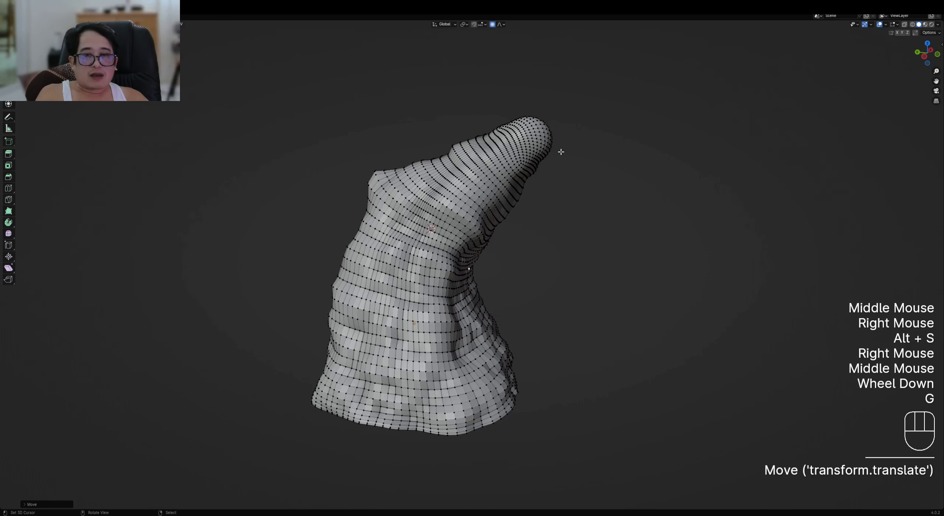
# Select a vertex near the rock's tip and reposition and rotate the tip with proportional falloff
pyautogui.rightClick(577, 203)
pyautogui.press('f')
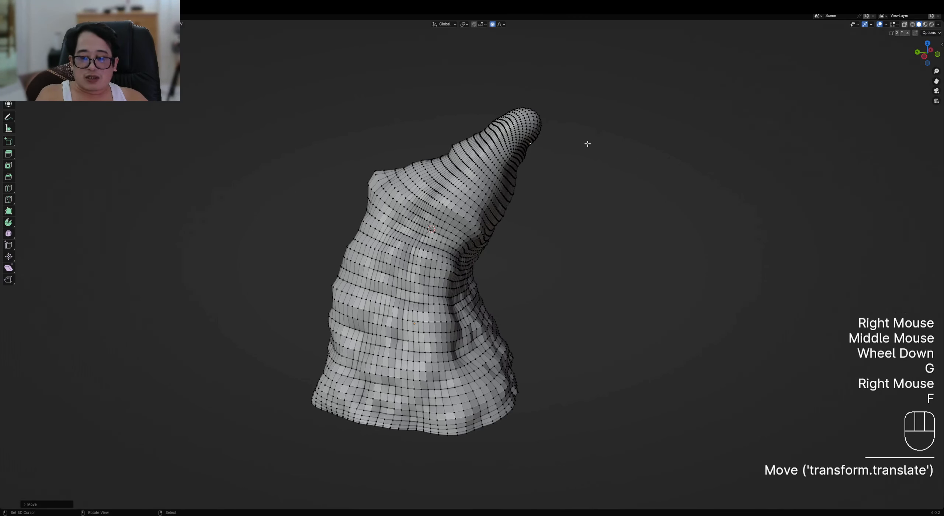
pyautogui.press('r')
pyautogui.click(589, 164)
# Move a vertex just below the rock's tip to reshape the upper part with proportional falloff
pyautogui.moveTo(590, 164); pyautogui.dragTo(555, 171, button='middle')
pyautogui.rightClick(506, 140)
pyautogui.press('g')
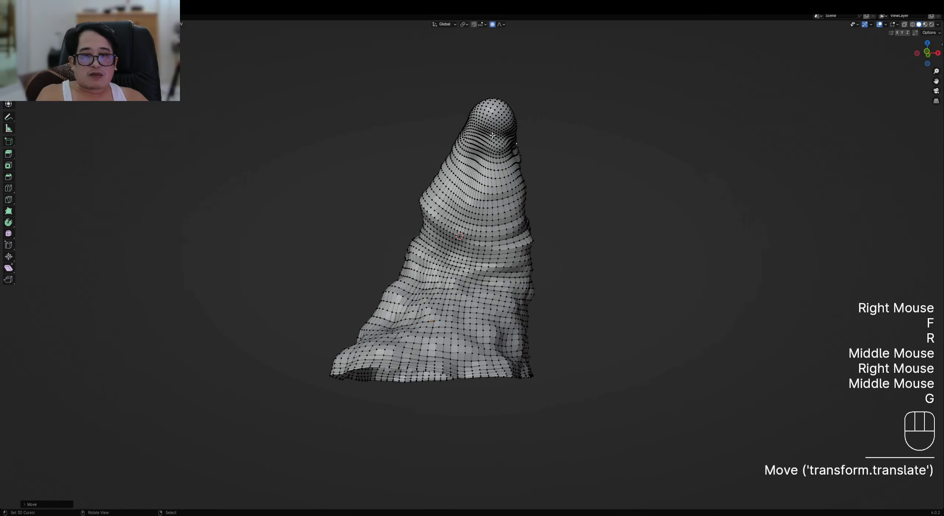
# Select a vertex on top of the rock's tip and rotate the surrounding area with proportional falloff
pyautogui.rightClick(498, 100)
pyautogui.rightClick(498, 102)
pyautogui.scroll(-1, 533, 141)
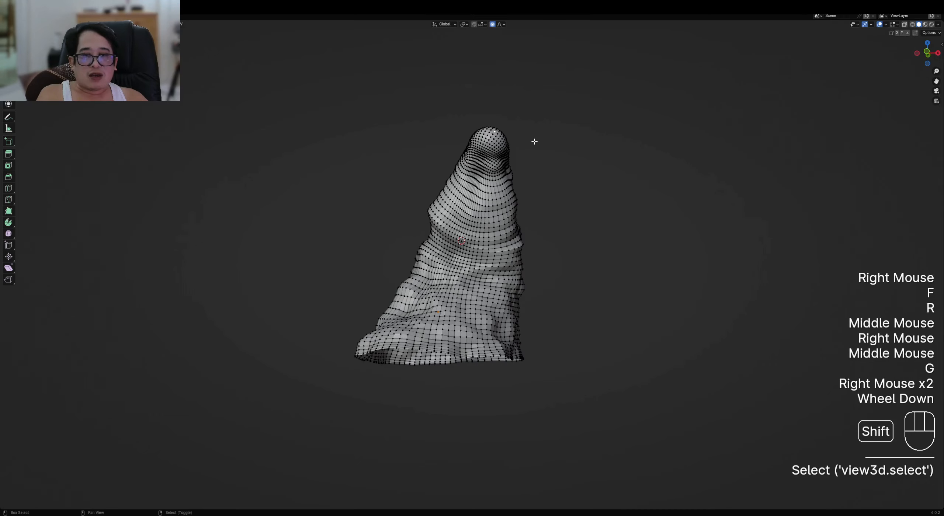
pyautogui.keyDown('shift'); pyautogui.moveTo(534, 141); pyautogui.dragTo(540, 172, button='middle'); pyautogui.keyUp('shift')
pyautogui.press('r')
pyautogui.click(540, 165)
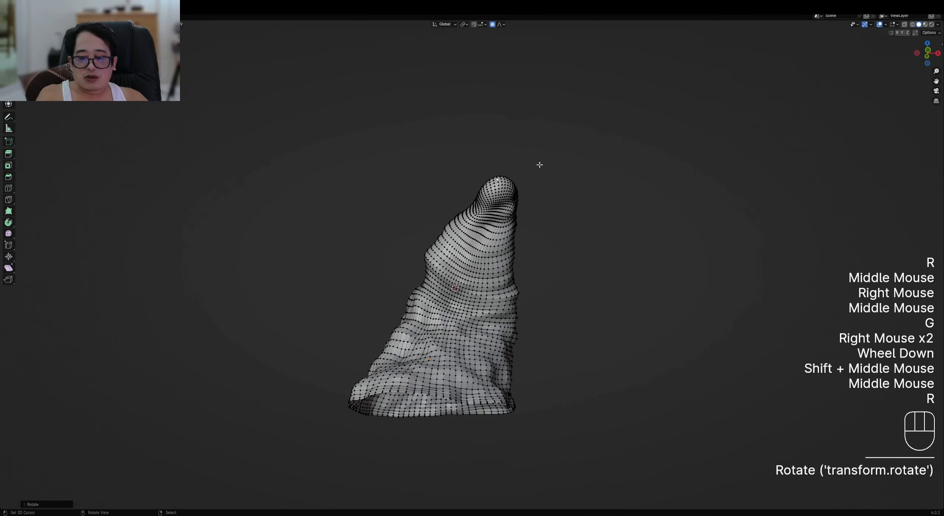
# Raise the rock's tip and rotate it with proportional falloff
pyautogui.press('g')
pyautogui.press('r')
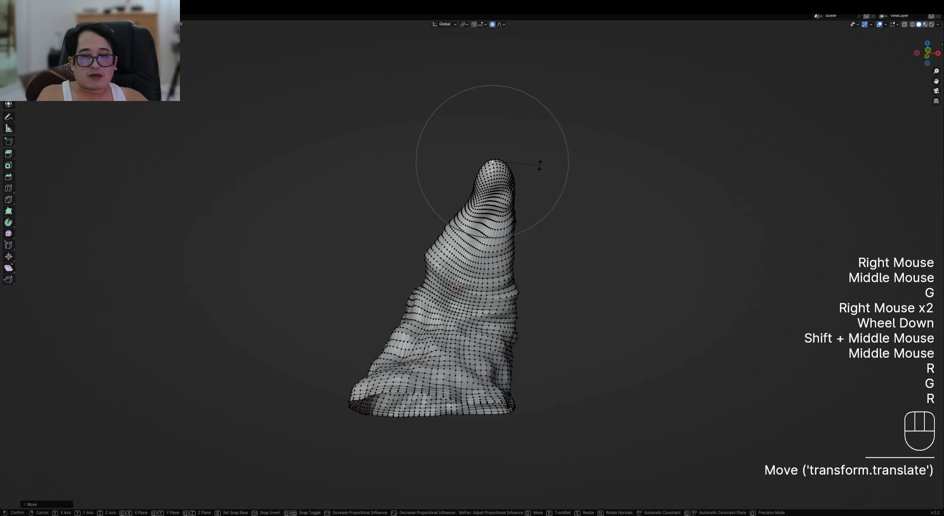
pyautogui.click(539, 166)
# Pull a vertex on the rock's side just below the tip outward with proportional falloff
pyautogui.rightClick(519, 212)
pyautogui.press('g')
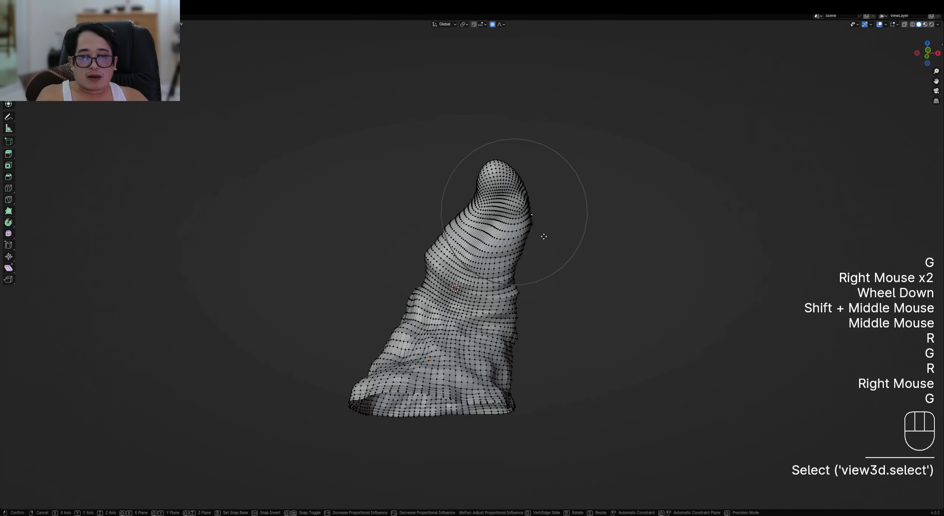
pyautogui.click(531, 229)
pyautogui.scroll(-1, 472, 297)
# Move a vertex at the rock's base outward along the X axis with proportional falloff to widen the foot
pyautogui.moveTo(531, 229); pyautogui.dragTo(520, 325, button='middle')
pyautogui.rightClick(507, 324)
pyautogui.press('g')
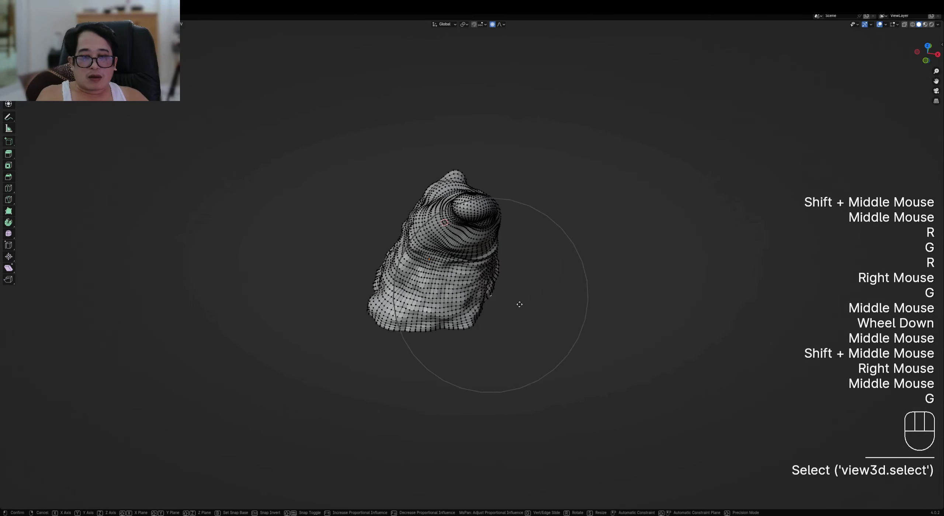
pyautogui.press('x')
# Select a vertex on the other side of the rock's base and move it along the Y axis with proportional falloff
pyautogui.rightClick(563, 309)
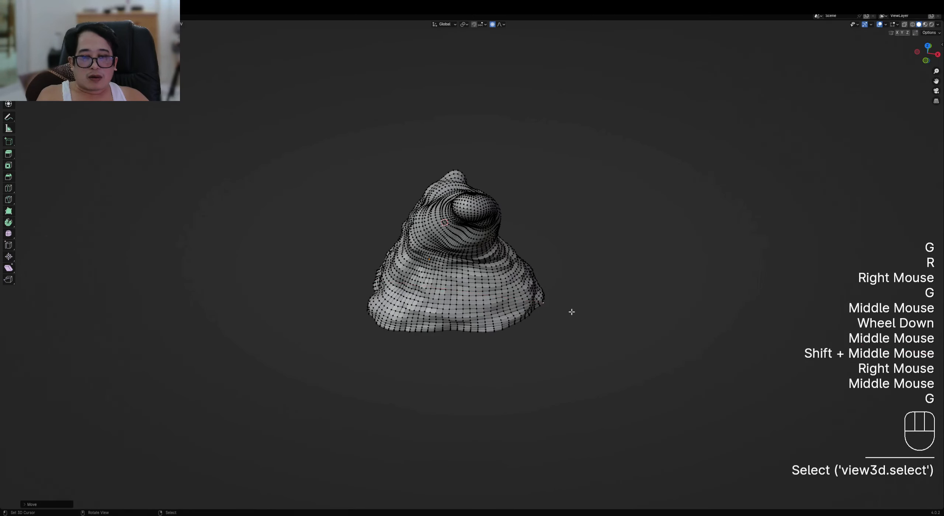
pyautogui.scroll(1, 464, 318)
pyautogui.moveTo(465, 317); pyautogui.dragTo(472, 316, button='middle')
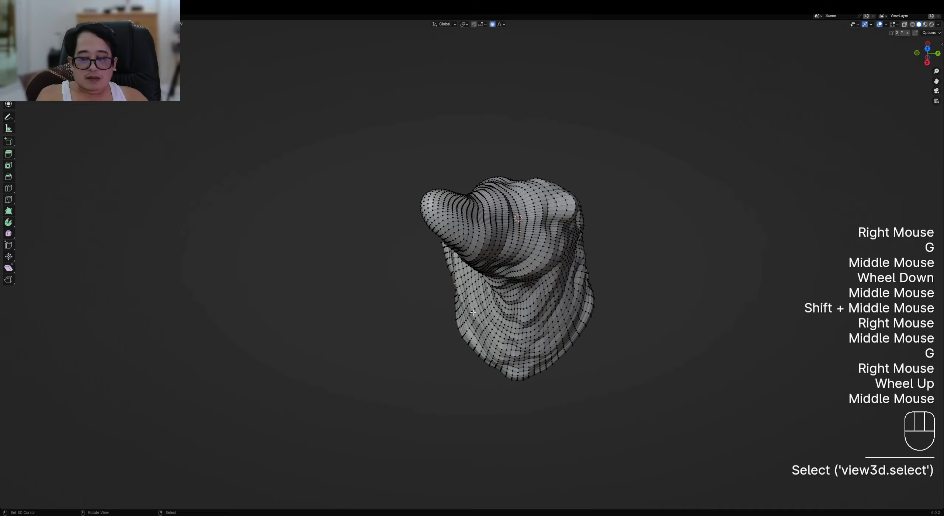
pyautogui.press('g')
pyautogui.press('y')
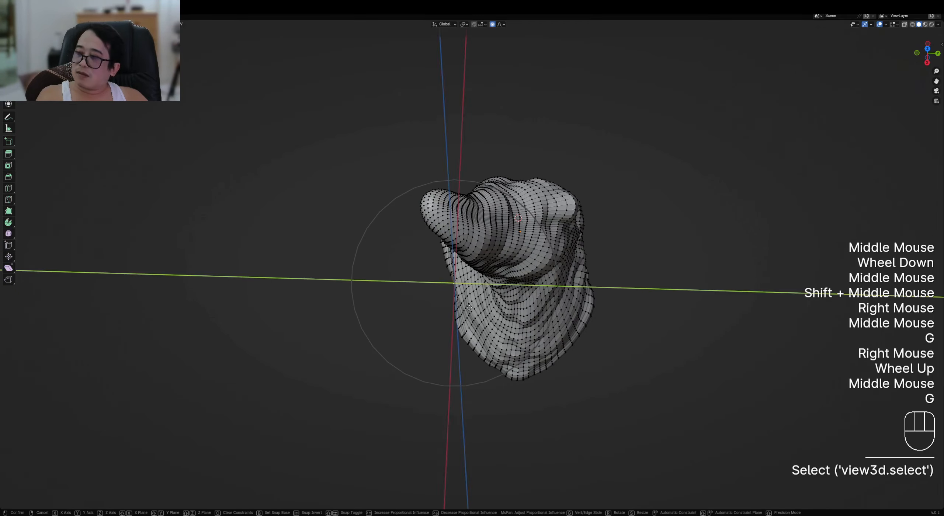
# Select only the bottom edge loop of the rock and flatten it by scaling along the Z axis
pyautogui.moveTo(387, 312); pyautogui.dragTo(506, 277, button='middle')
pyautogui.scroll(-1, 505, 295)
pyautogui.press('Tab')
pyautogui.scroll(-1, 544, 295)
pyautogui.press('Tab')
pyautogui.scroll(3, 502, 339)
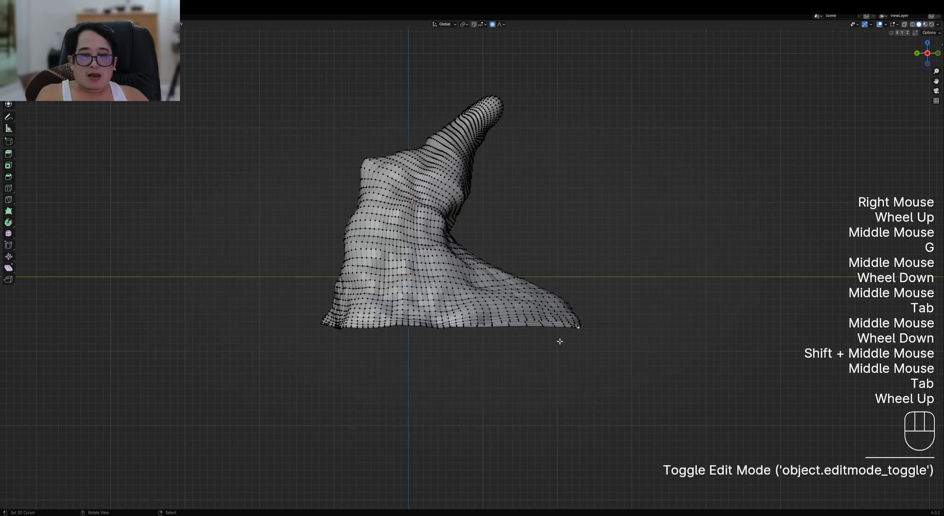
pyautogui.hotkey('alt', 'a')
pyautogui.keyDown('alt'); pyautogui.keyDown('shift'); pyautogui.rightClick(554, 354); pyautogui.keyUp('shift'); pyautogui.keyUp('alt')
pyautogui.press('s')
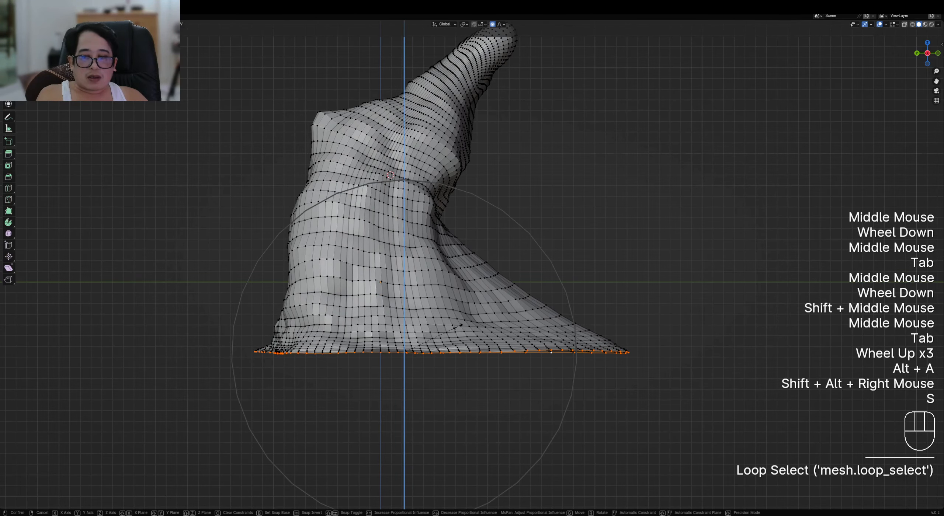
pyautogui.click(432, 328)
# Adjust the bottom edge loop with Shrink/Fatten and proportional falloff
pyautogui.moveTo(605, 298); pyautogui.dragTo(534, 289, button='middle')
pyautogui.scroll(-1, 534, 312)
pyautogui.press('Tab')
pyautogui.scroll(-1, 576, 310)
pyautogui.scroll(2, 568, 303)
pyautogui.press('Tab')
pyautogui.hotkey('alt', 's')
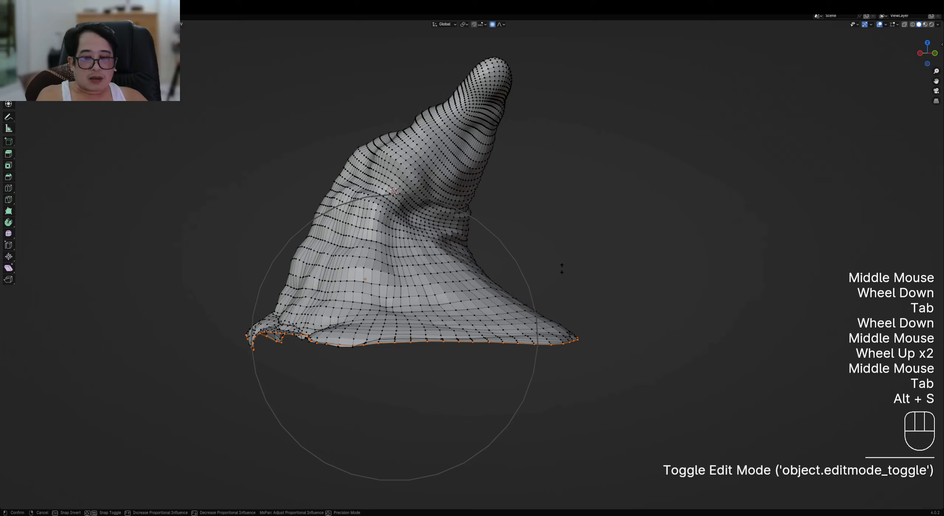
pyautogui.click(547, 277)
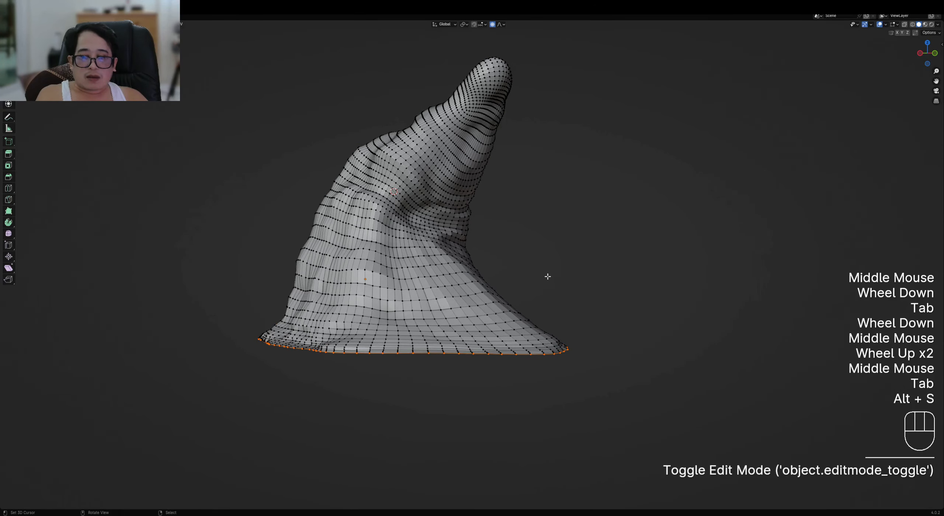
# Deselect the mesh and examine the reshaped rock in Object Mode
pyautogui.moveTo(548, 277); pyautogui.dragTo(563, 284, button='middle')
pyautogui.press('Tab')
pyautogui.press('Tab')
pyautogui.hotkey('alt', 'a')
pyautogui.scroll(-2, 564, 288)
pyautogui.press('Tab')
pyautogui.press('Tab')
pyautogui.scroll(1, 562, 285)
pyautogui.press('Tab')
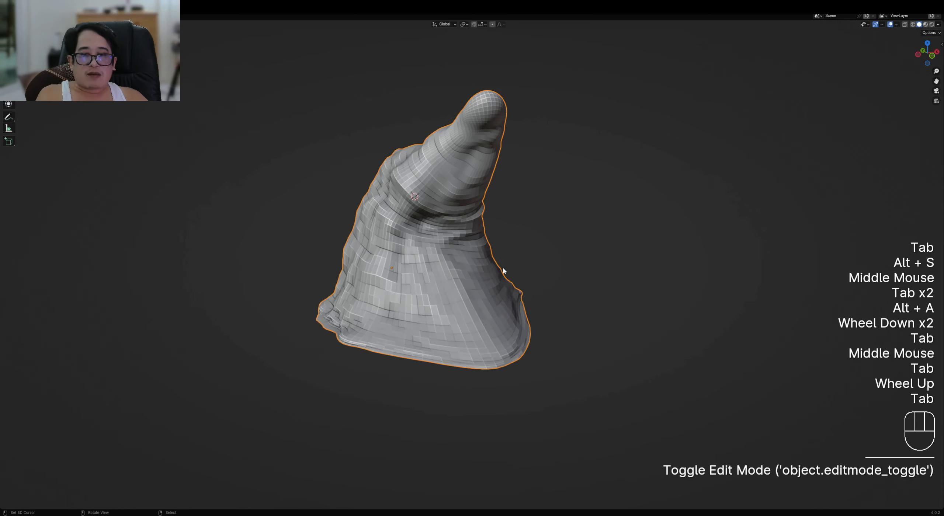
pyautogui.moveTo(503, 271); pyautogui.dragTo(471, 261, button='middle')
pyautogui.scroll(-1, 600, 274)
pyautogui.scroll(2, 471, 261)
# Select the entire mesh in Edit Mode, return to Object Mode and run Quick Displacement on the rock
pyautogui.hotkey('shift', 'q')
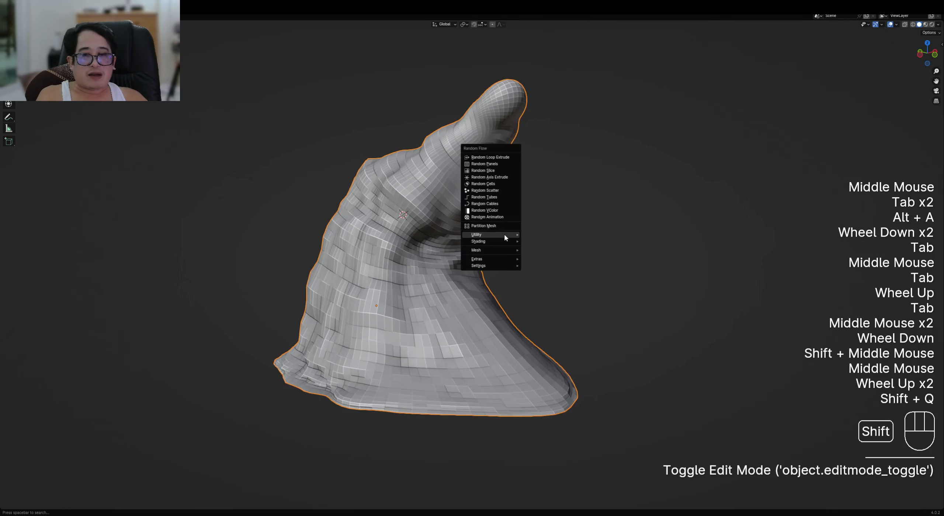
pyautogui.moveTo(505, 234)
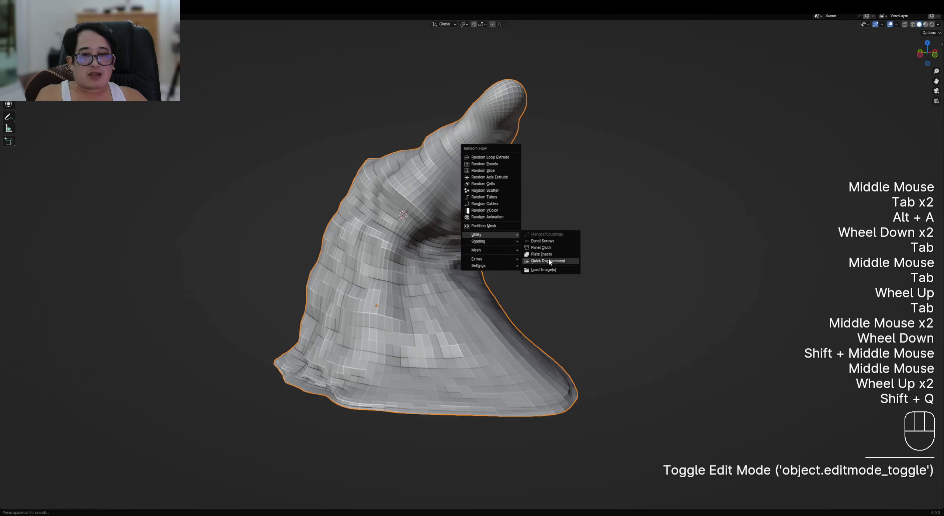
pyautogui.press('Tab')
pyautogui.press('a')
pyautogui.press('Tab')
pyautogui.hotkey('shift', 'q')
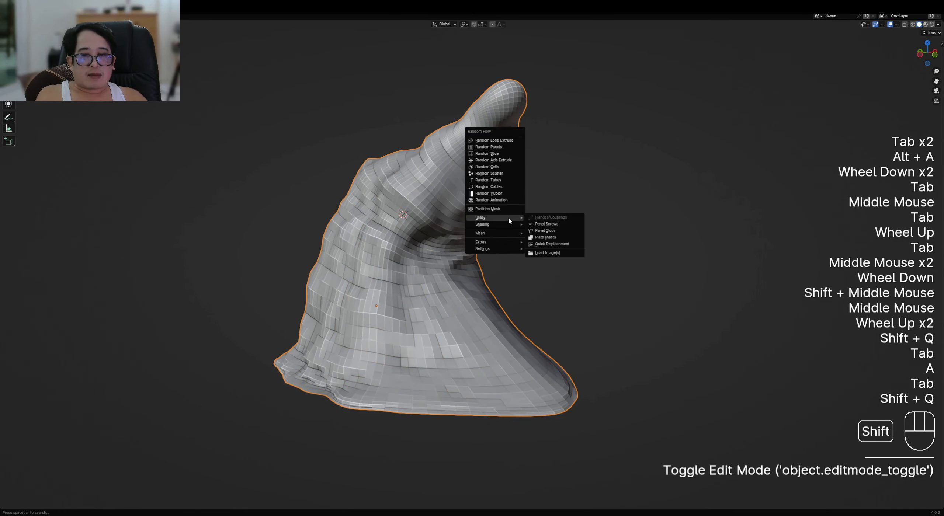
pyautogui.click(540, 241)
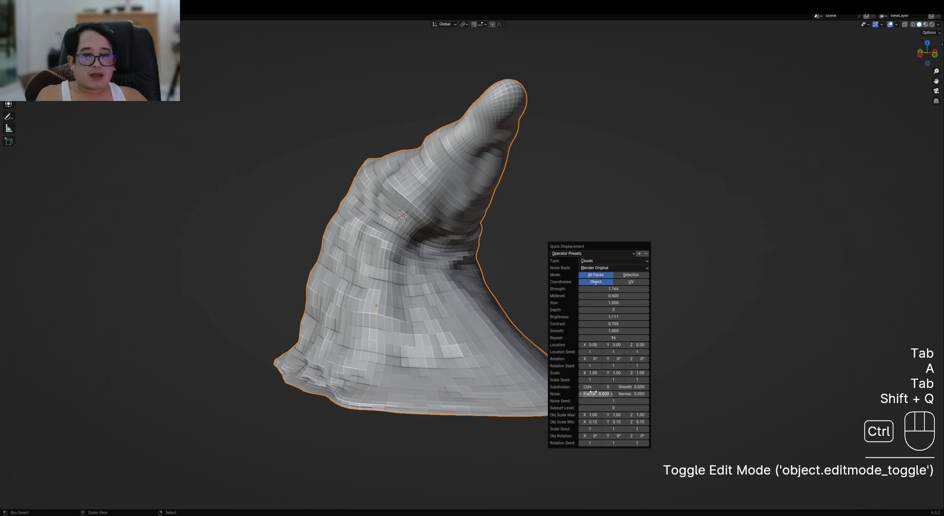
# Try different subdivision cuts for the displacement and settle on 1
pyautogui.keyDown('ctrl'); pyautogui.scroll(1, 591, 388); pyautogui.keyUp('ctrl')
pyautogui.keyDown('ctrl'); pyautogui.scroll(1, 591, 387); pyautogui.keyUp('ctrl')
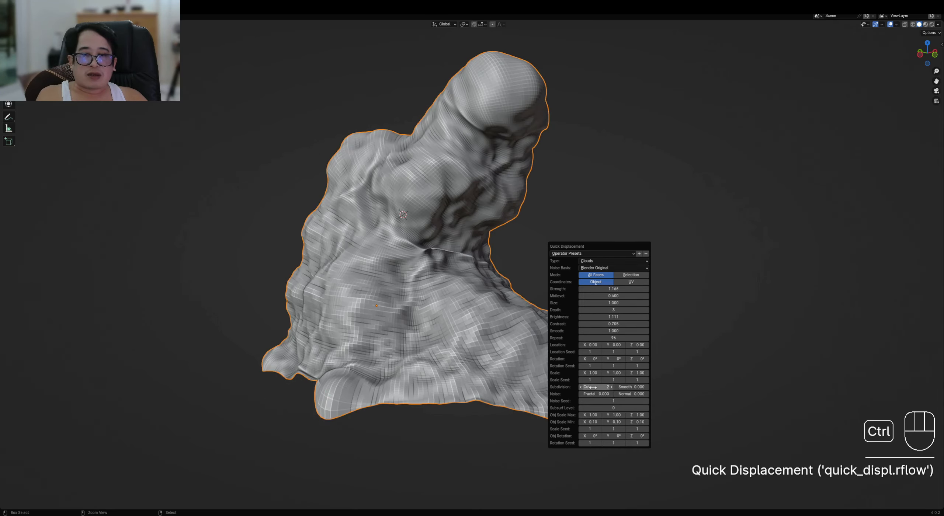
pyautogui.keyDown('ctrl'); pyautogui.scroll(-1, 590, 388); pyautogui.keyUp('ctrl')
pyautogui.keyDown('ctrl'); pyautogui.scroll(1, 590, 387); pyautogui.keyUp('ctrl')
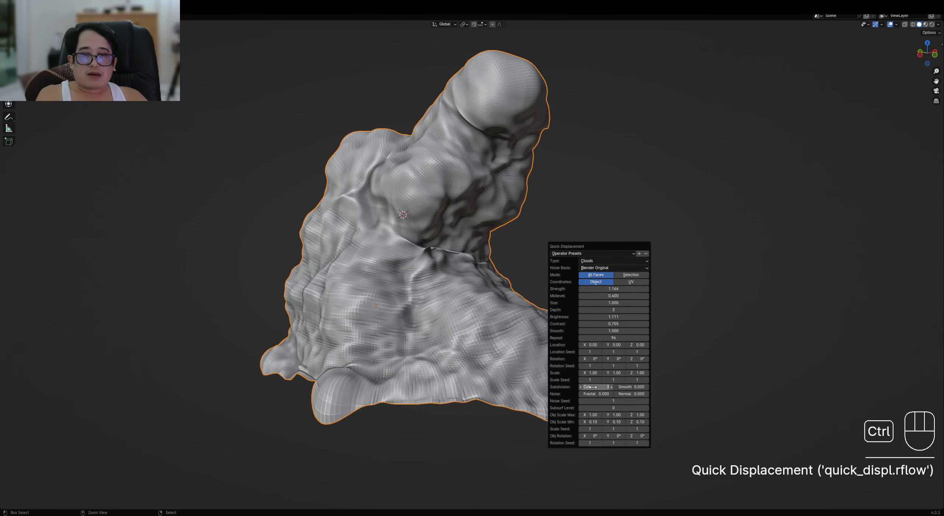
pyautogui.keyDown('ctrl'); pyautogui.scroll(-1, 591, 387); pyautogui.keyUp('ctrl')
pyautogui.keyDown('ctrl'); pyautogui.scroll(1, 592, 387); pyautogui.keyUp('ctrl')
pyautogui.keyDown('ctrl'); pyautogui.scroll(-1, 593, 387); pyautogui.keyUp('ctrl')
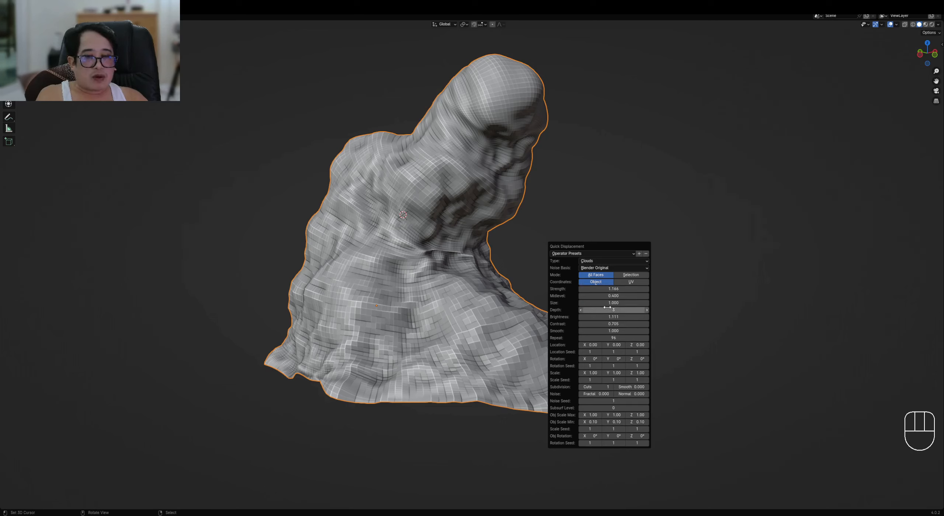
# Set the displacement size to 0.226, strength to 0.276 and smoothing repeat to 0
pyautogui.moveTo(607, 302); pyautogui.dragTo(534, 303)
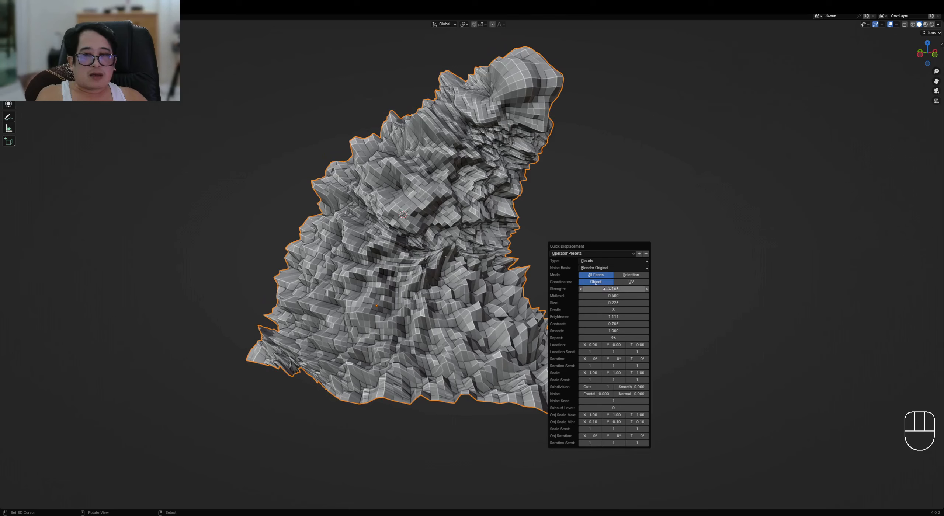
pyautogui.moveTo(607, 289)
pyautogui.mouseDown()
pyautogui.moveTo(578, 289)
pyautogui.moveTo(589, 289)
pyautogui.mouseUp()
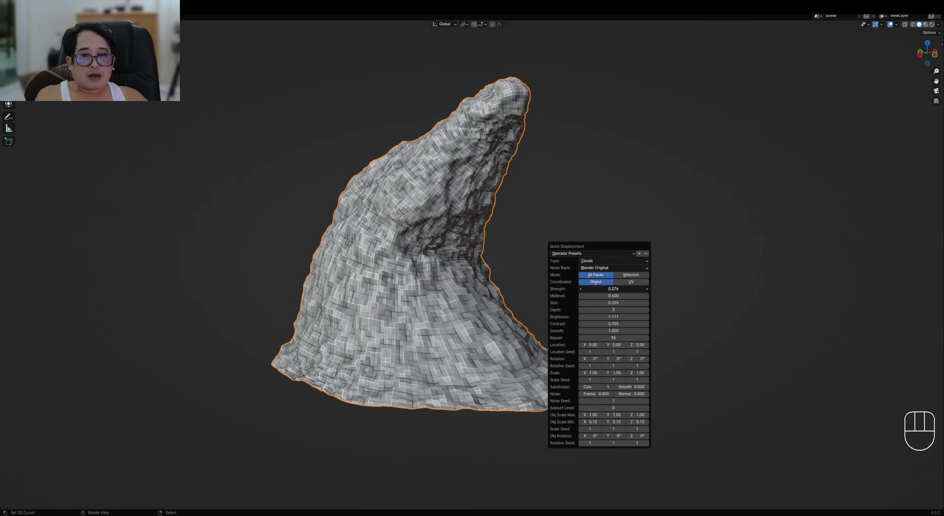
pyautogui.moveTo(623, 338); pyautogui.dragTo(605, 338)
pyautogui.click(305, 350)
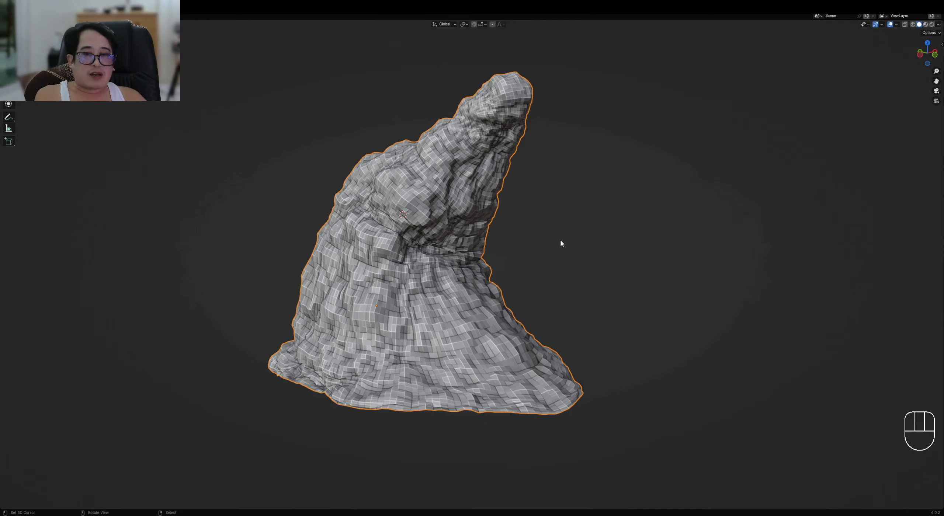
# Reopen the Quick Displacement settings and set the subdivision cuts to 2
pyautogui.moveTo(561, 244)
pyautogui.mouseDown(button='middle')
pyautogui.moveTo(512, 258)
pyautogui.moveTo(434, 254)
pyautogui.moveTo(562, 255)
pyautogui.moveTo(684, 279)
pyautogui.moveTo(515, 255)
pyautogui.moveTo(577, 262)
pyautogui.mouseUp(button='middle')
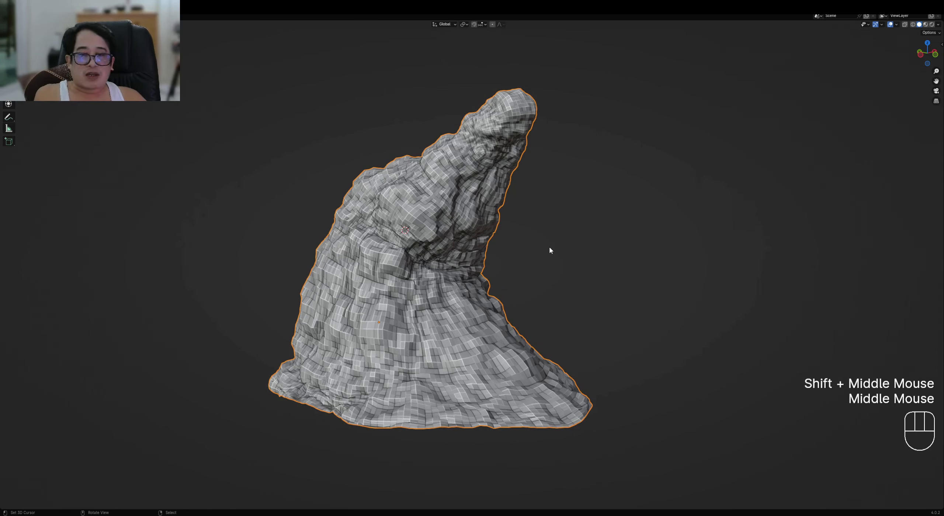
pyautogui.moveTo(540, 258); pyautogui.dragTo(545, 254, button='middle')
pyautogui.press('F9')
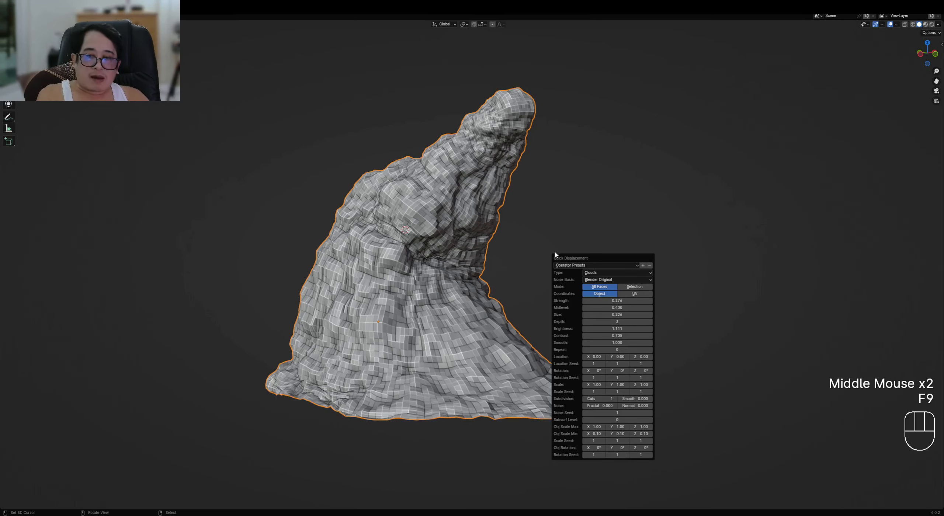
pyautogui.moveTo(599, 256); pyautogui.dragTo(632, 158)
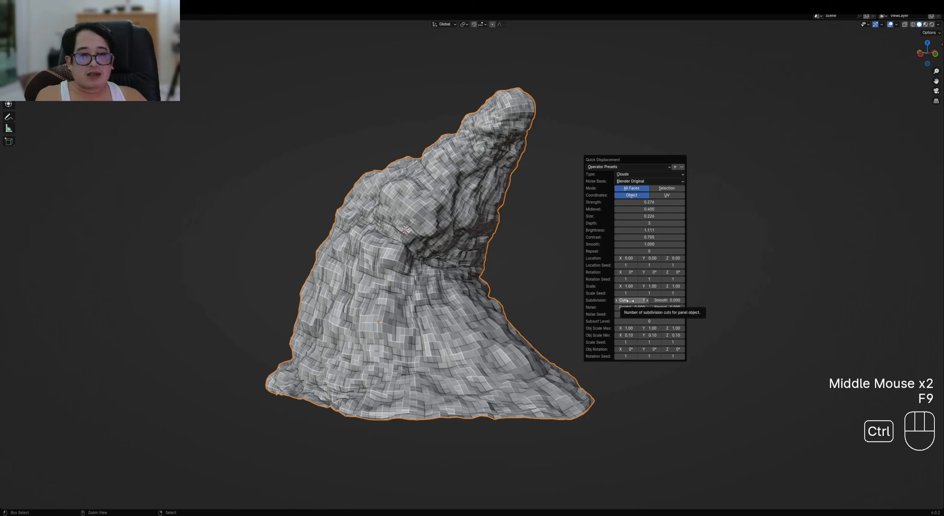
pyautogui.keyDown('ctrl'); pyautogui.scroll(2, 630, 301); pyautogui.keyUp('ctrl')
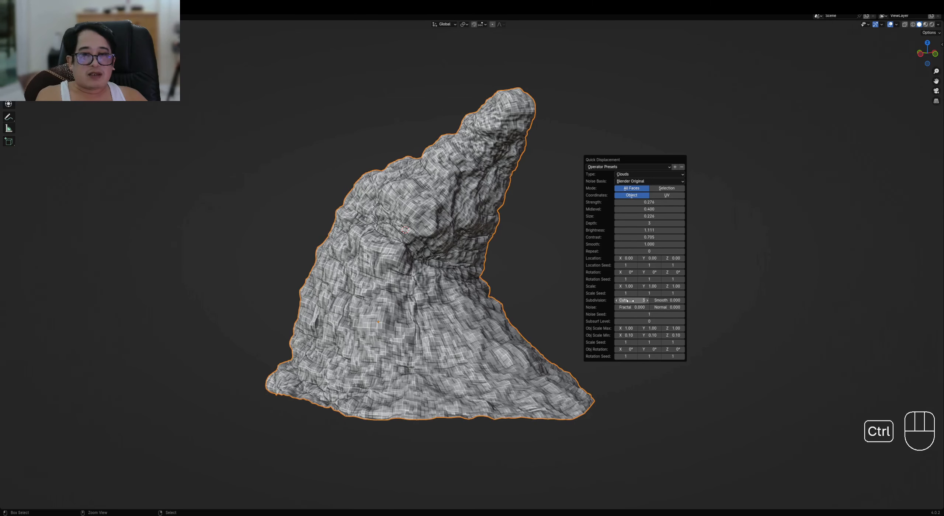
pyautogui.keyDown('ctrl'); pyautogui.scroll(1, 630, 301); pyautogui.keyUp('ctrl')
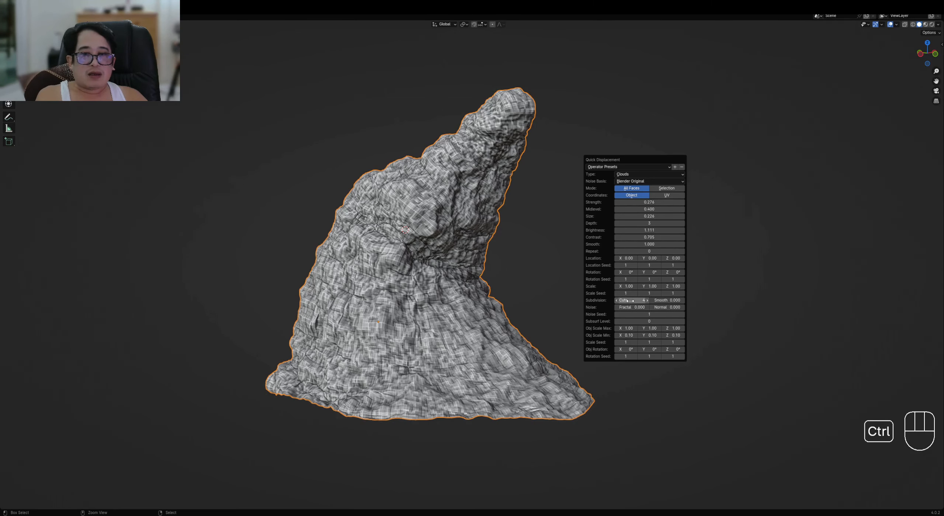
pyautogui.keyDown('ctrl'); pyautogui.scroll(-2, 630, 301); pyautogui.keyUp('ctrl')
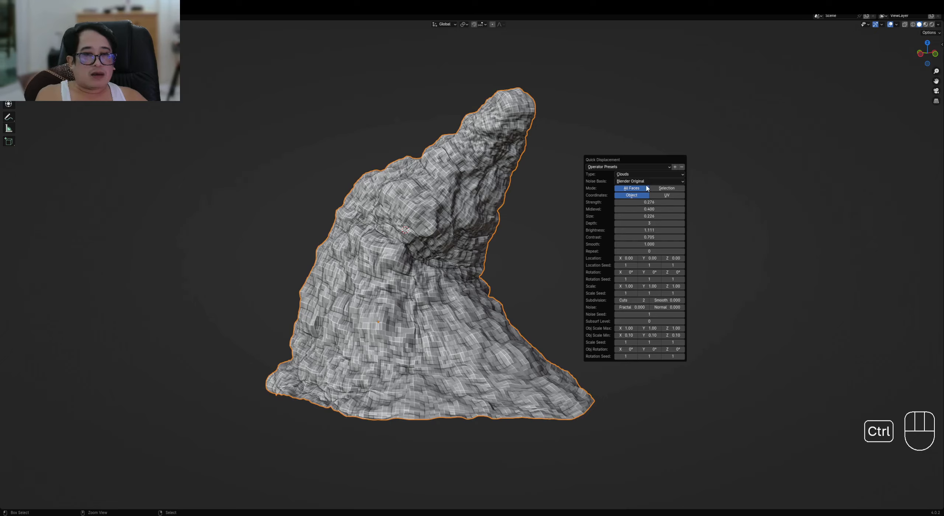
# Try the Voronoi Crackle noise basis with the displacement strength reduced to 0.062
pyautogui.keyDown('ctrl'); pyautogui.scroll(1, 645, 181); pyautogui.keyUp('ctrl')
pyautogui.keyDown('ctrl'); pyautogui.scroll(4, 644, 180); pyautogui.keyUp('ctrl')
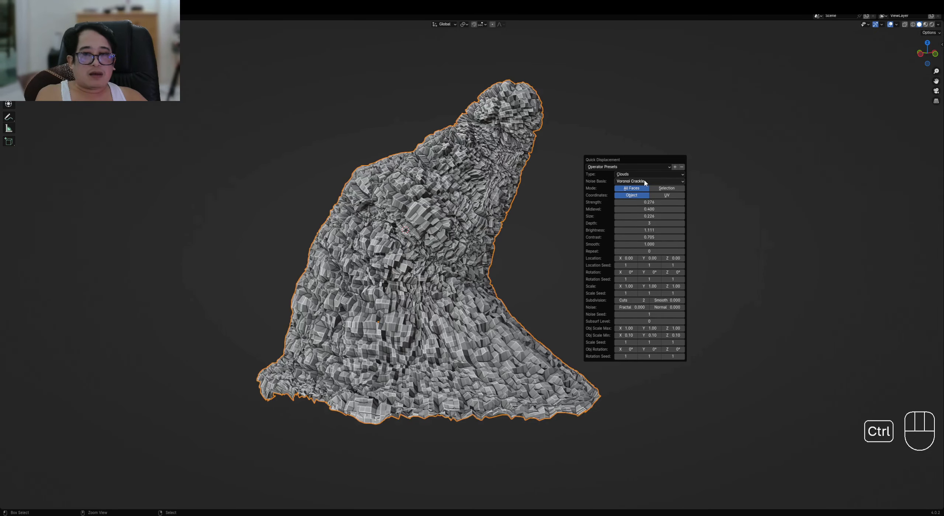
pyautogui.keyDown('ctrl'); pyautogui.scroll(3, 644, 180); pyautogui.keyUp('ctrl')
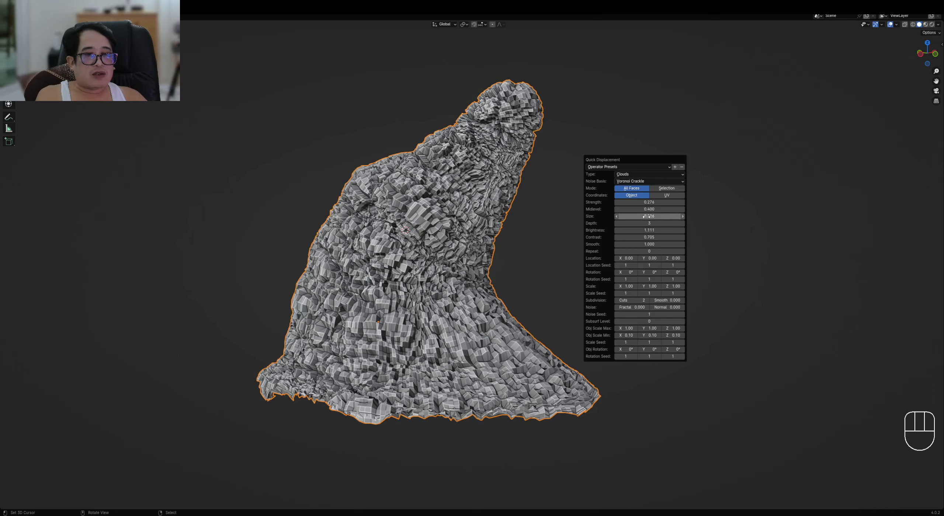
pyautogui.moveTo(645, 202); pyautogui.dragTo(574, 202)
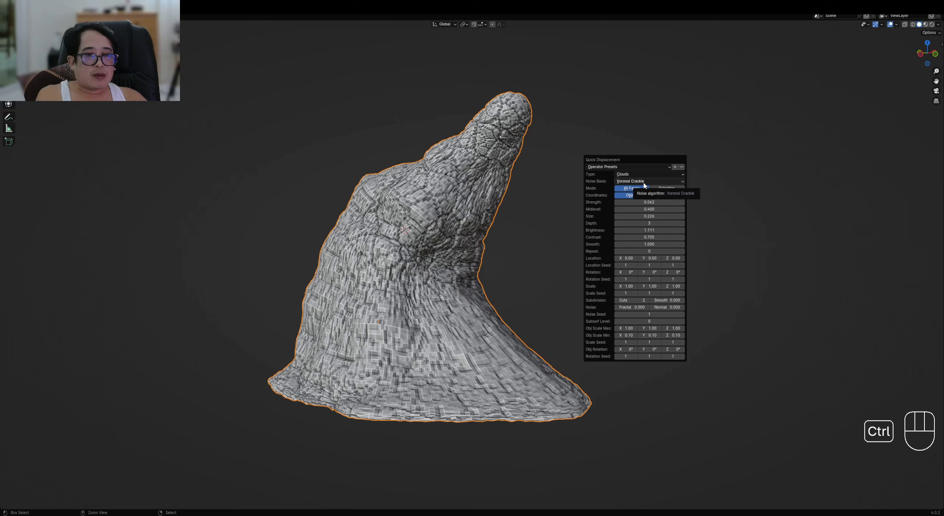
# Set the noise basis to Voronoi F1, increase the displacement strength and examine the rock's surface up close
pyautogui.keyDown('ctrl'); pyautogui.scroll(3, 644, 181); pyautogui.keyUp('ctrl')
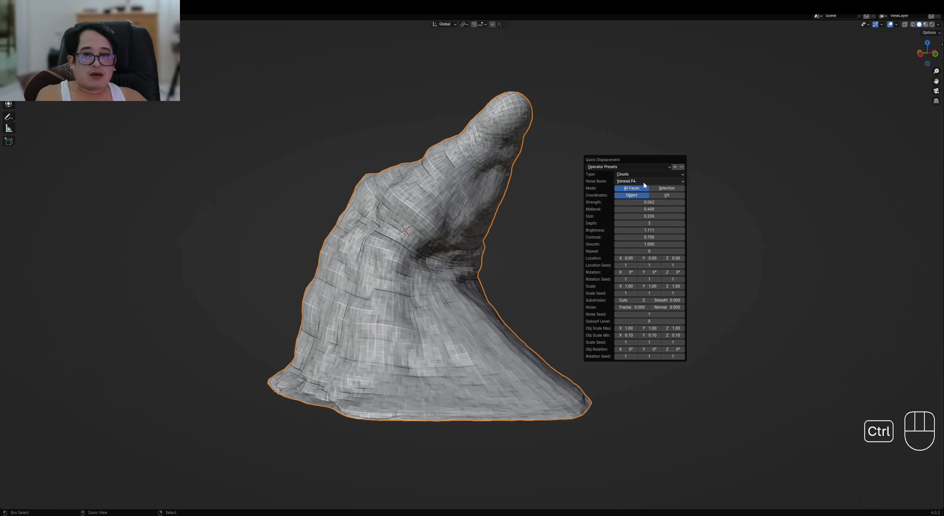
pyautogui.keyDown('ctrl'); pyautogui.scroll(2, 645, 183); pyautogui.keyUp('ctrl')
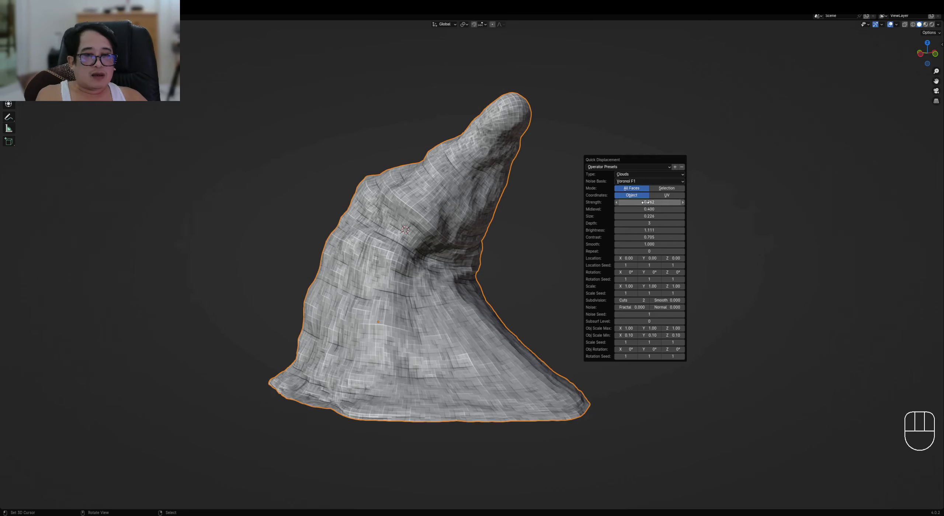
pyautogui.moveTo(644, 203); pyautogui.dragTo(704, 203)
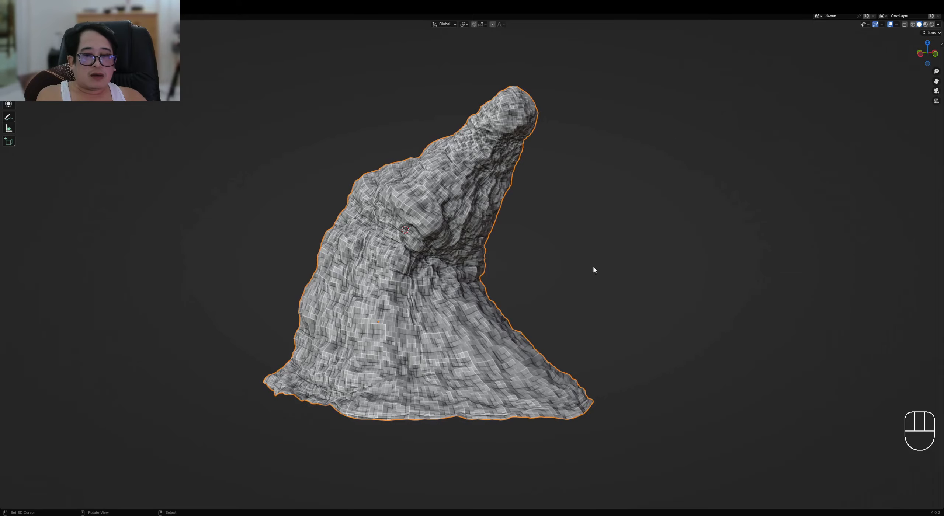
pyautogui.moveTo(594, 270); pyautogui.dragTo(499, 256, button='middle')
pyautogui.scroll(2, 502, 255)
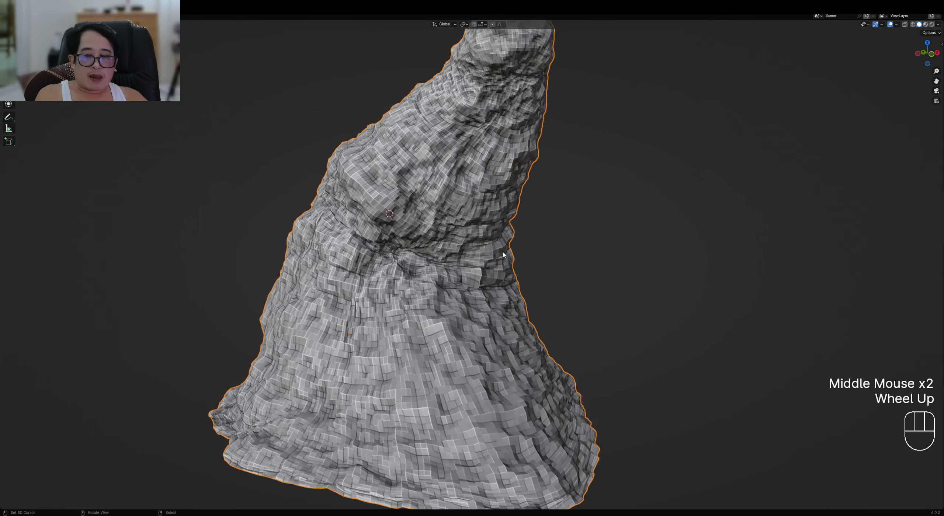
pyautogui.scroll(1, 503, 255)
pyautogui.scroll(-2, 491, 202)
pyautogui.scroll(-2, 526, 216)
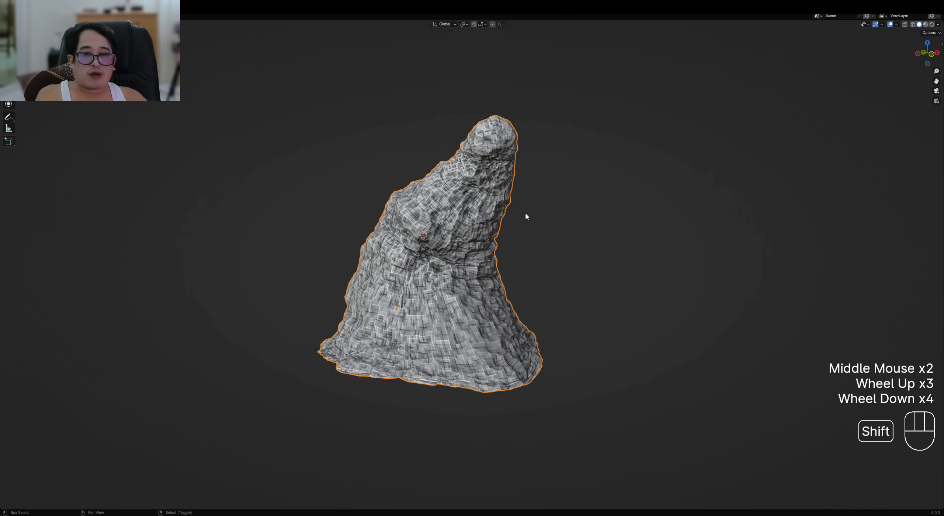
# Compare the rock's mesh density in solid and wireframe display, up close and from afar, and review the Quick Displacement settings
pyautogui.keyDown('shift'); pyautogui.moveTo(526, 217); pyautogui.dragTo(532, 234, button='middle'); pyautogui.keyUp('shift')
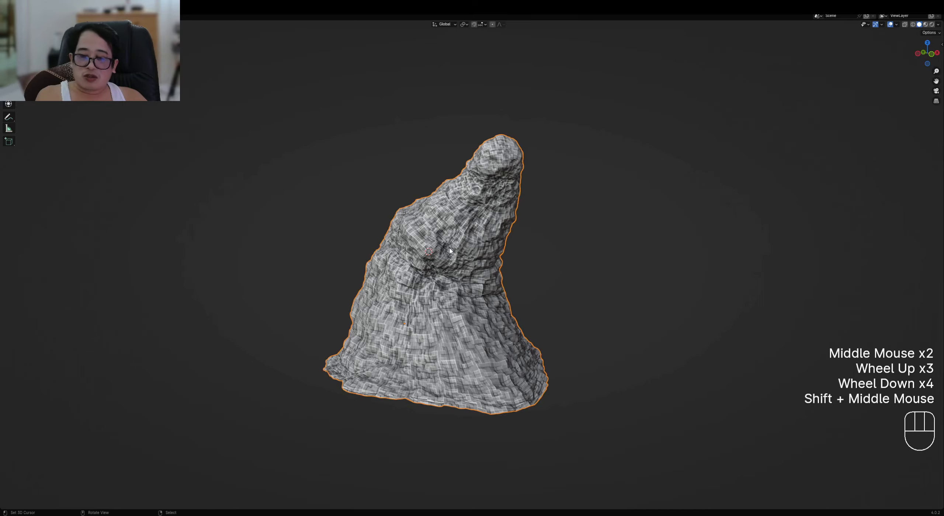
pyautogui.hotkey('shift', 'z')
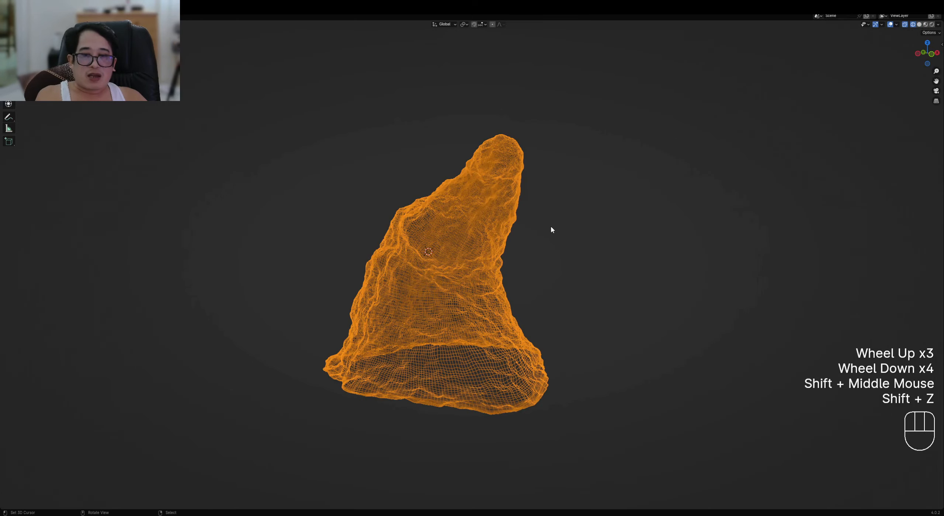
pyautogui.scroll(2, 551, 227)
pyautogui.moveTo(471, 233); pyautogui.dragTo(504, 217, button='middle')
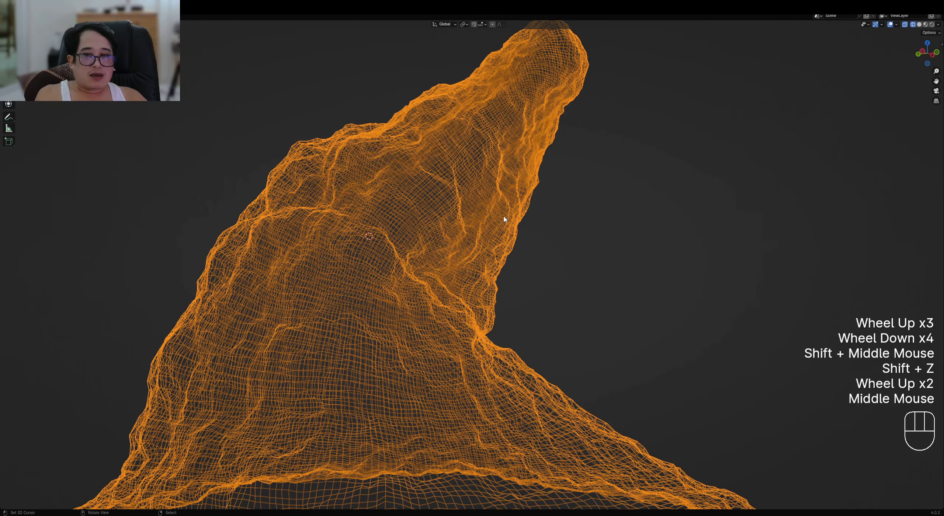
pyautogui.hotkey('shift', 'z')
pyautogui.press('z')
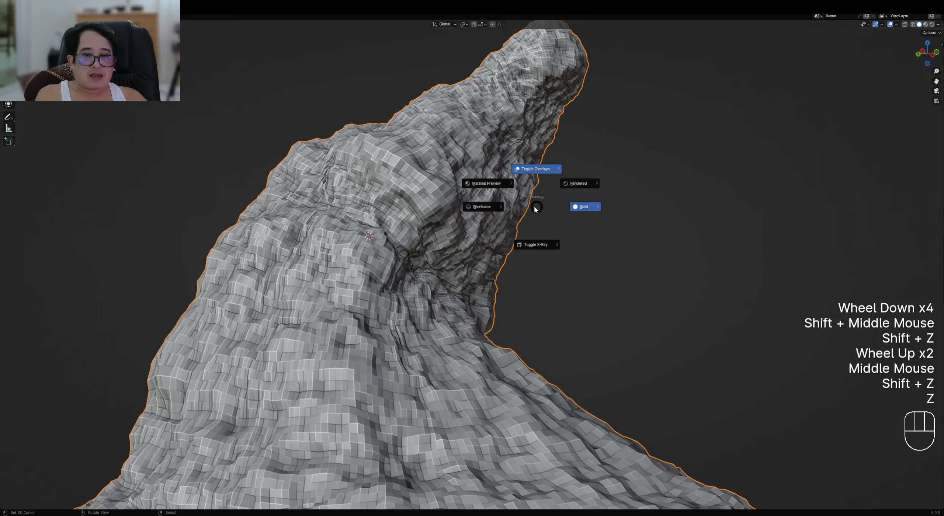
pyautogui.click(482, 207)
pyautogui.scroll(-2, 575, 208)
pyautogui.moveTo(575, 206); pyautogui.dragTo(557, 227, button='middle')
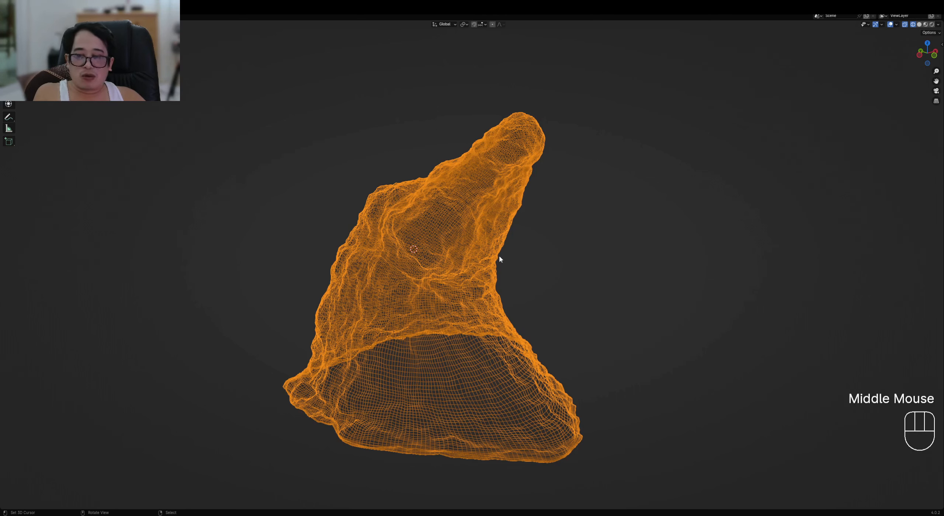
pyautogui.press('F9')
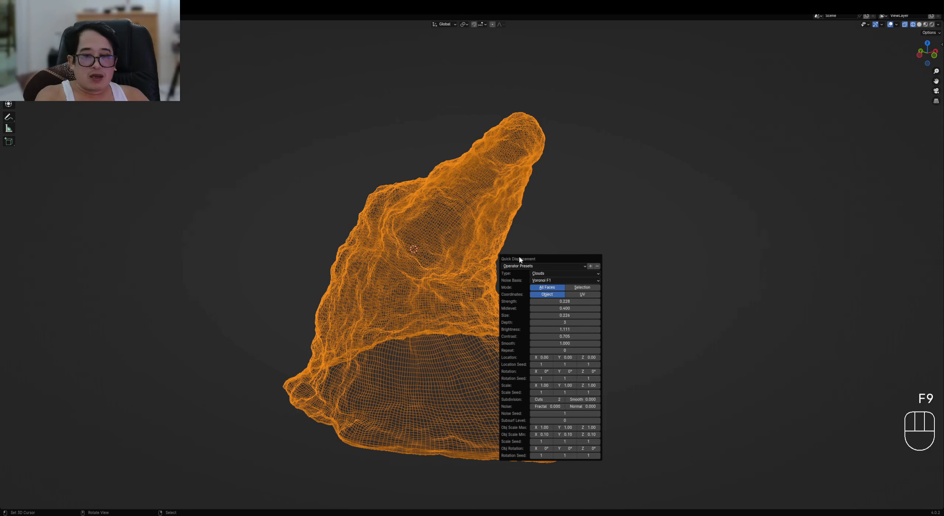
pyautogui.moveTo(520, 257); pyautogui.dragTo(570, 163)
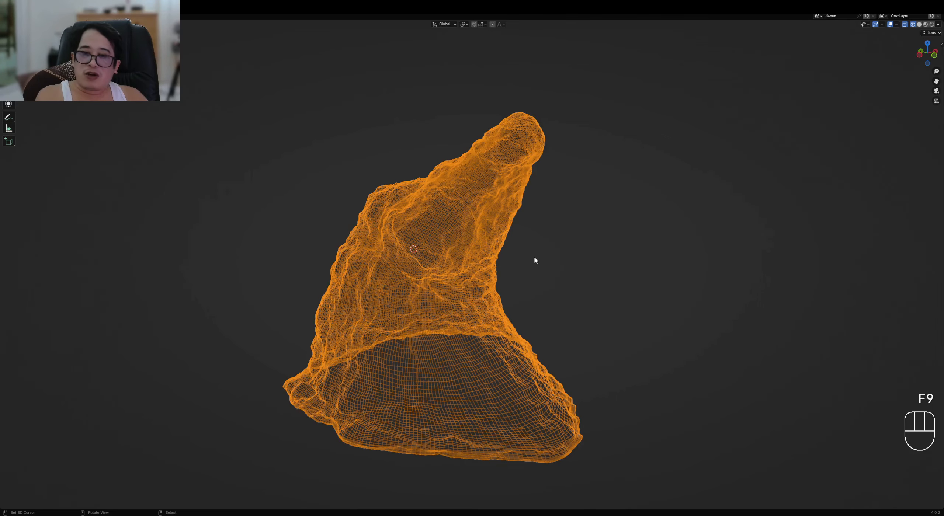
# Try moving the rock in solid display and open the adjustment settings of that move
pyautogui.moveTo(535, 260)
pyautogui.mouseDown(button='middle')
pyautogui.moveTo(466, 260)
pyautogui.moveTo(503, 256)
pyautogui.mouseUp(button='middle')
pyautogui.press('z')
pyautogui.press('g')
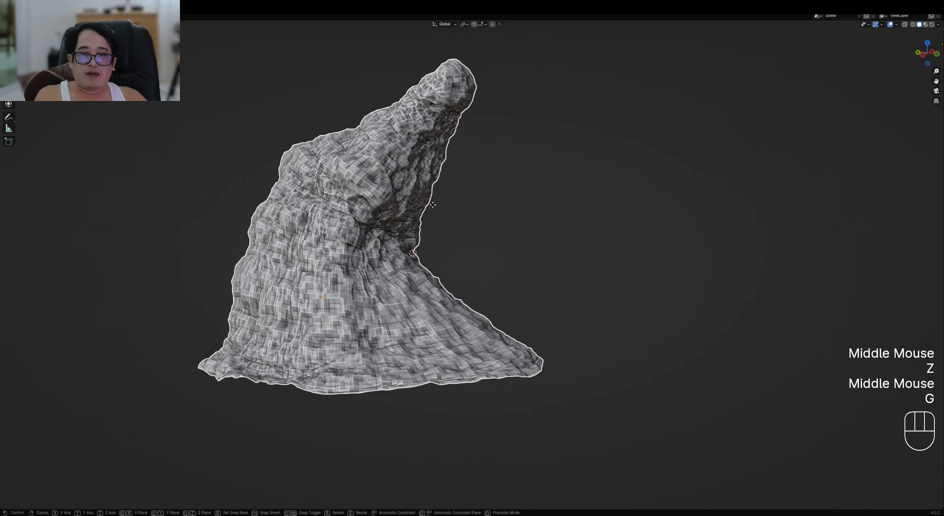
pyautogui.click(488, 203)
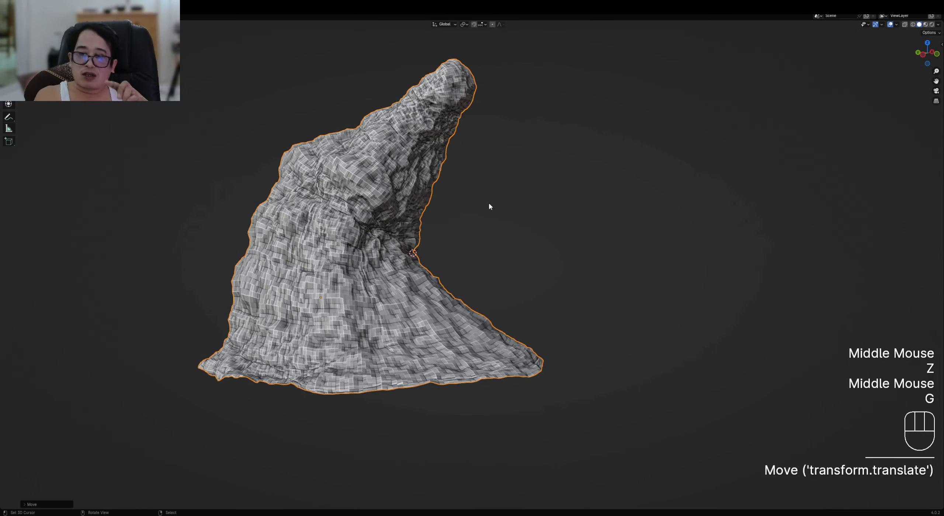
pyautogui.press('F9')
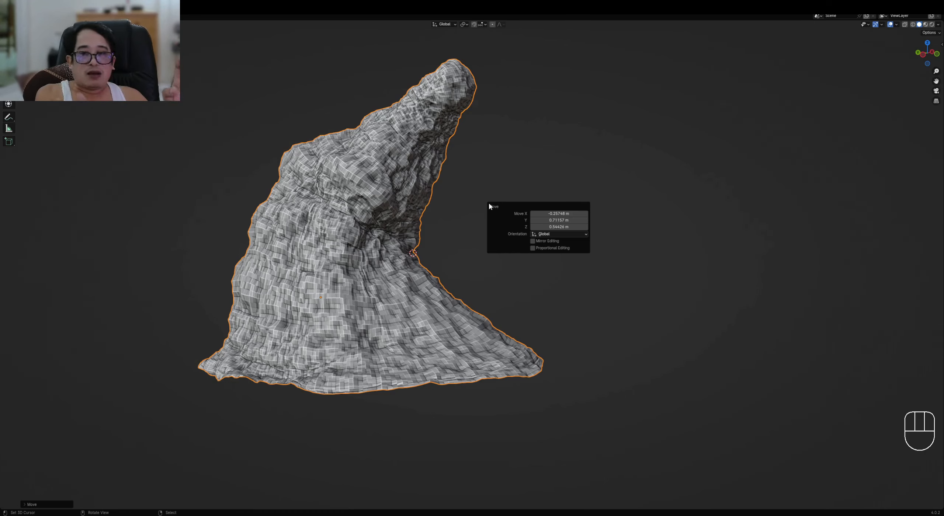
pyautogui.moveTo(386, 196); pyautogui.dragTo(554, 226, button='middle')
# Undo back to before the last displacement, reapply Quick Displacement with subdivision cuts of 3 and show the rock in wireframe
pyautogui.hotkey('ctrl', 'z')
pyautogui.hotkey('ctrl', 'z')
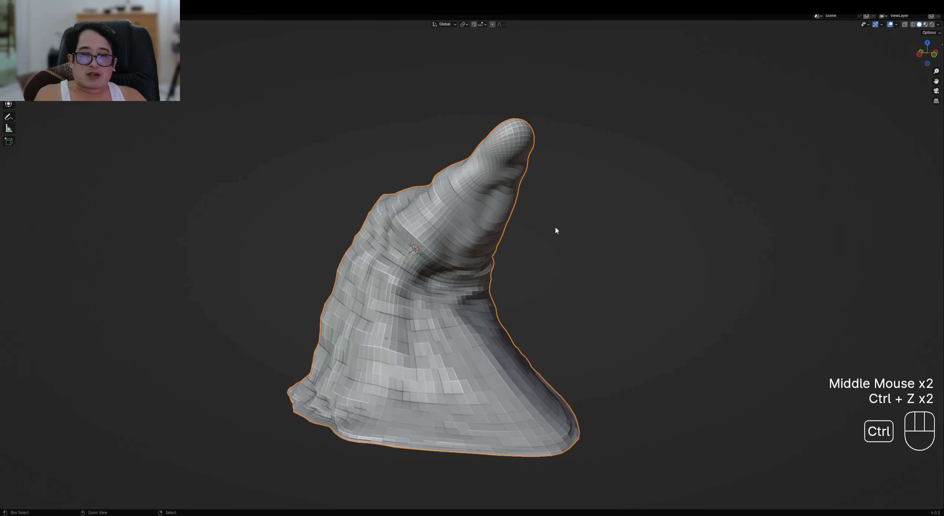
pyautogui.hotkey('shift', 'q')
pyautogui.moveTo(540, 221)
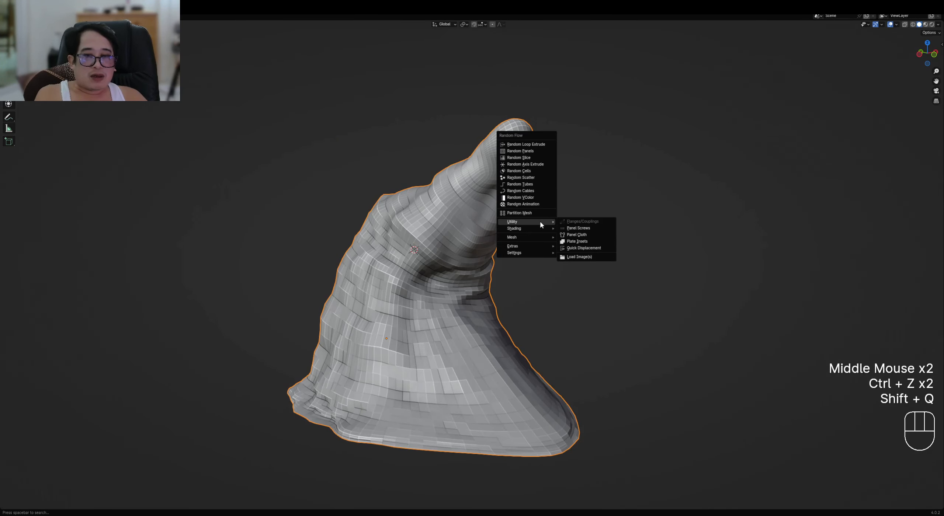
pyautogui.click(590, 244)
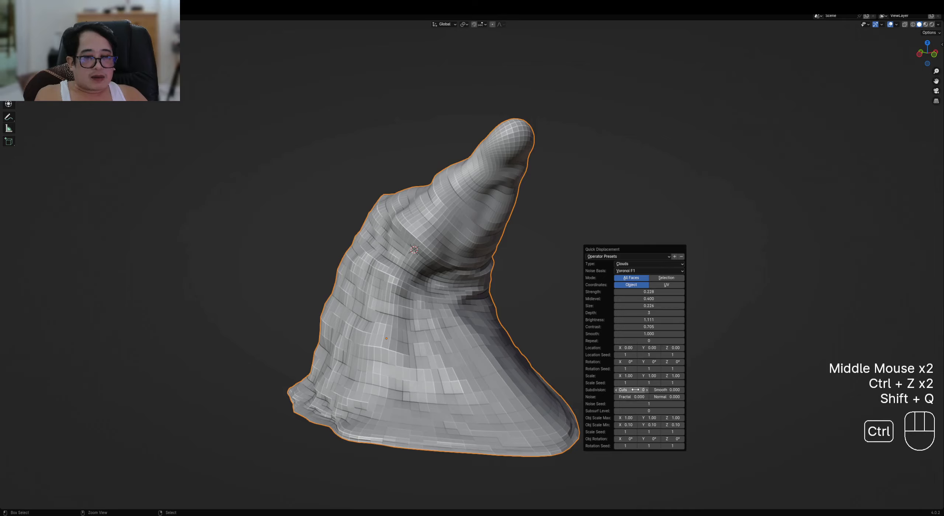
pyautogui.keyDown('ctrl'); pyautogui.scroll(3, 636, 390); pyautogui.keyUp('ctrl')
pyautogui.moveTo(609, 236)
pyautogui.mouseDown(button='middle')
pyautogui.moveTo(601, 217)
pyautogui.moveTo(622, 248)
pyautogui.moveTo(460, 238)
pyautogui.moveTo(362, 247)
pyautogui.moveTo(608, 241)
pyautogui.moveTo(593, 251)
pyautogui.moveTo(565, 248)
pyautogui.mouseUp(button='middle')
pyautogui.press('z')
pyautogui.click(556, 217)
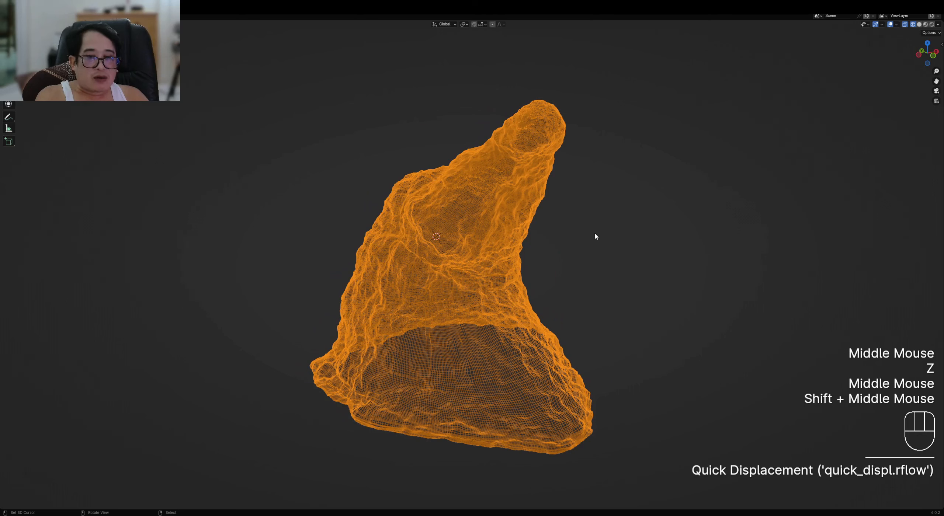
# Try higher Quick Displacement subdivision cuts on the wireframe rock, ending at 4
pyautogui.press('F9')
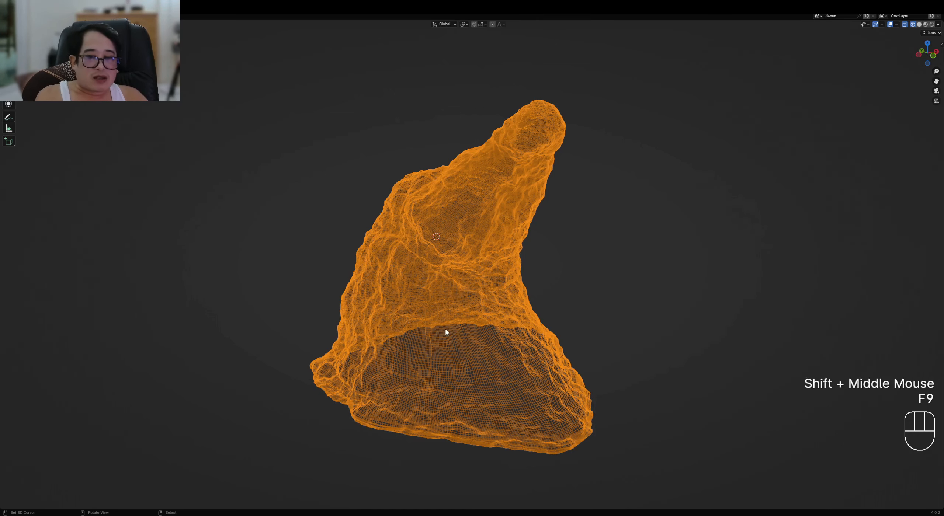
pyautogui.scroll(3, 453, 328)
pyautogui.press('F9')
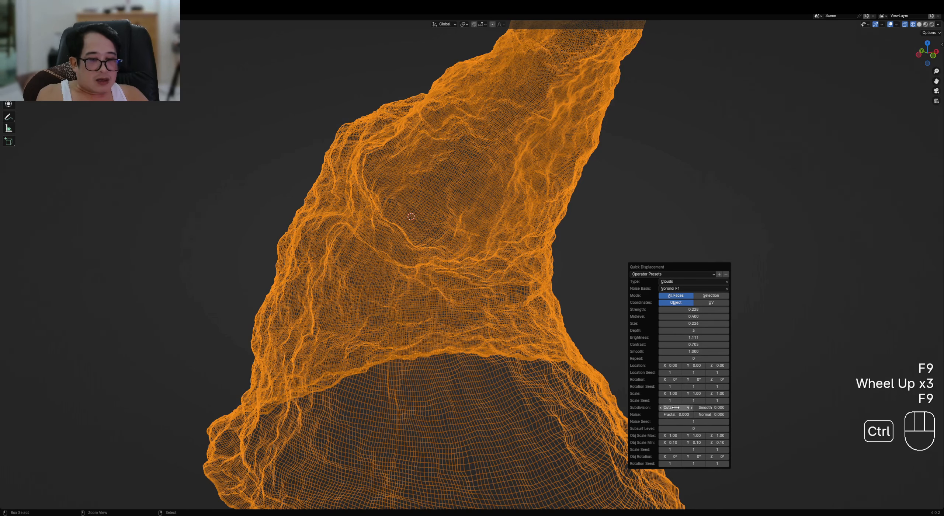
pyautogui.keyDown('ctrl'); pyautogui.scroll(1, 676, 408); pyautogui.keyUp('ctrl')
pyautogui.keyDown('ctrl'); pyautogui.scroll(1, 676, 407); pyautogui.keyUp('ctrl')
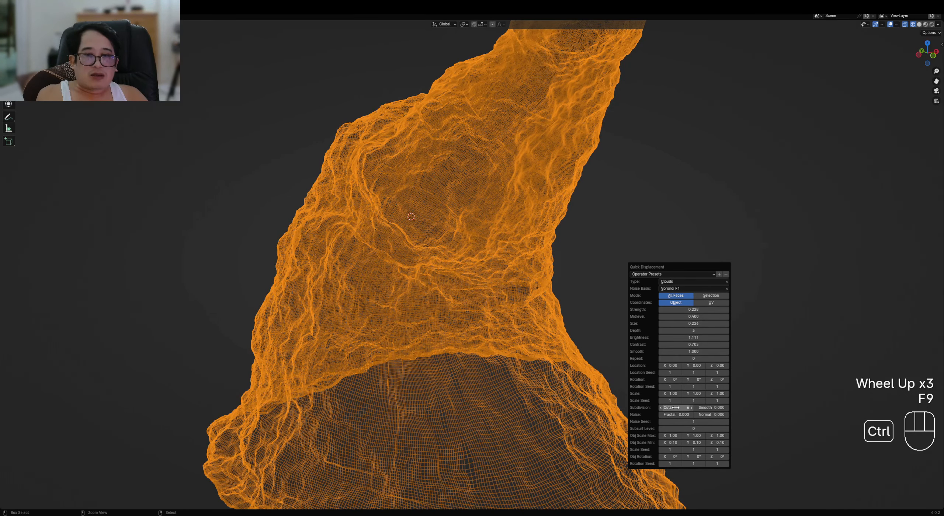
pyautogui.keyDown('ctrl'); pyautogui.scroll(1, 675, 407); pyautogui.keyUp('ctrl')
pyautogui.keyDown('ctrl'); pyautogui.scroll(1, 675, 407); pyautogui.keyUp('ctrl')
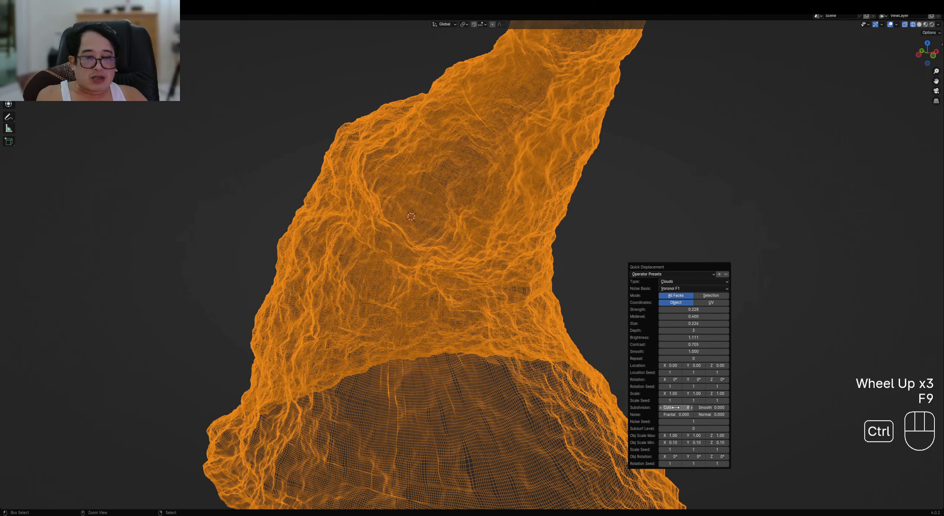
pyautogui.keyDown('ctrl'); pyautogui.scroll(-2, 675, 408); pyautogui.keyUp('ctrl')
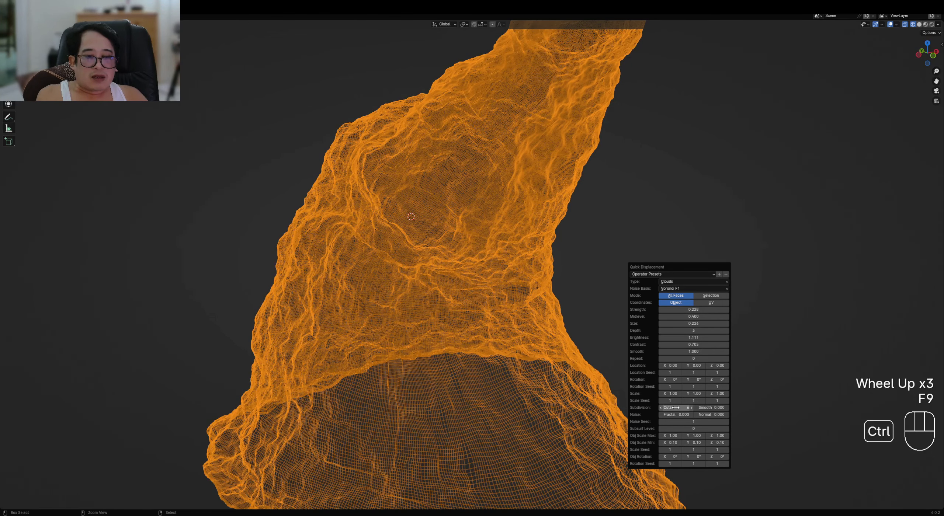
# Examine the denser rock mesh from several angles, alternating between solid and wireframe display
pyautogui.scroll(-2, 608, 226)
pyautogui.hotkey('shift', 'z')
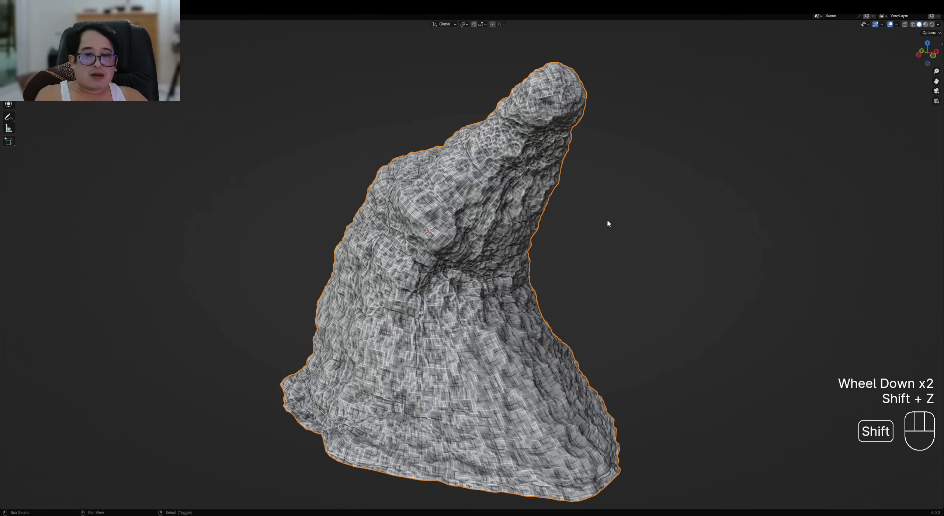
pyautogui.moveTo(609, 224); pyautogui.dragTo(552, 280, button='middle')
pyautogui.scroll(-1, 803, 268)
pyautogui.hotkey('shift', 'z')
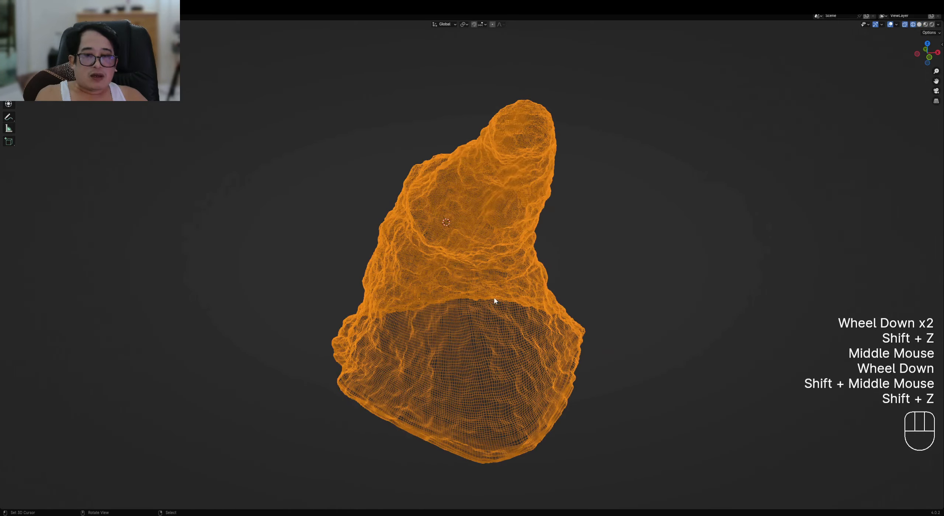
pyautogui.moveTo(494, 298)
pyautogui.mouseDown(button='middle')
pyautogui.moveTo(542, 316)
pyautogui.moveTo(494, 281)
pyautogui.mouseUp(button='middle')
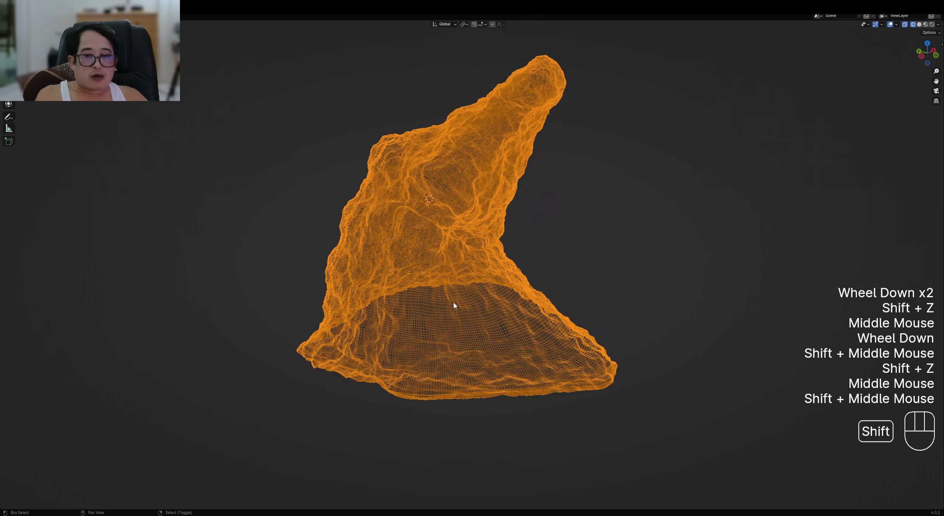
pyautogui.hotkey('shift', 'z')
pyautogui.scroll(2, 555, 244)
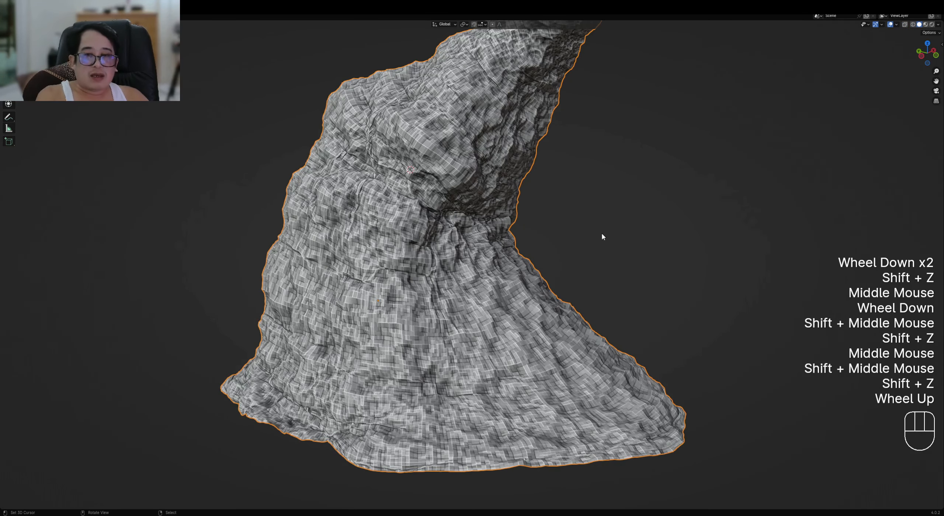
# Set the Quick Displacement subdivision cuts to 3 and check the whole rock in wireframe and solid display
pyautogui.press('F9')
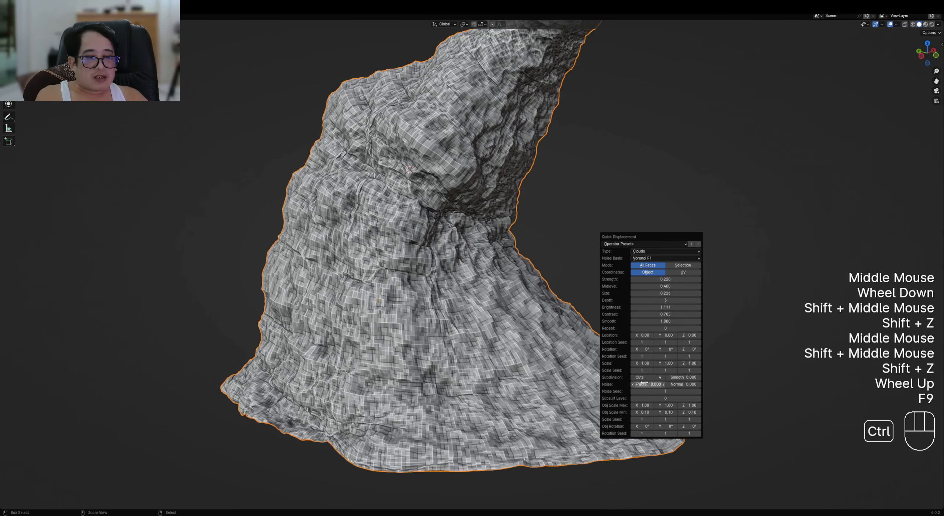
pyautogui.keyDown('ctrl'); pyautogui.scroll(-2, 642, 378); pyautogui.keyUp('ctrl')
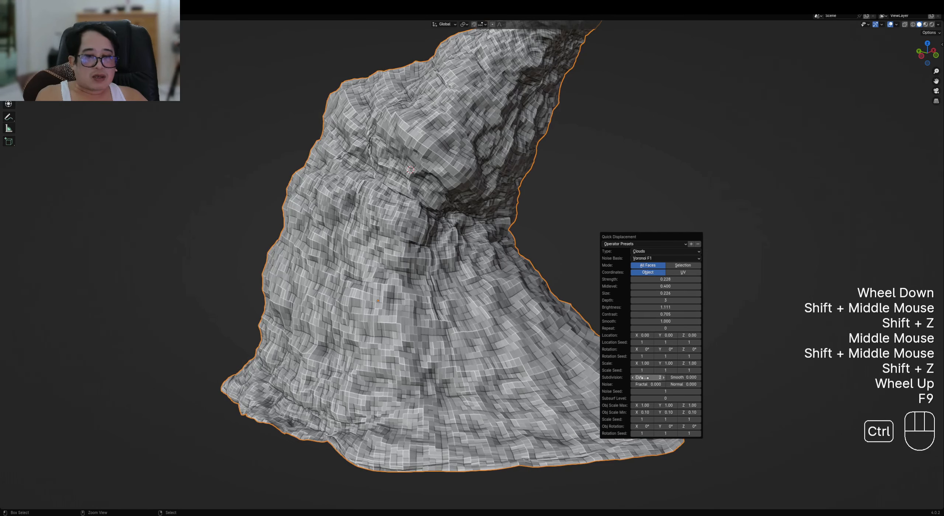
pyautogui.keyDown('ctrl'); pyautogui.scroll(1, 643, 379); pyautogui.keyUp('ctrl')
pyautogui.scroll(-3, 543, 222)
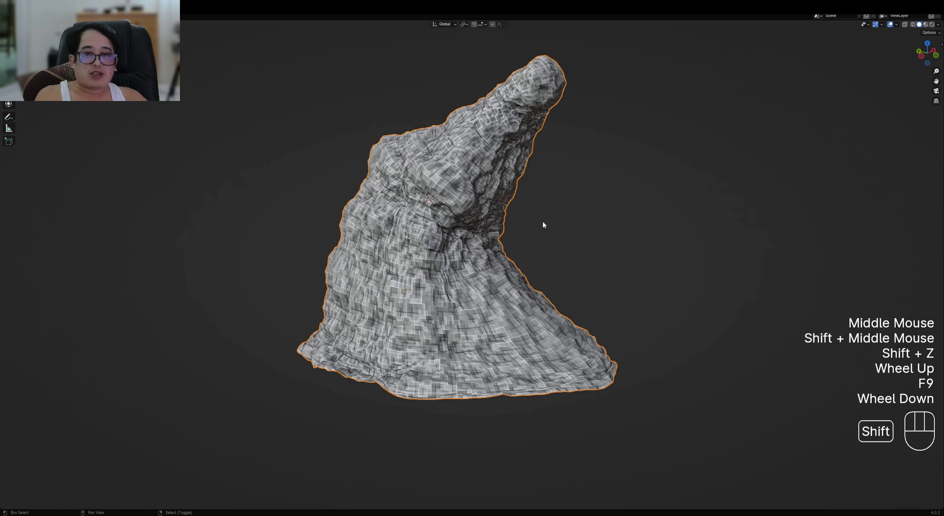
pyautogui.hotkey('shift', 'z')
pyautogui.hotkey('shift', 'z')
# Clear the selection and select the rock again
pyautogui.moveTo(569, 225); pyautogui.dragTo(490, 218, button='middle')
pyautogui.hotkey('alt', 'a')
pyautogui.rightClick(518, 229)
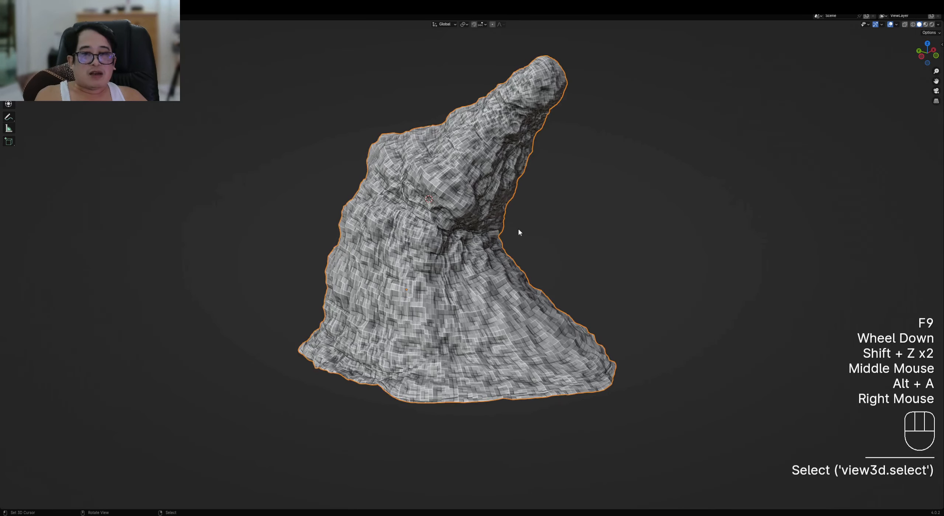
pyautogui.scroll(-3, 524, 243)
pyautogui.moveTo(527, 258); pyautogui.dragTo(537, 281, button='middle')
pyautogui.scroll(3, 555, 214)
# Apply another Quick Displacement layer to the rock with subdivision cuts of 1
pyautogui.hotkey('shift', 'q')
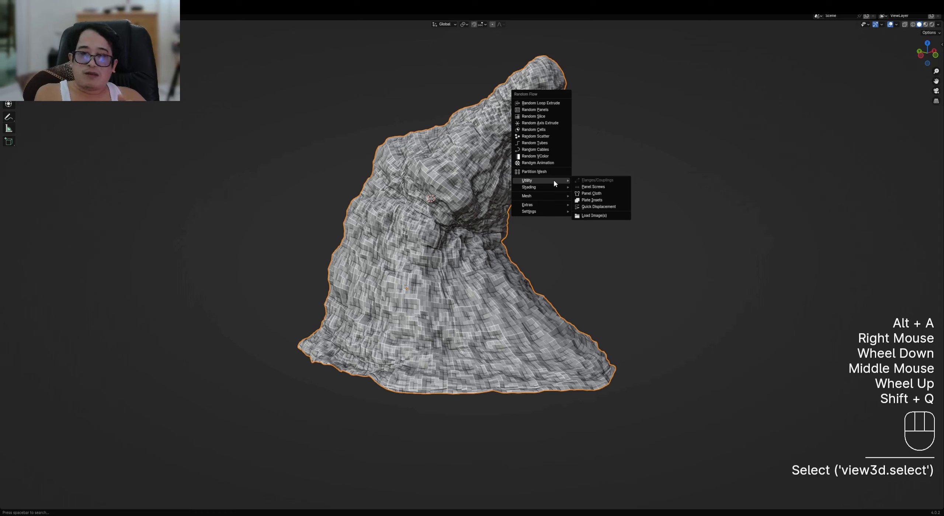
pyautogui.click(585, 208)
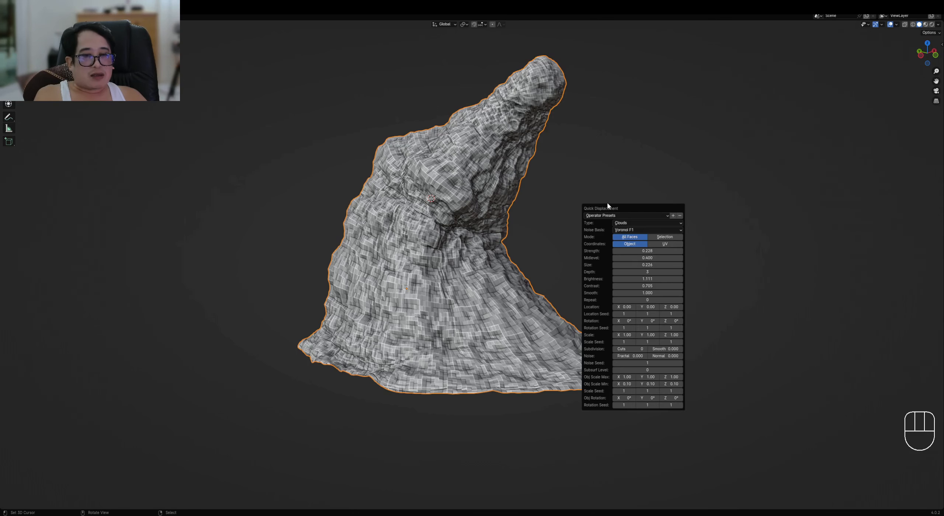
pyautogui.press('F9')
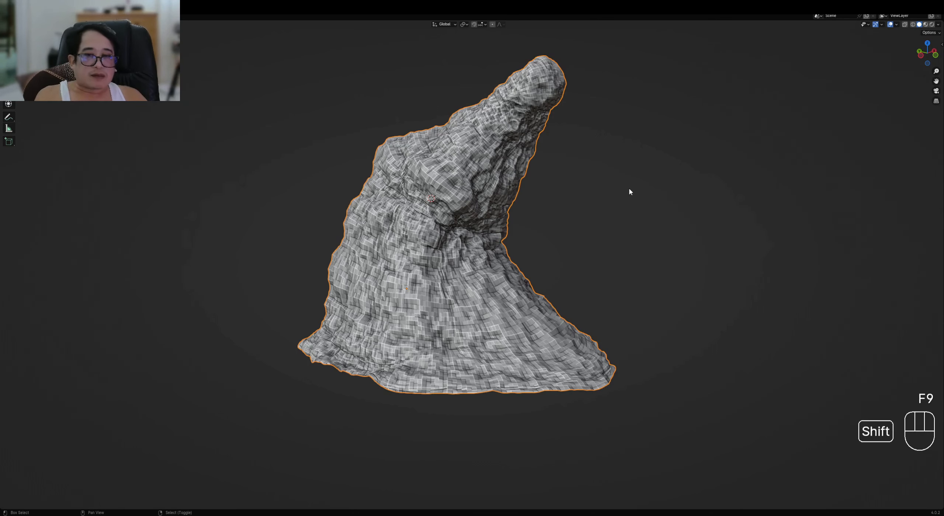
pyautogui.hotkey('shift', 'q')
pyautogui.moveTo(628, 189)
pyautogui.click(664, 214)
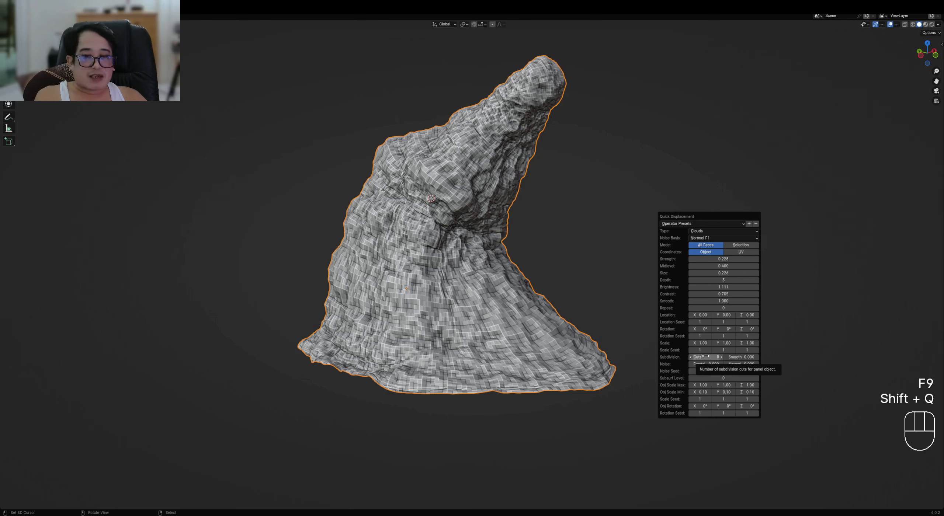
pyautogui.keyDown('ctrl'); pyautogui.scroll(1, 705, 357); pyautogui.keyUp('ctrl')
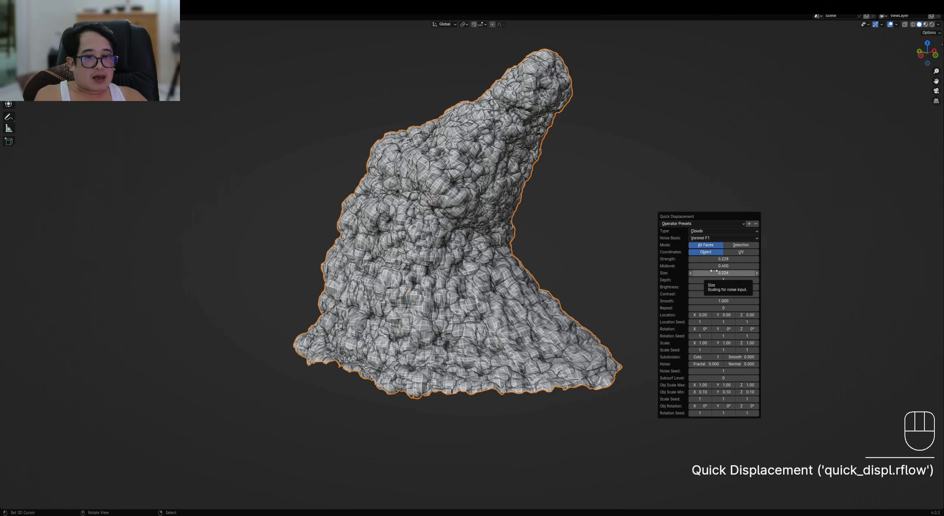
# Set both the Size and the Strength of the rock's current Quick Displacement layer to 0.05
pyautogui.click(714, 273)
pyautogui.press('BackSpace')
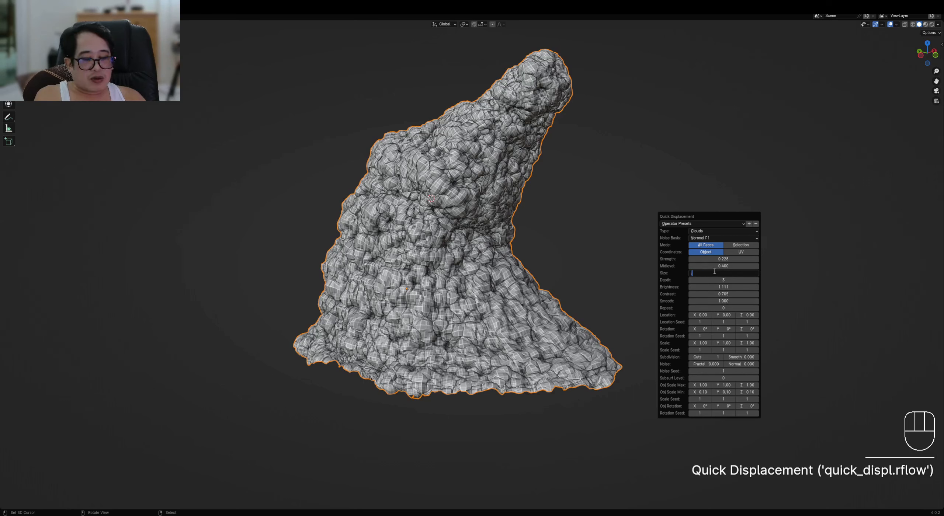
pyautogui.press('Return')
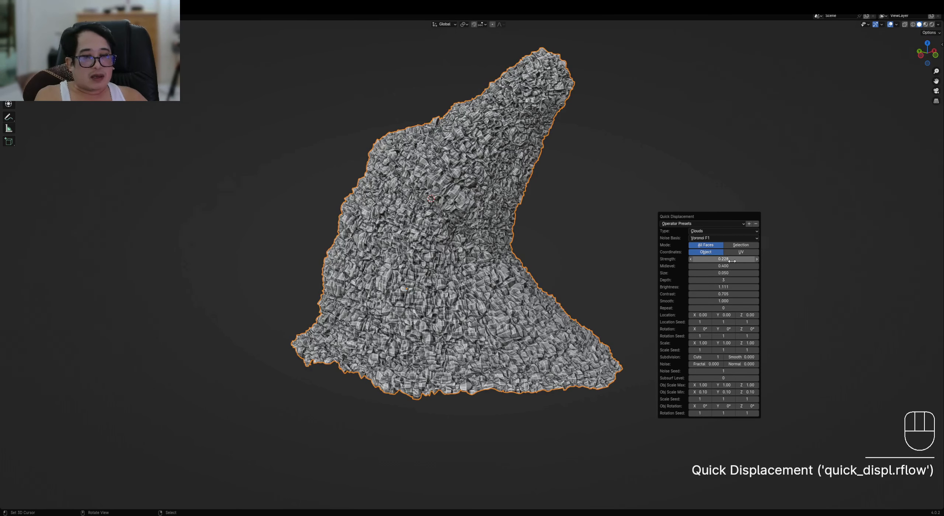
pyautogui.click(732, 260)
pyautogui.write('.05')
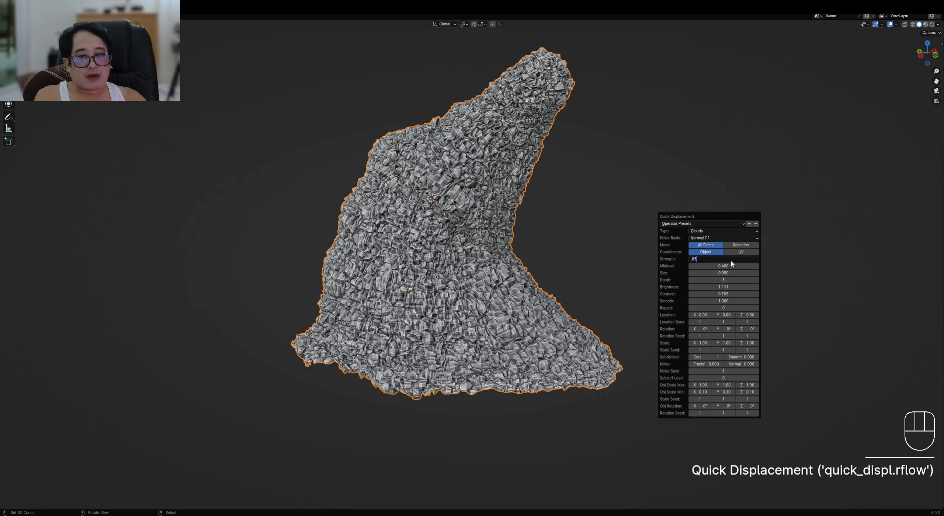
pyautogui.press('Return')
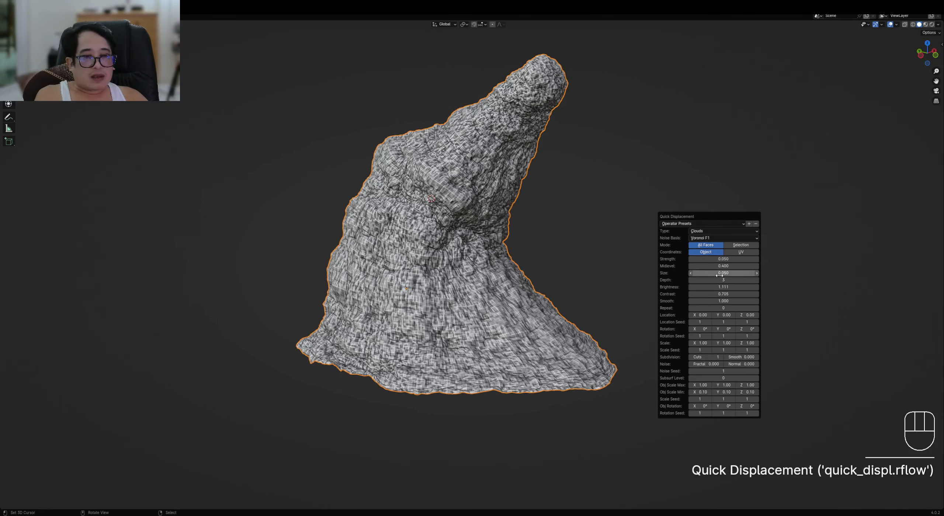
# Raise the displacement layer's subdivision cuts to 2 and its Subsurf Level to 1
pyautogui.press('ctrl')
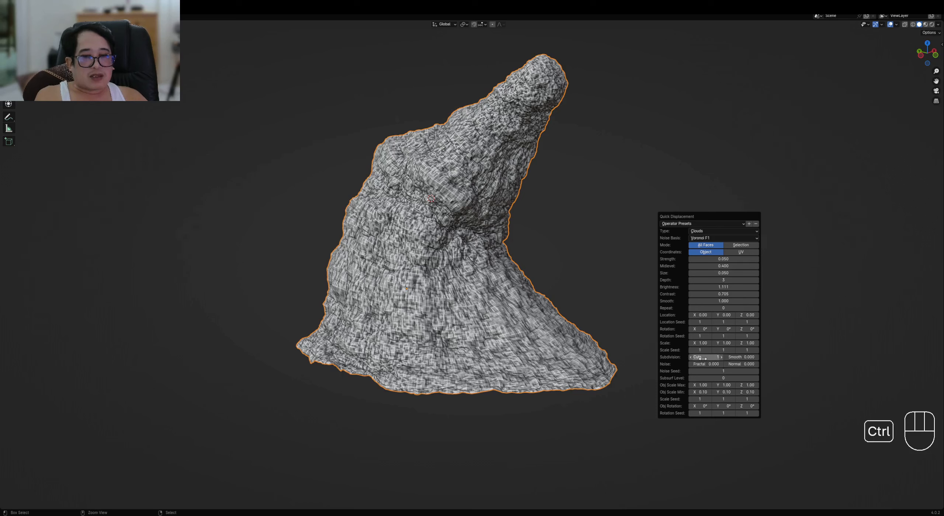
pyautogui.keyDown('ctrl'); pyautogui.scroll(1, 703, 359); pyautogui.keyUp('ctrl')
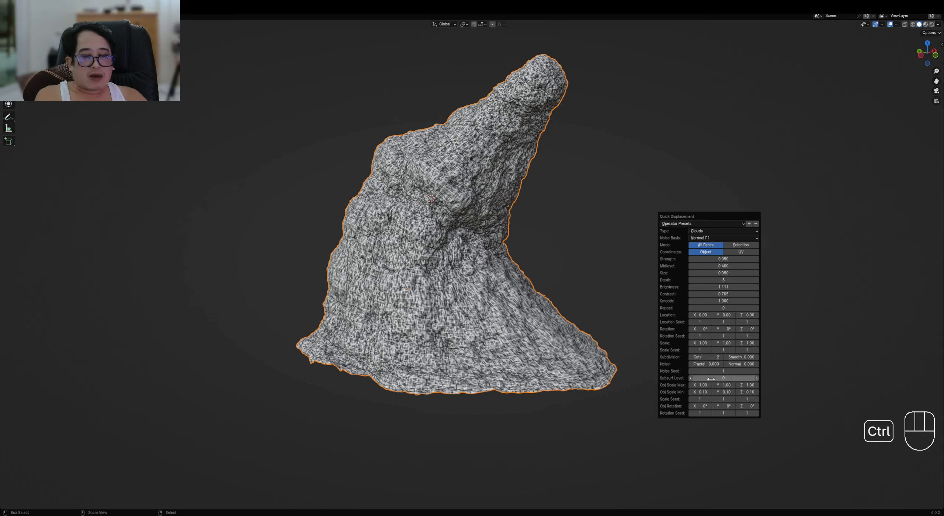
pyautogui.keyDown('ctrl'); pyautogui.scroll(1, 718, 380); pyautogui.keyUp('ctrl')
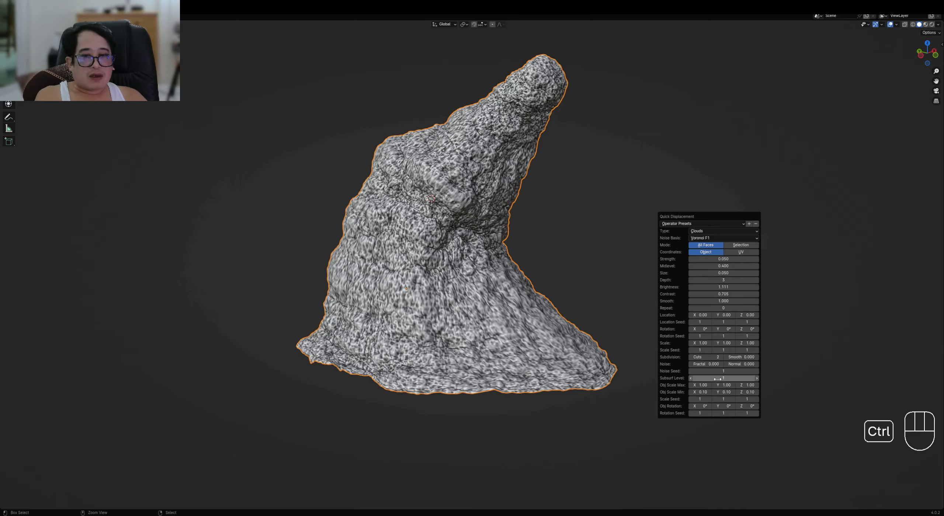
# Hide the viewport overlays and inspect the rock's surface detail from a closer angle
pyautogui.hotkey('shift', 'alt', 'z')
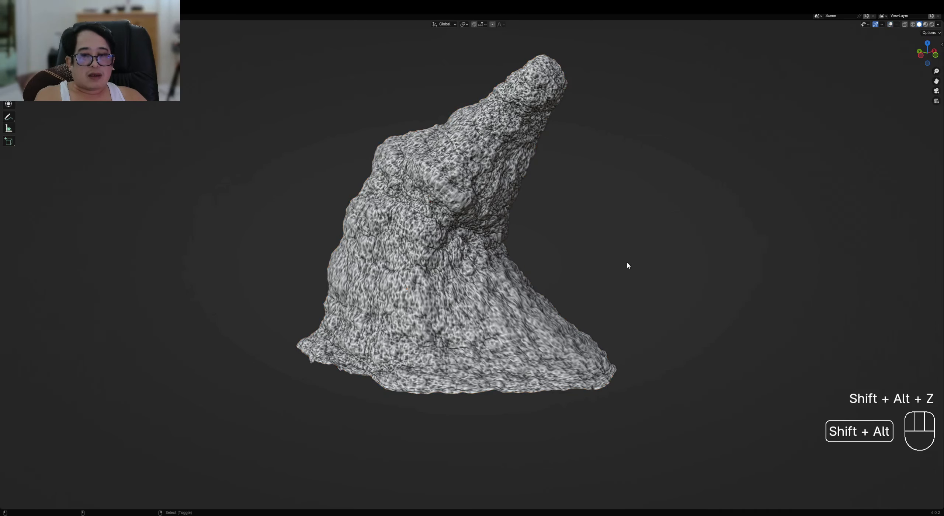
pyautogui.moveTo(626, 264); pyautogui.dragTo(581, 264, button='middle')
pyautogui.scroll(2, 581, 254)
# Reopen the Quick Displacement settings and set the Size to 0.02 and the Strength to 0.08
pyautogui.press('F9')
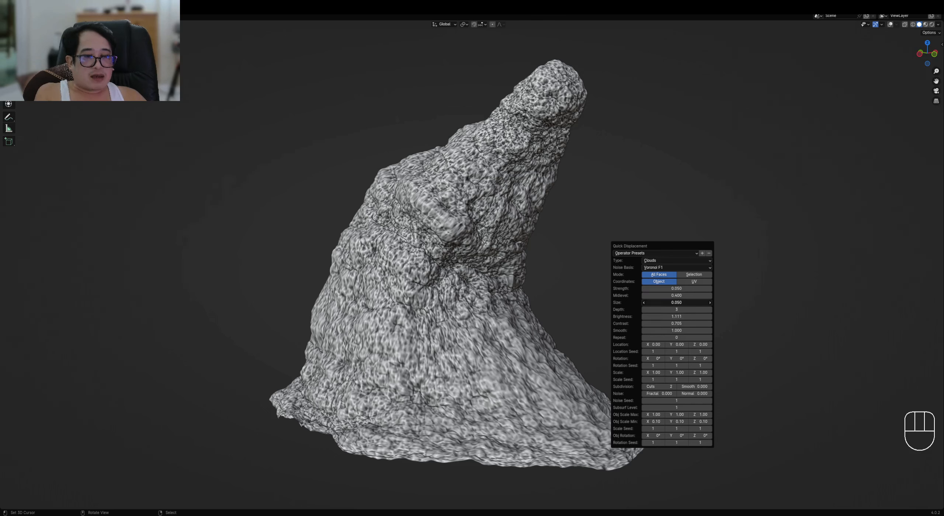
pyautogui.moveTo(677, 303); pyautogui.dragTo(651, 308)
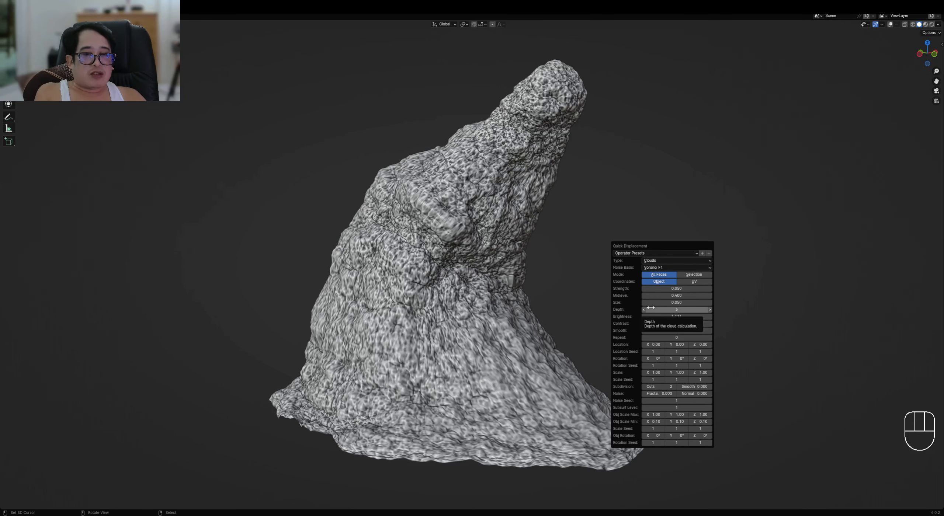
pyautogui.click(658, 303)
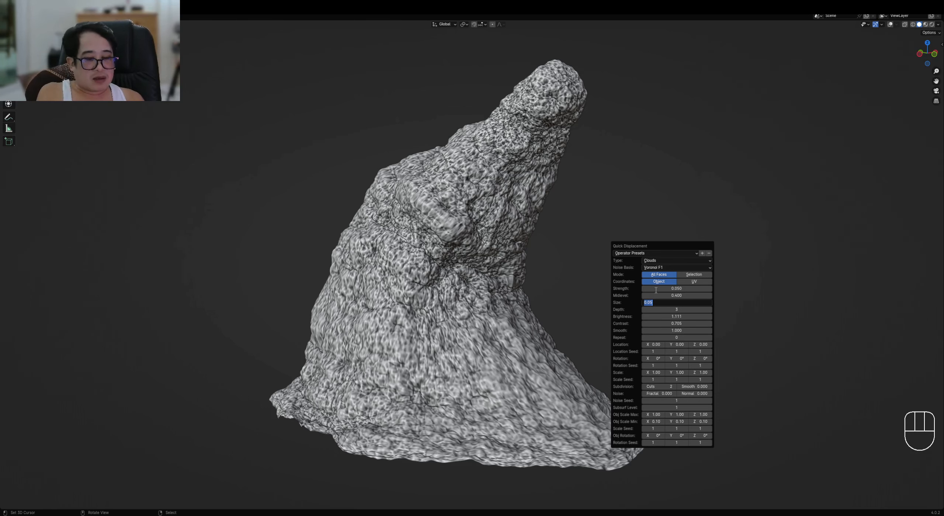
pyautogui.write('.0')
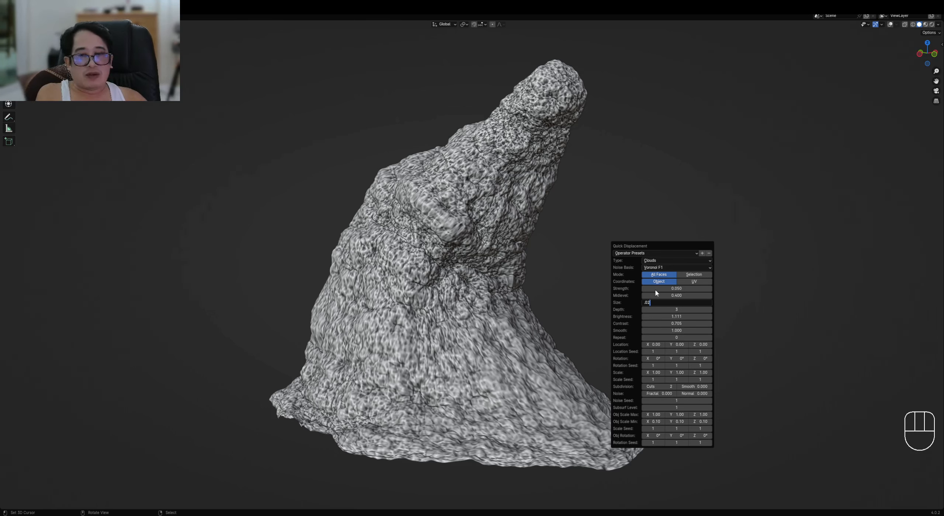
pyautogui.write('2')
pyautogui.press('Return')
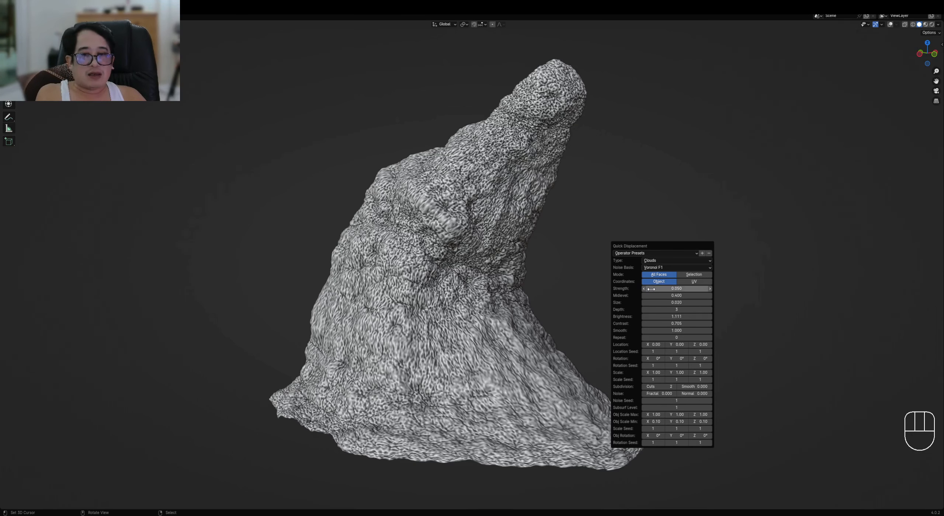
pyautogui.click(678, 288)
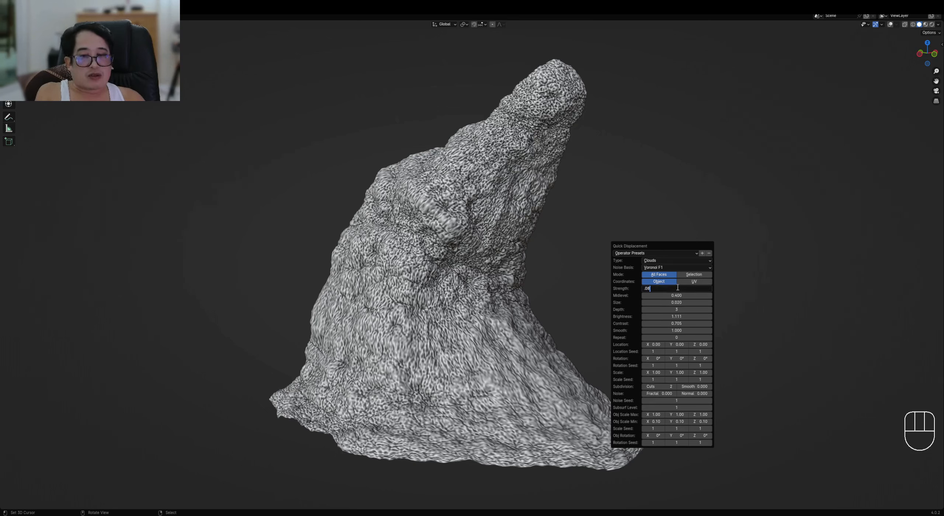
pyautogui.press('Return')
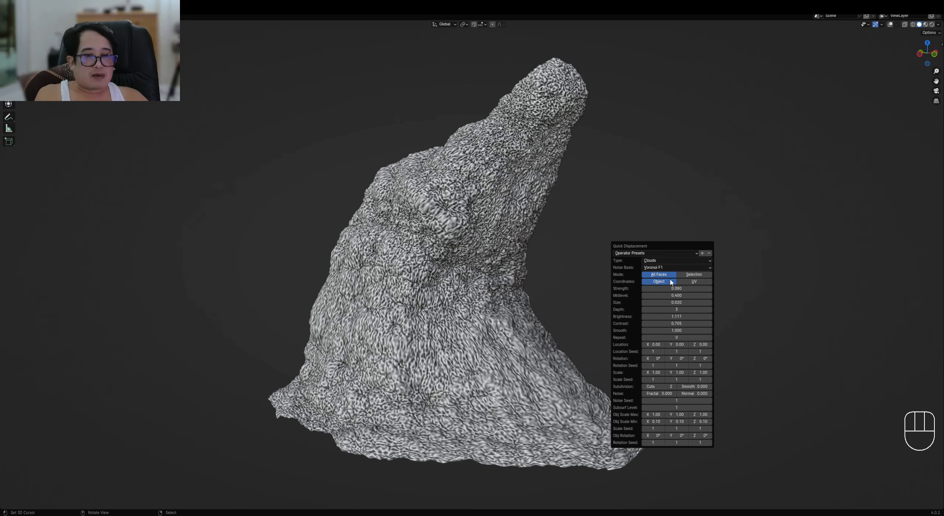
# Compare the Improved Perlin, Original Perlin, Cell Noise and Voronoi Crackle noise bases, and choose Blender Original
pyautogui.press('ctrl')
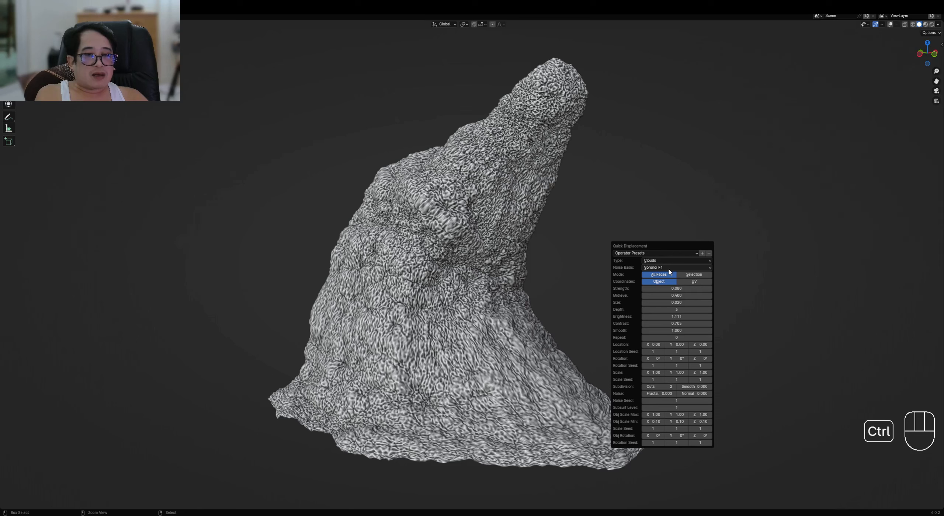
pyautogui.keyDown('ctrl'); pyautogui.scroll(1, 669, 269); pyautogui.keyUp('ctrl')
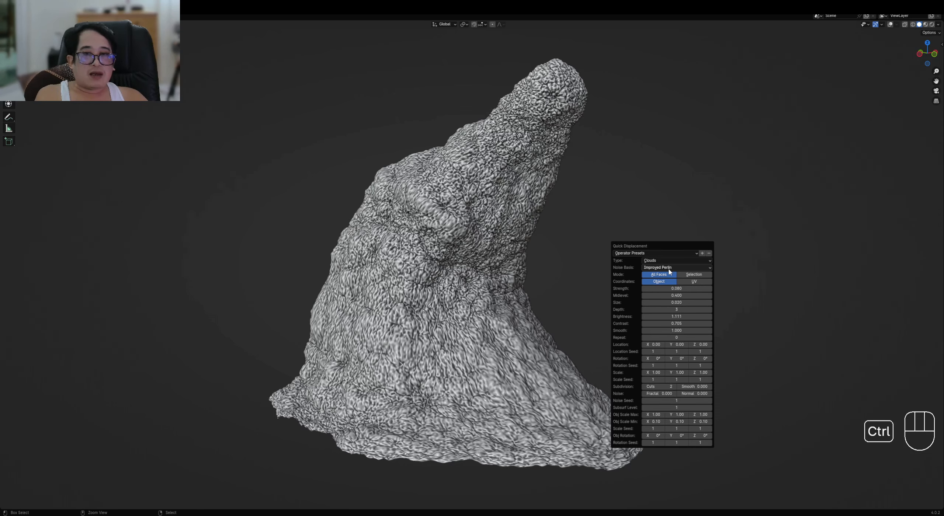
pyautogui.keyDown('ctrl'); pyautogui.scroll(1, 668, 269); pyautogui.keyUp('ctrl')
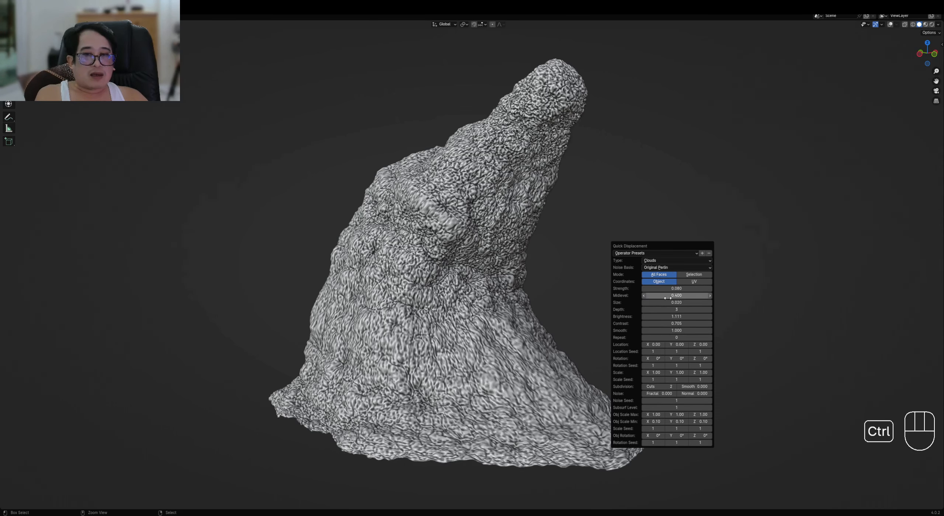
pyautogui.press('ctrl')
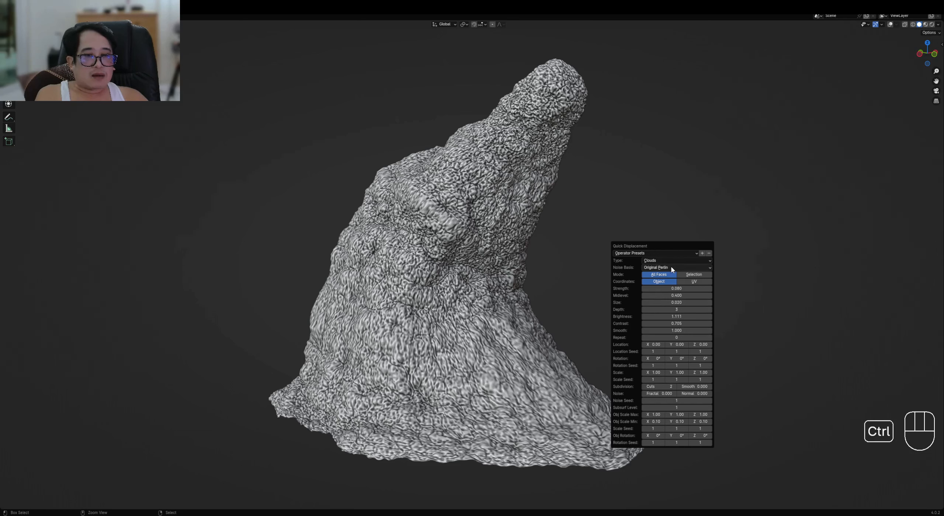
pyautogui.keyDown('ctrl'); pyautogui.scroll(1, 671, 268); pyautogui.keyUp('ctrl')
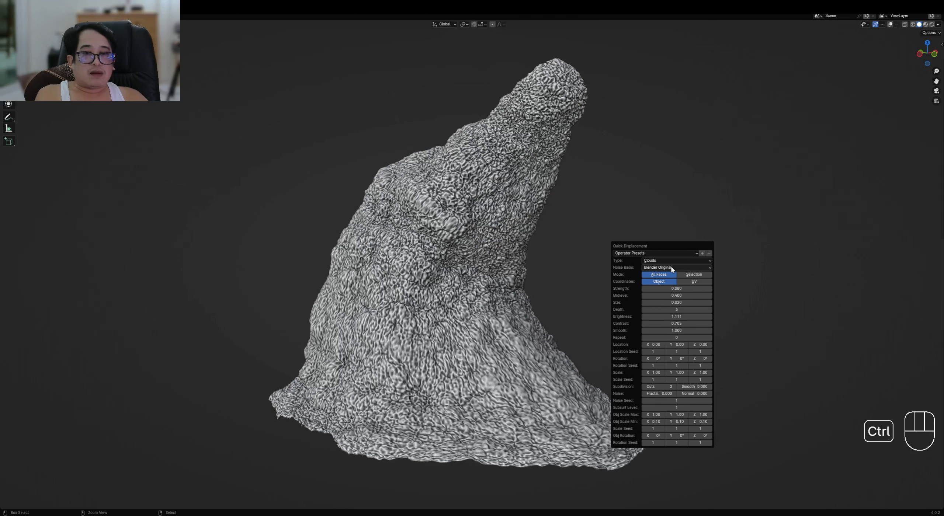
pyautogui.keyDown('ctrl'); pyautogui.scroll(1, 671, 269); pyautogui.keyUp('ctrl')
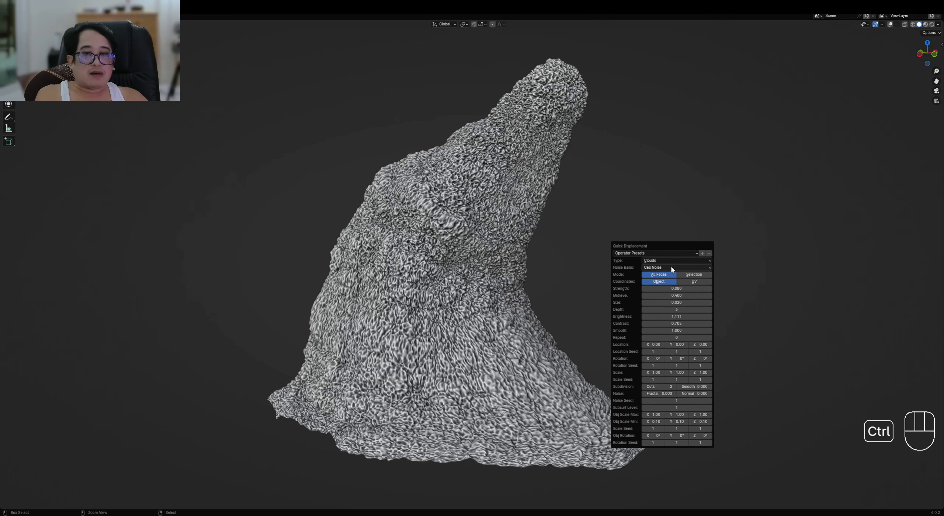
pyautogui.keyDown('ctrl'); pyautogui.scroll(1, 672, 269); pyautogui.keyUp('ctrl')
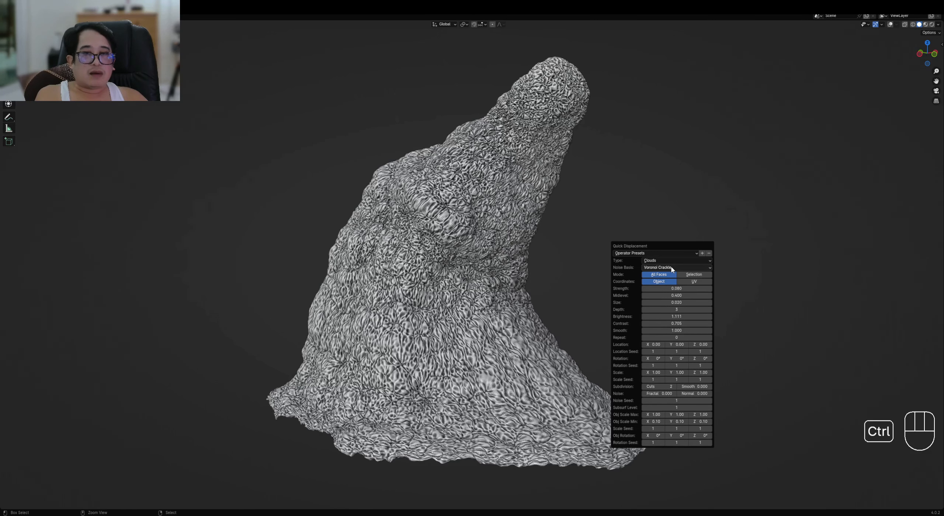
pyautogui.click(671, 268)
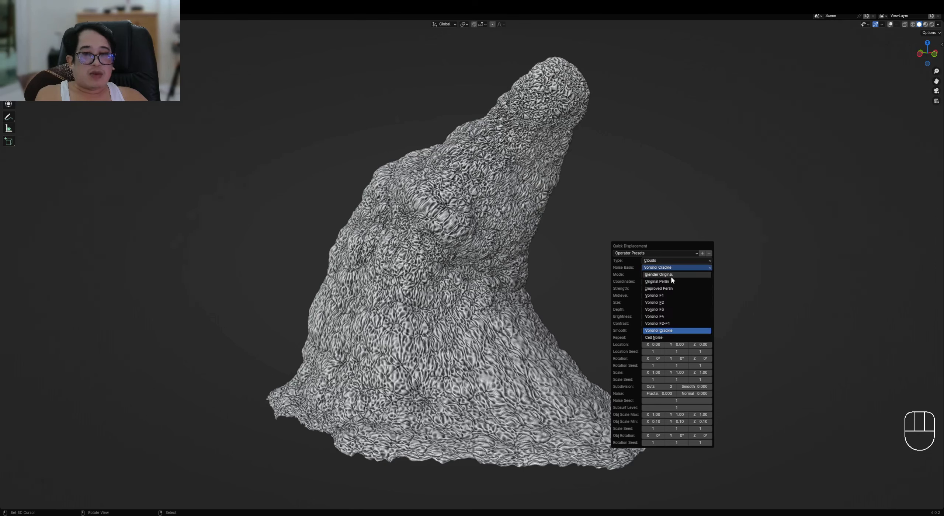
pyautogui.click(672, 277)
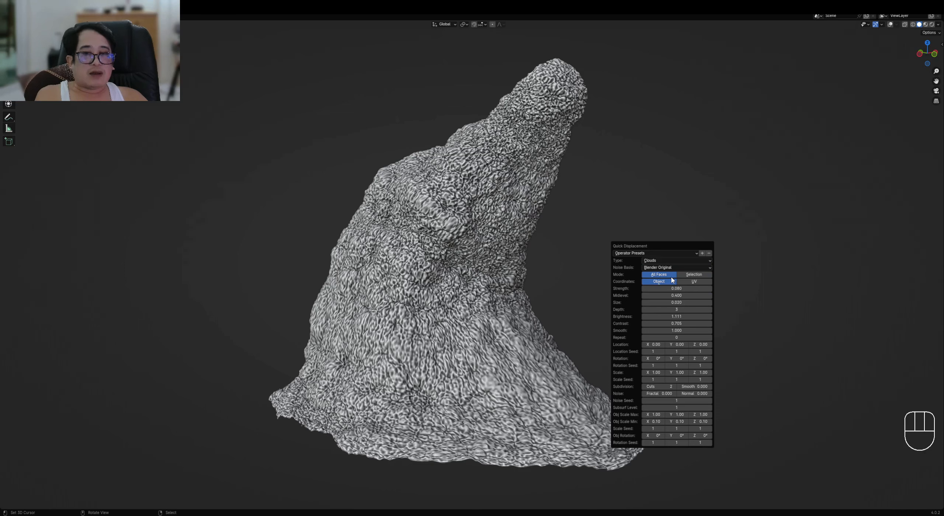
# Try a displacement Strength of 0.02, and settle on 0.04
pyautogui.click(674, 289)
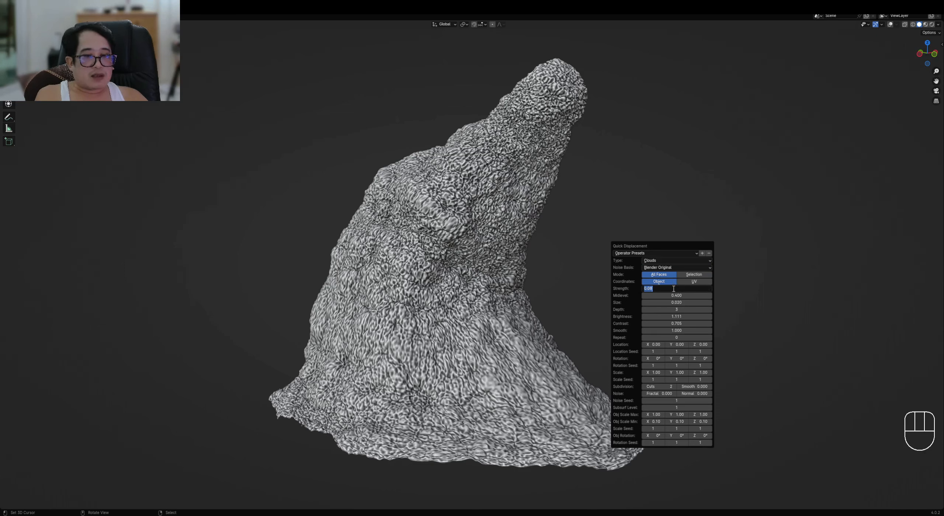
pyautogui.write('.02')
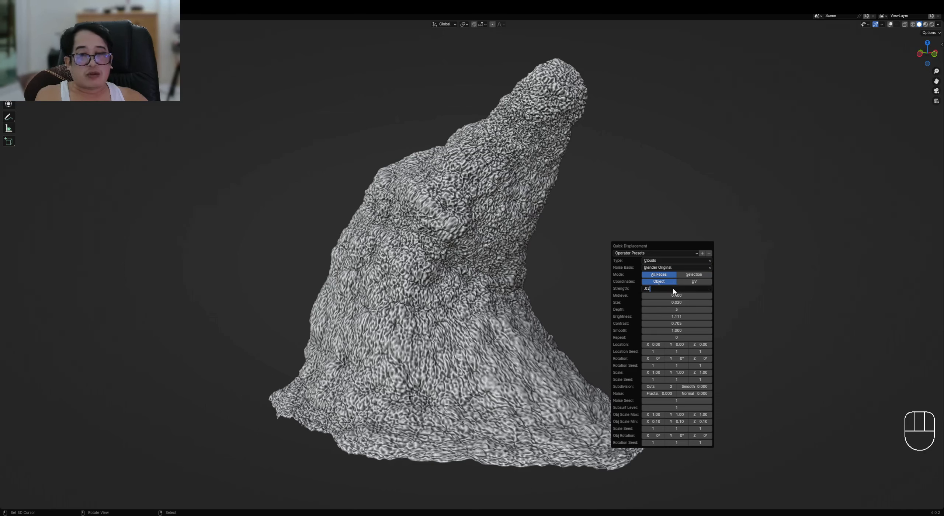
pyautogui.press('Return')
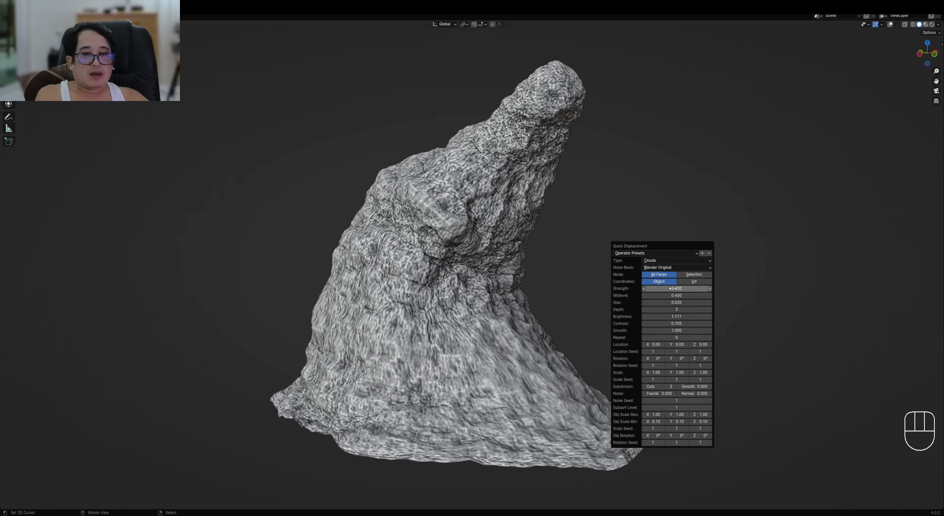
pyautogui.click(672, 288)
pyautogui.write('.04')
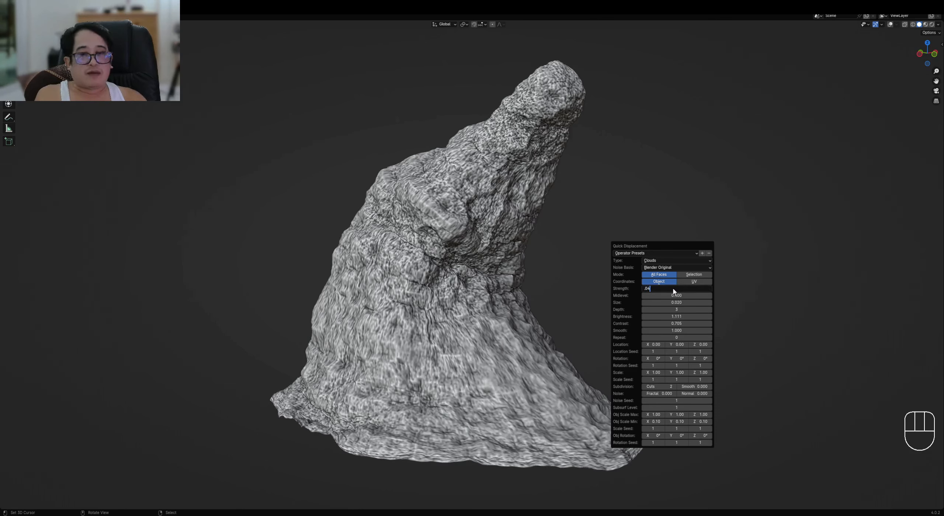
pyautogui.press('Return')
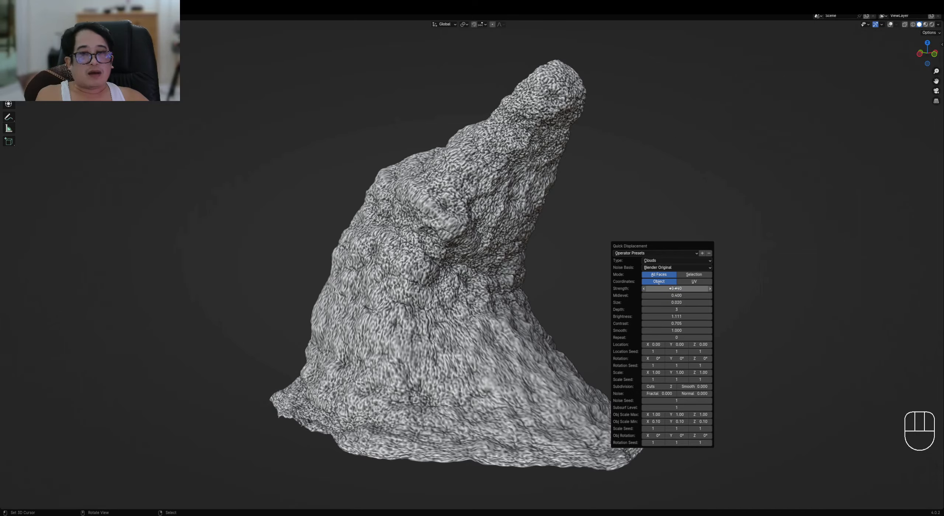
# Examine the finely displaced rock surface from several sides, both close up and as a whole
pyautogui.moveTo(503, 274)
pyautogui.mouseDown(button='middle')
pyautogui.moveTo(543, 270)
pyautogui.moveTo(510, 271)
pyautogui.mouseUp(button='middle')
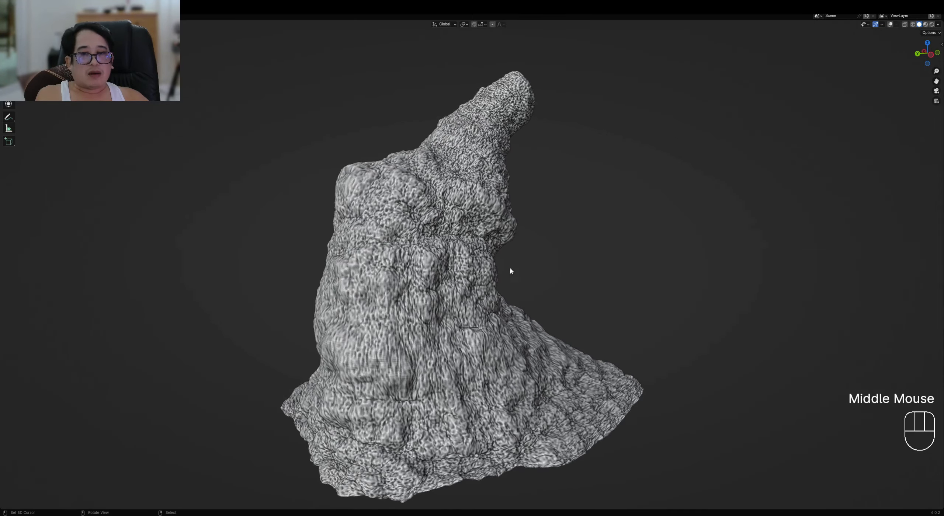
pyautogui.scroll(-1, 510, 272)
pyautogui.moveTo(450, 268); pyautogui.dragTo(609, 249, button='middle')
pyautogui.scroll(3, 609, 249)
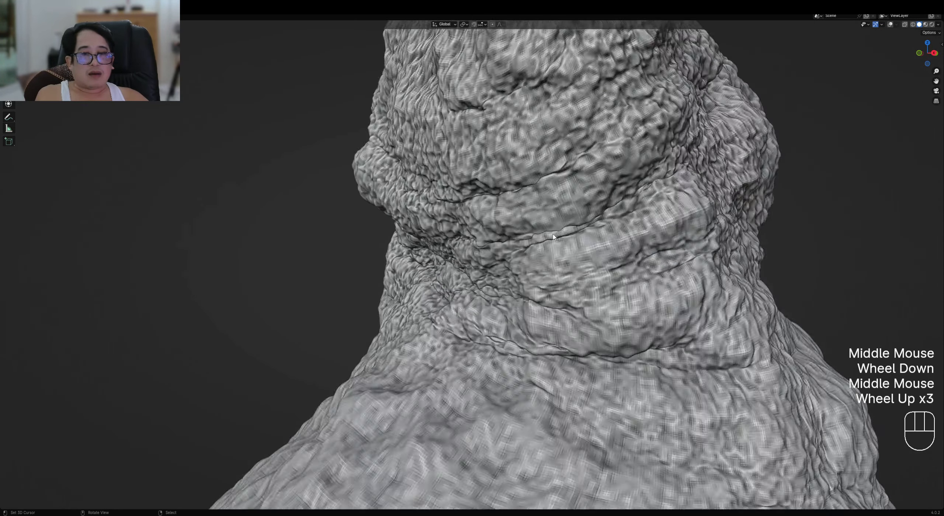
pyautogui.scroll(1, 554, 237)
pyautogui.scroll(-1, 495, 232)
pyautogui.scroll(-1, 494, 231)
pyautogui.moveTo(494, 232); pyautogui.dragTo(539, 238, button='middle')
pyautogui.scroll(-2, 532, 231)
pyautogui.scroll(4, 551, 242)
pyautogui.scroll(-1, 516, 227)
pyautogui.keyDown('shift'); pyautogui.moveTo(540, 239); pyautogui.dragTo(537, 236, button='middle'); pyautogui.keyUp('shift')
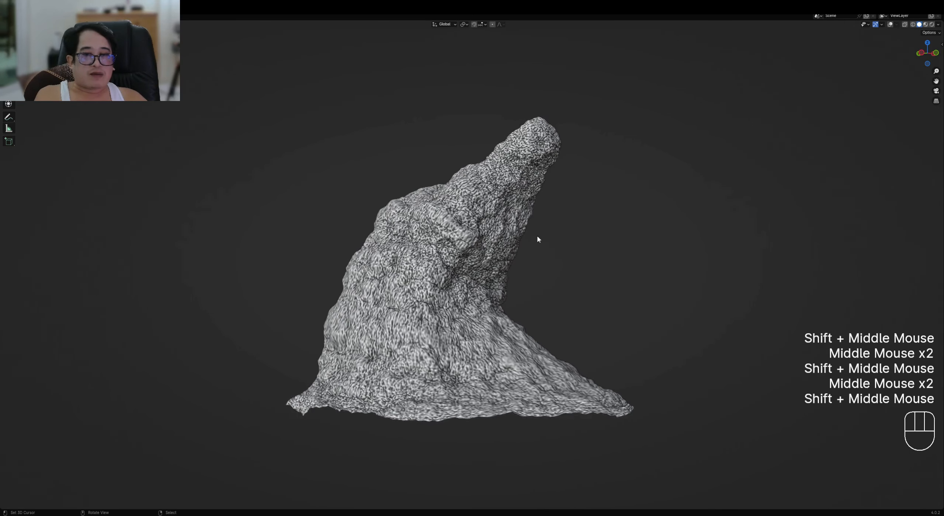
# Select the rock and apply Shade Smooth to it
pyautogui.scroll(2, 525, 225)
pyautogui.rightClick(525, 224)
pyautogui.press('w')
pyautogui.moveTo(570, 211)
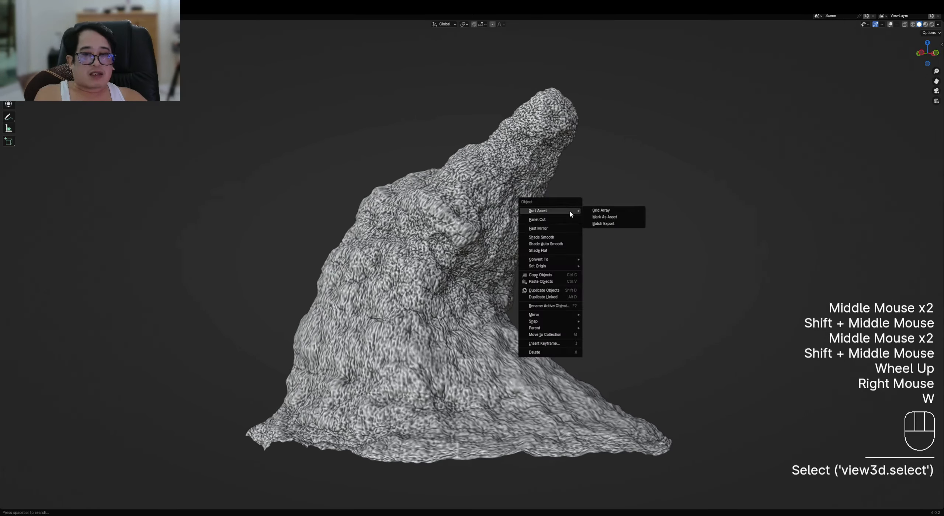
pyautogui.click(552, 237)
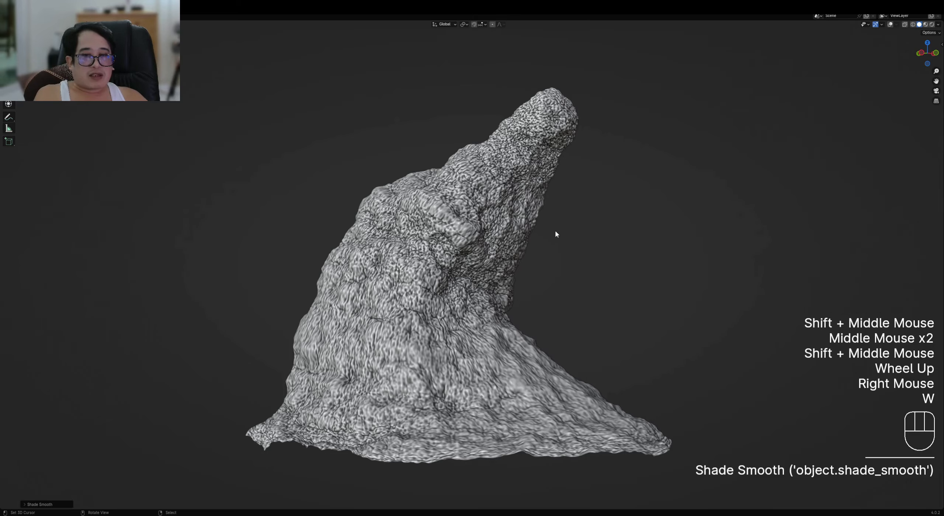
# Clear the selection and reselect the smooth-shaded rock
pyautogui.moveTo(556, 233); pyautogui.dragTo(525, 242, button='middle')
pyautogui.hotkey('alt', 'a')
pyautogui.scroll(-3, 531, 240)
pyautogui.scroll(1, 525, 241)
pyautogui.rightClick(476, 240)
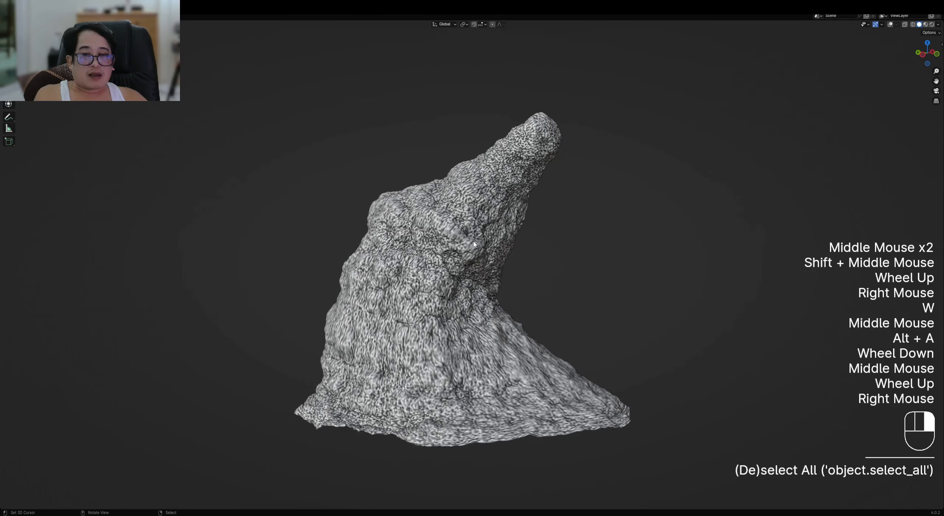
# Examine the smooth-shaded rock from several sides and its mesh density in wireframe shading, then return to solid shading
pyautogui.scroll(2, 474, 240)
pyautogui.scroll(-1, 473, 240)
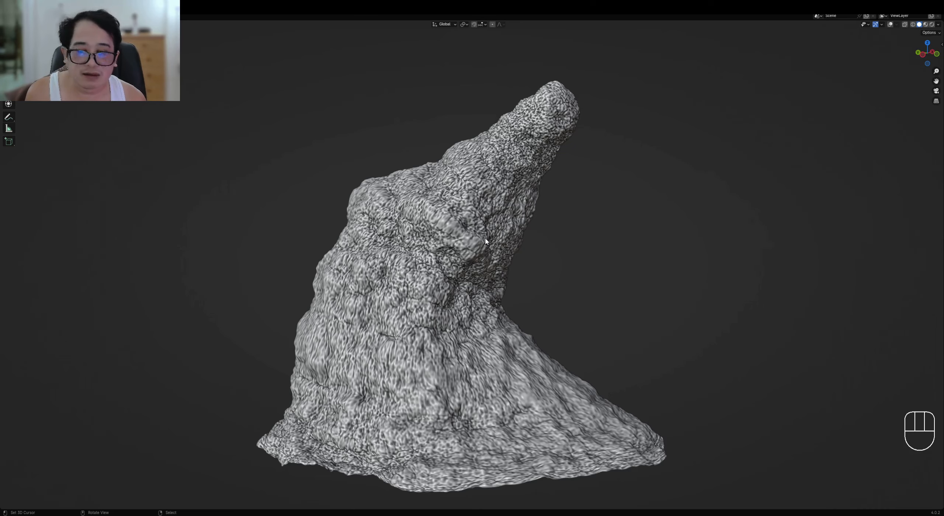
pyautogui.moveTo(456, 203); pyautogui.dragTo(519, 206, button='middle')
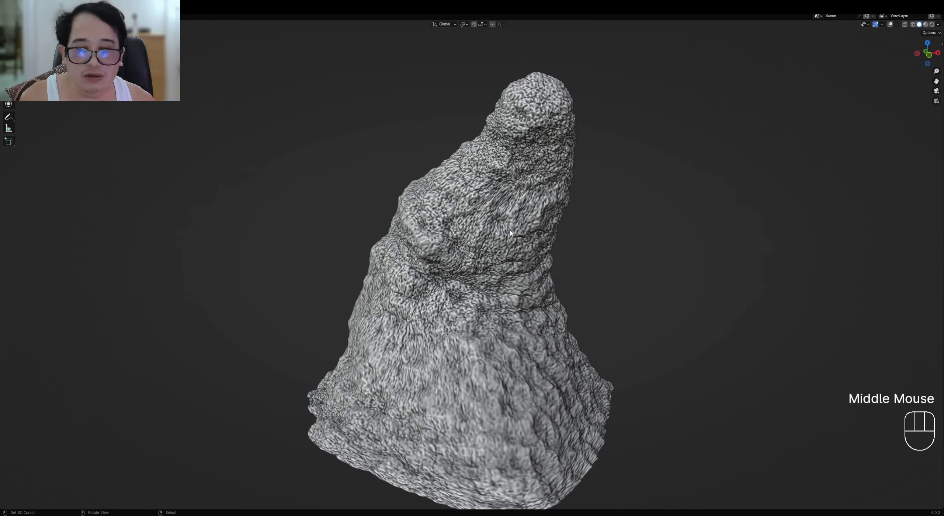
pyautogui.scroll(-1, 511, 233)
pyautogui.moveTo(476, 233)
pyautogui.mouseDown(button='middle')
pyautogui.moveTo(526, 230)
pyautogui.moveTo(545, 186)
pyautogui.moveTo(517, 240)
pyautogui.moveTo(558, 214)
pyautogui.moveTo(534, 206)
pyautogui.mouseUp(button='middle')
pyautogui.hotkey('shift', 'z')
pyautogui.scroll(3, 517, 232)
pyautogui.scroll(-1, 526, 269)
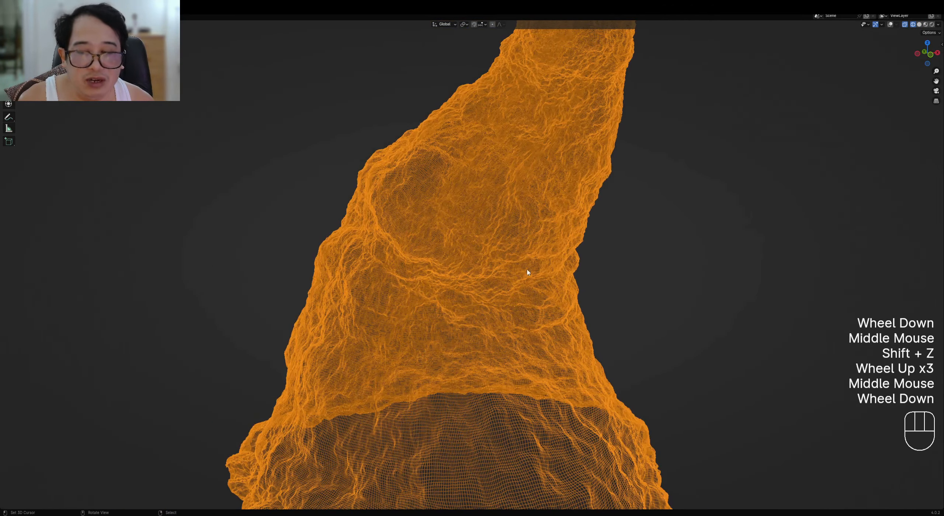
pyautogui.moveTo(527, 269); pyautogui.dragTo(535, 239, button='middle')
pyautogui.scroll(1, 536, 240)
pyautogui.scroll(1, 495, 263)
pyautogui.scroll(-1, 490, 233)
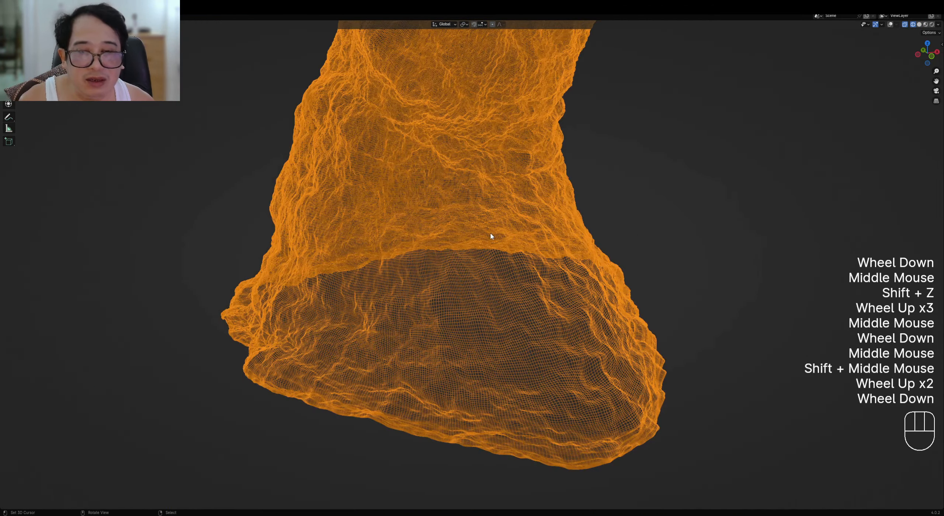
pyautogui.rightClick(490, 231)
pyautogui.press('z')
pyautogui.click(545, 219)
pyautogui.scroll(-1, 535, 225)
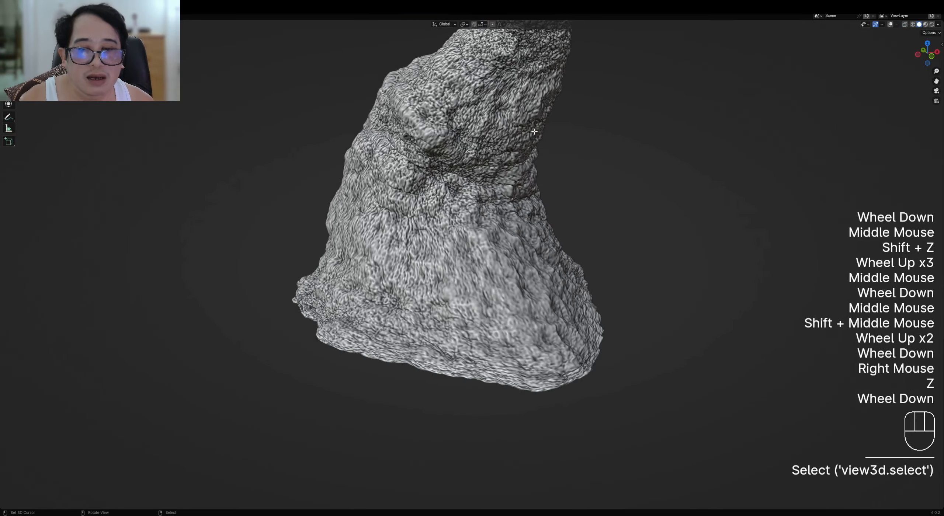
# Show the viewport overlays, inspect the rock's deselected mesh in Edit Mode, and save the file in Object Mode
pyautogui.press('Tab')
pyautogui.hotkey('shift', 'alt', 'z')
pyautogui.moveTo(529, 166)
pyautogui.keyDown('shift'); pyautogui.mouseDown(button='middle')
pyautogui.moveTo(528, 231)
pyautogui.moveTo(546, 227)
pyautogui.moveTo(457, 204)
pyautogui.moveTo(594, 186)
pyautogui.moveTo(512, 211)
pyautogui.moveTo(559, 208)
pyautogui.moveTo(558, 197)
pyautogui.mouseUp(button='middle'); pyautogui.keyUp('shift')
pyautogui.keyDown('alt'); pyautogui.scroll(-1, 529, 232); pyautogui.keyUp('alt')
pyautogui.hotkey('alt', 'a')
pyautogui.scroll(1, 458, 203)
pyautogui.scroll(1, 455, 202)
pyautogui.scroll(-1, 455, 202)
pyautogui.scroll(-2, 515, 211)
pyautogui.press('Tab')
pyautogui.scroll(1, 564, 212)
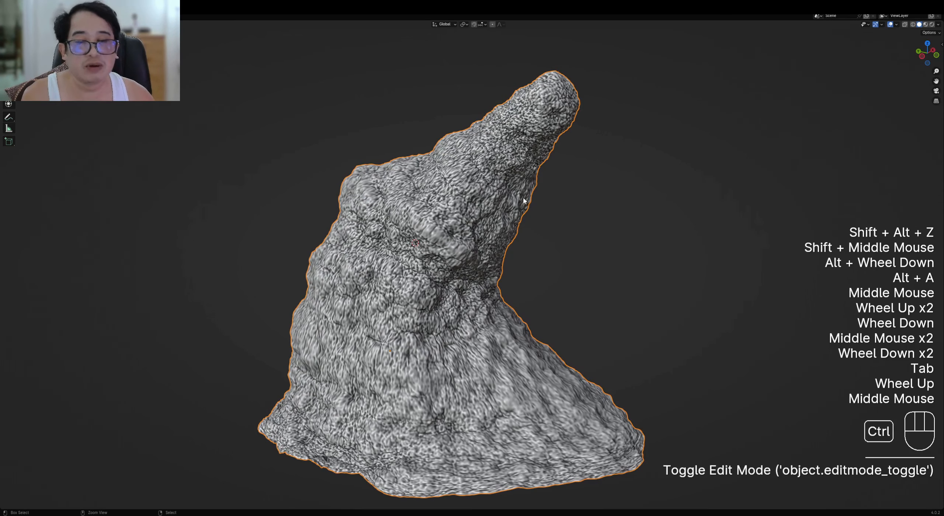
pyautogui.hotkey('ctrl', 's')
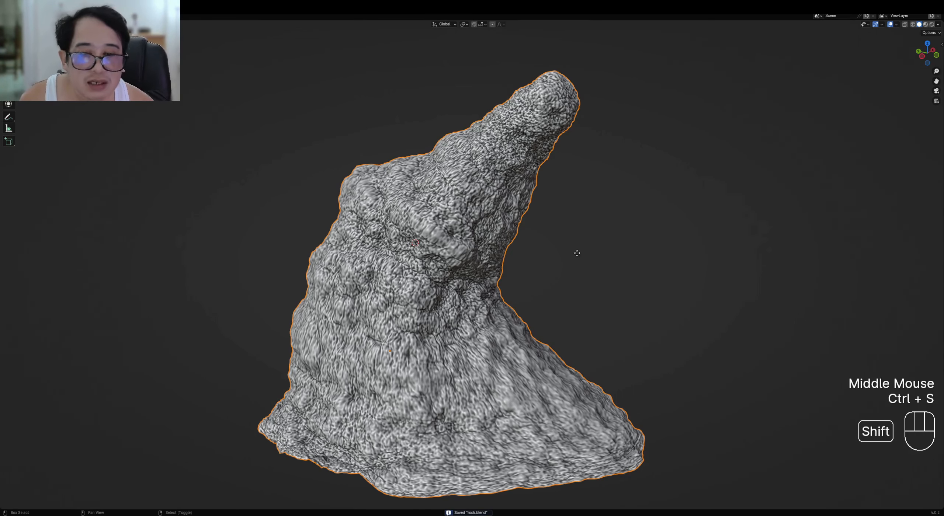
# Duplicate the rock and place the copy beside the original
pyautogui.hotkey('shift', 'd')
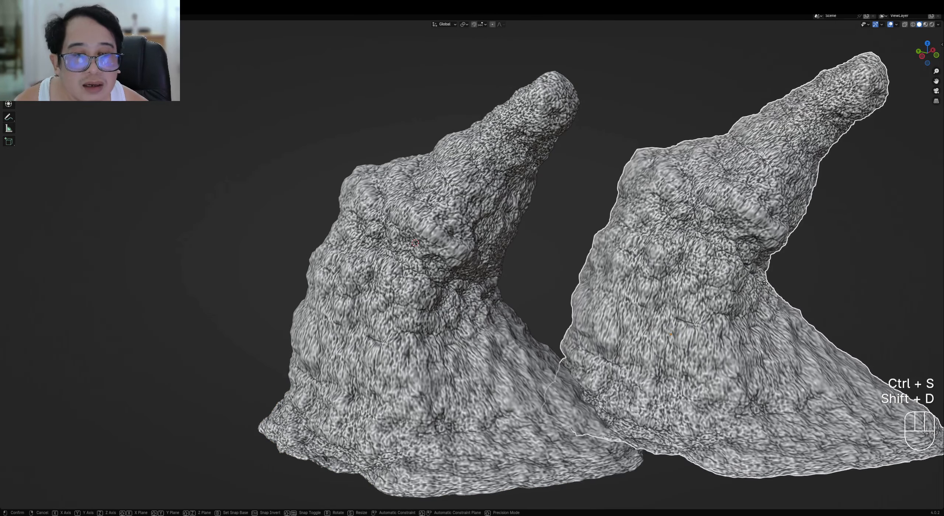
pyautogui.click(617, 296)
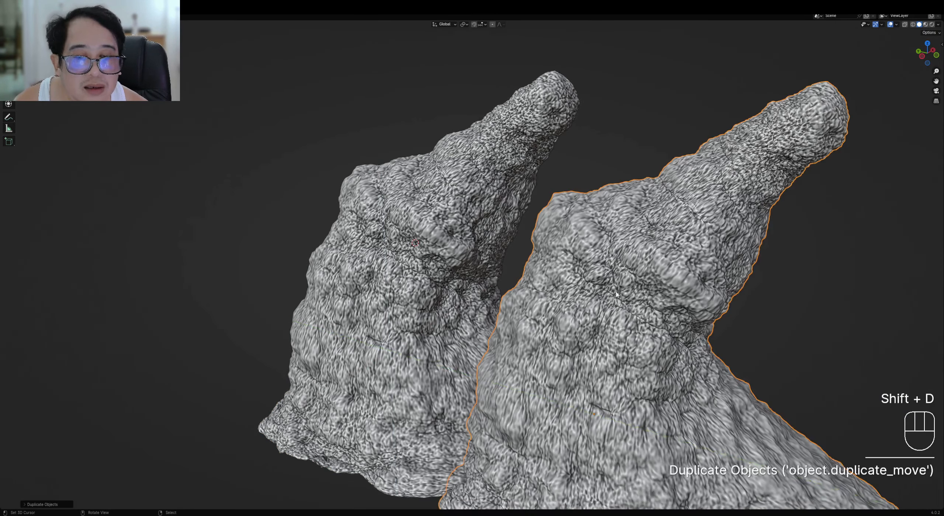
pyautogui.scroll(-3, 616, 295)
pyautogui.keyDown('shift'); pyautogui.moveTo(617, 295); pyautogui.dragTo(540, 257, button='middle'); pyautogui.keyUp('shift')
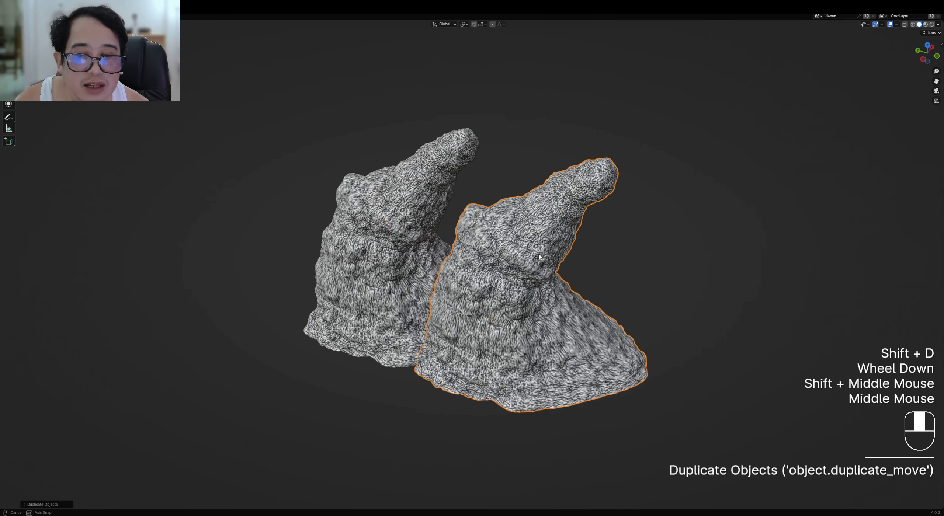
# Compare the original rock and its copy by selecting each of them alternately
pyautogui.rightClick(397, 205)
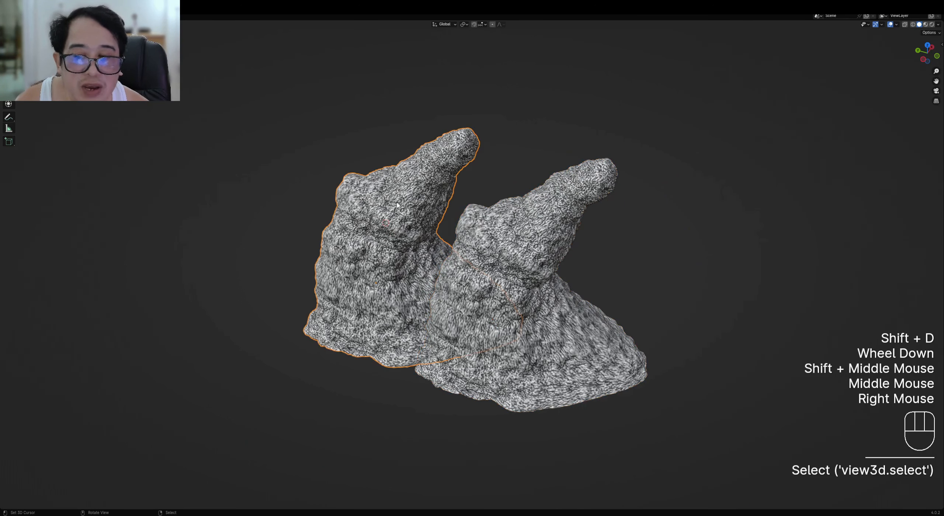
pyautogui.rightClick(512, 256)
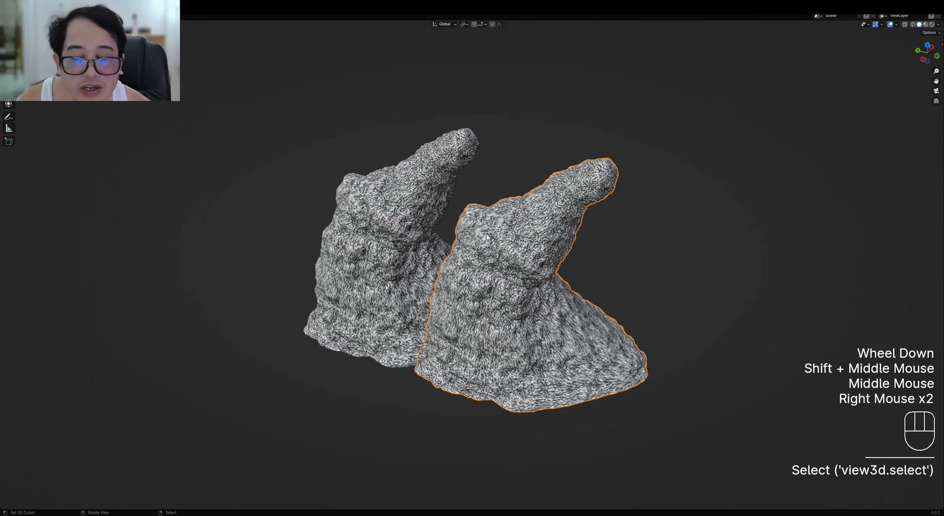
pyautogui.rightClick(397, 209)
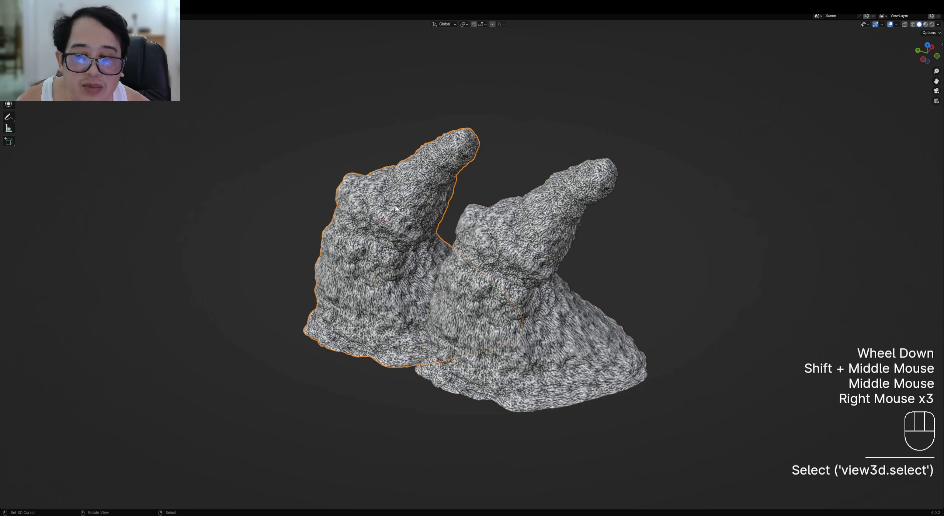
pyautogui.rightClick(529, 275)
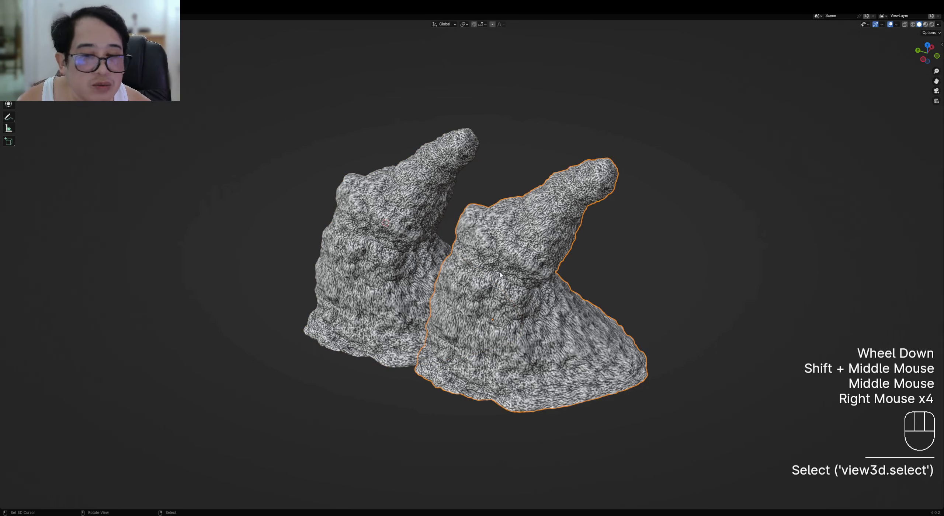
pyautogui.moveTo(501, 275); pyautogui.dragTo(508, 260, button='middle')
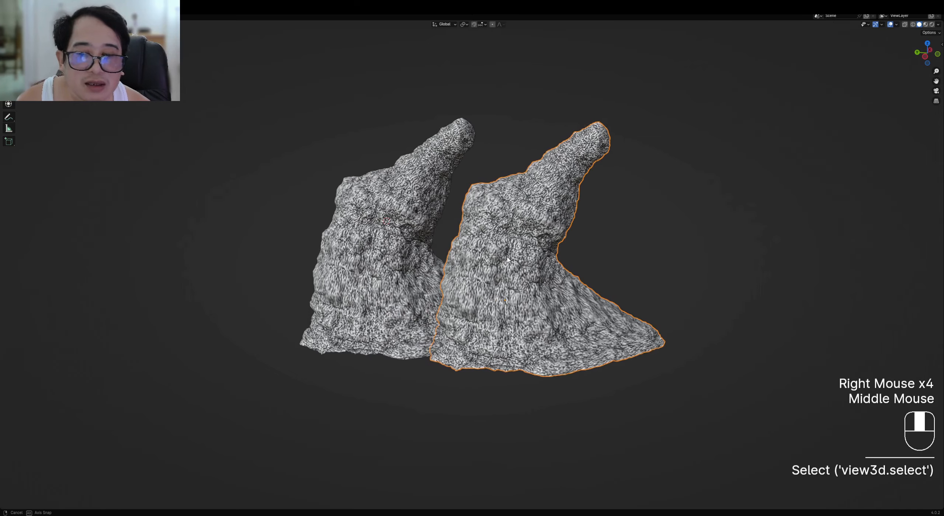
pyautogui.rightClick(410, 229)
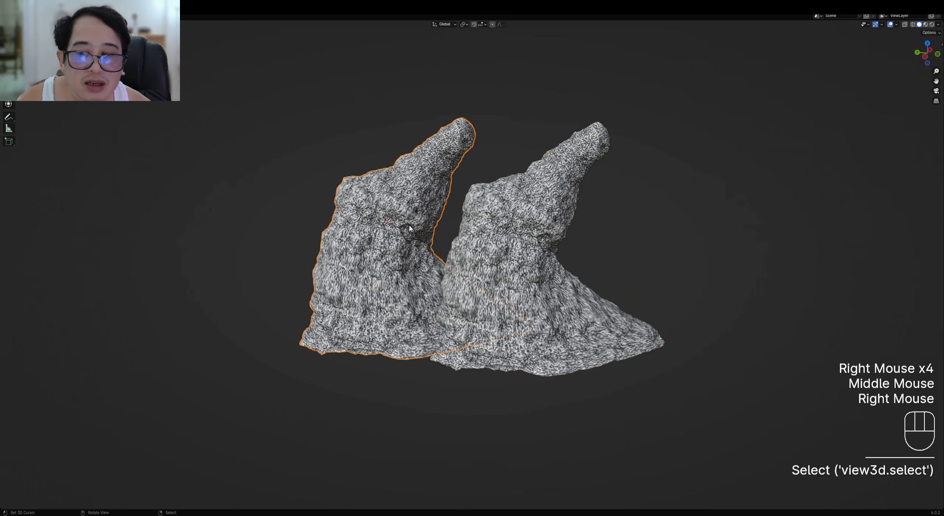
pyautogui.rightClick(529, 239)
pyautogui.moveTo(615, 221); pyautogui.dragTo(576, 154, button='middle')
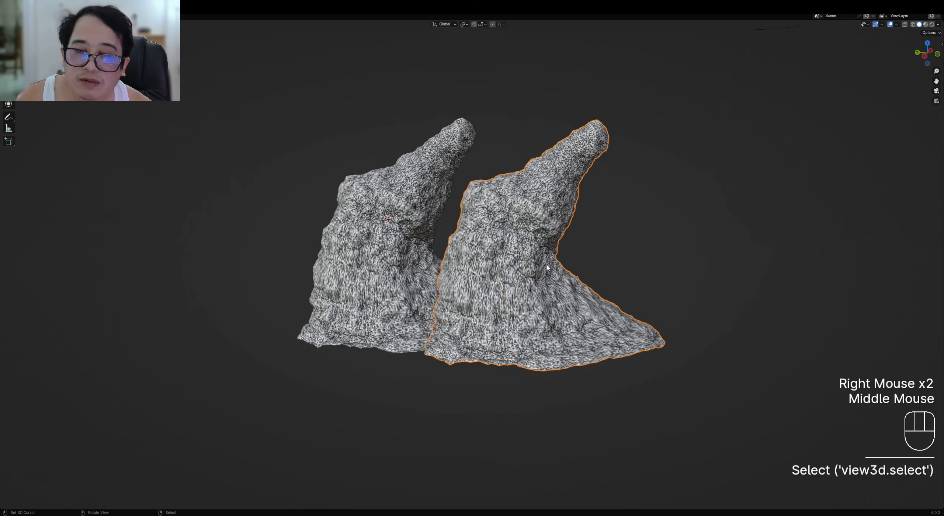
# Delete the duplicated rock and reselect the original
pyautogui.moveTo(546, 266); pyautogui.dragTo(499, 233, button='middle')
pyautogui.rightClick(499, 234)
pyautogui.press('x')
pyautogui.rightClick(443, 240)
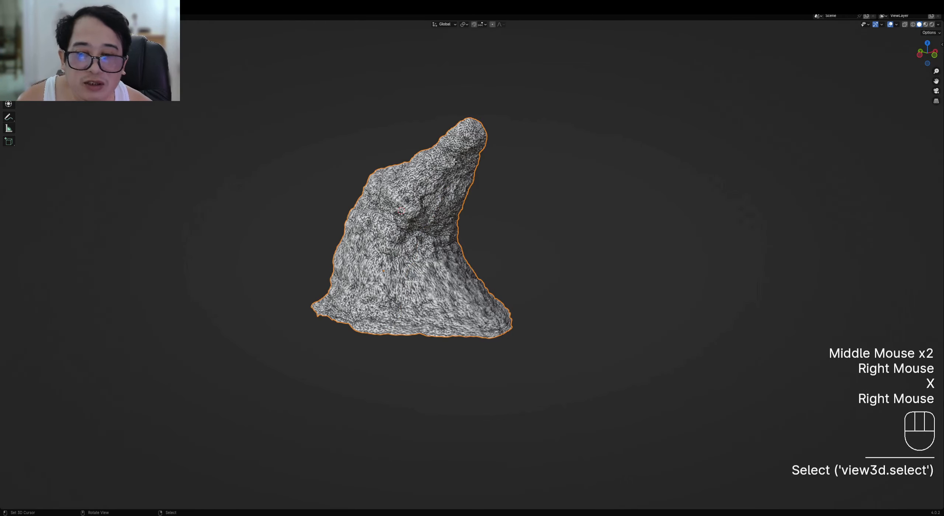
# Examine the original rock's mesh in Edit Mode, both close up and as a whole, and return to Object Mode
pyautogui.press('Tab')
pyautogui.scroll(4, 448, 160)
pyautogui.scroll(-3, 447, 159)
pyautogui.press('Tab')
pyautogui.keyDown('shift'); pyautogui.moveTo(413, 228); pyautogui.dragTo(492, 267, button='middle'); pyautogui.keyUp('shift')
pyautogui.scroll(1, 502, 290)
pyautogui.scroll(-1, 498, 290)
# Restore the full window layout, enable the World's HDRI lighting and choose kloofendal_38d_partly_cloudy_2k.hdr
pyautogui.hotkey('ctrl', 'space')
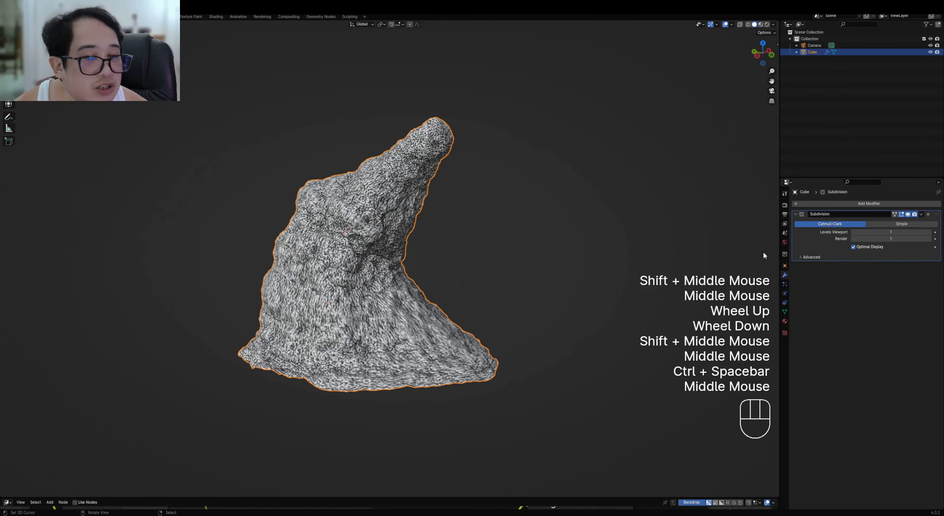
pyautogui.click(785, 206)
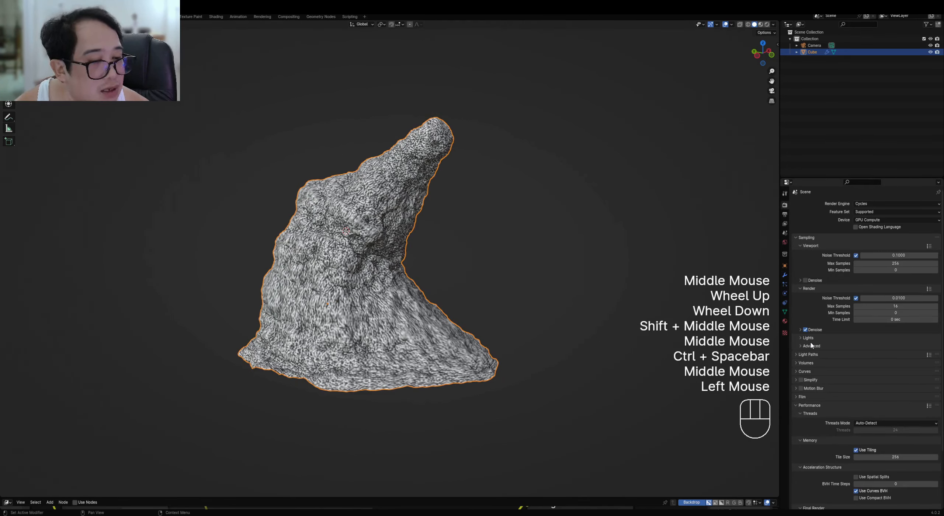
pyautogui.click(785, 243)
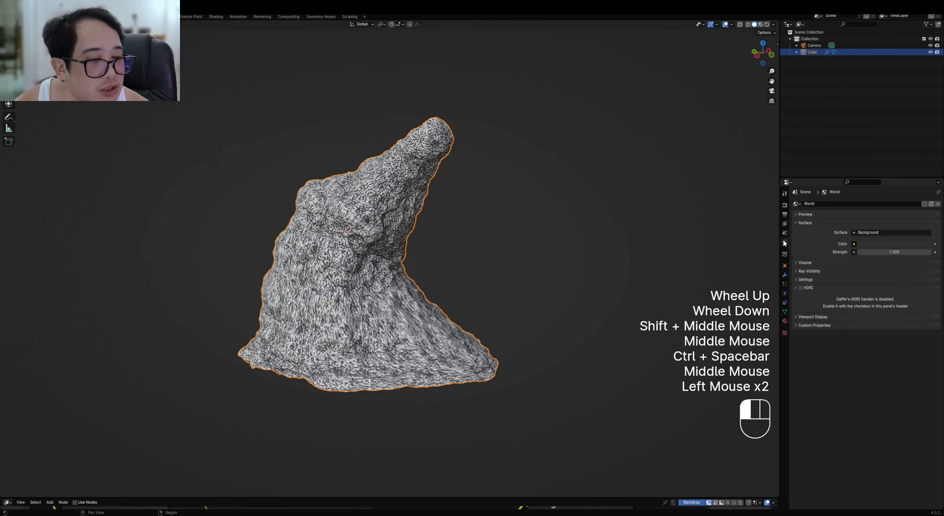
pyautogui.click(802, 288)
pyautogui.scroll(-1, 521, 281)
pyautogui.moveTo(521, 281); pyautogui.dragTo(809, 336, button='middle')
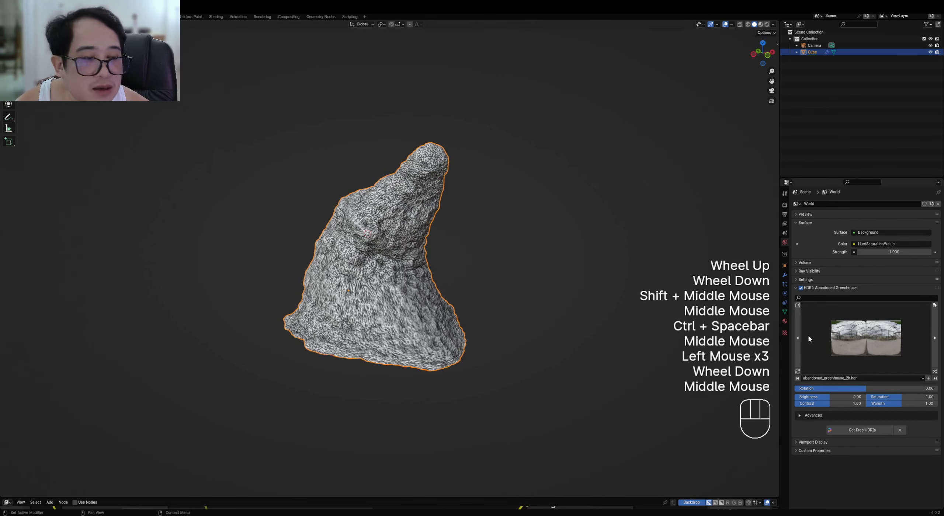
pyautogui.click(810, 336)
pyautogui.click(683, 396)
# Preview the rock lit by the HDRI in Rendered shading and return to solid shading
pyautogui.press('z')
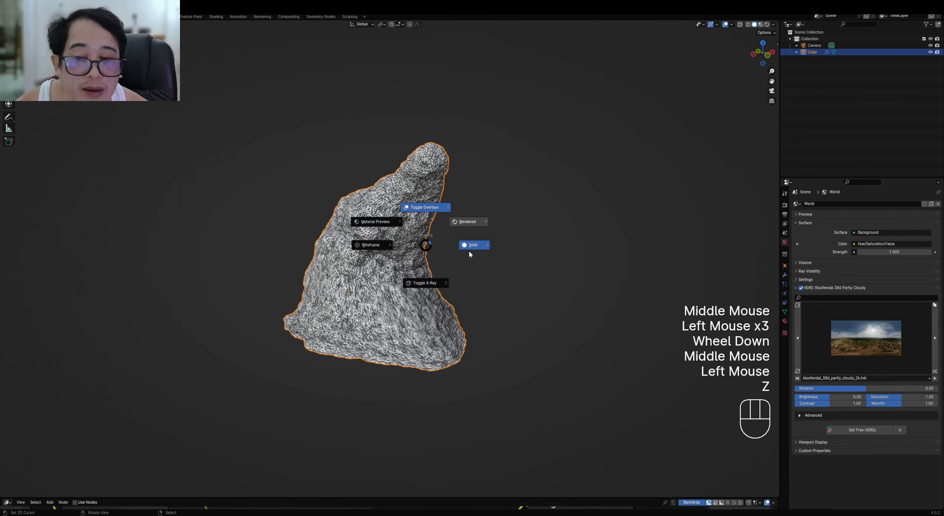
pyautogui.click(468, 222)
pyautogui.scroll(1, 469, 251)
pyautogui.moveTo(469, 251); pyautogui.dragTo(567, 431, button='middle')
pyautogui.press('z')
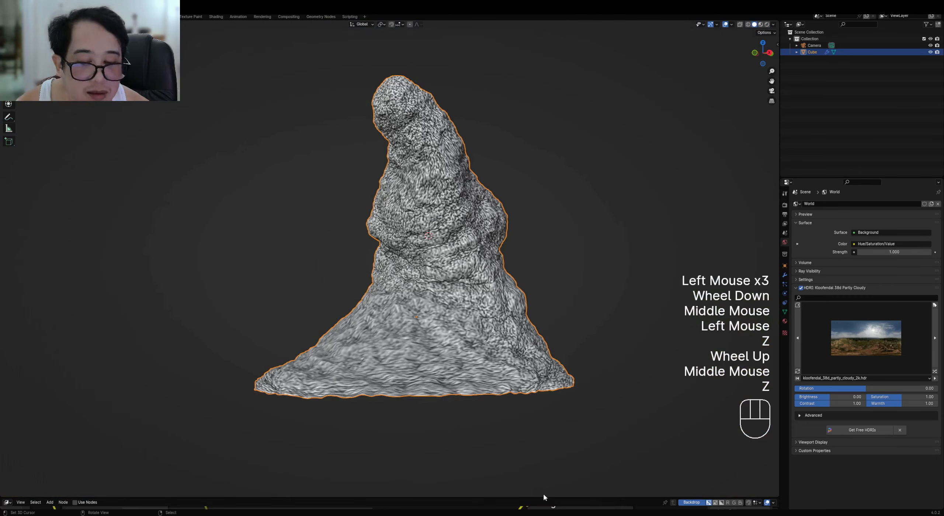
# Enlarge the compositor area below the 3D viewport and change it to the Shader Editor
pyautogui.moveTo(541, 502); pyautogui.dragTo(491, 291)
pyautogui.scroll(-2, 487, 230)
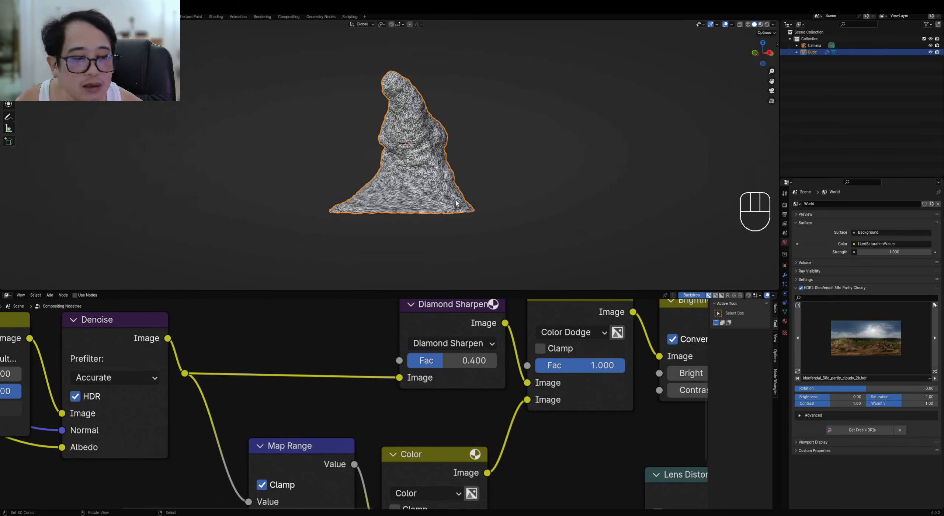
pyautogui.moveTo(456, 203)
pyautogui.mouseDown(button='middle')
pyautogui.moveTo(495, 211)
pyautogui.moveTo(463, 177)
pyautogui.moveTo(456, 145)
pyautogui.mouseUp(button='middle')
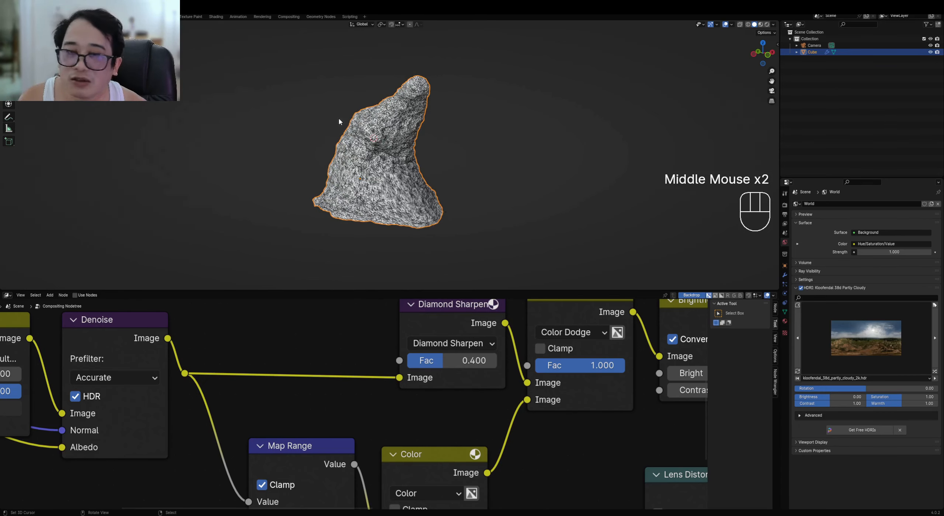
pyautogui.scroll(2, 328, 148)
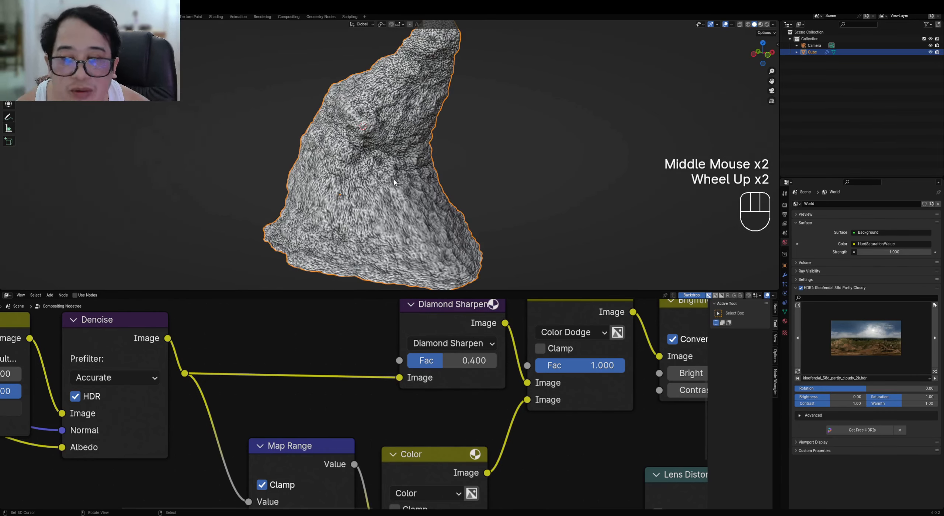
pyautogui.scroll(-2, 394, 178)
pyautogui.keyDown('shift'); pyautogui.moveTo(395, 179); pyautogui.dragTo(375, 241, button='middle'); pyautogui.keyUp('shift')
pyautogui.scroll(-5, 234, 394)
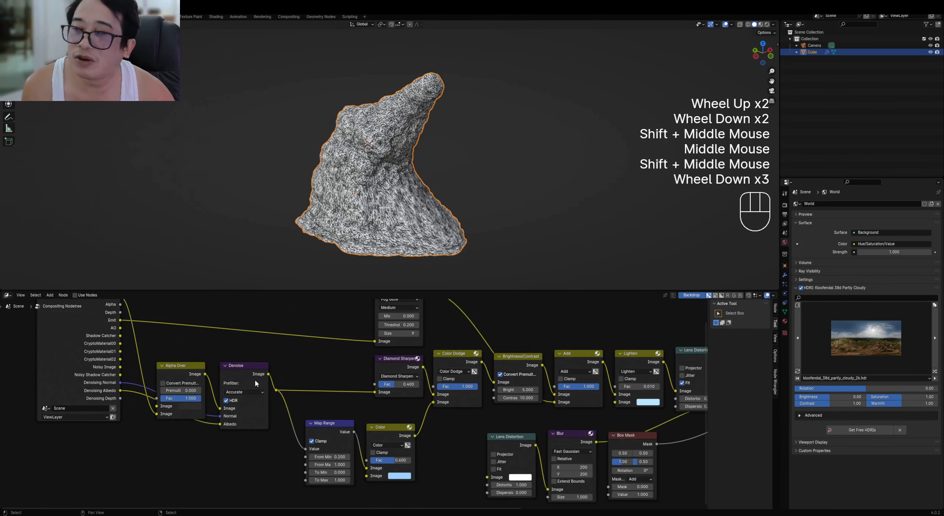
pyautogui.click(8, 296)
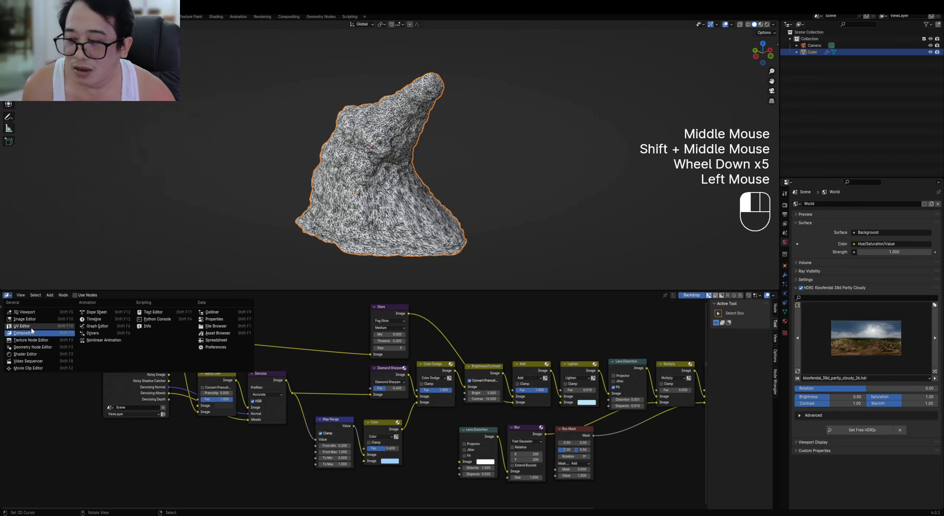
pyautogui.click(25, 354)
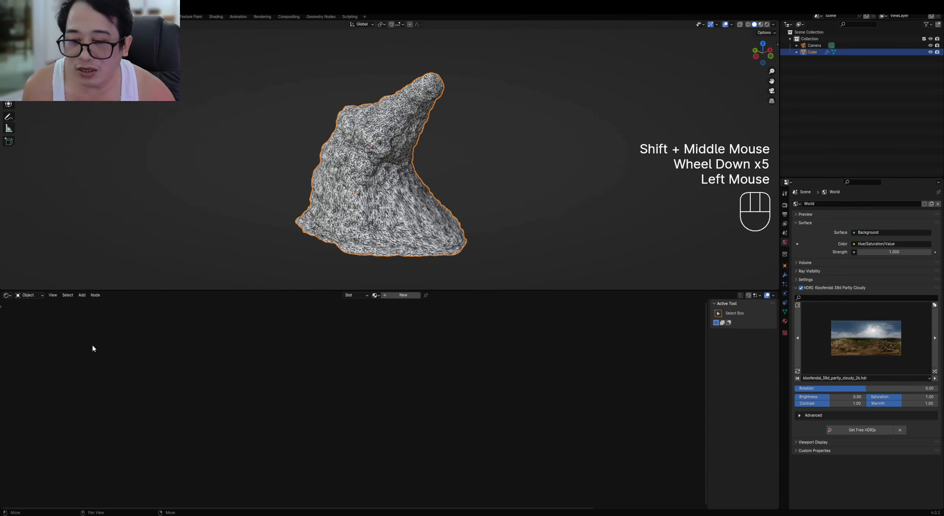
# Create a new material on the rock, frame its nodes, and save the file
pyautogui.click(404, 295)
pyautogui.scroll(-1, 416, 362)
pyautogui.press('a')
pyautogui.press('KP_Decimal')
pyautogui.hotkey('alt', 'a')
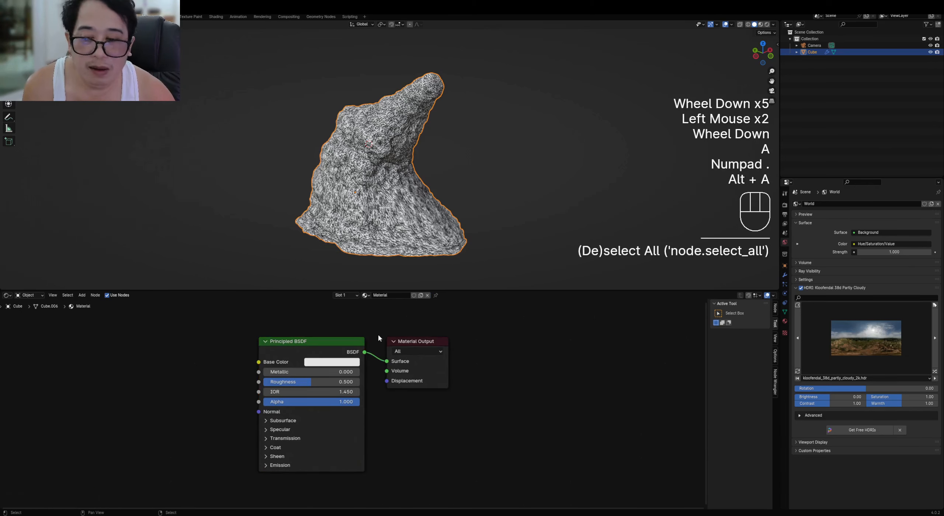
pyautogui.hotkey('ctrl', 's')
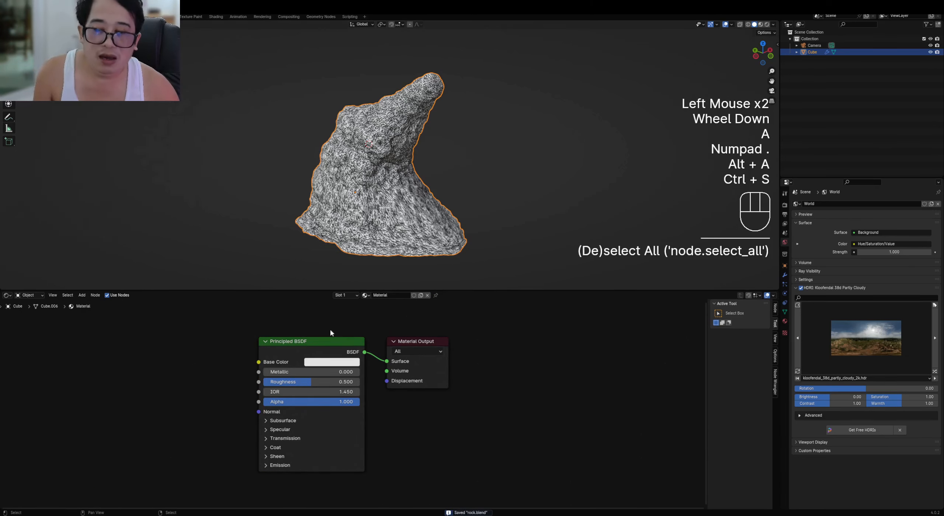
# Look over the Node Wrangler tools beside the material nodes and collapse them
pyautogui.scroll(-1, 232, 375)
pyautogui.moveTo(232, 375); pyautogui.dragTo(300, 355, button='middle')
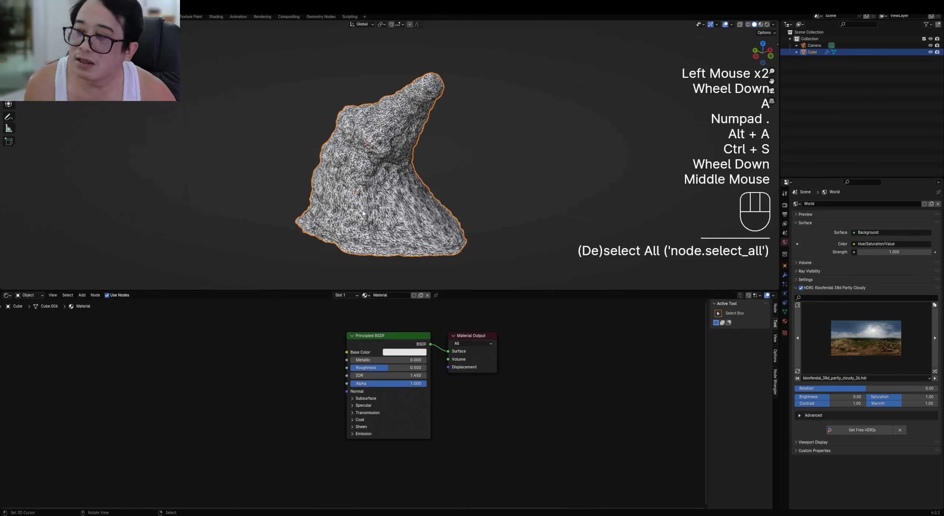
pyautogui.click(776, 385)
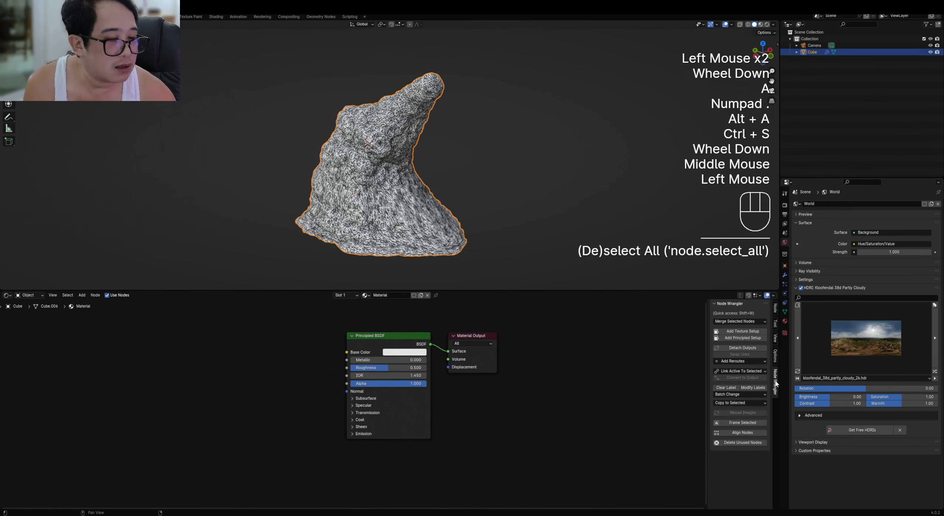
pyautogui.click(731, 305)
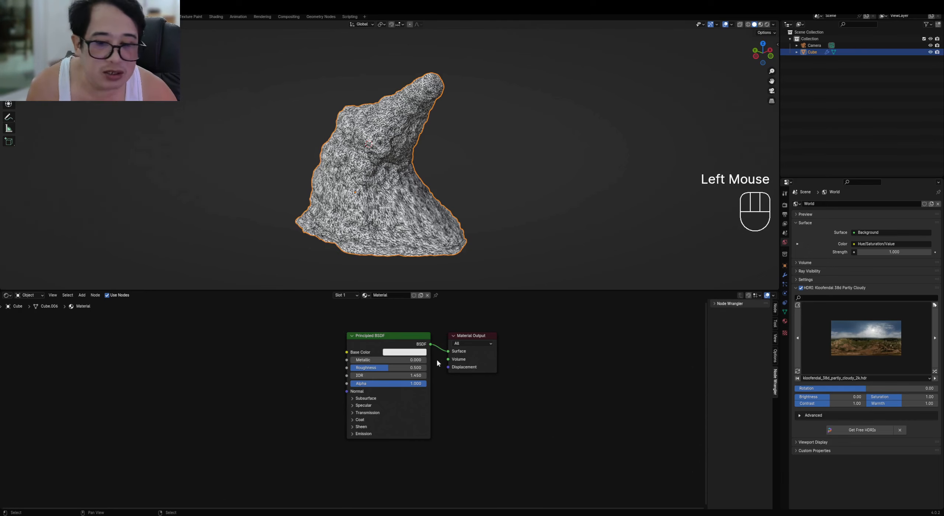
pyautogui.scroll(-2, 343, 365)
pyautogui.click(389, 350)
pyautogui.moveTo(388, 351); pyautogui.dragTo(379, 359, button='middle')
pyautogui.scroll(2, 376, 364)
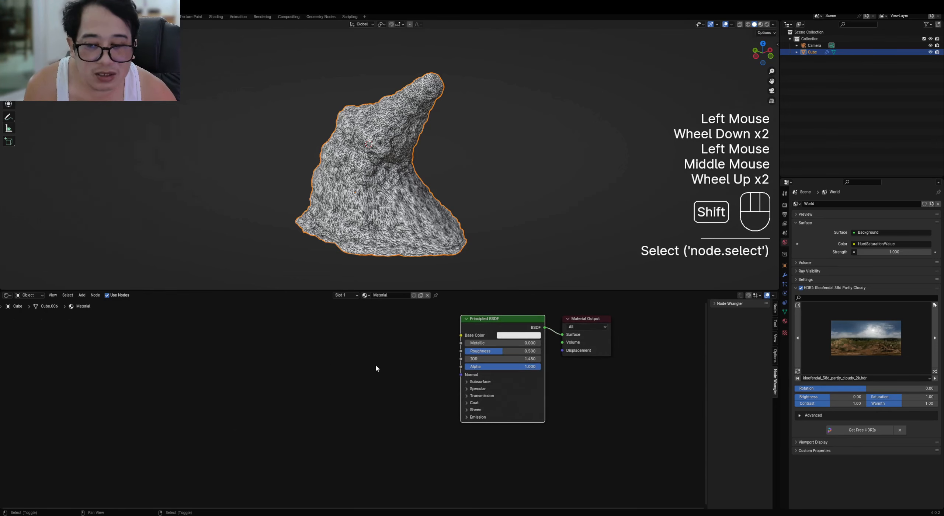
pyautogui.hotkey('shift', 'a')
pyautogui.moveTo(354, 375)
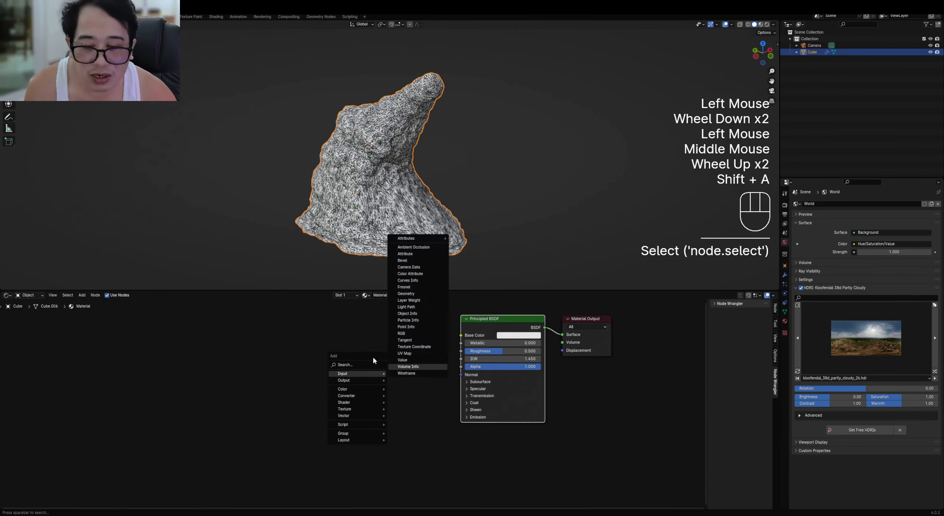
pyautogui.hotkey('shift', 'a')
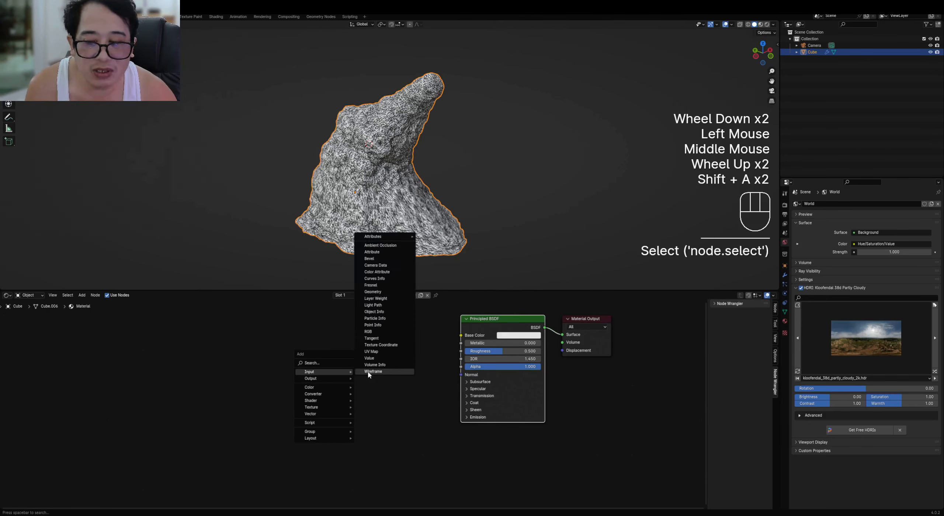
pyautogui.click(383, 286)
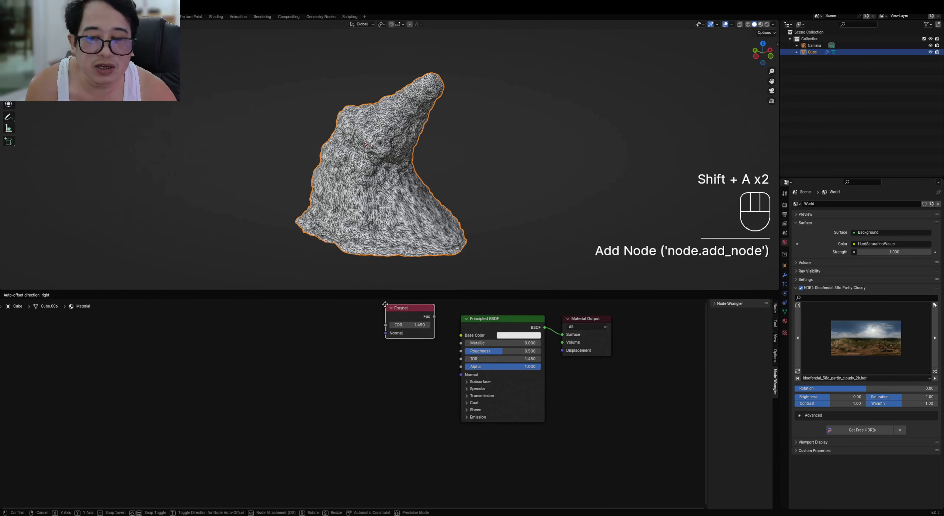
pyautogui.press('x')
# Add a Geometry node and link its Pointiness output to the Principled BSDF's Base Color, leaving space between the two nodes
pyautogui.hotkey('shift', 'a')
pyautogui.moveTo(354, 330)
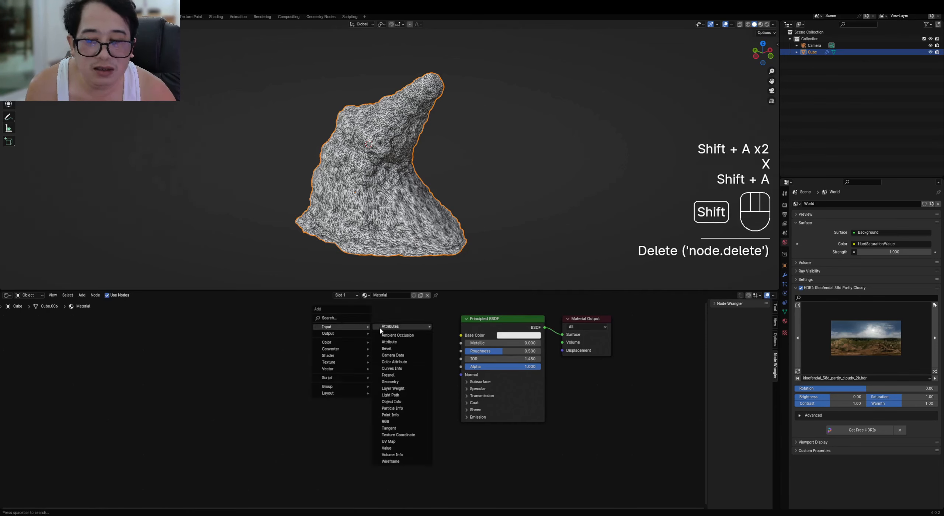
pyautogui.click(386, 383)
pyautogui.click(333, 350)
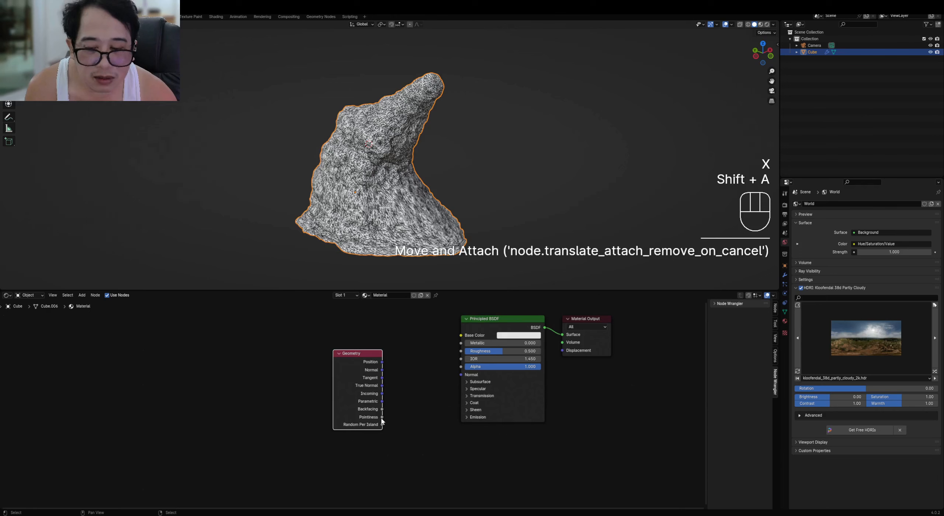
pyautogui.moveTo(382, 417); pyautogui.dragTo(439, 345)
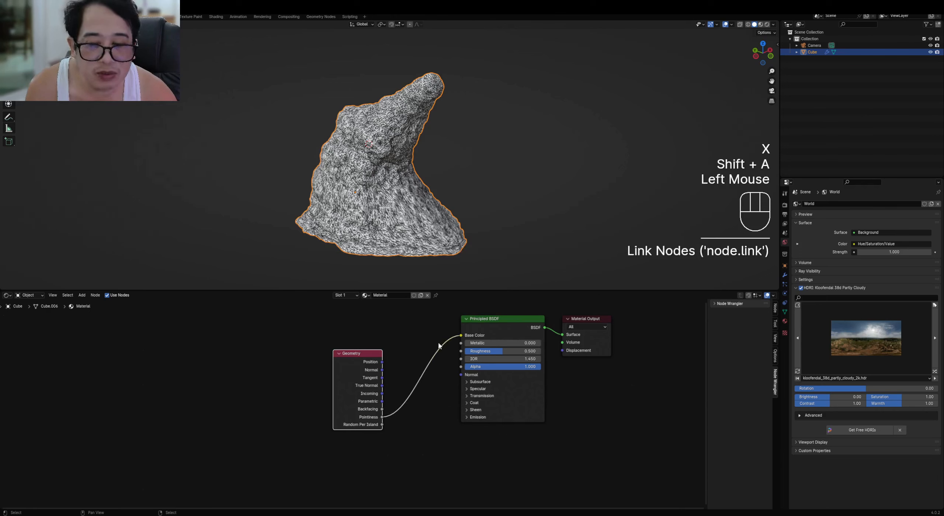
pyautogui.moveTo(365, 369); pyautogui.dragTo(287, 354)
# Examine the Geometry node's Pointiness output up close and the rock's bumps and crevices it refers to
pyautogui.scroll(-2, 368, 358)
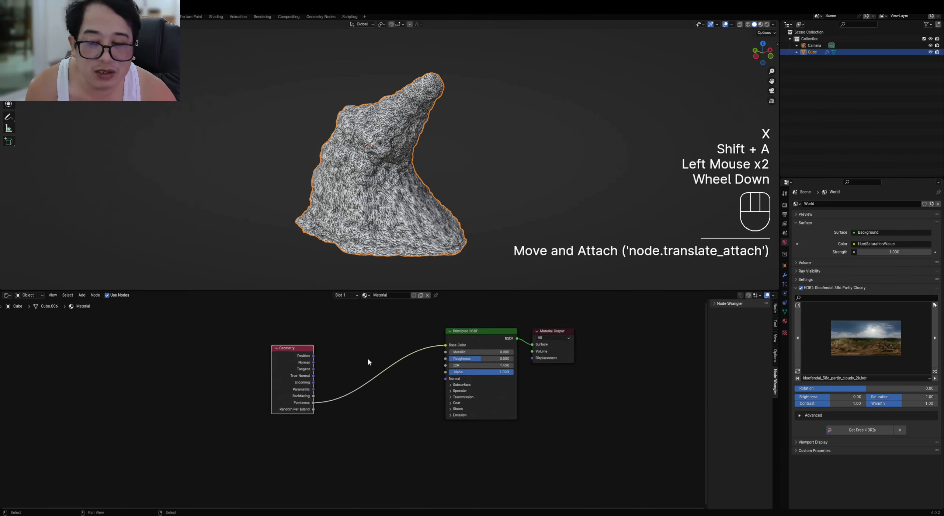
pyautogui.scroll(5, 295, 399)
pyautogui.scroll(2, 280, 403)
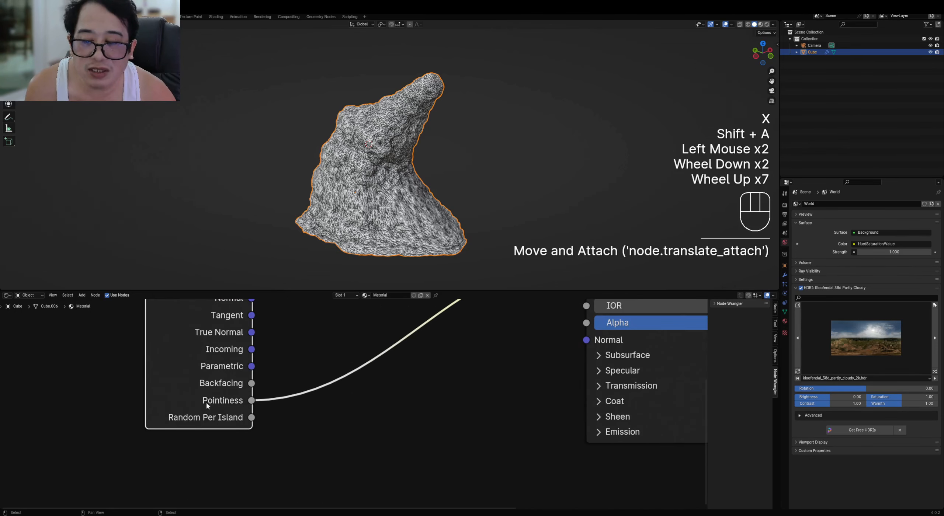
pyautogui.scroll(2, 206, 406)
pyautogui.moveTo(291, 393); pyautogui.dragTo(329, 413, button='middle')
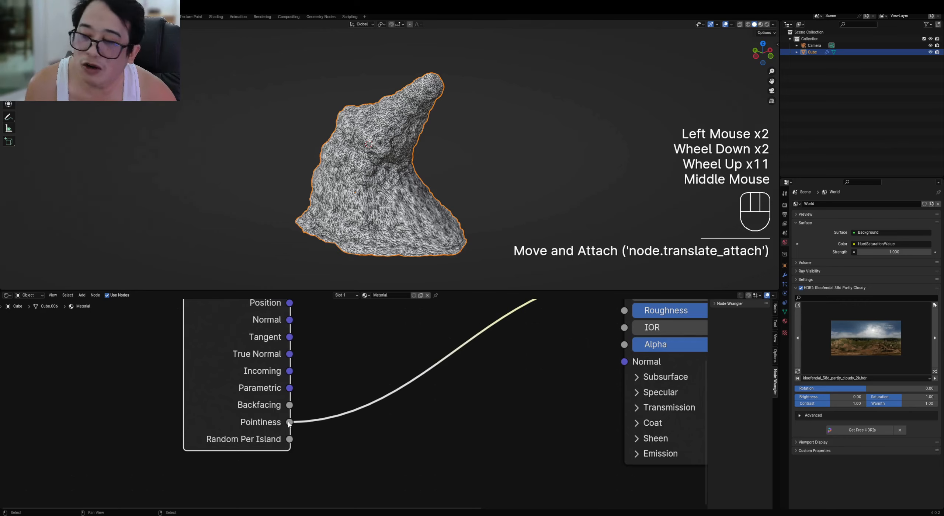
pyautogui.moveTo(490, 100)
pyautogui.mouseDown(button='middle')
pyautogui.moveTo(430, 94)
pyautogui.moveTo(475, 93)
pyautogui.moveTo(472, 105)
pyautogui.mouseUp(button='middle')
pyautogui.scroll(3, 472, 105)
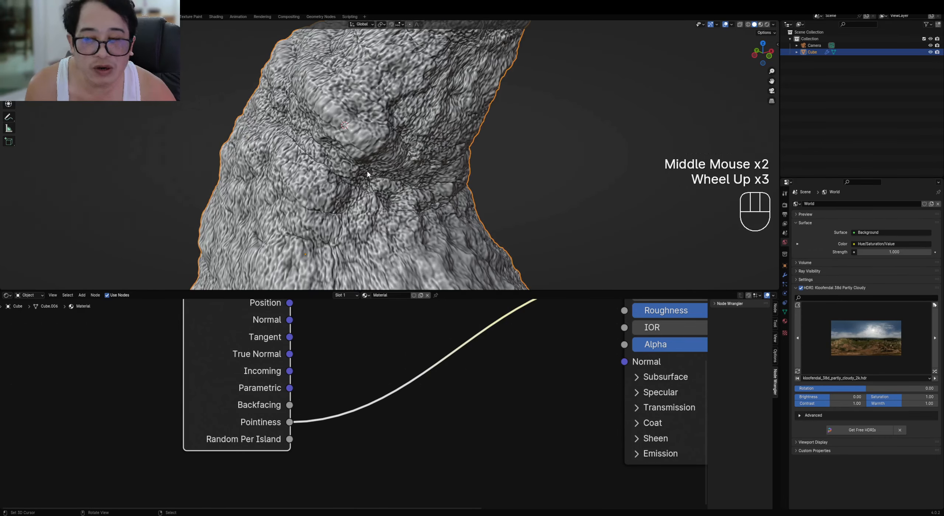
pyautogui.scroll(-2, 368, 171)
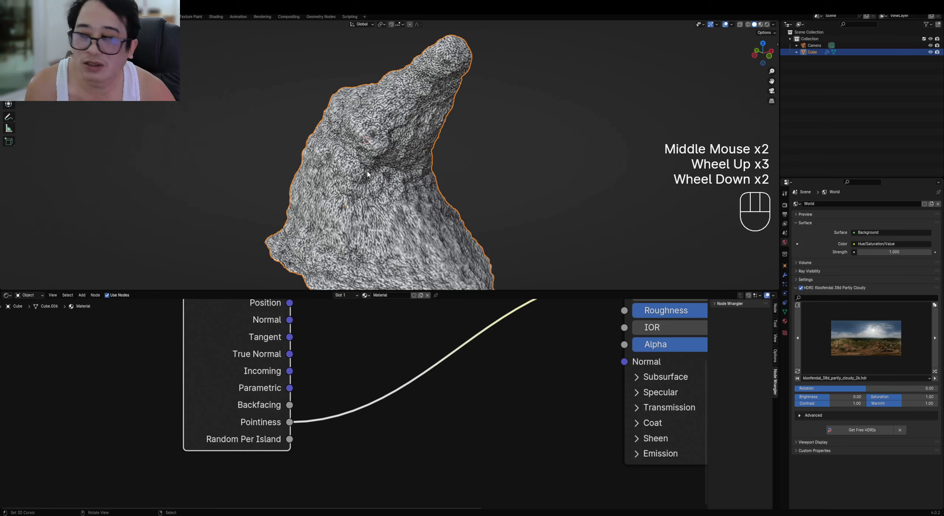
pyautogui.scroll(-3, 421, 378)
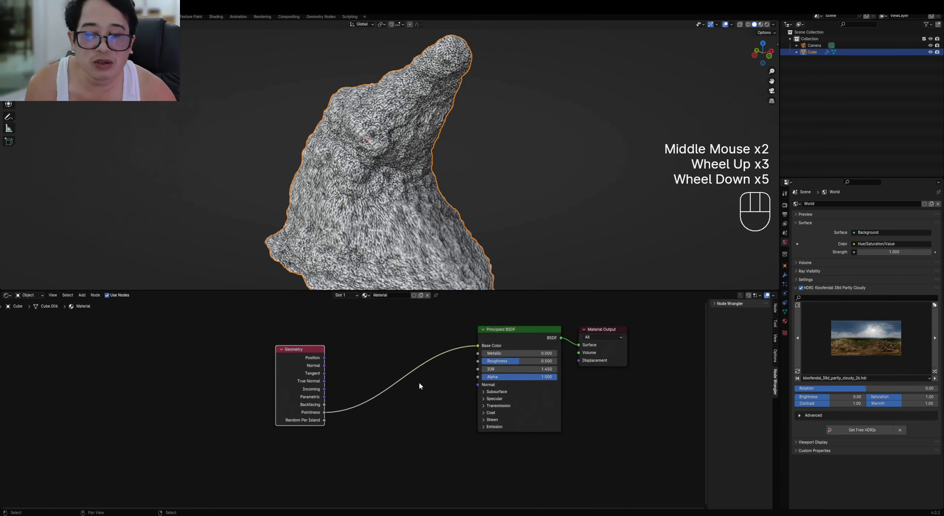
# Insert a Color Ramp on the link between the Geometry node's Pointiness and the Base Color
pyautogui.hotkey('shift', 'a')
pyautogui.moveTo(398, 408)
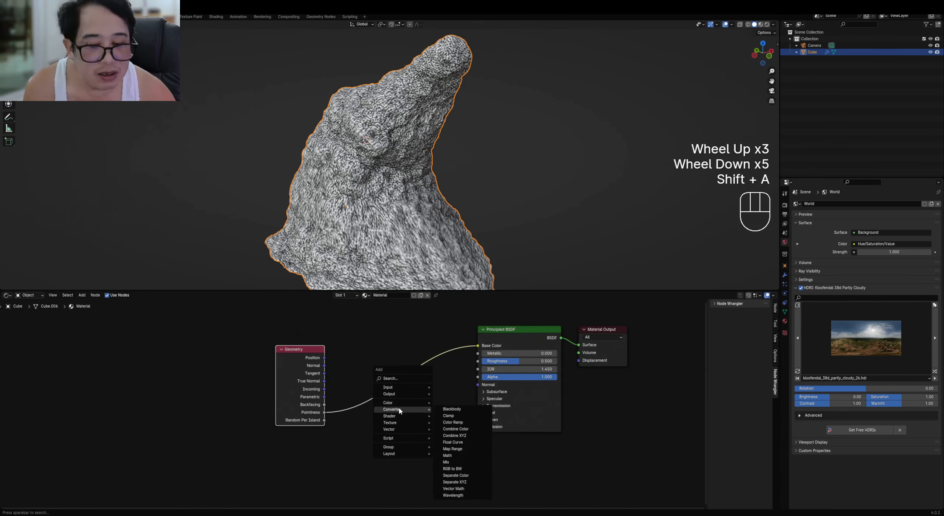
pyautogui.click(453, 423)
pyautogui.click(458, 423)
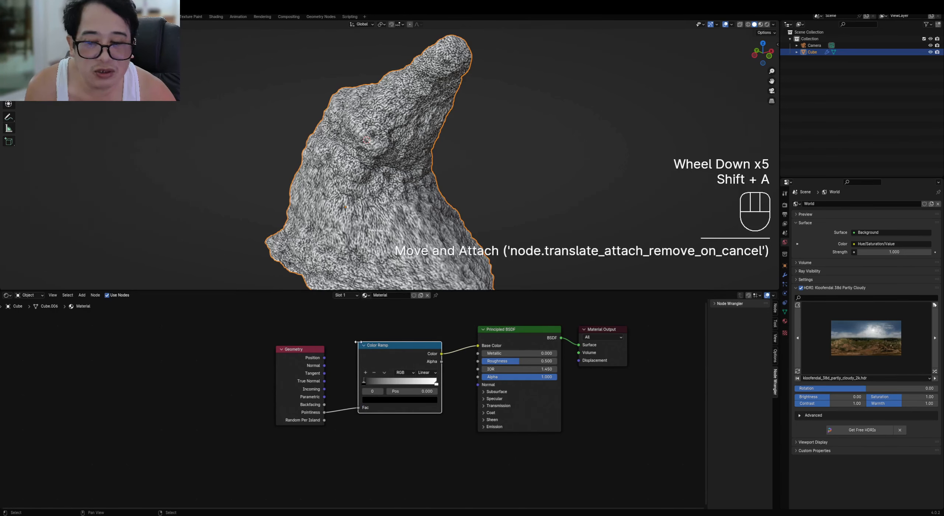
# Move the Color Ramp's black stop to 0.451 while checking the rock in Rendered shading, and return to solid shading
pyautogui.press('z')
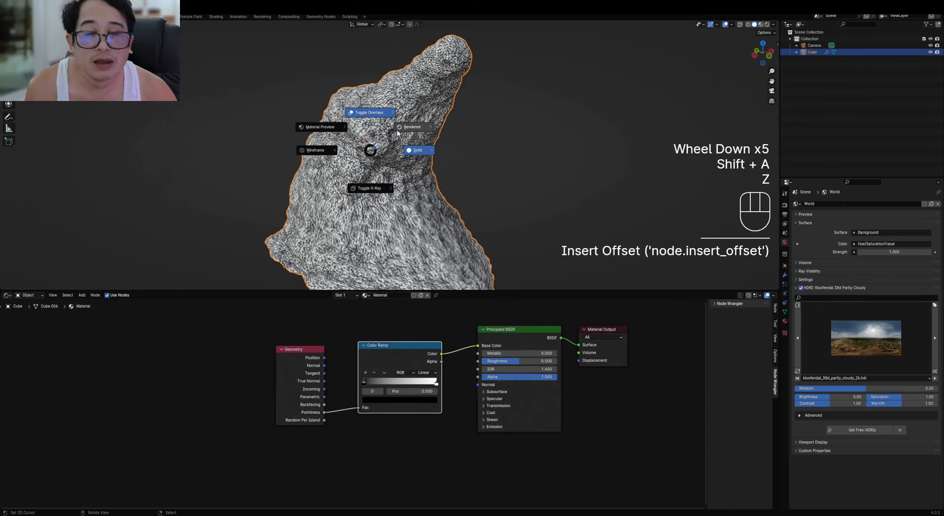
pyautogui.click(397, 133)
pyautogui.moveTo(396, 130); pyautogui.dragTo(410, 159, button='middle')
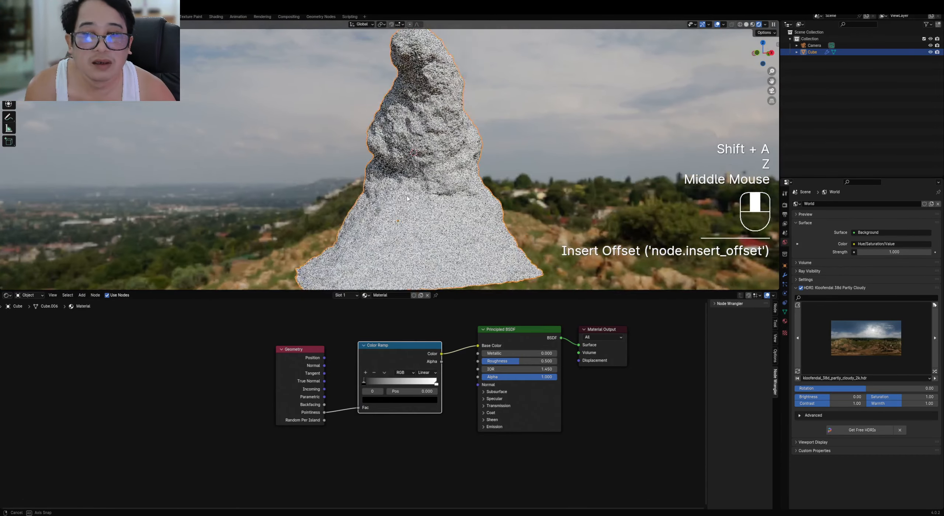
pyautogui.scroll(1, 374, 383)
pyautogui.moveTo(371, 381); pyautogui.dragTo(412, 383)
pyautogui.press('z')
pyautogui.scroll(-2, 424, 192)
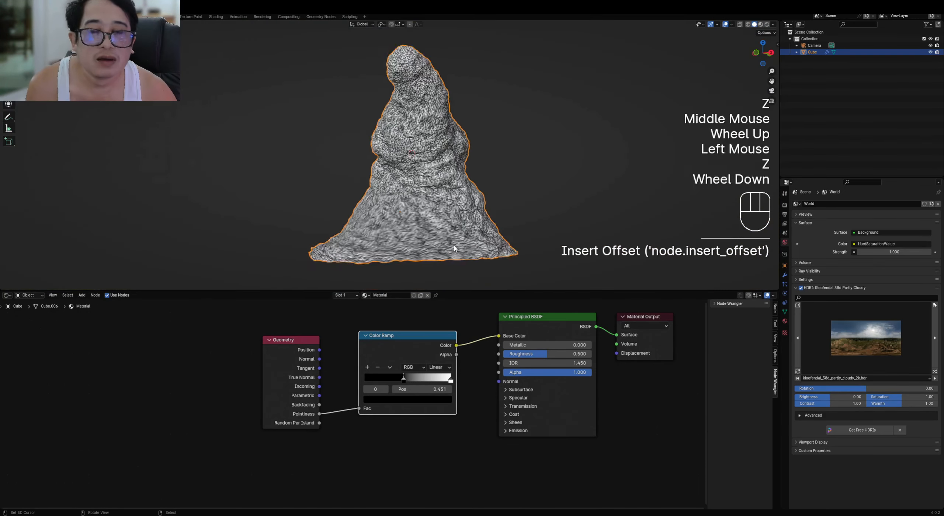
pyautogui.moveTo(424, 207); pyautogui.dragTo(441, 258, button='middle')
pyautogui.scroll(-2, 404, 370)
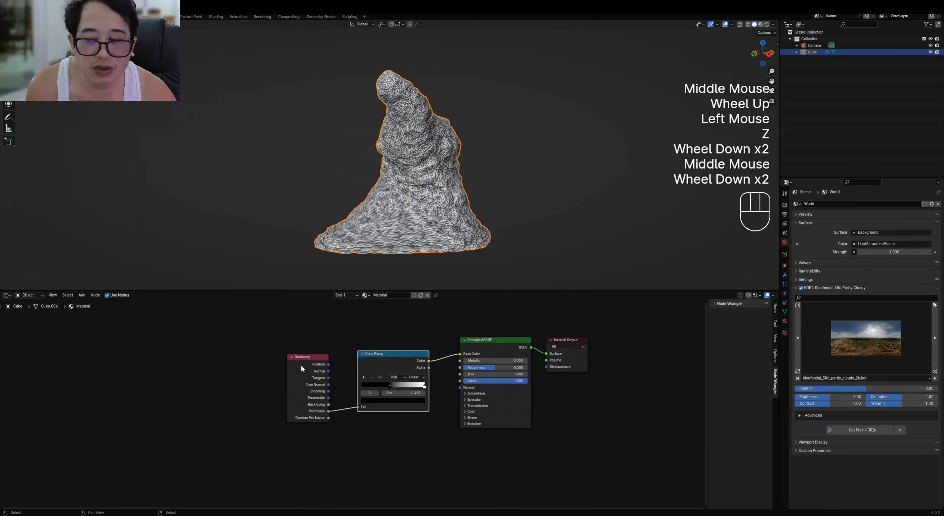
# Nudge the Geometry node closer to the Color Ramp and select the Color Ramp node
pyautogui.moveTo(301, 365)
pyautogui.mouseDown()
pyautogui.moveTo(311, 362)
pyautogui.moveTo(391, 424)
pyautogui.moveTo(328, 339)
pyautogui.mouseUp()
pyautogui.press('d')
pyautogui.press('d')
pyautogui.moveTo(329, 340)
pyautogui.mouseDown(button='right')
pyautogui.moveTo(431, 345)
pyautogui.moveTo(274, 411)
pyautogui.moveTo(456, 397)
pyautogui.mouseUp(button='right')
pyautogui.press('d')
pyautogui.press('space')
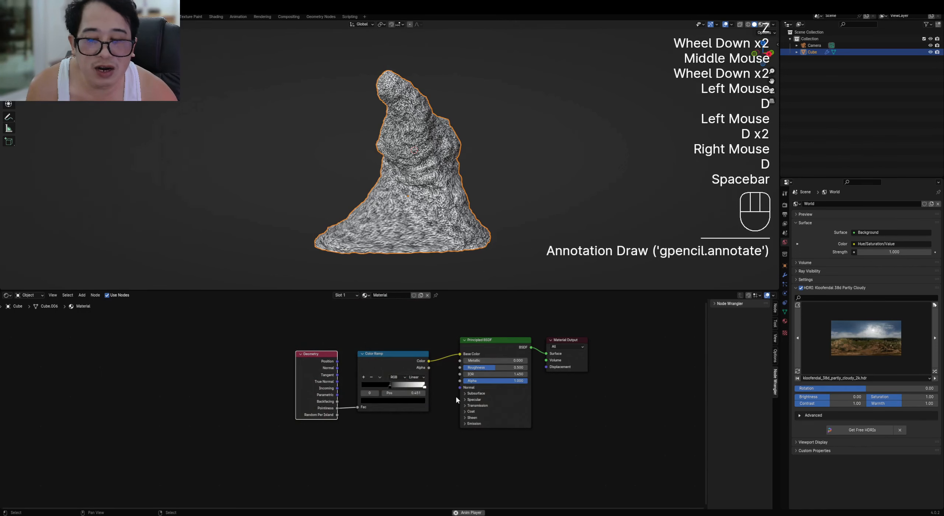
pyautogui.scroll(2, 456, 395)
pyautogui.hotkey('alt', 'a')
pyautogui.press('space')
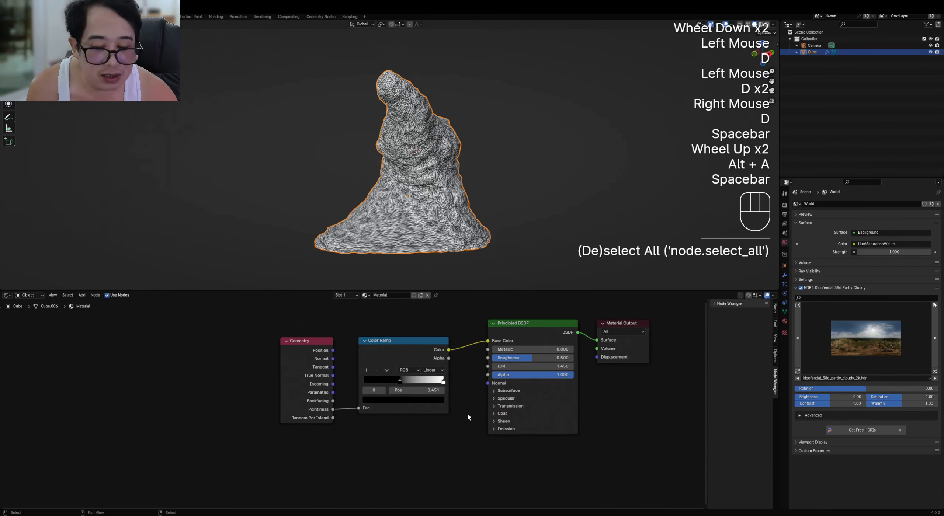
pyautogui.click(418, 340)
pyautogui.click(413, 346)
pyautogui.moveTo(412, 346); pyautogui.dragTo(347, 359, button='middle')
pyautogui.click(347, 360)
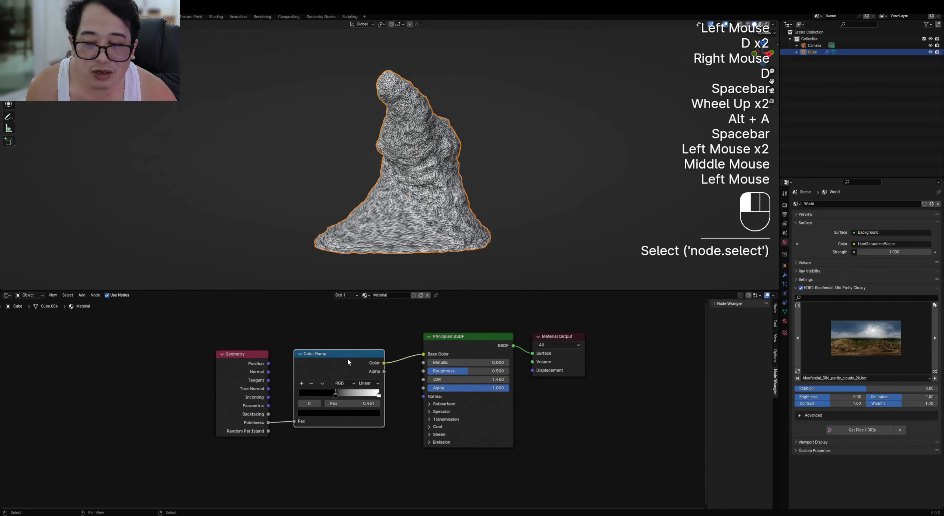
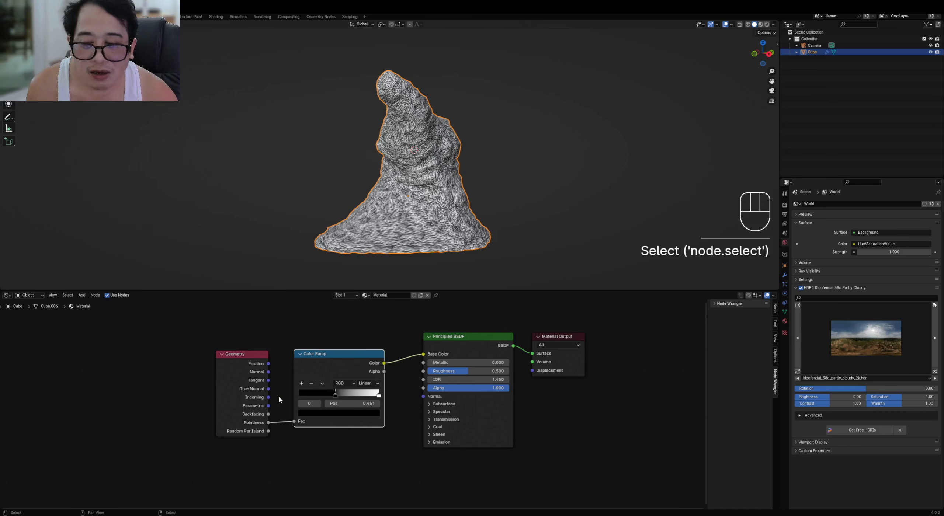
pyautogui.scroll(-1, 279, 396)
pyautogui.moveTo(278, 396); pyautogui.dragTo(369, 362, button='middle')
pyautogui.press('d')
pyautogui.moveTo(393, 378); pyautogui.dragTo(96, 378)
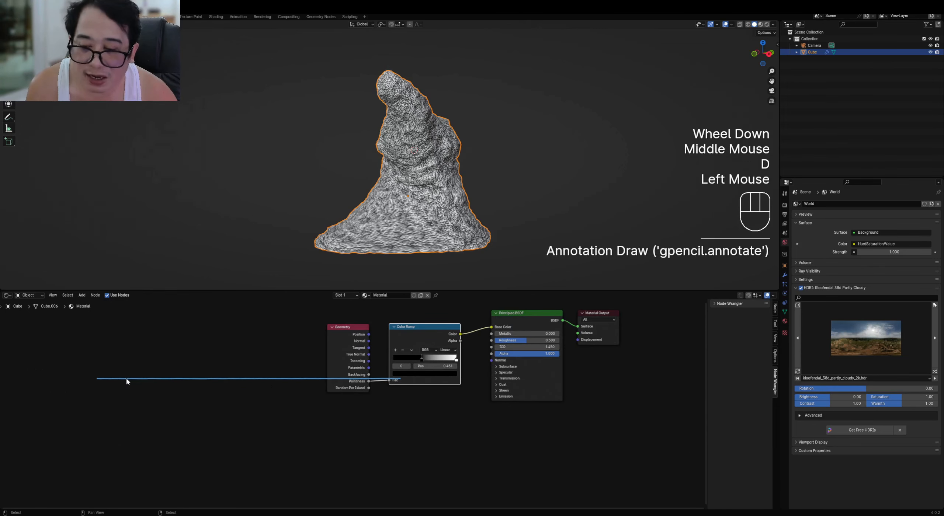
pyautogui.press('d')
pyautogui.rightClick(392, 379)
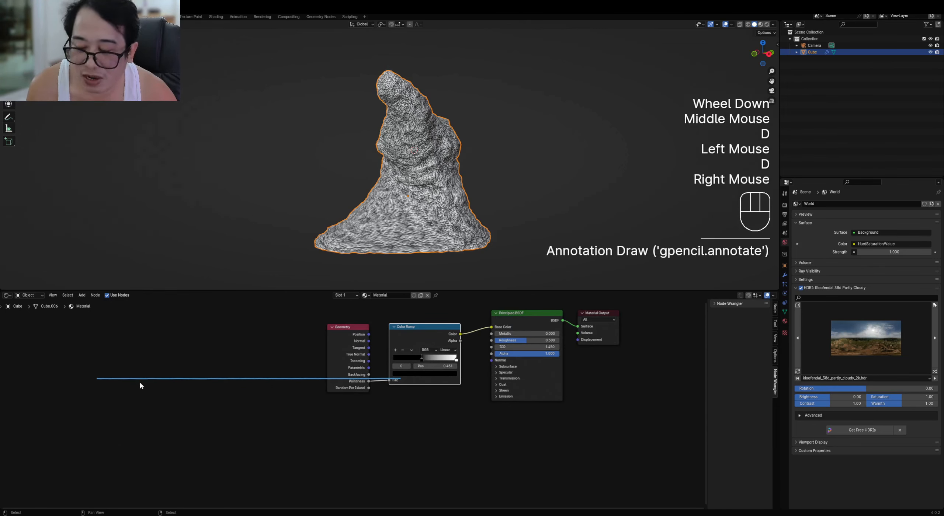
pyautogui.press('d')
pyautogui.moveTo(141, 386)
pyautogui.mouseDown(button='right')
pyautogui.moveTo(120, 372)
pyautogui.moveTo(427, 376)
pyautogui.mouseUp(button='right')
pyautogui.moveTo(428, 376); pyautogui.dragTo(365, 397, button='middle')
pyautogui.scroll(2, 366, 396)
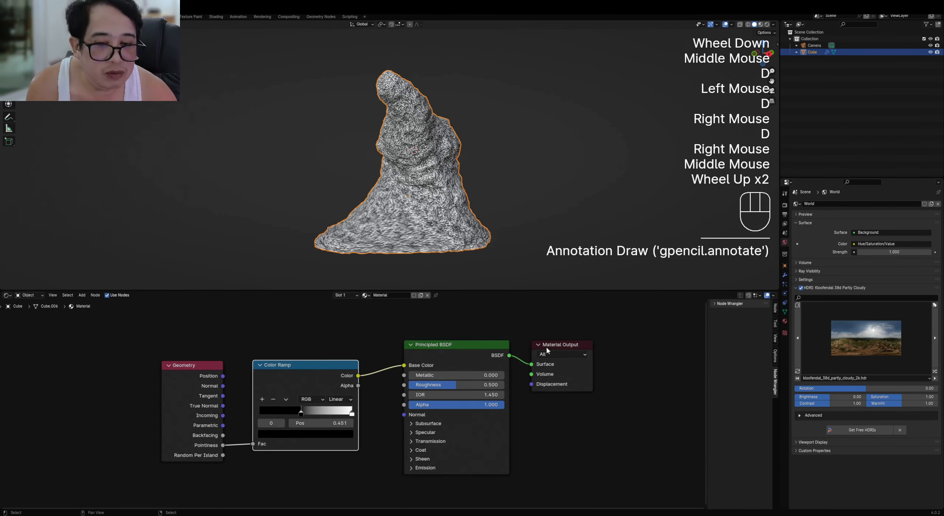
# Preview the Color Ramp output directly on the rock with Node Wrangler in Rendered shading
pyautogui.press('ctrl')
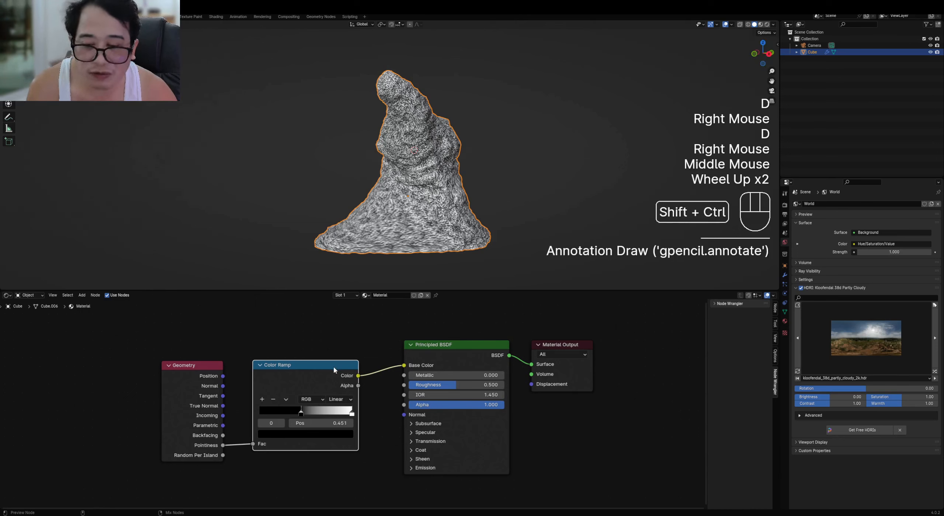
pyautogui.keyDown('ctrl'); pyautogui.keyDown('shift'); pyautogui.click(334, 366); pyautogui.keyUp('shift'); pyautogui.keyUp('ctrl')
pyautogui.press('z')
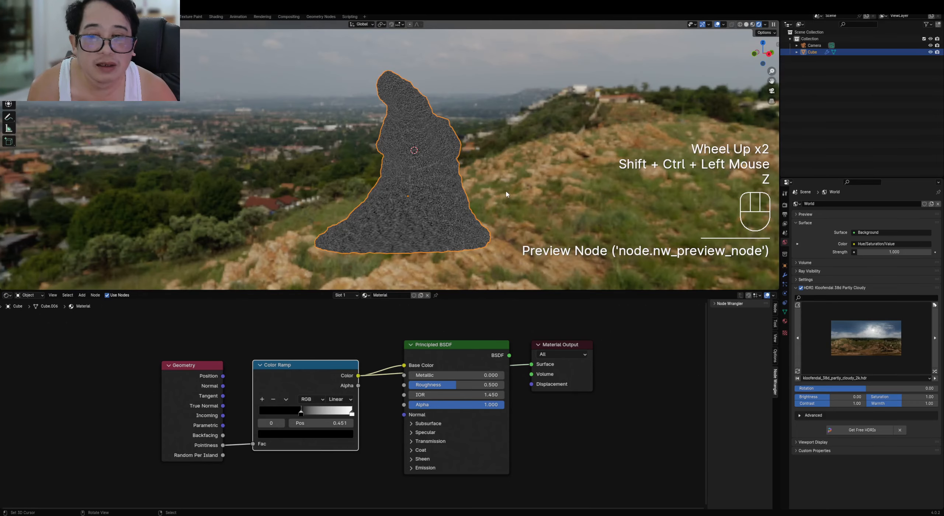
# Set the Color Ramp's black stop to 0.446, pull the white stop close to it, and return to solid shading
pyautogui.moveTo(506, 191); pyautogui.dragTo(476, 214, button='middle')
pyautogui.scroll(2, 477, 217)
pyautogui.scroll(2, 291, 410)
pyautogui.moveTo(292, 414)
pyautogui.mouseDown()
pyautogui.moveTo(316, 414)
pyautogui.moveTo(294, 415)
pyautogui.mouseUp()
pyautogui.moveTo(351, 415); pyautogui.dragTo(292, 415)
pyautogui.scroll(-2, 491, 181)
pyautogui.moveTo(491, 181); pyautogui.dragTo(507, 185, button='middle')
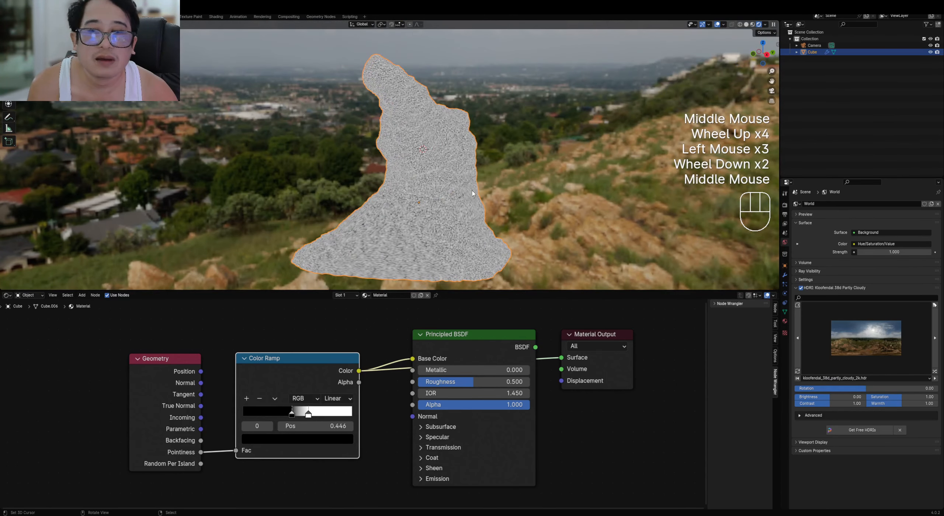
pyautogui.press('z')
# Reconnect the Principled BSDF to the Material Output and spread both nodes away from the Color Ramp
pyautogui.scroll(-2, 454, 369)
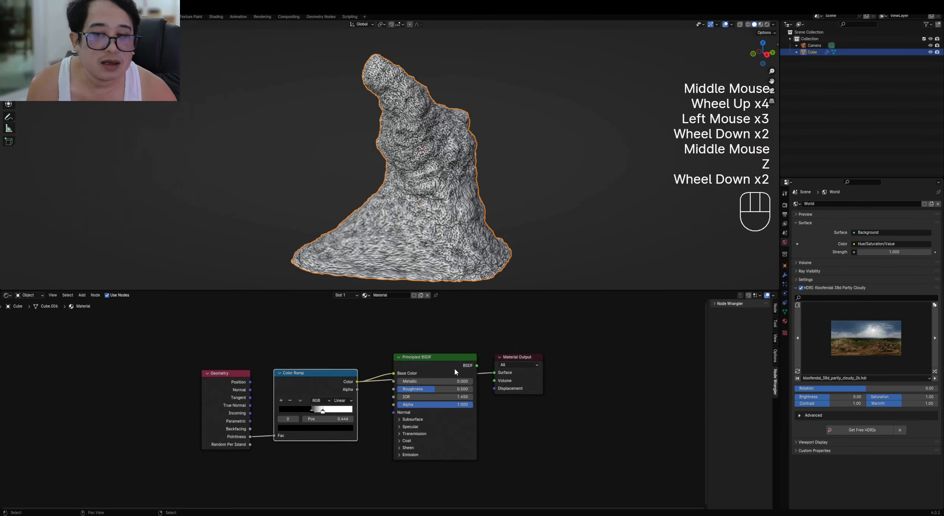
pyautogui.click(553, 361)
pyautogui.keyDown('ctrl'); pyautogui.keyDown('shift'); pyautogui.click(452, 359); pyautogui.keyUp('shift'); pyautogui.keyUp('ctrl')
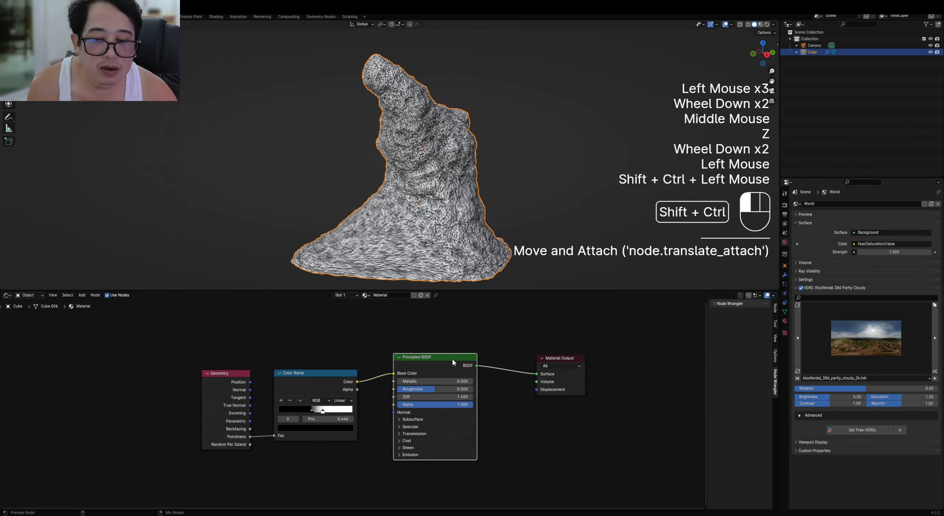
pyautogui.moveTo(452, 359); pyautogui.dragTo(484, 361)
# Insert a Mix Color node on the link between the Color Ramp and the Principled BSDF's Base Color
pyautogui.hotkey('shift', 'a')
pyautogui.moveTo(349, 379)
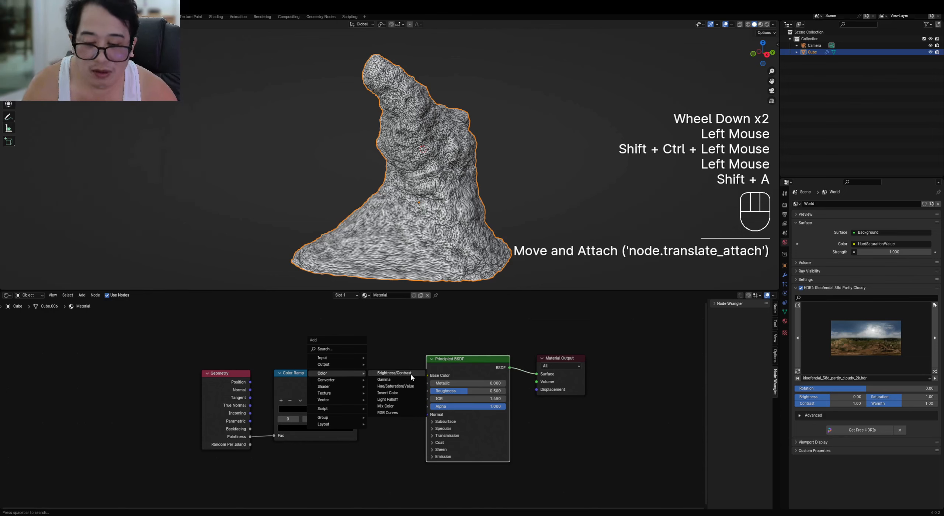
pyautogui.click(402, 405)
pyautogui.click(378, 357)
# Add an Ambient Occlusion node above the Geometry and Color Ramp nodes
pyautogui.scroll(-1, 378, 357)
pyautogui.keyDown('shift'); pyautogui.scroll(-1, 377, 357); pyautogui.keyUp('shift')
pyautogui.hotkey('shift', 'a')
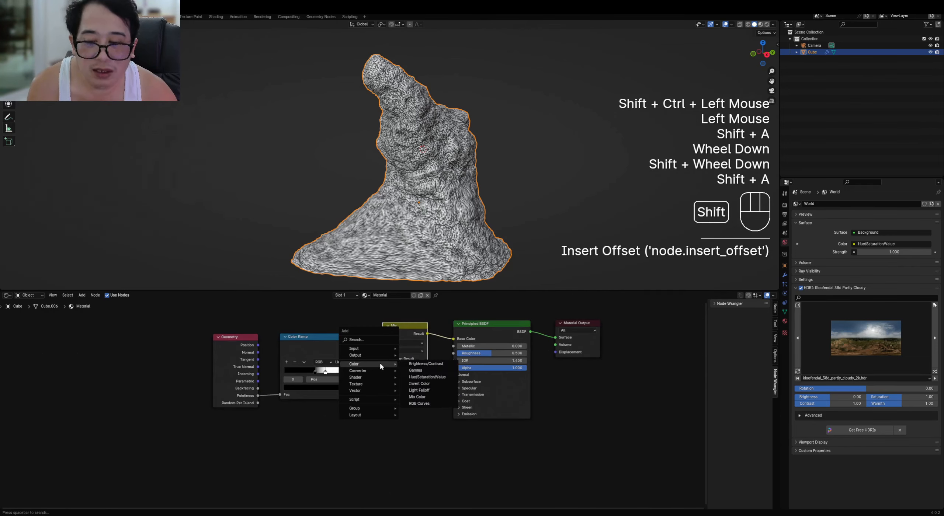
pyautogui.moveTo(372, 348)
pyautogui.click(425, 357)
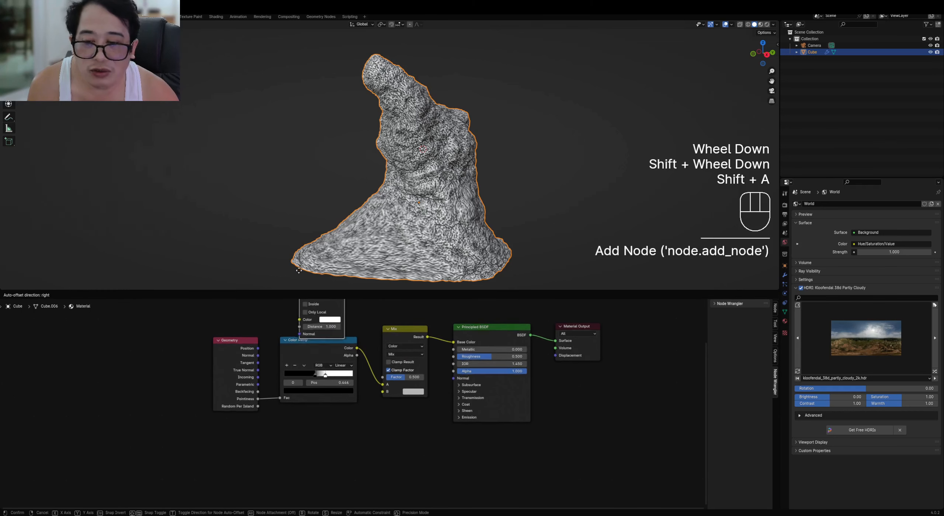
pyautogui.click(293, 338)
# Connect the Ambient Occlusion node's AO output to the Mix node's B input and set blending to Multiply with factor 1.000
pyautogui.moveTo(272, 344); pyautogui.dragTo(424, 447)
pyautogui.click(402, 425)
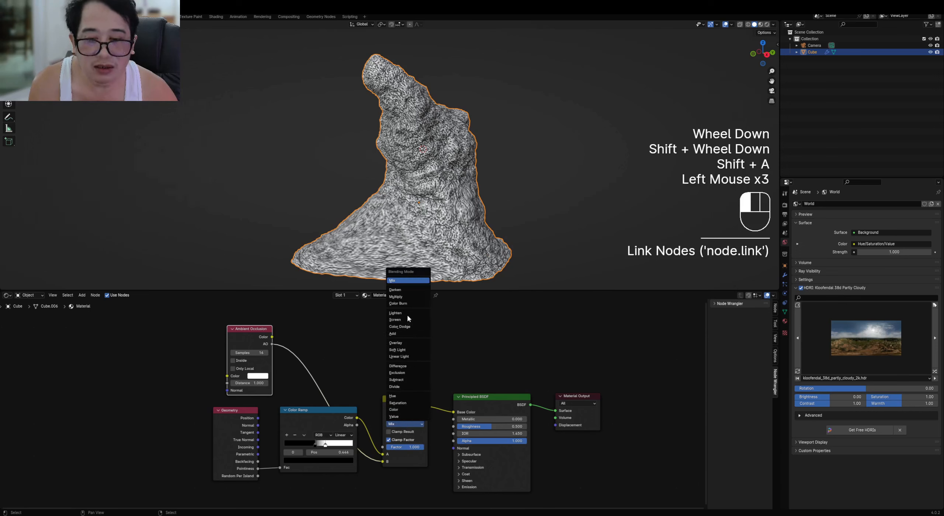
pyautogui.click(405, 297)
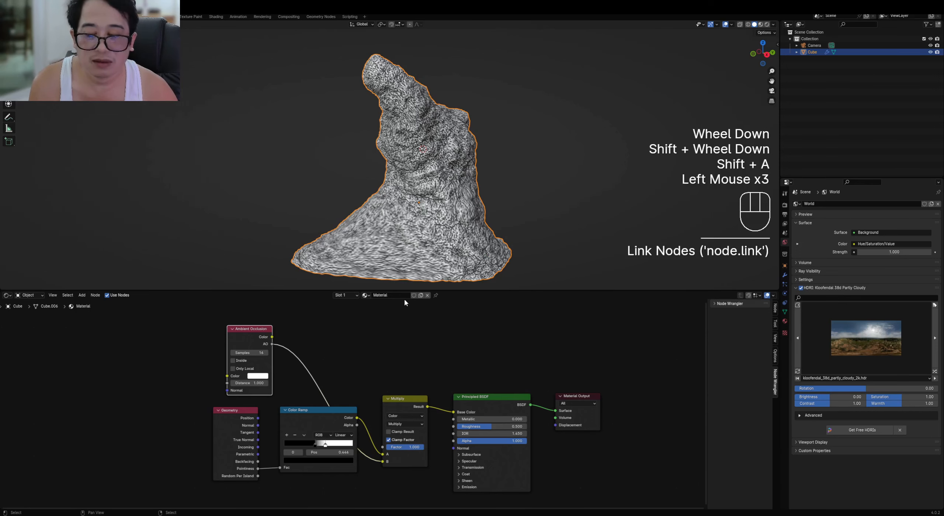
# Duplicate the Pointiness Color Ramp and insert the copy on the link between the Ambient Occlusion and Multiply nodes
pyautogui.click(310, 411)
pyautogui.moveTo(310, 411); pyautogui.dragTo(306, 424)
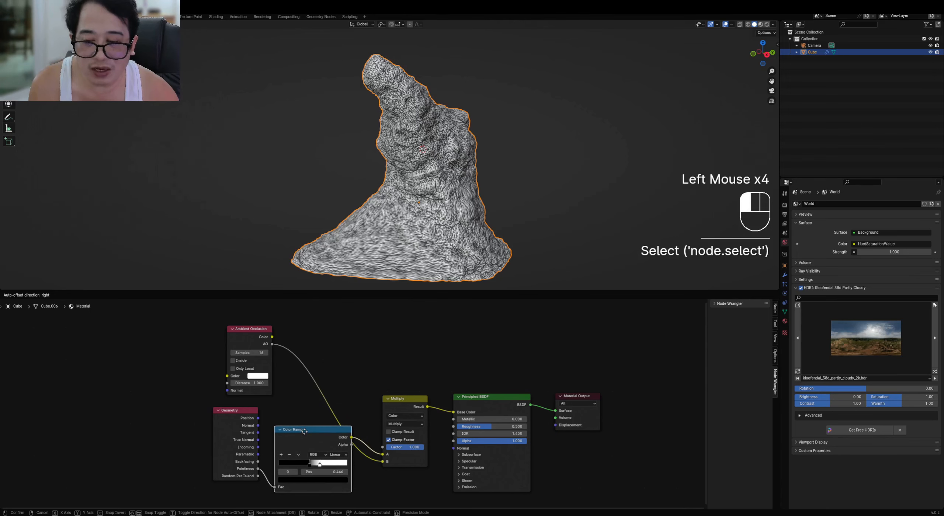
pyautogui.hotkey('shift', 'd')
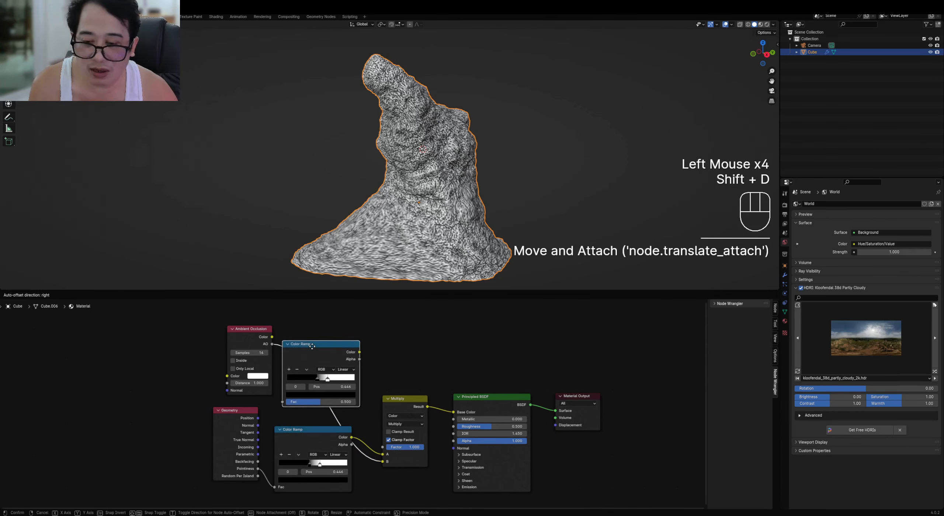
pyautogui.click(312, 346)
# Examine the multiplied material on the rock in rendered shading and return to solid shading
pyautogui.press('z')
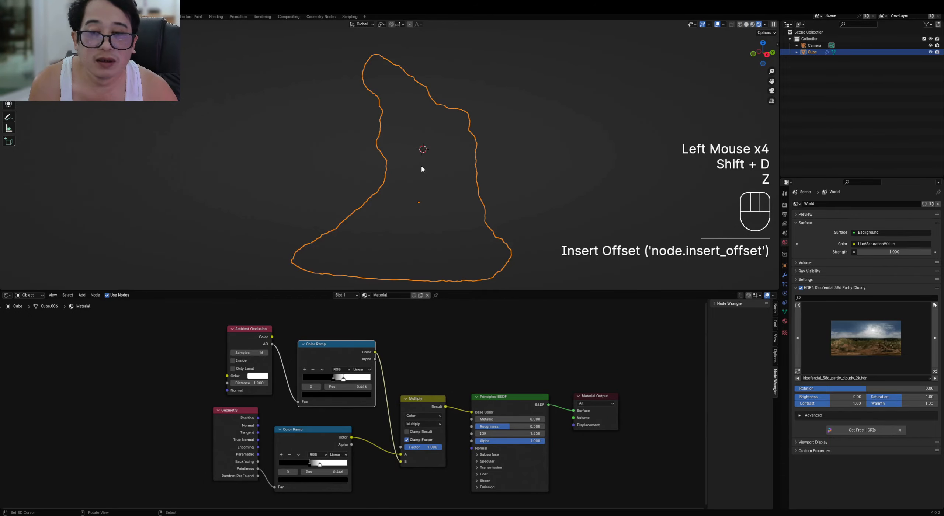
pyautogui.moveTo(422, 165); pyautogui.dragTo(559, 197, button='middle')
pyautogui.press('z')
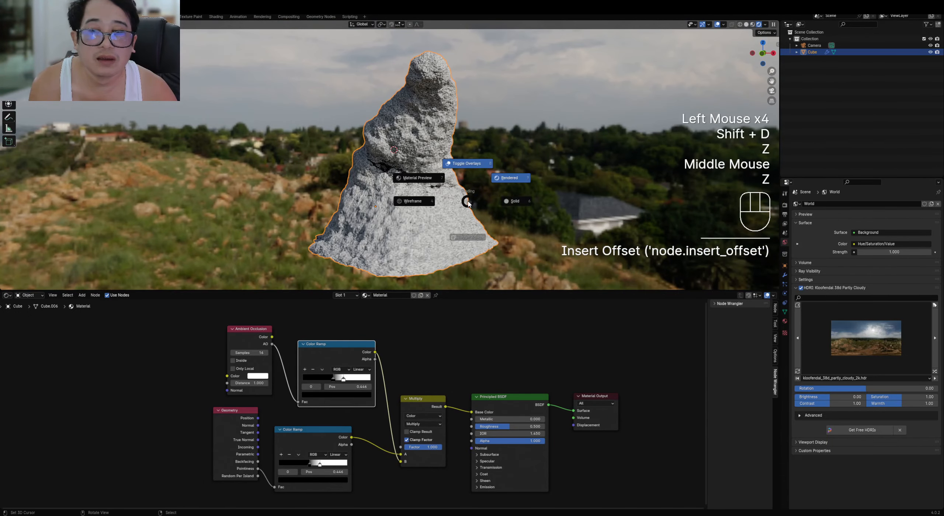
# Preview the Ambient Occlusion Color Ramp directly on the rock in rendered shading
pyautogui.scroll(2, 364, 356)
pyautogui.click(331, 343)
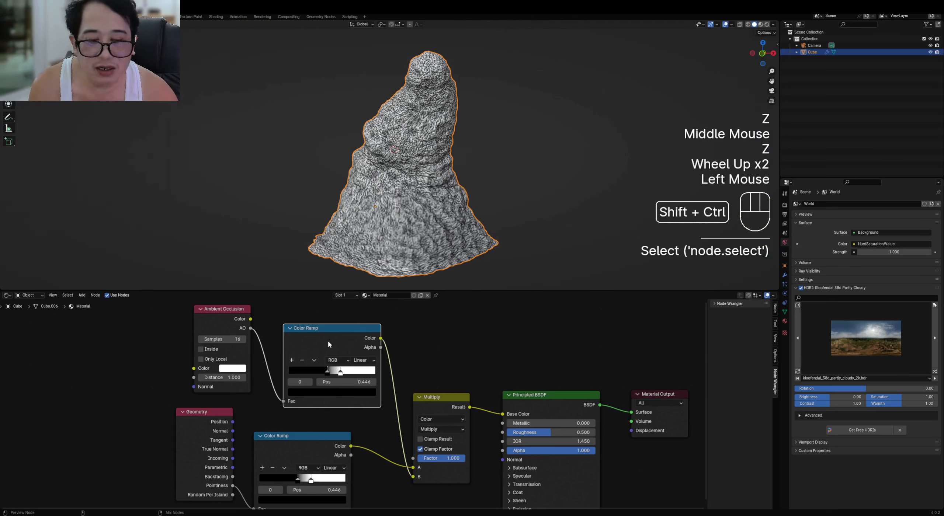
pyautogui.keyDown('ctrl'); pyautogui.keyDown('shift'); pyautogui.click(327, 340); pyautogui.keyUp('shift'); pyautogui.keyUp('ctrl')
pyautogui.press('z')
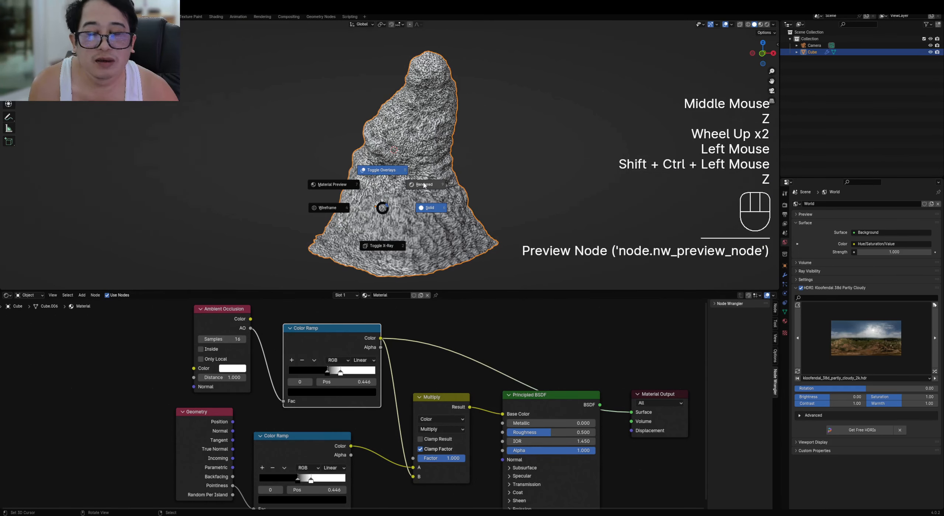
pyautogui.click(423, 185)
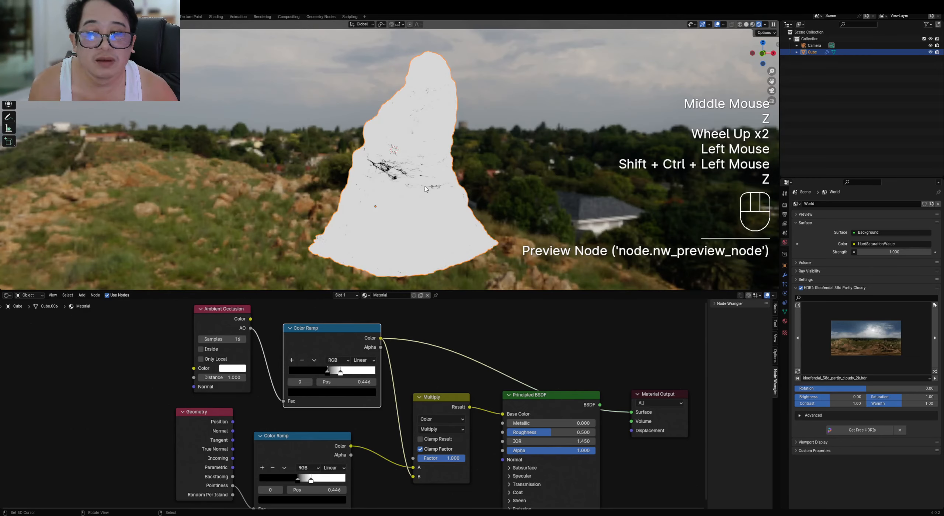
# Move the black stop of the Ambient Occlusion Color Ramp to 0.846
pyautogui.moveTo(423, 185); pyautogui.dragTo(383, 172, button='middle')
pyautogui.scroll(1, 383, 174)
pyautogui.scroll(1, 354, 373)
pyautogui.moveTo(353, 367)
pyautogui.mouseDown()
pyautogui.moveTo(377, 367)
pyautogui.moveTo(328, 369)
pyautogui.moveTo(366, 369)
pyautogui.mouseUp()
pyautogui.scroll(-2, 366, 369)
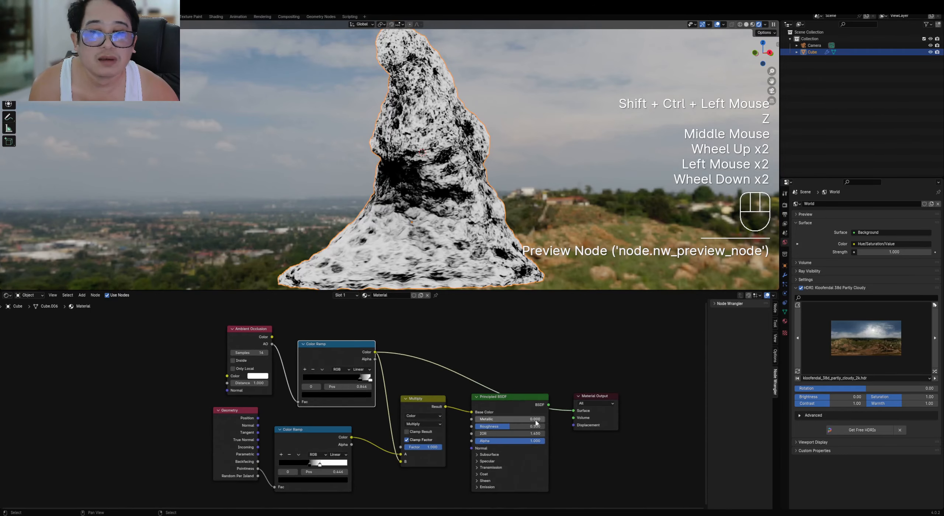
# Reconnect the Principled BSDF to the Material Output and view the combined material on the rock
pyautogui.keyDown('ctrl'); pyautogui.keyDown('shift'); pyautogui.click(521, 396); pyautogui.keyUp('shift'); pyautogui.keyUp('ctrl')
pyautogui.moveTo(493, 226); pyautogui.dragTo(464, 235, button='middle')
pyautogui.scroll(-1, 465, 235)
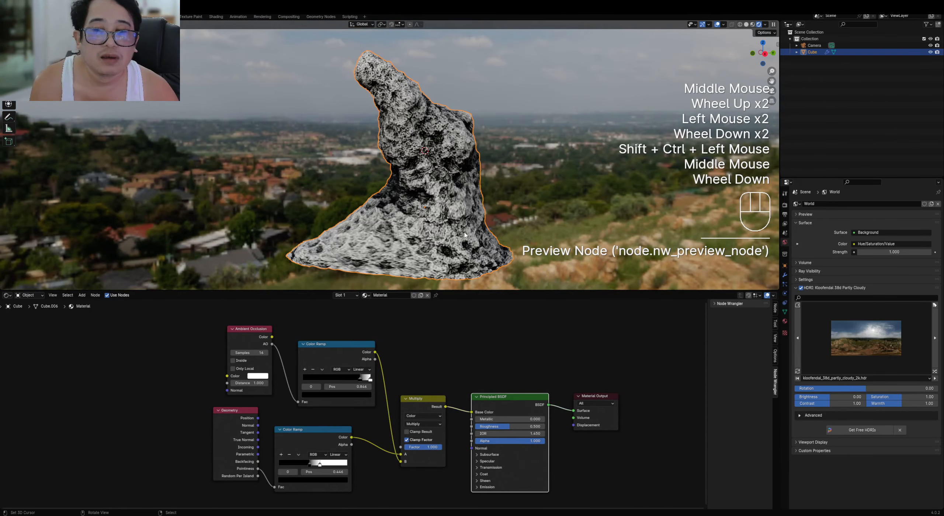
# Move the black stop of the Pointiness Color Ramp to 0.477
pyautogui.moveTo(321, 463); pyautogui.dragTo(337, 436, button='middle')
pyautogui.scroll(2, 336, 436)
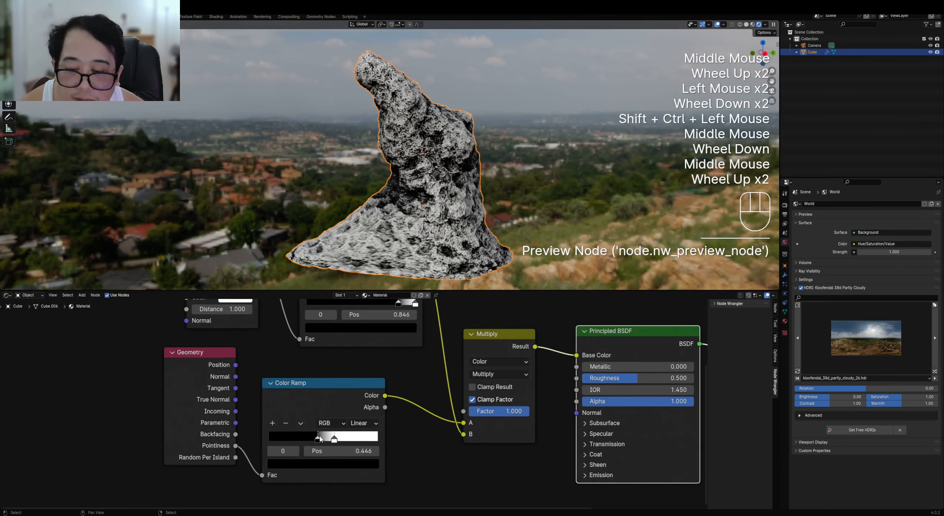
pyautogui.moveTo(319, 437); pyautogui.dragTo(323, 436)
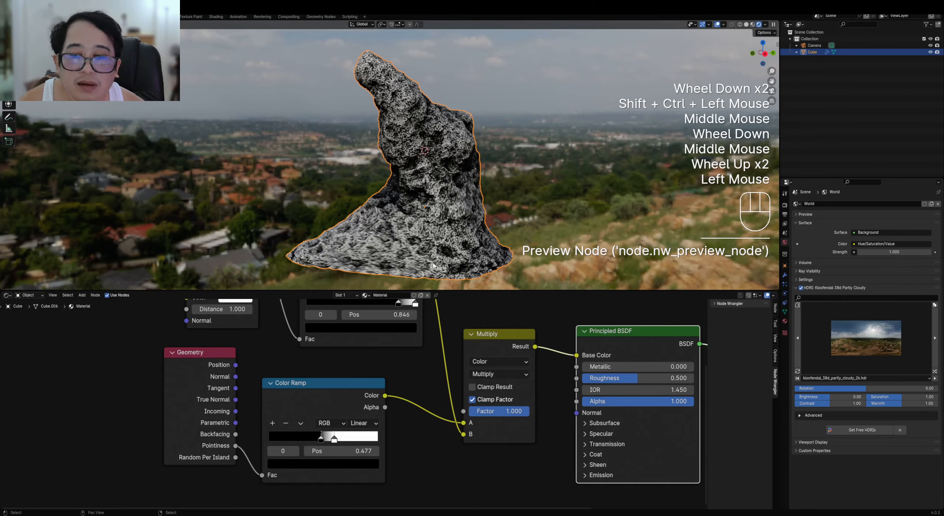
# Examine the rock's surface from several angles, comparing solid shading with the rendered material
pyautogui.scroll(-2, 434, 266)
pyautogui.moveTo(434, 266)
pyautogui.mouseDown(button='middle')
pyautogui.moveTo(522, 193)
pyautogui.moveTo(446, 189)
pyautogui.mouseUp(button='middle')
pyautogui.scroll(2, 447, 190)
pyautogui.press('z')
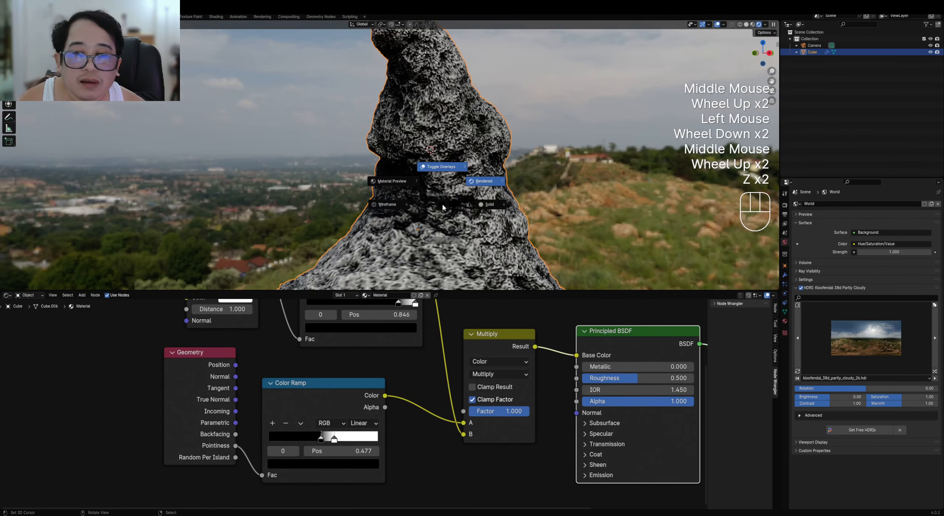
pyautogui.press('z')
pyautogui.scroll(-2, 460, 185)
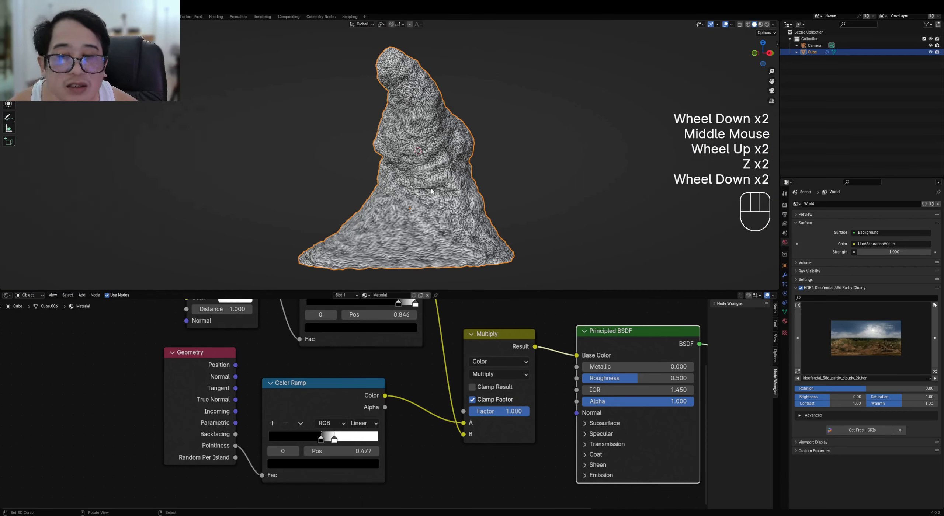
pyautogui.press('z')
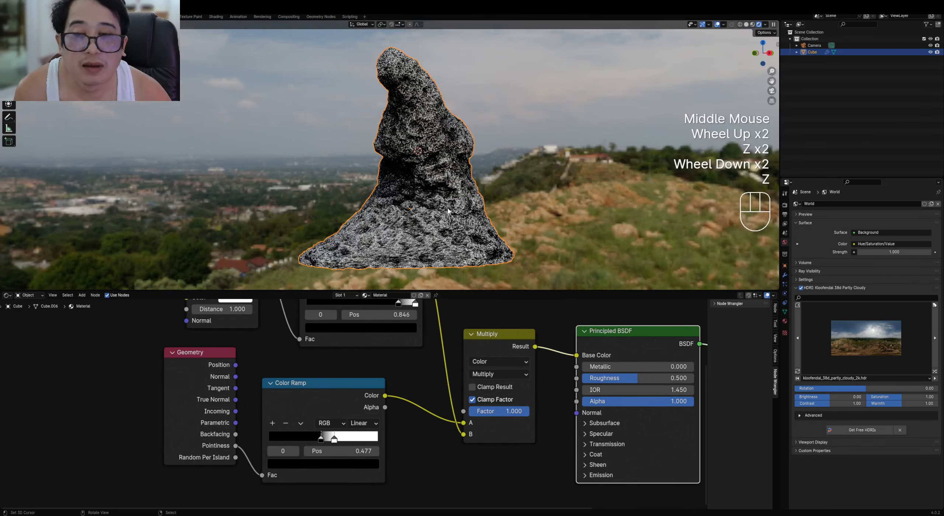
pyautogui.moveTo(474, 165); pyautogui.dragTo(448, 170, button='middle')
# Tint the white stop of the Pointiness Color Ramp pale yellow with hue 0.107 and saturation 0.533
pyautogui.keyDown('ctrl'); pyautogui.scroll(1, 310, 451); pyautogui.keyUp('ctrl')
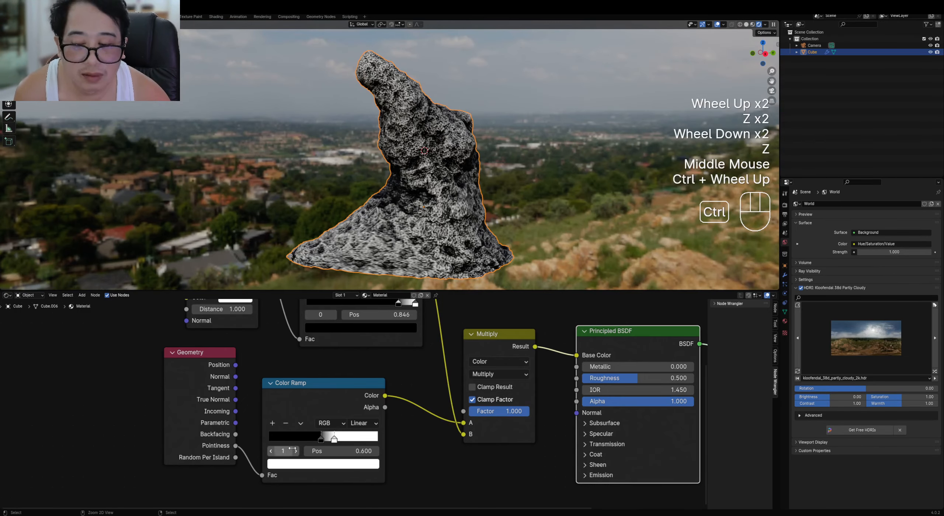
pyautogui.click(324, 464)
pyautogui.click(312, 360)
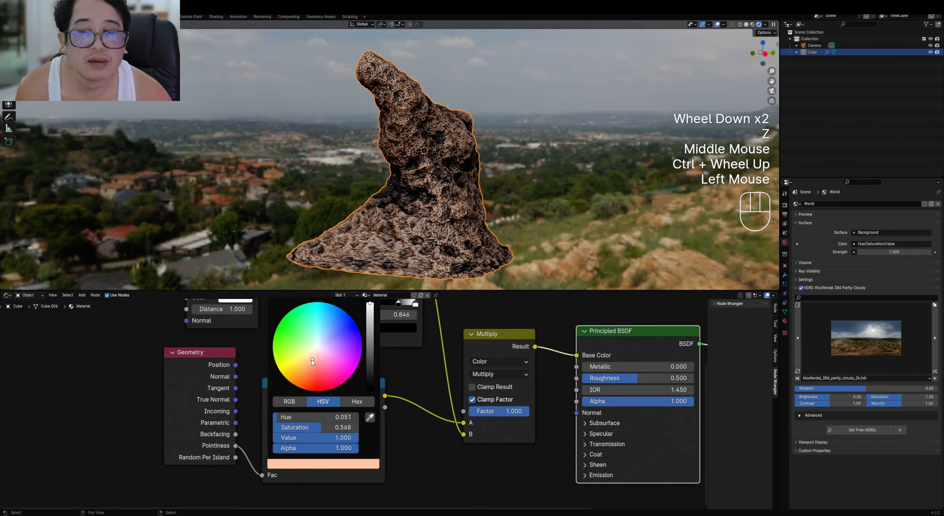
pyautogui.moveTo(314, 358); pyautogui.dragTo(309, 357)
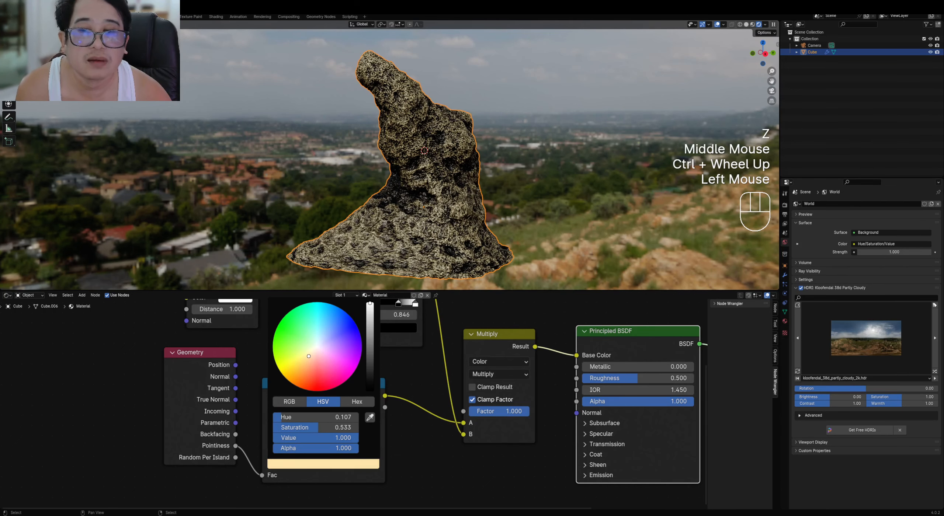
# Move the black stop of the Ambient Occlusion Color Ramp to 0.723
pyautogui.scroll(-2, 369, 366)
pyautogui.moveTo(405, 342); pyautogui.dragTo(406, 378, button='middle')
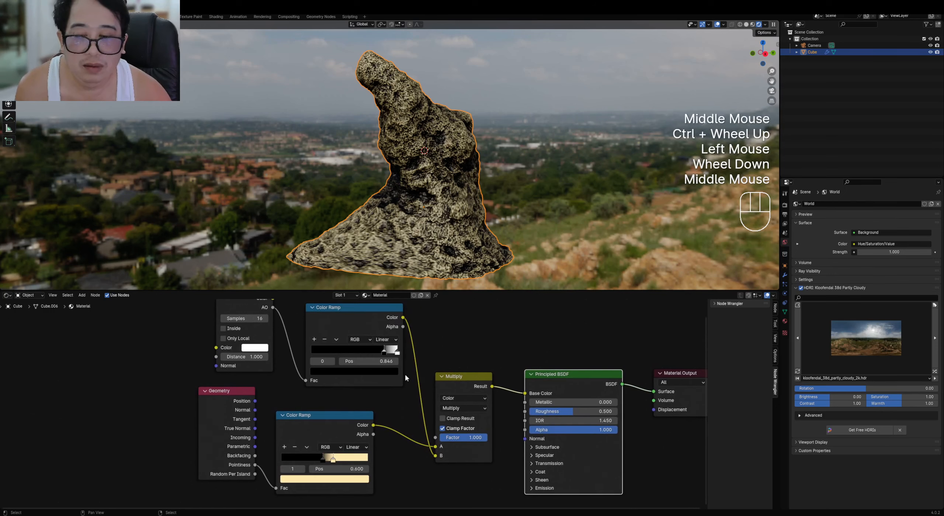
pyautogui.moveTo(381, 352); pyautogui.dragTo(370, 353)
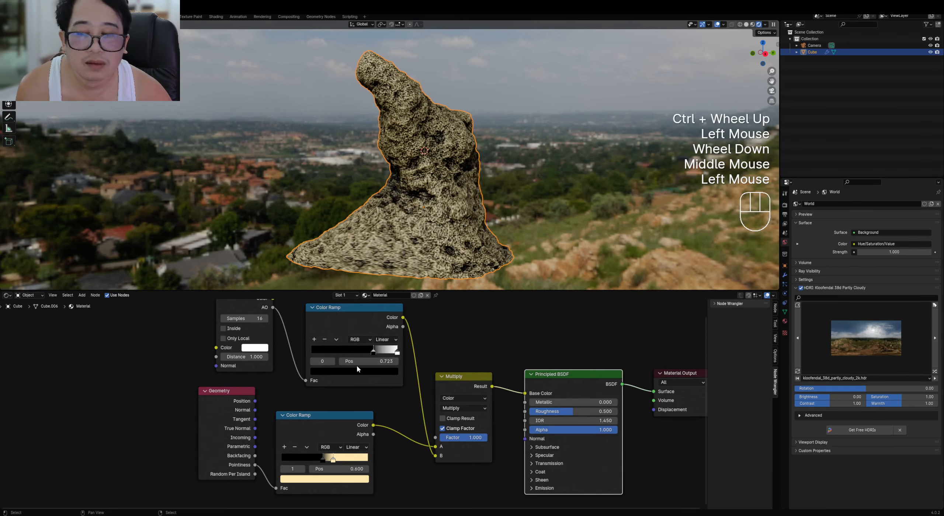
# Recolor the Ambient Occlusion Color Ramp's black stop dark brown with hue 0.045, saturation 0.918 and value 0.219
pyautogui.click(358, 371)
pyautogui.click(388, 256)
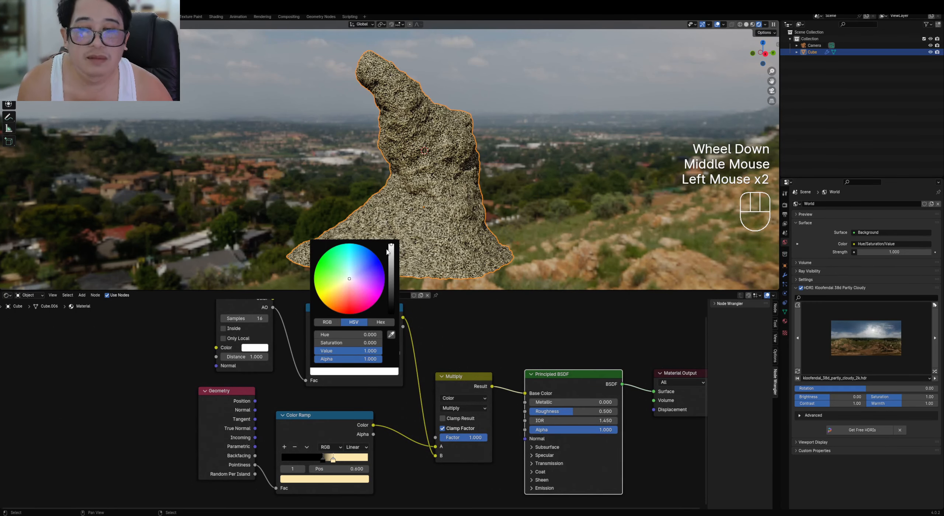
pyautogui.moveTo(344, 296); pyautogui.dragTo(338, 301)
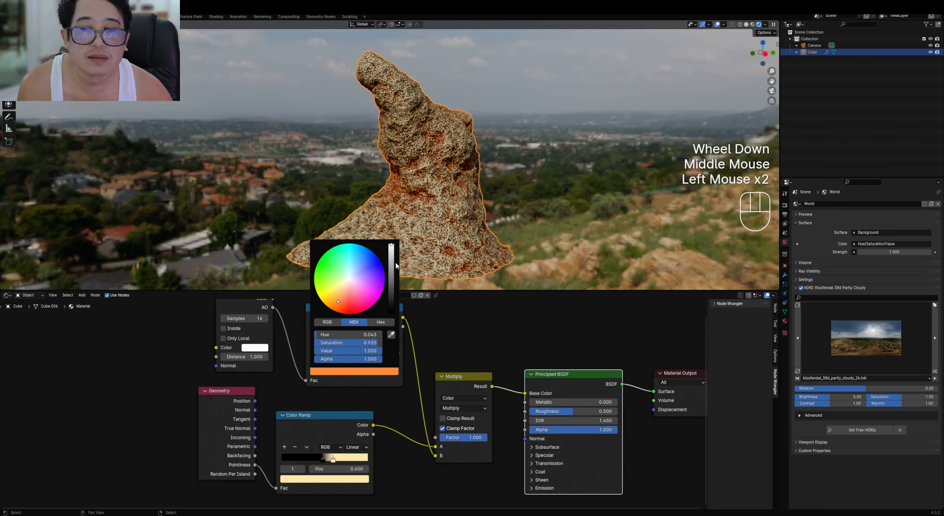
pyautogui.moveTo(394, 265)
pyautogui.mouseDown()
pyautogui.moveTo(391, 304)
pyautogui.moveTo(392, 278)
pyautogui.mouseUp()
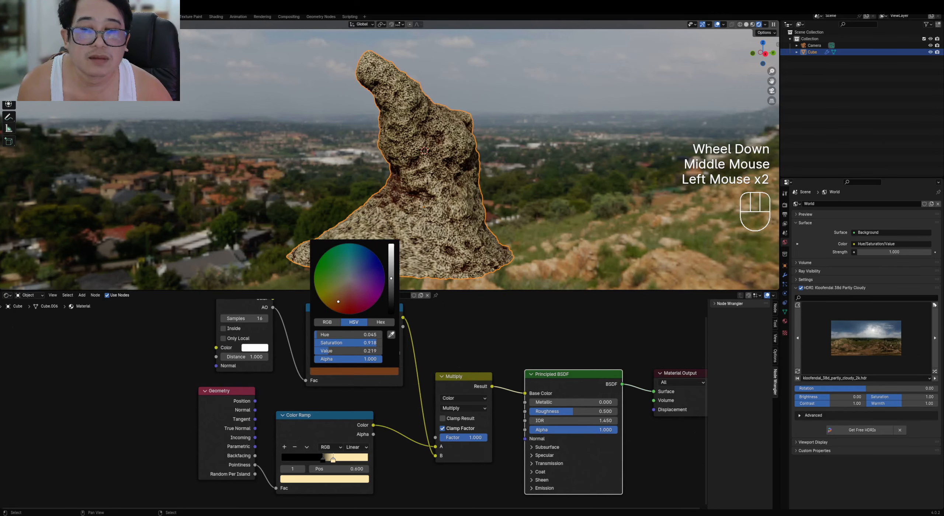
# Examine the brown tint in the rock's crevices from several angles and distances
pyautogui.moveTo(461, 207); pyautogui.dragTo(483, 280, button='middle')
pyautogui.scroll(-2, 464, 332)
pyautogui.moveTo(458, 340); pyautogui.dragTo(378, 395, button='middle')
pyautogui.scroll(2, 378, 395)
pyautogui.moveTo(413, 162); pyautogui.dragTo(488, 218, button='middle')
pyautogui.scroll(-1, 394, 346)
pyautogui.moveTo(394, 346); pyautogui.dragTo(387, 384, button='middle')
pyautogui.scroll(1, 369, 380)
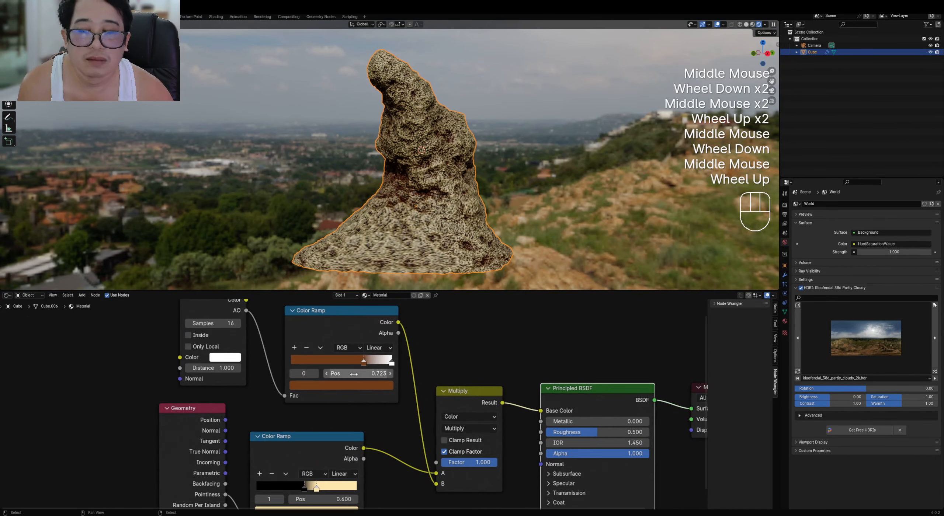
# Try a pale purple tint on the Ambient Occlusion Color Ramp's white stop and return its saturation to 0
pyautogui.click(318, 372)
pyautogui.click(325, 386)
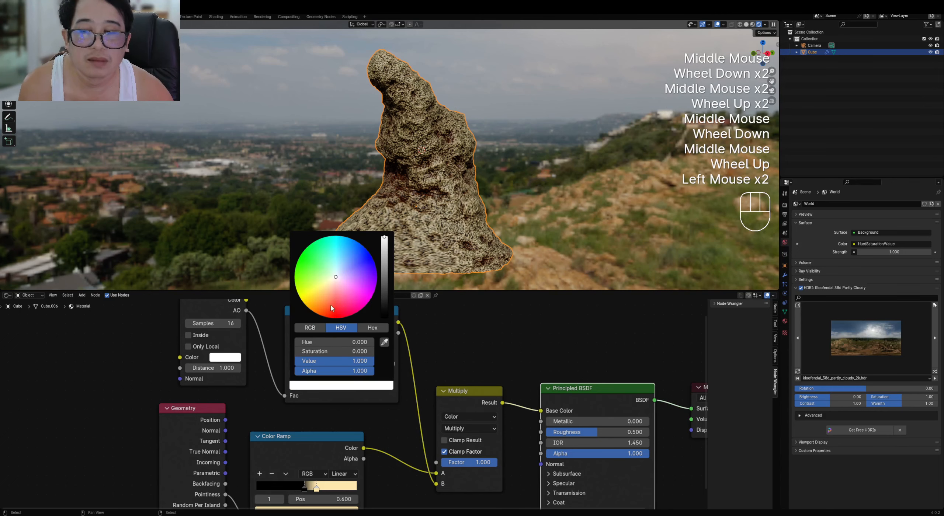
pyautogui.moveTo(331, 306); pyautogui.dragTo(358, 263)
pyautogui.click(346, 275)
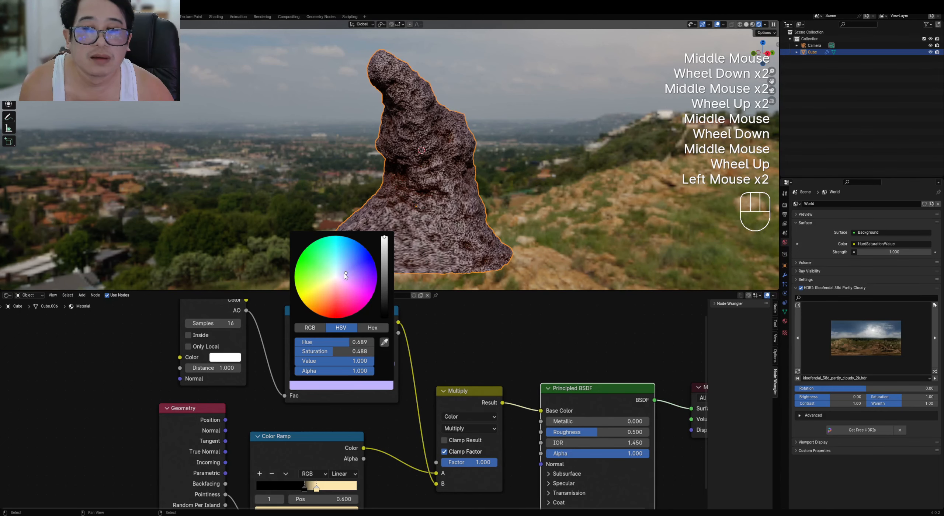
pyautogui.click(340, 353)
pyautogui.moveTo(344, 354); pyautogui.dragTo(303, 353)
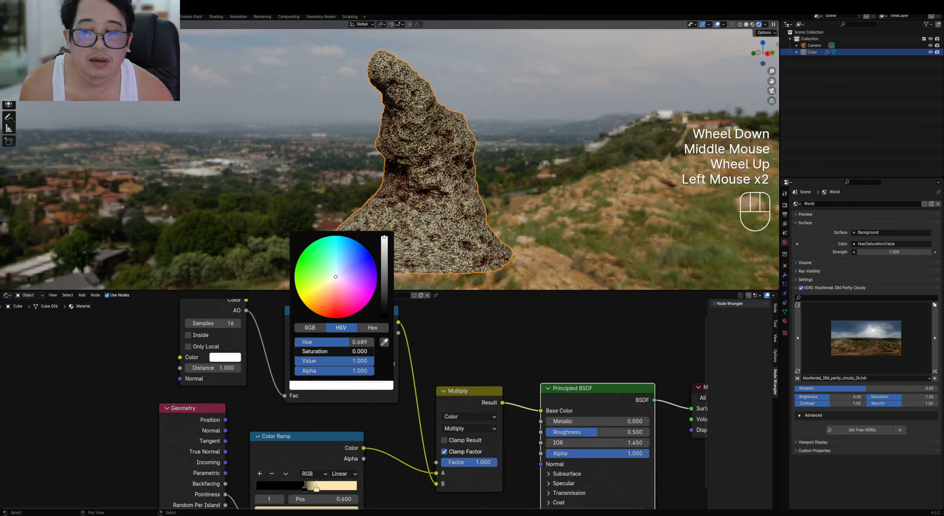
# Check the rock from another side and move the Ambient Occlusion Color Ramp's brown stop to 0.831
pyautogui.moveTo(496, 243); pyautogui.dragTo(527, 243, button='middle')
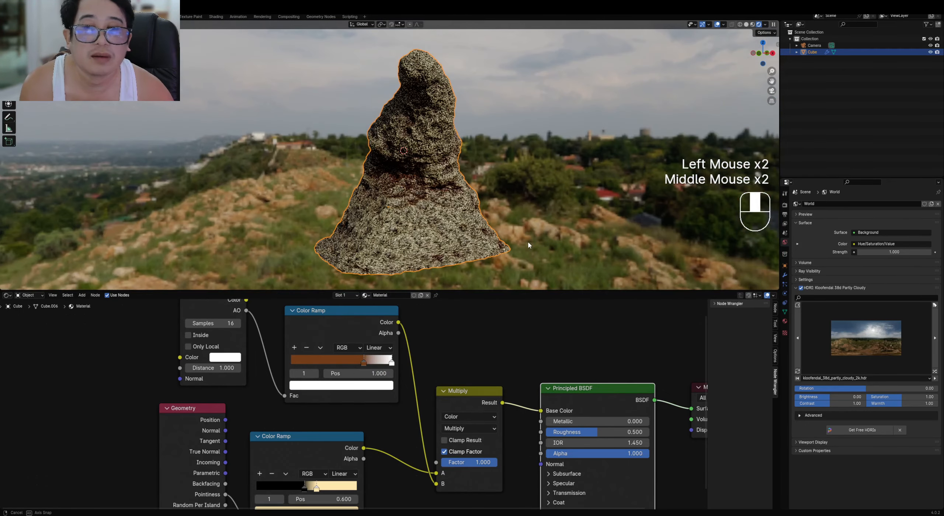
pyautogui.scroll(-3, 361, 399)
pyautogui.moveTo(394, 435); pyautogui.dragTo(394, 401, button='middle')
pyautogui.scroll(2, 393, 354)
pyautogui.scroll(1, 393, 350)
pyautogui.moveTo(392, 352); pyautogui.dragTo(411, 395, button='middle')
pyautogui.scroll(1, 391, 383)
pyautogui.moveTo(376, 373)
pyautogui.mouseDown()
pyautogui.moveTo(353, 373)
pyautogui.moveTo(388, 374)
pyautogui.mouseUp()
# Return to solid shading and save rock.blend
pyautogui.press('z')
pyautogui.scroll(-2, 535, 177)
pyautogui.moveTo(516, 184); pyautogui.dragTo(439, 158, button='middle')
pyautogui.hotkey('ctrl', 's')
pyautogui.scroll(2, 439, 158)
# Place the 3D cursor on the rock's flank and add a scaled-down UV sphere there
pyautogui.click(436, 155)
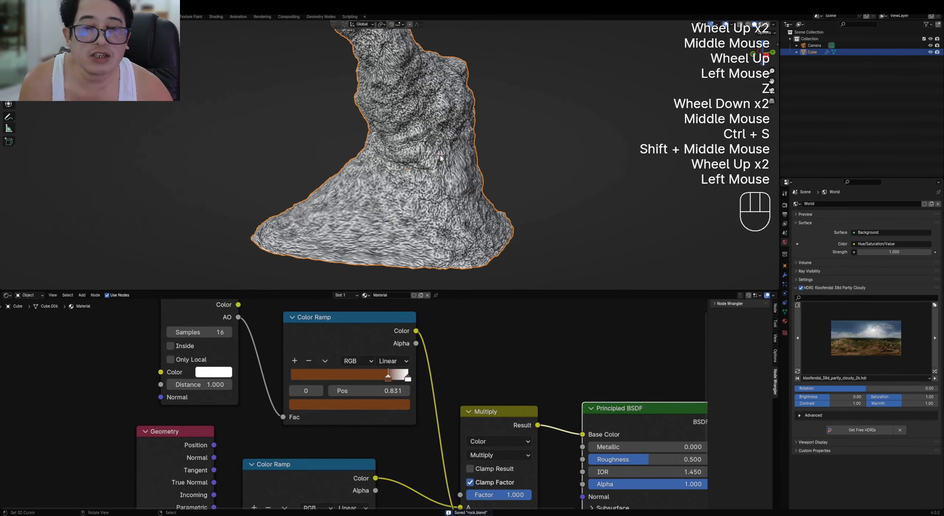
pyautogui.hotkey('shift', 'a')
pyautogui.moveTo(438, 165)
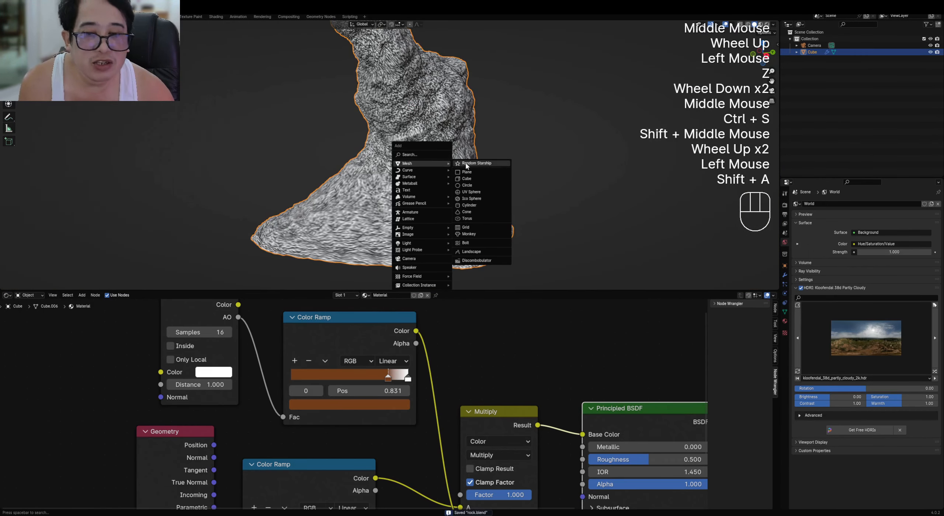
pyautogui.click(471, 192)
pyautogui.press('s')
pyautogui.middleClick(455, 165)
pyautogui.moveTo(455, 165)
pyautogui.mouseDown(button='middle')
pyautogui.moveTo(482, 160)
pyautogui.moveTo(466, 164)
pyautogui.mouseUp(button='middle')
# Select the rock and view it together with the sphere in rendered shading
pyautogui.rightClick(426, 125)
pyautogui.press('z')
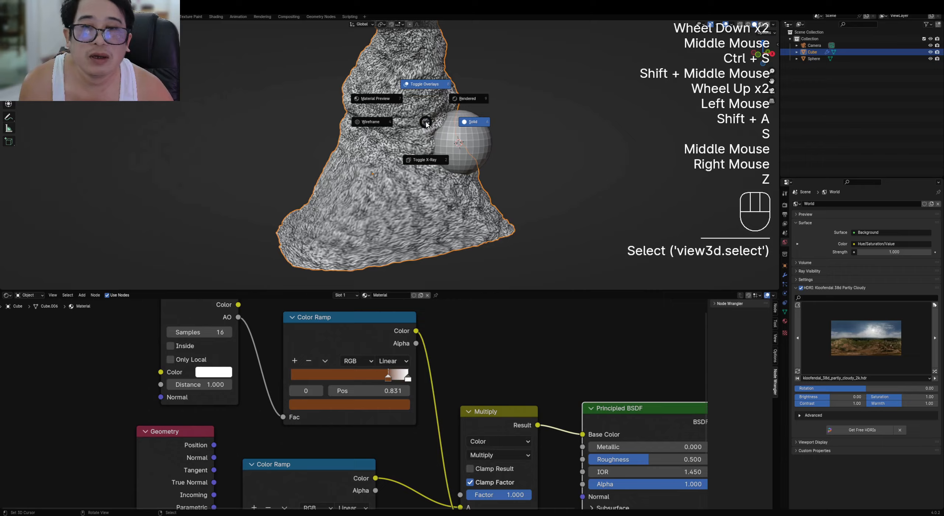
pyautogui.click(456, 106)
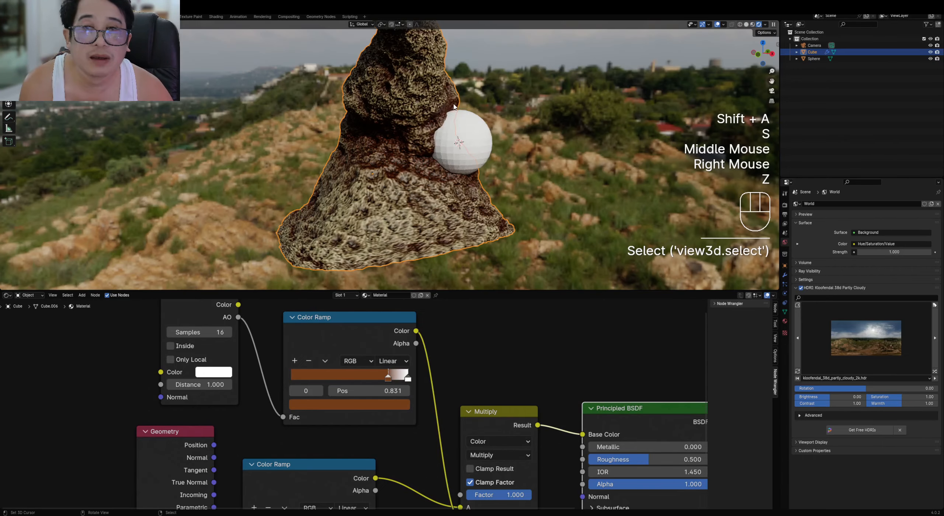
pyautogui.moveTo(522, 135); pyautogui.dragTo(488, 148, button='middle')
# Select the sphere and move it down onto the rock's lower slope
pyautogui.rightClick(475, 137)
pyautogui.press('g')
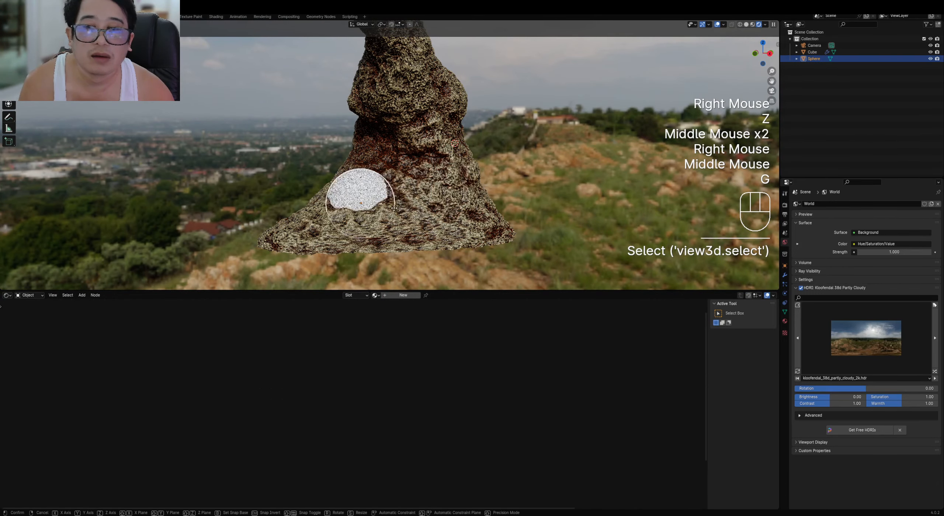
pyautogui.click(392, 206)
pyautogui.press('g')
pyautogui.moveTo(391, 207)
pyautogui.mouseDown(button='middle')
pyautogui.moveTo(370, 185)
pyautogui.moveTo(393, 189)
pyautogui.mouseUp(button='middle')
pyautogui.click(368, 183)
# Switch back to solid shading and examine the sphere on the rock's base up close
pyautogui.moveTo(393, 189)
pyautogui.keyDown('shift'); pyautogui.mouseDown(button='middle')
pyautogui.moveTo(432, 152)
pyautogui.moveTo(385, 151)
pyautogui.mouseUp(button='middle'); pyautogui.keyUp('shift')
pyautogui.scroll(4, 432, 151)
pyautogui.press('z')
pyautogui.click(431, 151)
pyautogui.scroll(-1, 432, 151)
pyautogui.scroll(2, 385, 151)
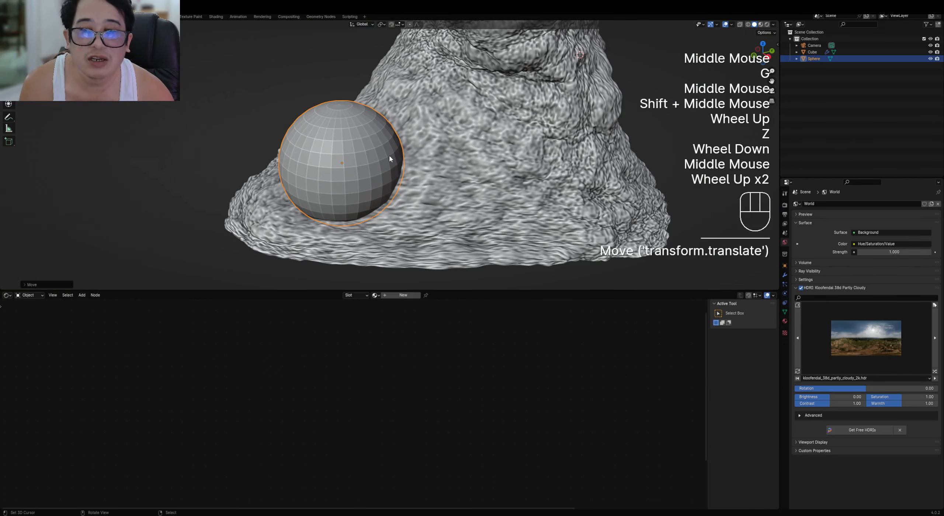
# Select the rock in rendered shading and try moving it relative to the sphere to compare the contact shading
pyautogui.scroll(-1, 389, 156)
pyautogui.moveTo(389, 156); pyautogui.dragTo(382, 151, button='middle')
pyautogui.press('z')
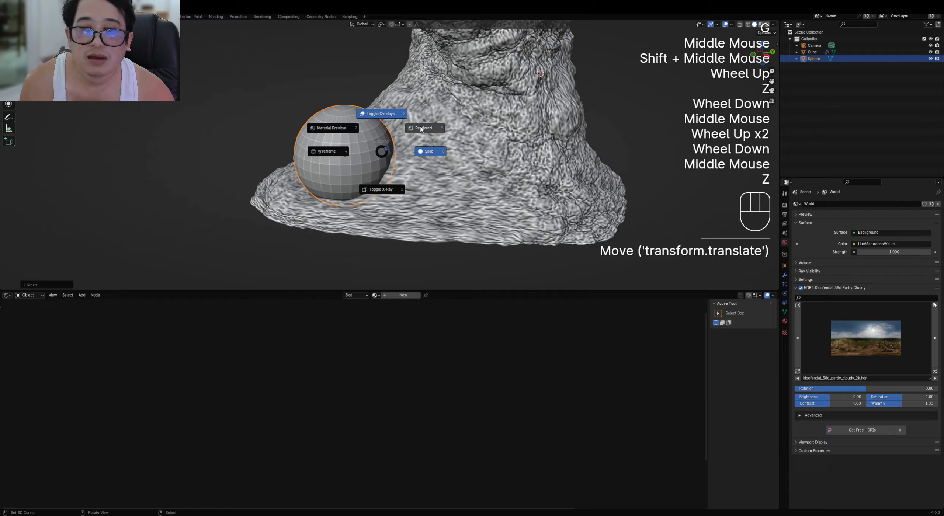
pyautogui.click(376, 147)
pyautogui.rightClick(373, 148)
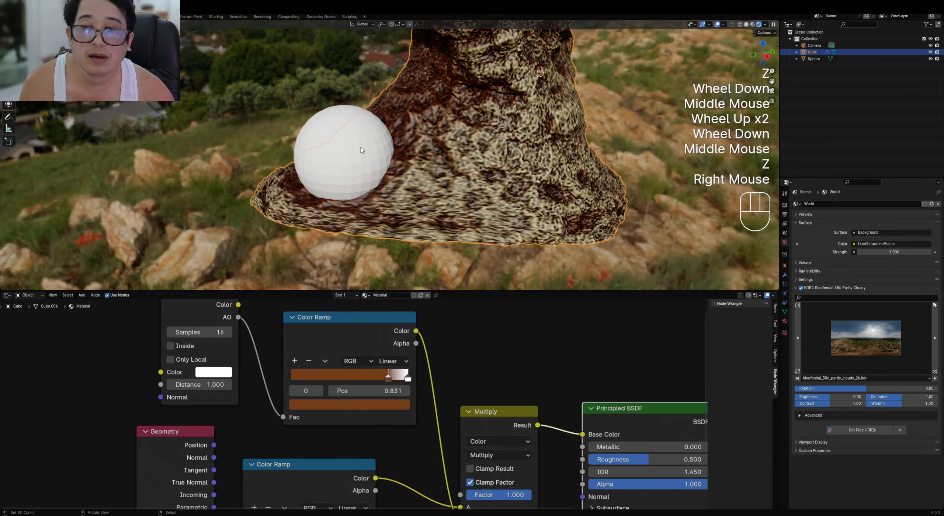
pyautogui.press('g')
pyautogui.press('g')
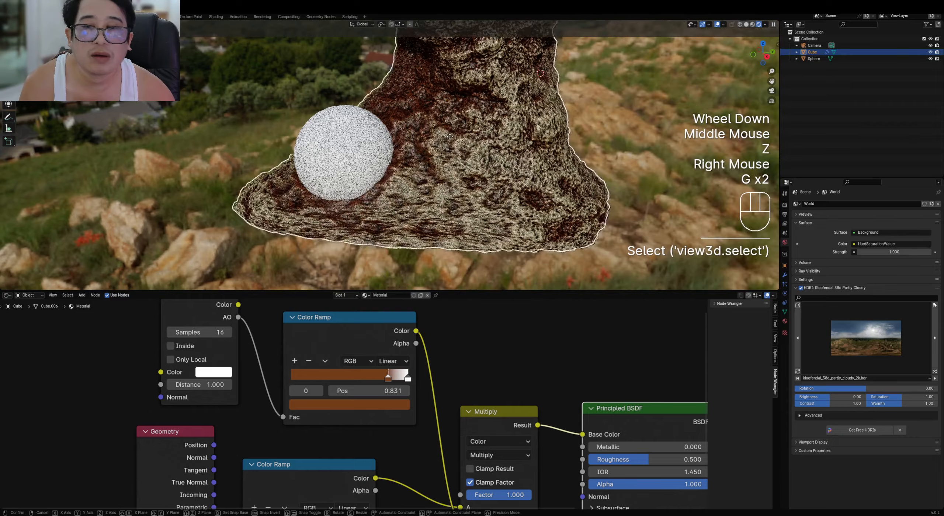
# Enable Only Local on the rock material's Ambient Occlusion node and view the rock with the sphere in rendered shading
pyautogui.press('z')
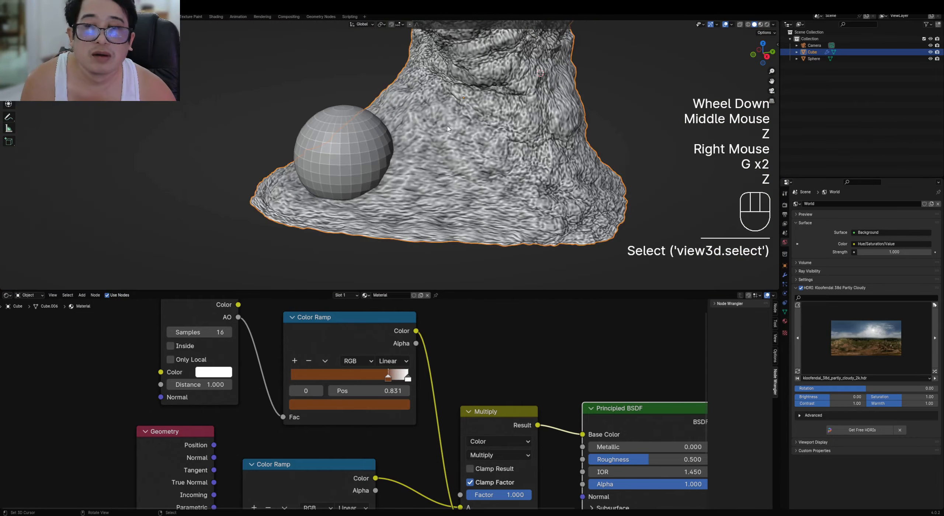
pyautogui.scroll(-2, 424, 122)
pyautogui.moveTo(425, 121)
pyautogui.mouseDown(button='middle')
pyautogui.moveTo(436, 173)
pyautogui.moveTo(467, 161)
pyautogui.moveTo(369, 155)
pyautogui.moveTo(411, 167)
pyautogui.mouseUp(button='middle')
pyautogui.scroll(1, 466, 161)
pyautogui.scroll(-2, 424, 160)
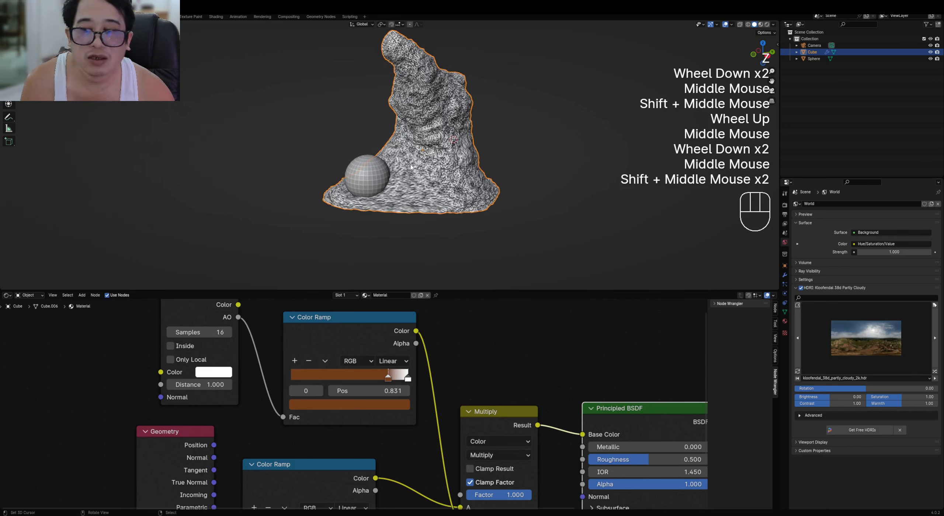
pyautogui.click(187, 361)
pyautogui.press('z')
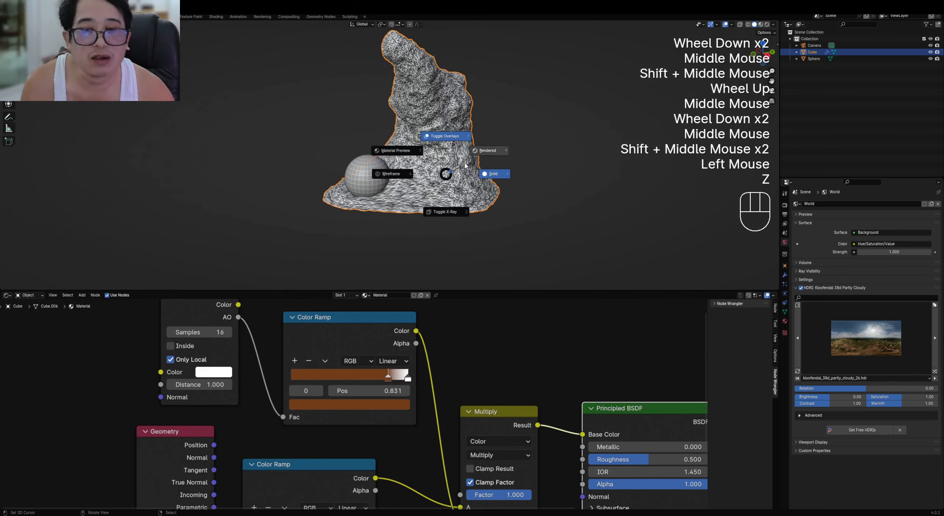
pyautogui.click(487, 151)
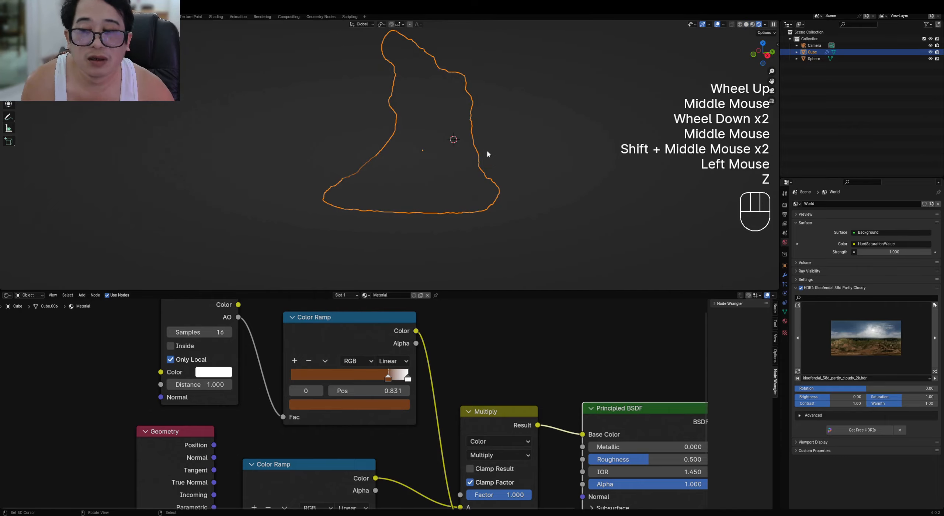
pyautogui.scroll(2, 409, 189)
pyautogui.rightClick(461, 178)
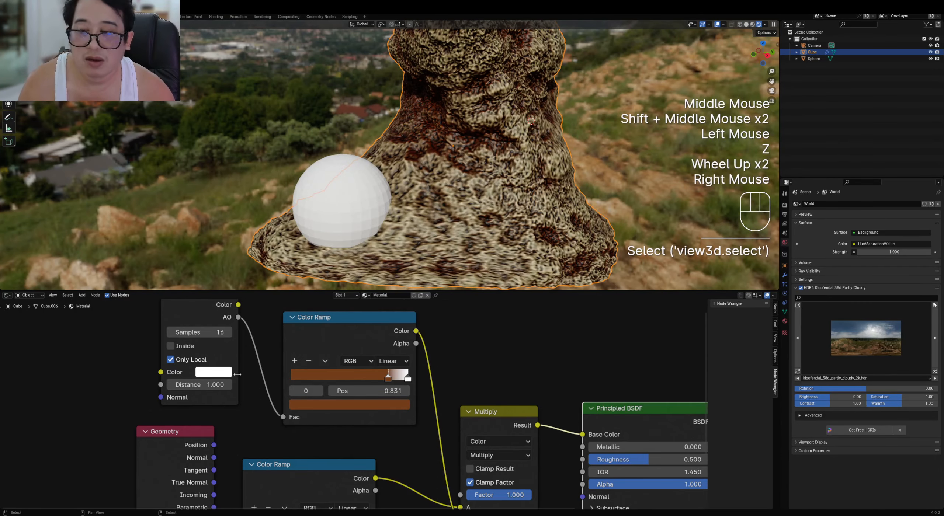
# Compare the Ambient Occlusion node's shading on the rock with Only Local switched off and on
pyautogui.click(188, 362)
pyautogui.click(188, 362)
pyautogui.click(188, 361)
pyautogui.click(188, 361)
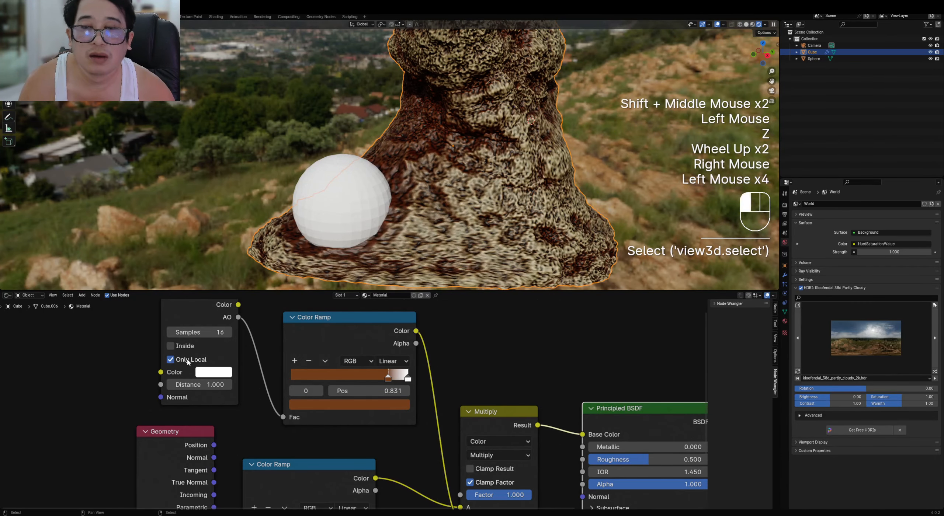
# Delete the white sphere and reselect the rock
pyautogui.rightClick(350, 218)
pyautogui.press('x')
pyautogui.rightClick(469, 168)
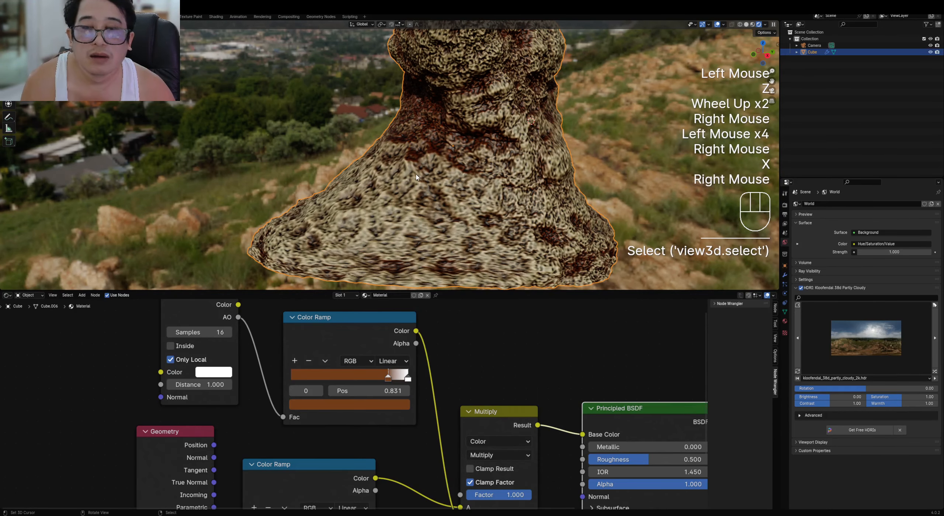
# Examine the rock in solid and rendered shading from several angles, up close and from afar
pyautogui.scroll(-1, 468, 169)
pyautogui.press('z')
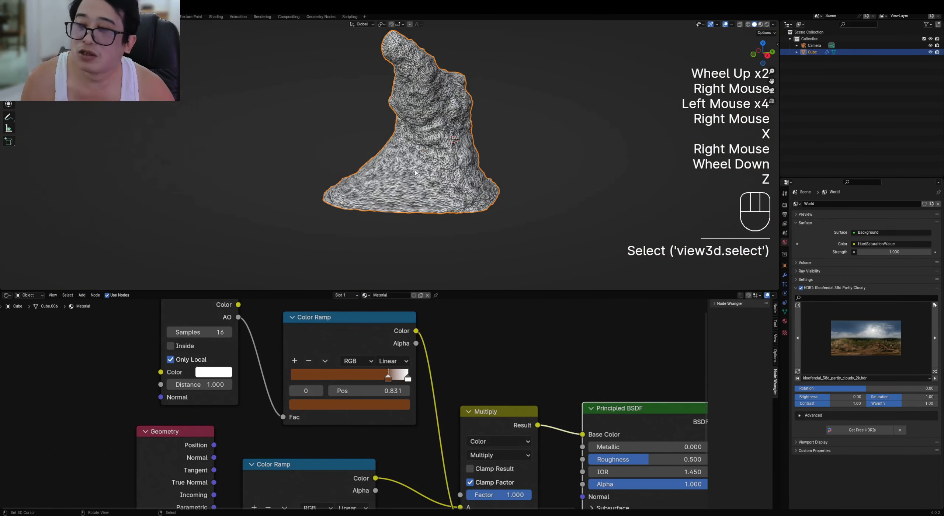
pyautogui.keyDown('shift'); pyautogui.moveTo(415, 172); pyautogui.dragTo(405, 199, button='middle'); pyautogui.keyUp('shift')
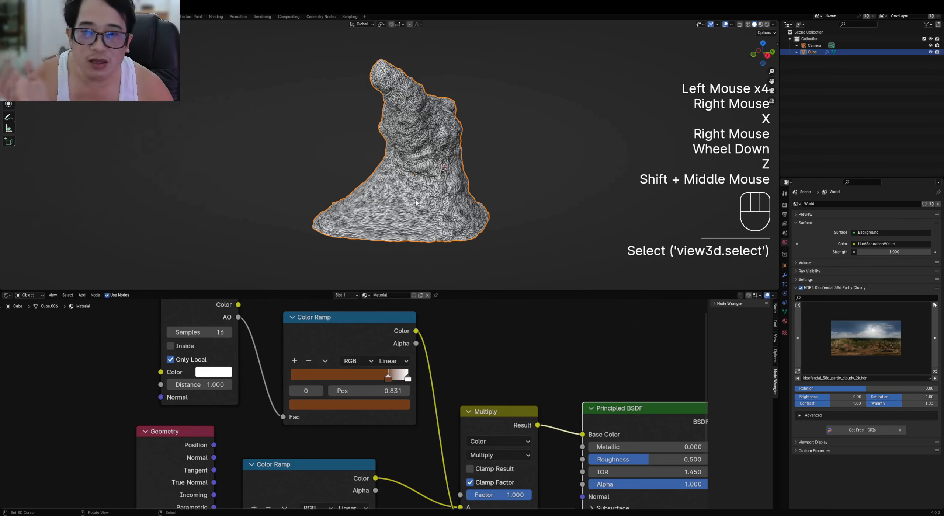
pyautogui.moveTo(389, 193); pyautogui.dragTo(438, 192, button='middle')
pyautogui.scroll(2, 439, 188)
pyautogui.press('z')
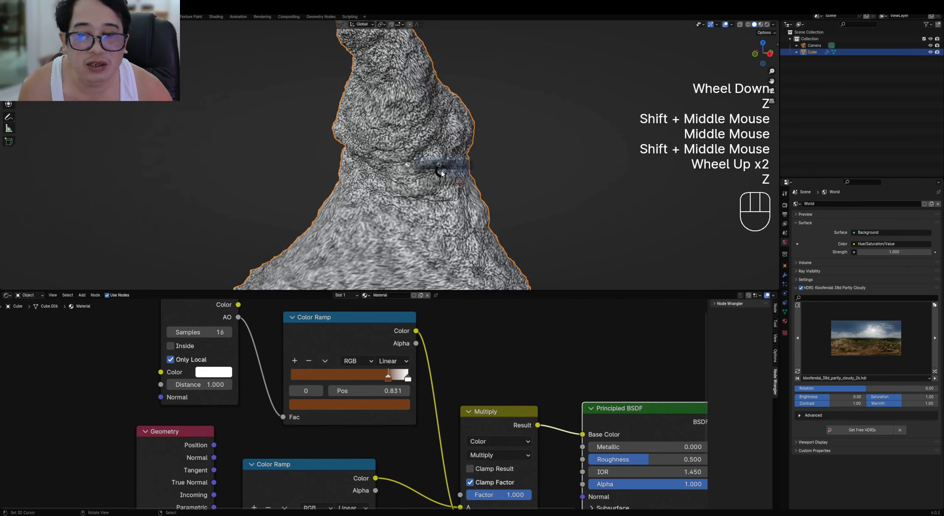
pyautogui.click(487, 149)
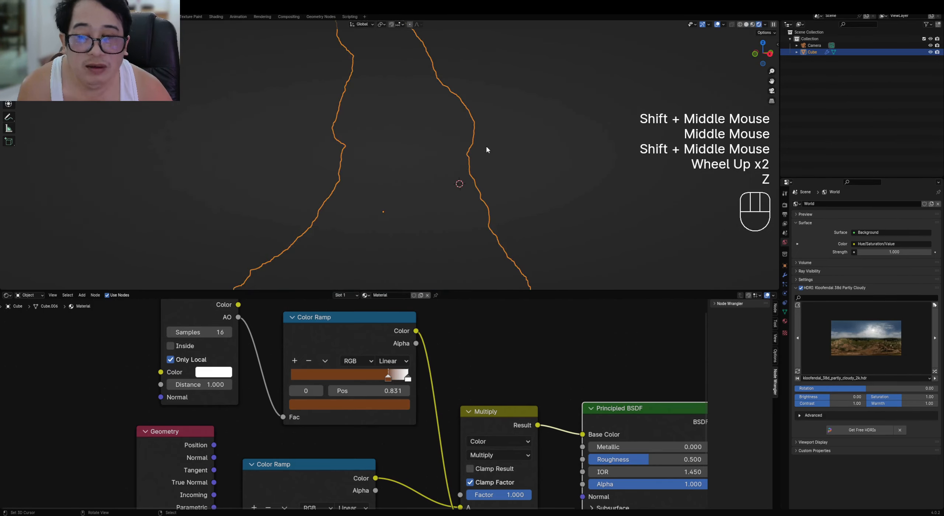
pyautogui.scroll(-1, 487, 148)
pyautogui.moveTo(414, 210)
pyautogui.mouseDown(button='middle')
pyautogui.moveTo(516, 206)
pyautogui.moveTo(428, 215)
pyautogui.mouseUp(button='middle')
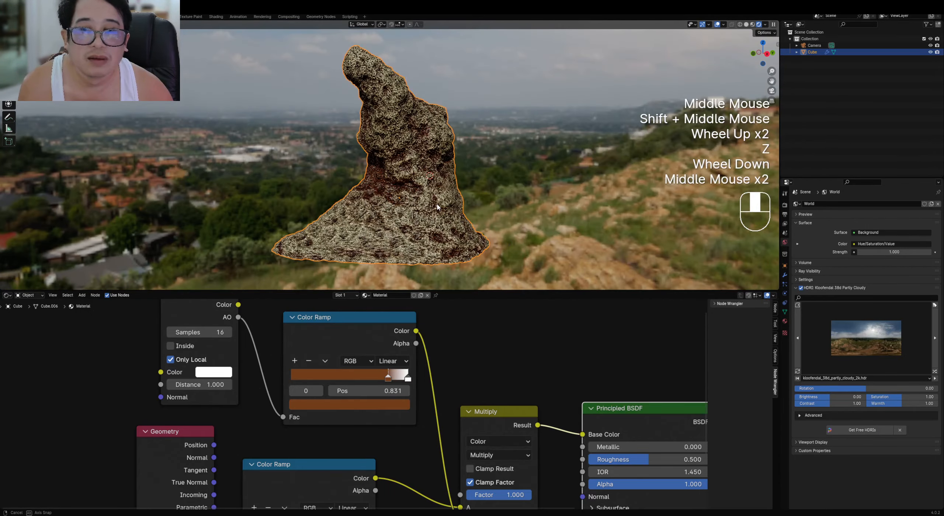
pyautogui.scroll(-2, 506, 347)
pyautogui.moveTo(506, 347); pyautogui.dragTo(474, 318, button='middle')
pyautogui.moveTo(493, 211); pyautogui.dragTo(457, 221, button='middle')
pyautogui.scroll(2, 457, 221)
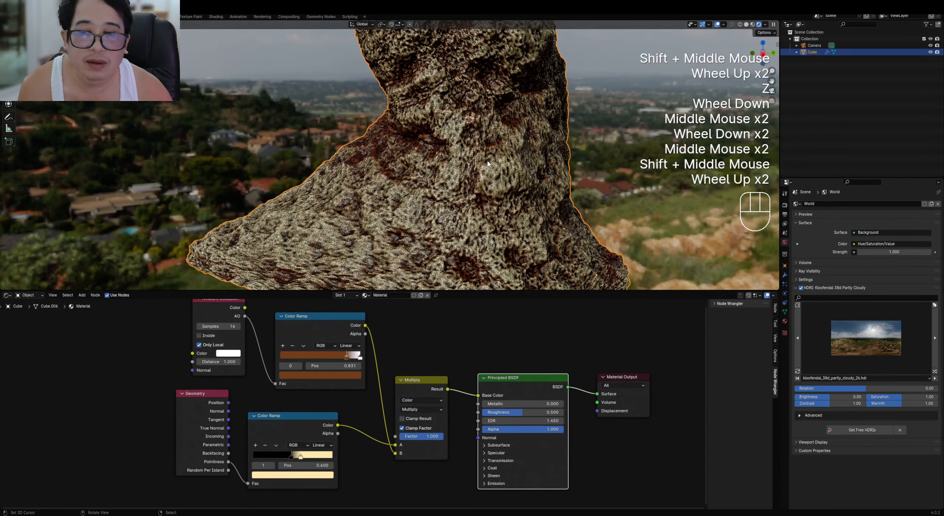
pyautogui.scroll(-1, 407, 341)
pyautogui.scroll(-1, 435, 232)
pyautogui.moveTo(412, 241); pyautogui.dragTo(453, 178, button='middle')
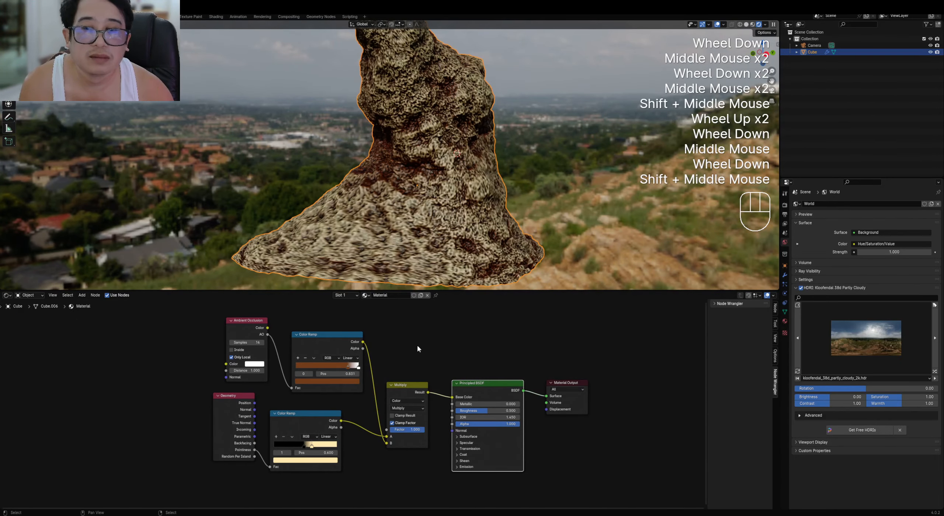
# Move the Material Output and Principled BSDF nodes away from the Multiply node, and switch the viewport to solid shading
pyautogui.scroll(3, 416, 344)
pyautogui.scroll(-2, 524, 409)
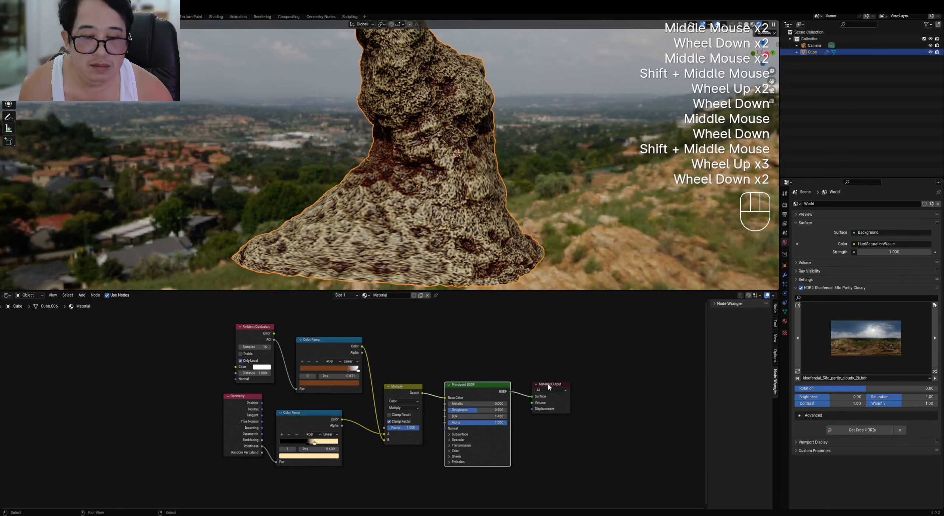
pyautogui.moveTo(547, 385); pyautogui.dragTo(639, 395)
pyautogui.moveTo(503, 392); pyautogui.dragTo(582, 401)
pyautogui.press('z')
pyautogui.click(576, 200)
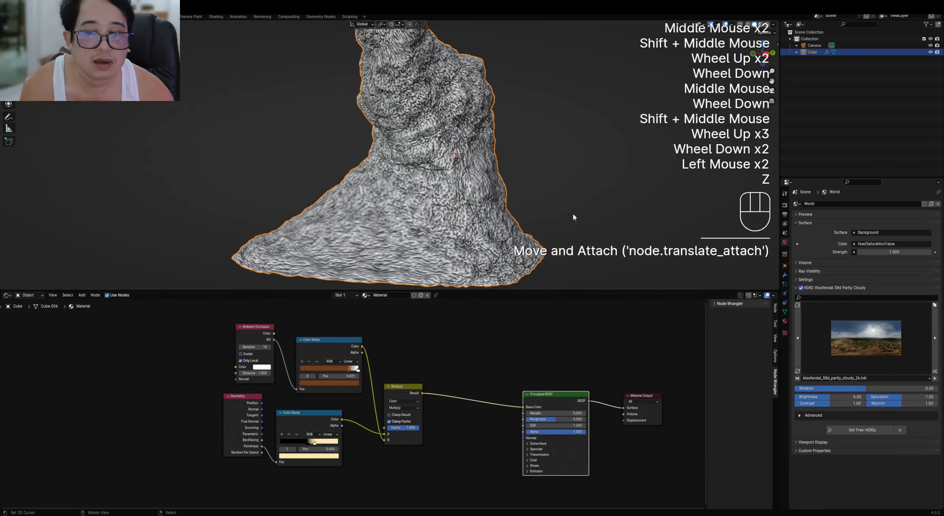
# Save the file and maximize the shader node editor
pyautogui.hotkey('ctrl', 's')
pyautogui.hotkey('ctrl', 'space')
pyautogui.moveTo(566, 286); pyautogui.dragTo(447, 265, button='middle')
pyautogui.scroll(3, 445, 274)
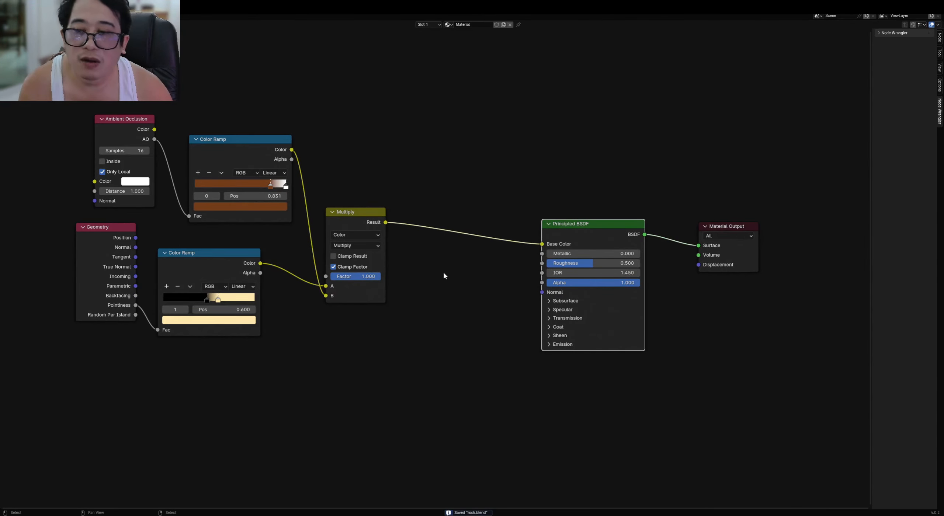
# Feed the Multiply result into Metallic and Roughness through a shared reroute, with a duplicate of the Pointiness Color Ramp inserted before it
pyautogui.moveTo(385, 222); pyautogui.dragTo(541, 265)
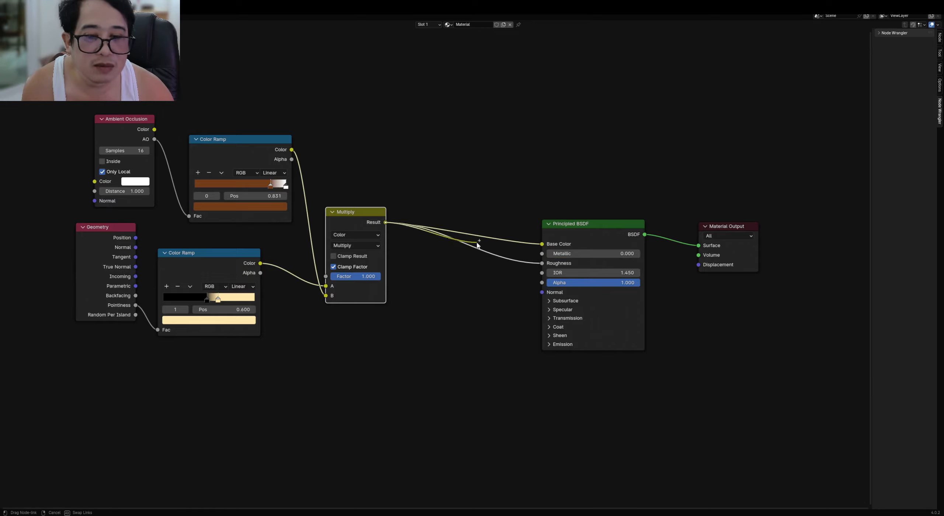
pyautogui.moveTo(541, 255); pyautogui.dragTo(542, 258)
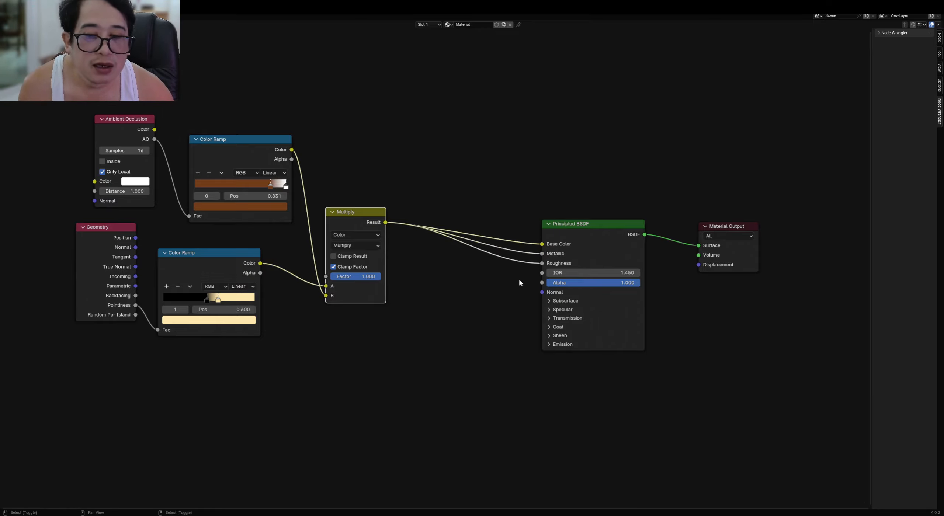
pyautogui.keyDown('shift'); pyautogui.moveTo(518, 252); pyautogui.dragTo(520, 263, button='right'); pyautogui.keyUp('shift')
pyautogui.hotkey('shift', 'd')
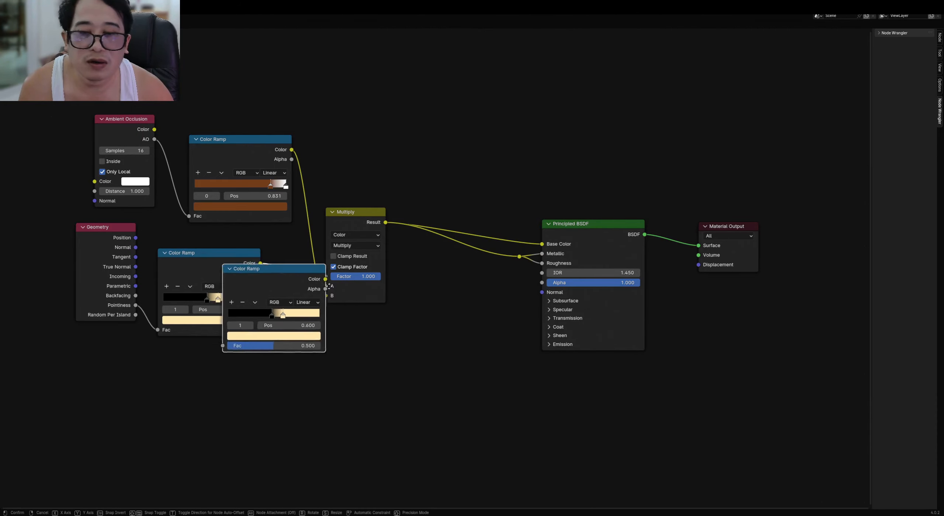
pyautogui.click(483, 262)
# Add an Invert Color node on the link between the reroute and Roughness, placed below the Metallic link
pyautogui.scroll(2, 541, 285)
pyautogui.hotkey('shift', 'a')
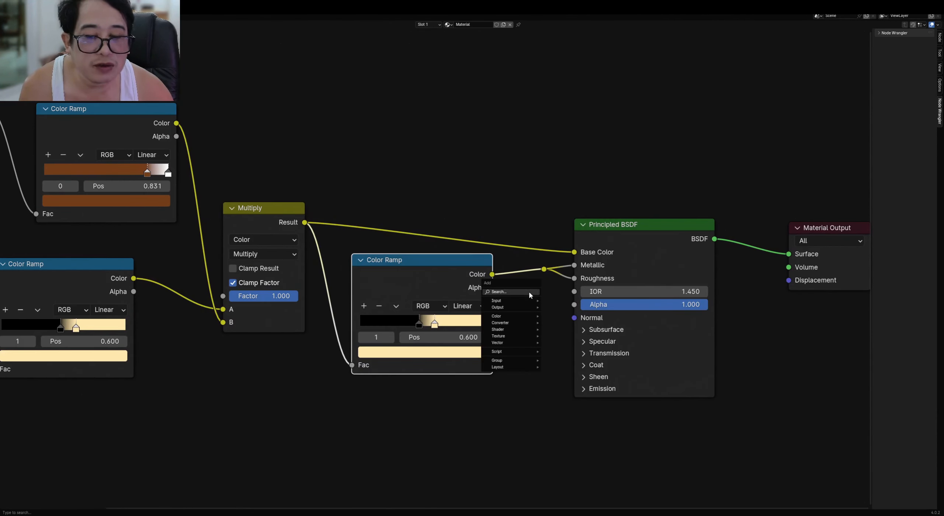
pyautogui.moveTo(508, 329)
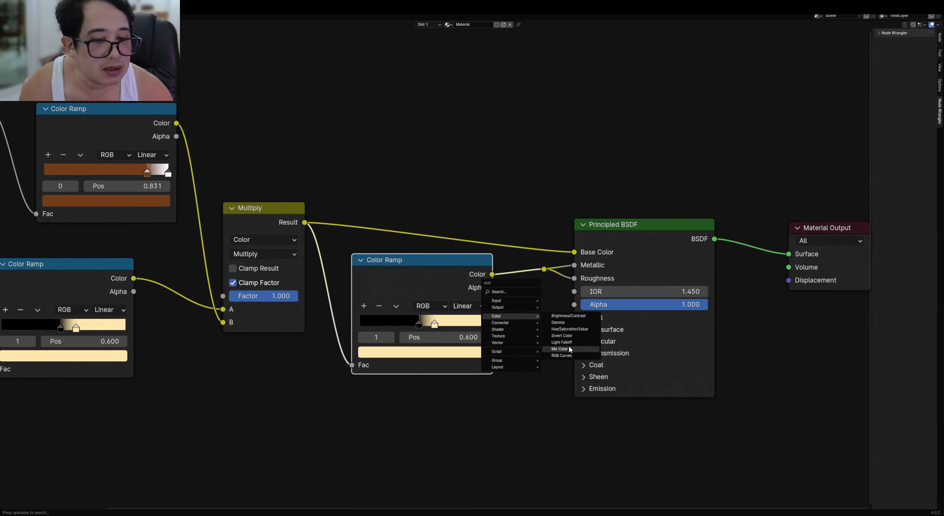
pyautogui.click(568, 337)
pyautogui.click(539, 274)
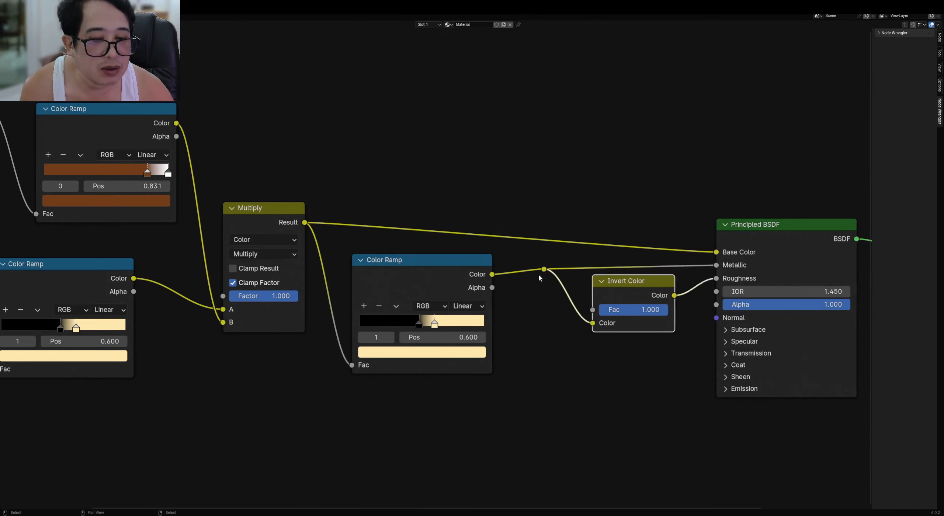
pyautogui.moveTo(646, 284); pyautogui.dragTo(644, 322)
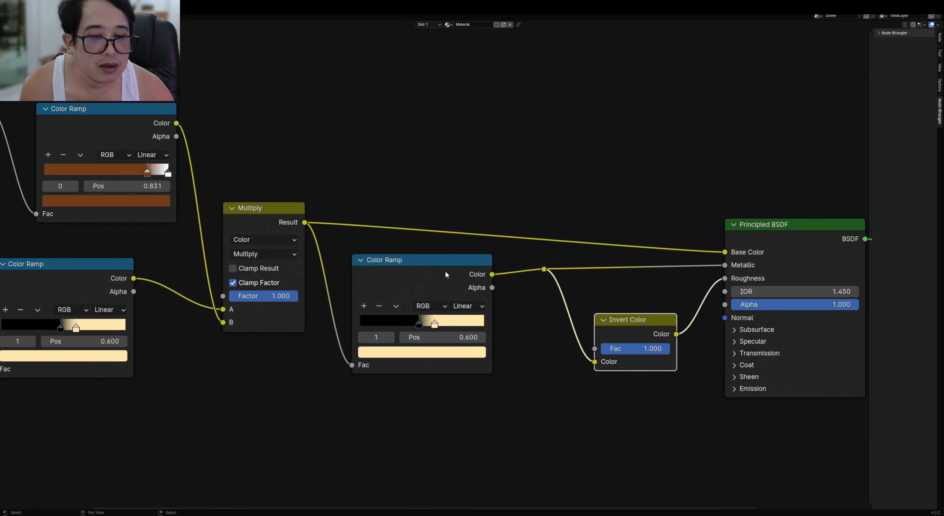
# Reset the duplicated Color Ramp to its default black-to-white gradient
pyautogui.moveTo(446, 271); pyautogui.dragTo(453, 270)
pyautogui.press('BackSpace')
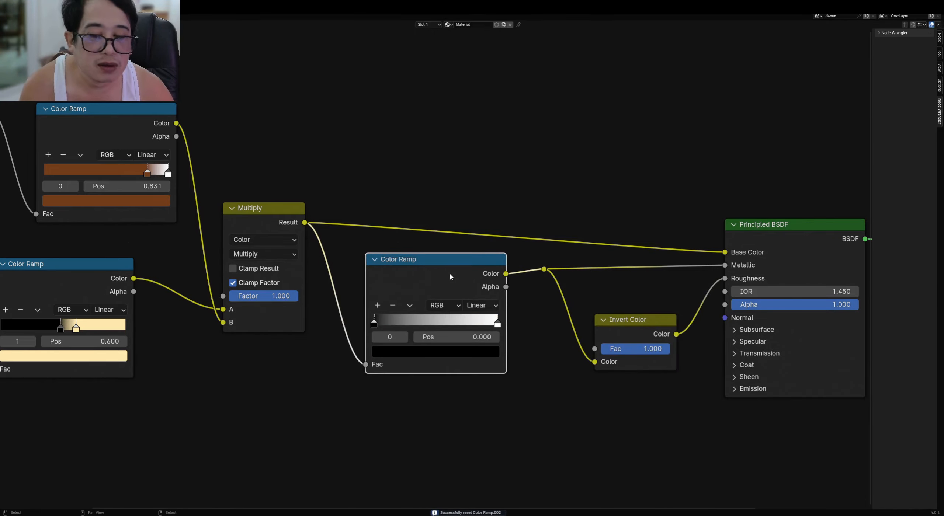
pyautogui.moveTo(695, 279); pyautogui.dragTo(672, 287, button='middle')
pyautogui.scroll(1, 666, 286)
pyautogui.moveTo(527, 278); pyautogui.dragTo(528, 298)
pyautogui.click(456, 328)
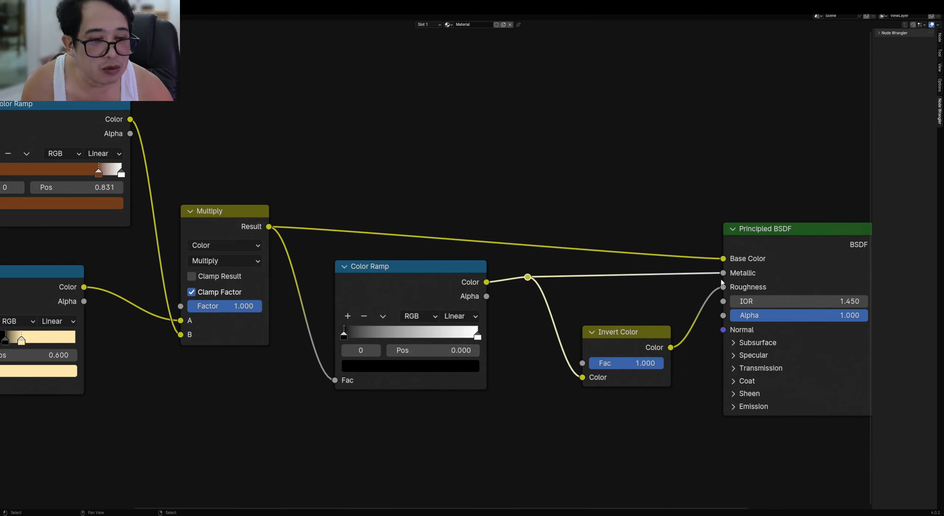
# Move the reroute after the new Color Ramp slightly lower and restore the split viewport and node editor layout
pyautogui.moveTo(747, 277); pyautogui.dragTo(660, 282, button='middle')
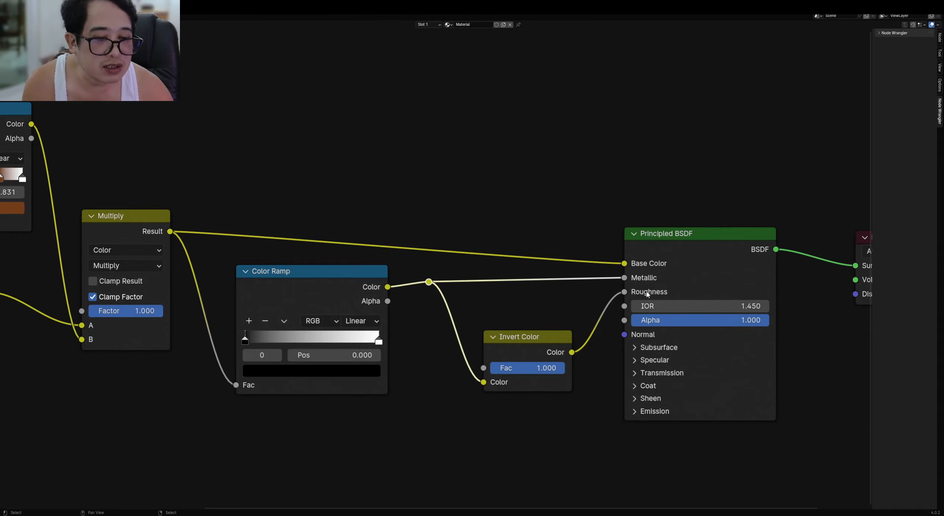
pyautogui.scroll(-2, 505, 283)
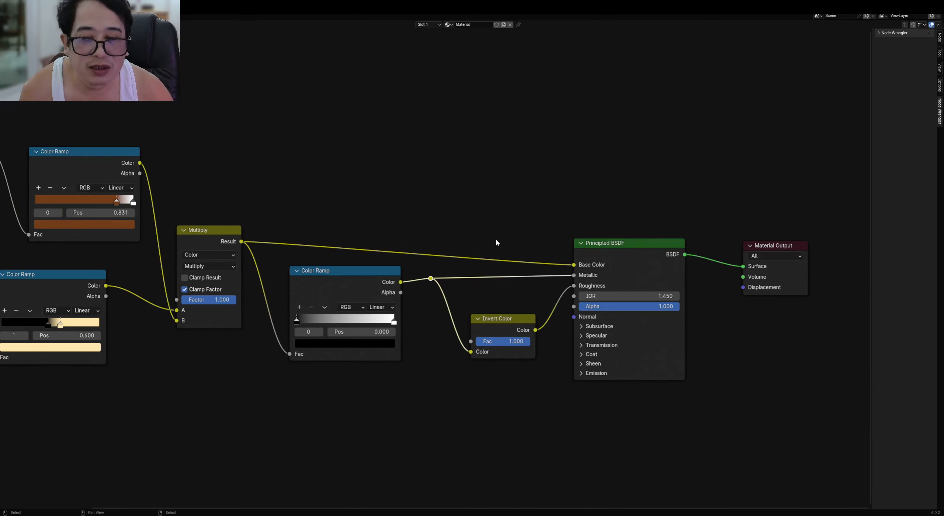
pyautogui.moveTo(432, 282); pyautogui.dragTo(441, 302)
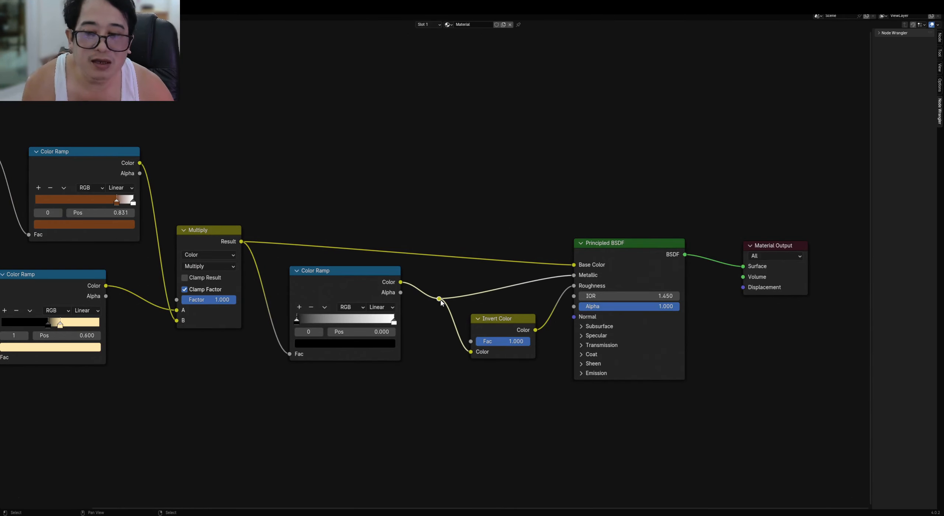
pyautogui.hotkey('ctrl', 'space')
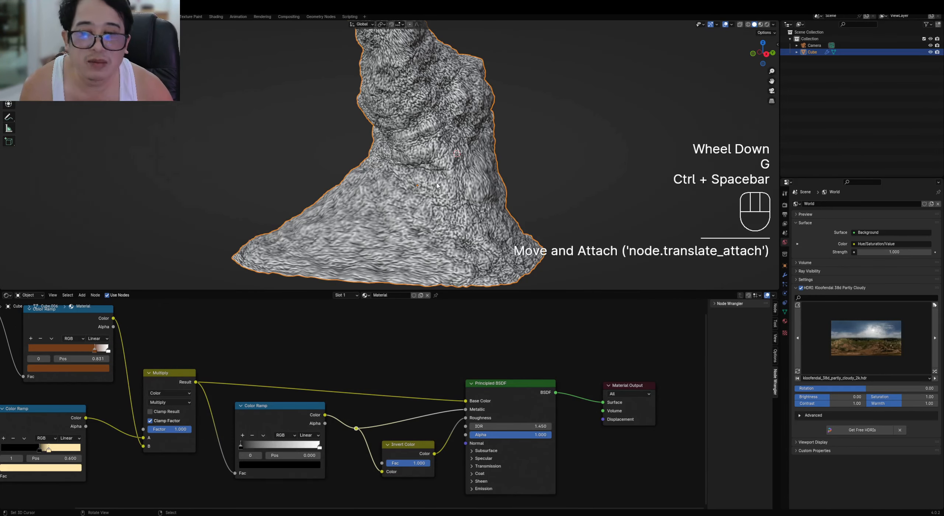
# In rendered shading, preview the new Color Ramp and tighten its gradient, with the dark stop at 0.154
pyautogui.press('z')
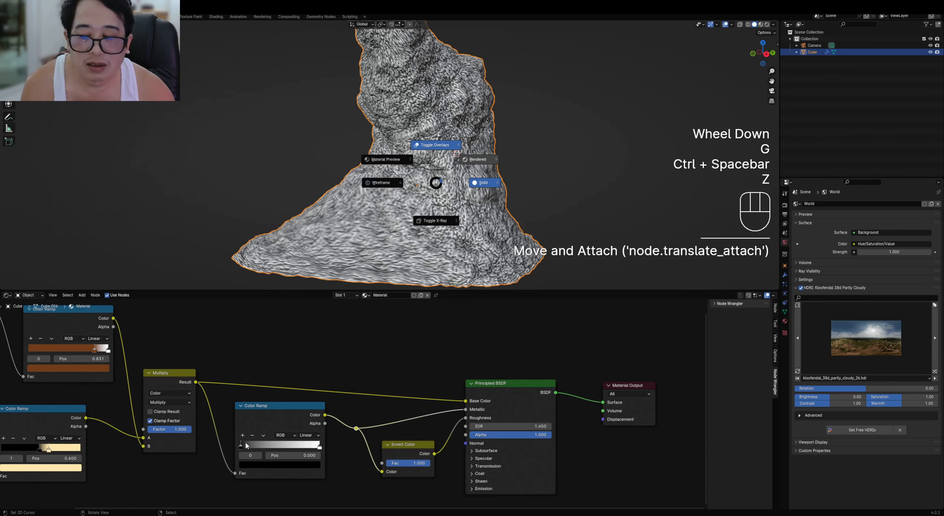
pyautogui.click(478, 160)
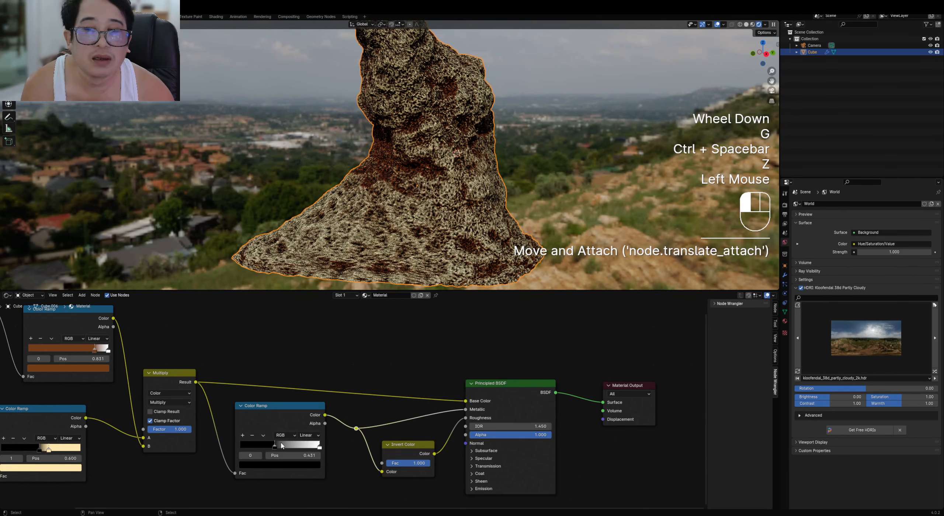
pyautogui.moveTo(320, 446); pyautogui.dragTo(256, 447)
pyautogui.keyDown('ctrl'); pyautogui.keyDown('shift'); pyautogui.click(282, 413); pyautogui.keyUp('shift'); pyautogui.keyUp('ctrl')
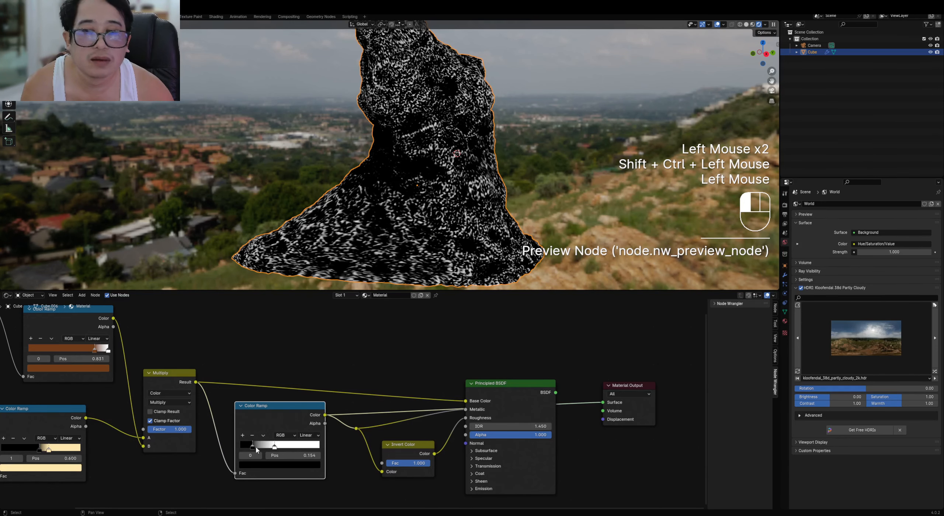
# Lighten the new Color Ramp's dark stop to dark gray and preview the Principled BSDF on the rock again
pyautogui.click(272, 464)
pyautogui.moveTo(314, 393); pyautogui.dragTo(314, 399)
pyautogui.keyDown('ctrl'); pyautogui.keyDown('shift'); pyautogui.click(538, 388); pyautogui.keyUp('shift'); pyautogui.keyUp('ctrl')
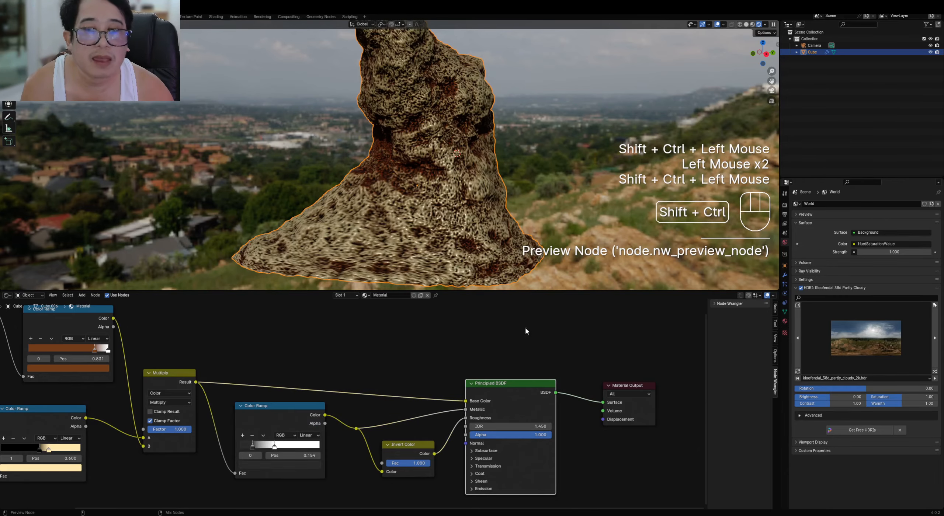
# Examine the rendered rock from several angles to judge its metallic and roughness response
pyautogui.moveTo(524, 258); pyautogui.dragTo(522, 174, button='middle')
pyautogui.scroll(-1, 443, 182)
pyautogui.moveTo(443, 181); pyautogui.dragTo(403, 195, button='middle')
pyautogui.scroll(2, 499, 203)
pyautogui.scroll(-1, 483, 174)
pyautogui.moveTo(513, 192); pyautogui.dragTo(442, 194, button='middle')
pyautogui.moveTo(594, 193); pyautogui.dragTo(484, 200, button='middle')
pyautogui.scroll(-2, 485, 196)
# Switch the viewport to solid shading and save the file
pyautogui.press('z')
pyautogui.hotkey('ctrl', 's')
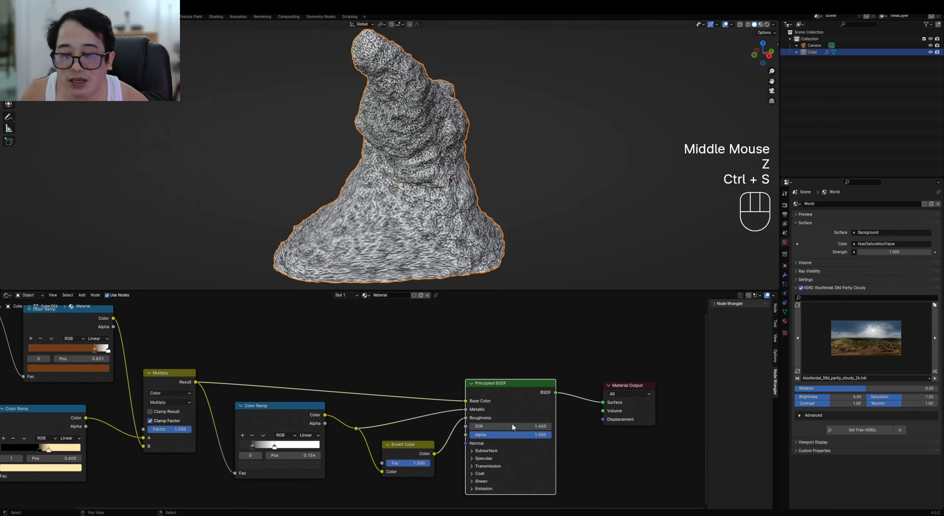
pyautogui.scroll(-2, 254, 406)
pyautogui.scroll(-2, 254, 406)
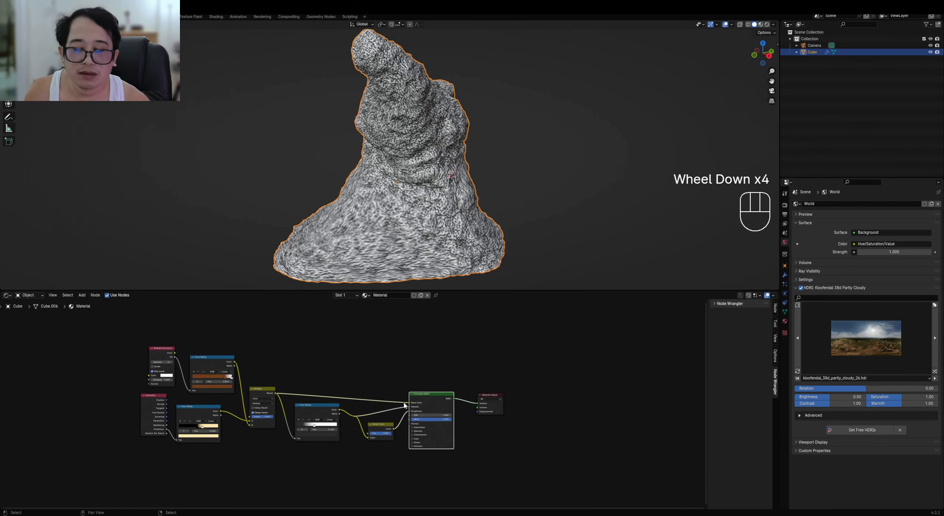
# Maximize the node editor and add one reroute across both links leaving the Multiply node's result
pyautogui.scroll(4, 459, 407)
pyautogui.hotkey('ctrl', 'space')
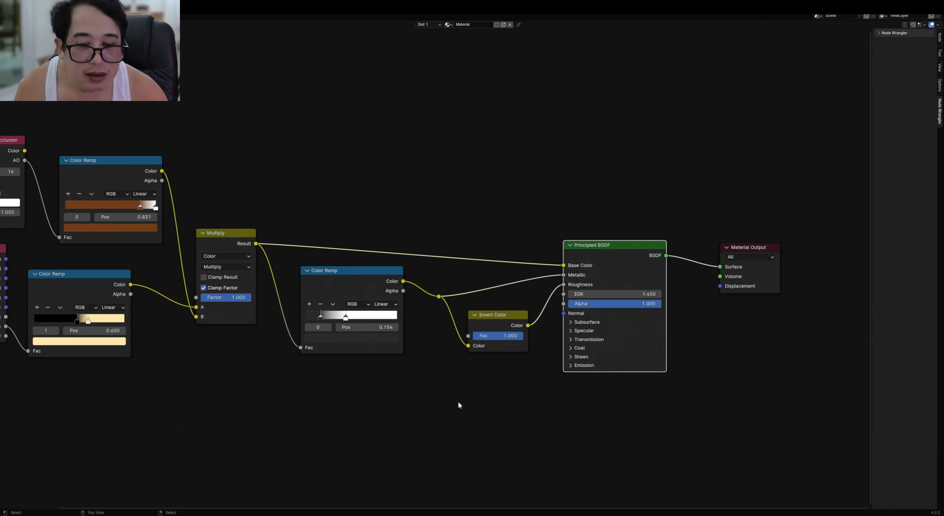
pyautogui.scroll(-2, 384, 255)
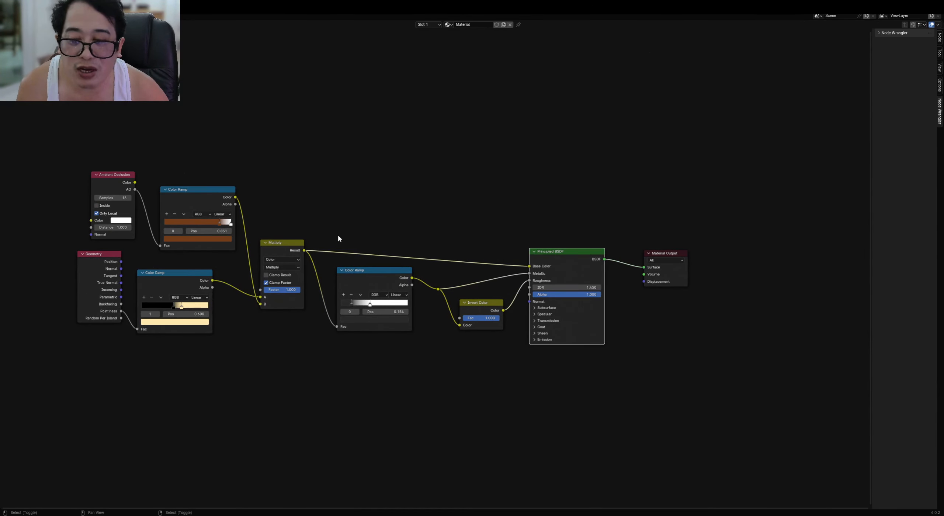
pyautogui.keyDown('shift'); pyautogui.moveTo(338, 239); pyautogui.dragTo(312, 356, button='right'); pyautogui.keyUp('shift')
# Select the Ambient Occlusion and Geometry nodes, their two Color Ramps and the Multiply node they feed
pyautogui.scroll(1, 492, 305)
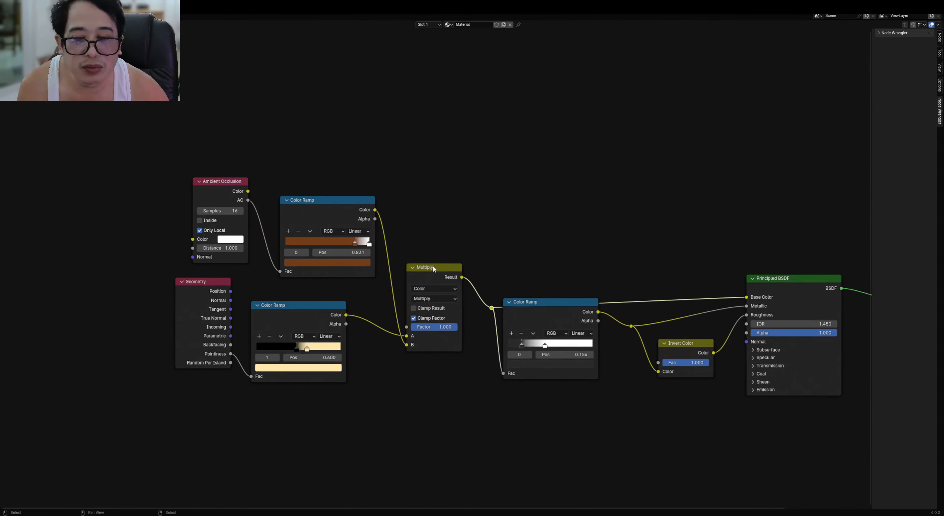
pyautogui.press('c')
pyautogui.moveTo(284, 245)
pyautogui.mouseDown()
pyautogui.moveTo(247, 269)
pyautogui.moveTo(382, 280)
pyautogui.mouseUp()
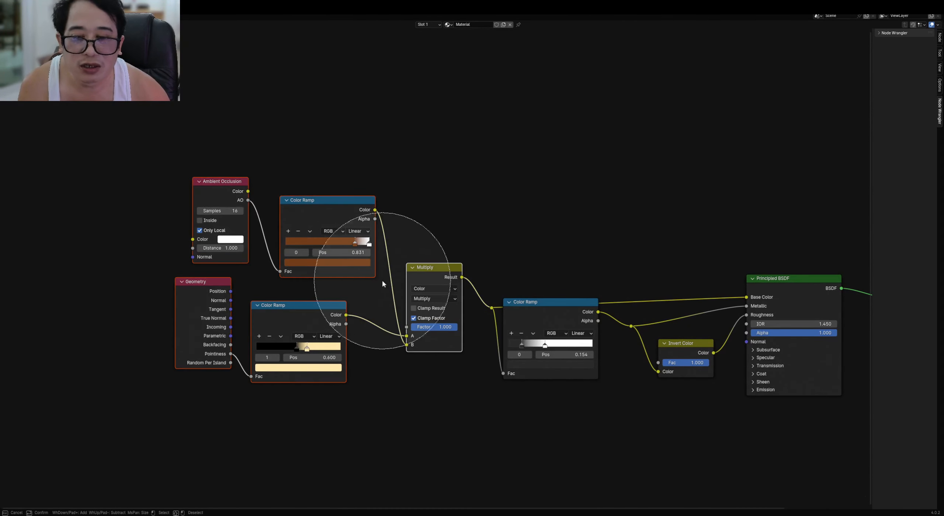
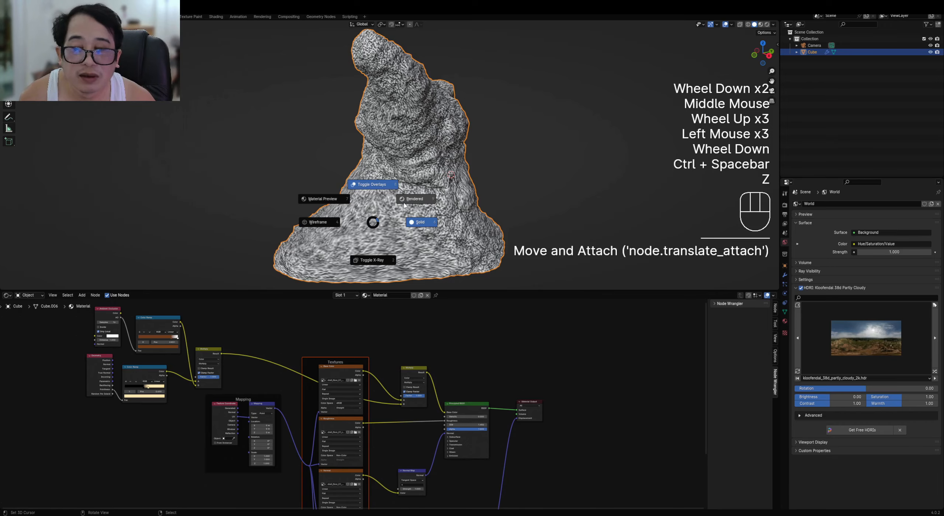
# Preview the textured rock up close in rendered shading, then return the viewport to solid shading
pyautogui.click(404, 205)
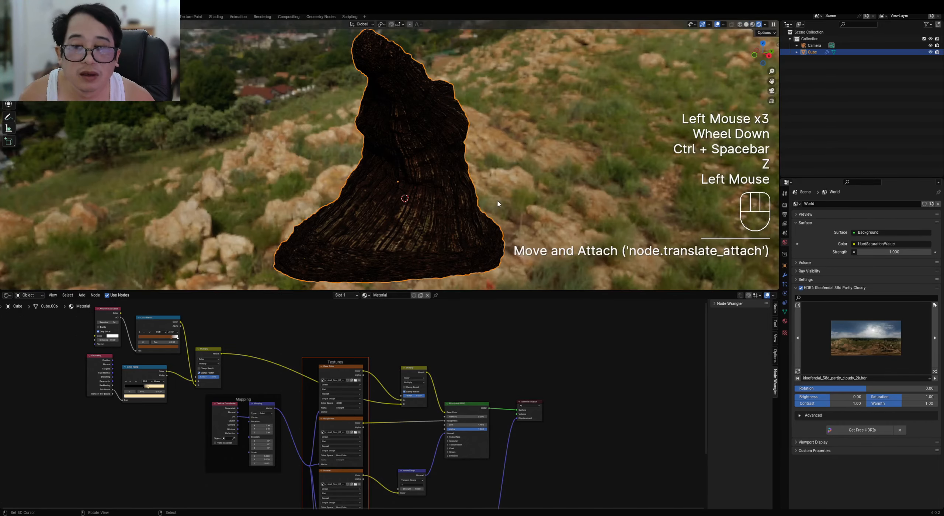
pyautogui.keyDown('shift'); pyautogui.moveTo(497, 201); pyautogui.dragTo(477, 221, button='middle'); pyautogui.keyUp('shift')
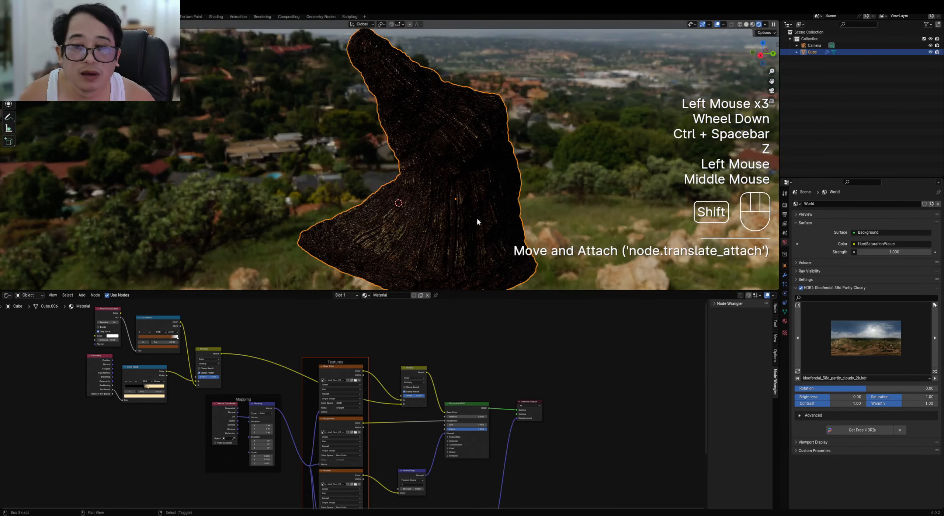
pyautogui.scroll(3, 443, 212)
pyautogui.moveTo(414, 205); pyautogui.dragTo(448, 183, button='middle')
pyautogui.press('z')
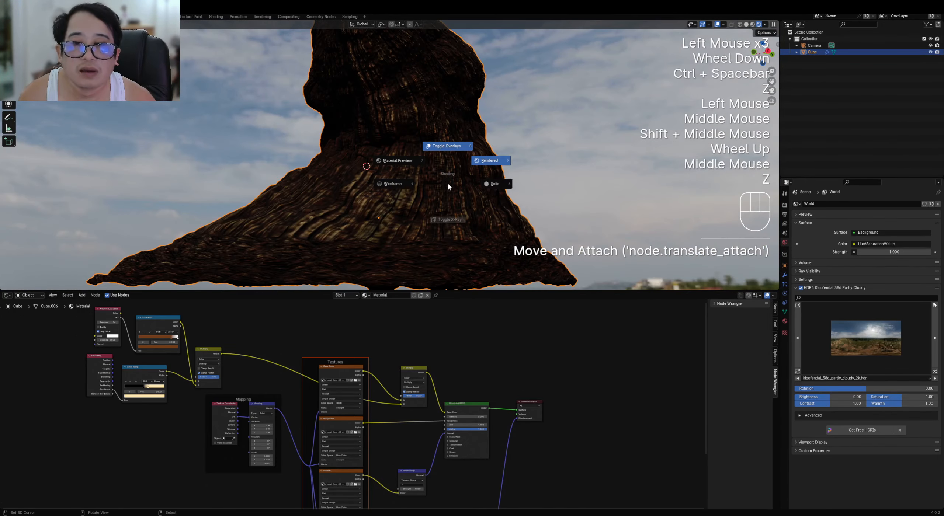
pyautogui.click(499, 186)
# Maximize the node editor and connect the Texture Coordinate node's Object output to the Mapping node's Vector input
pyautogui.hotkey('ctrl', 'space')
pyautogui.scroll(4, 419, 349)
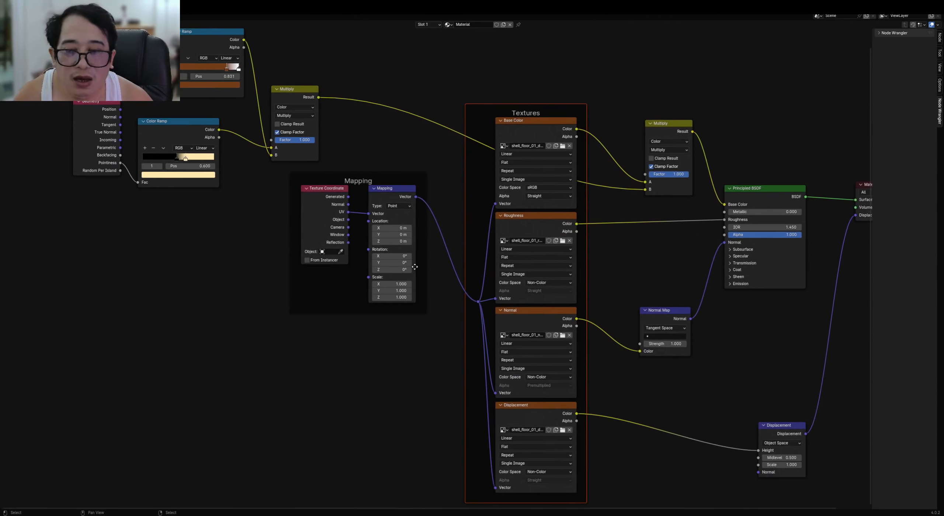
pyautogui.scroll(2, 415, 266)
pyautogui.moveTo(316, 201); pyautogui.dragTo(344, 194)
# Set the projection of the Base Color and Roughness image textures to Box
pyautogui.moveTo(537, 173); pyautogui.dragTo(449, 207, button='middle')
pyautogui.click(464, 161)
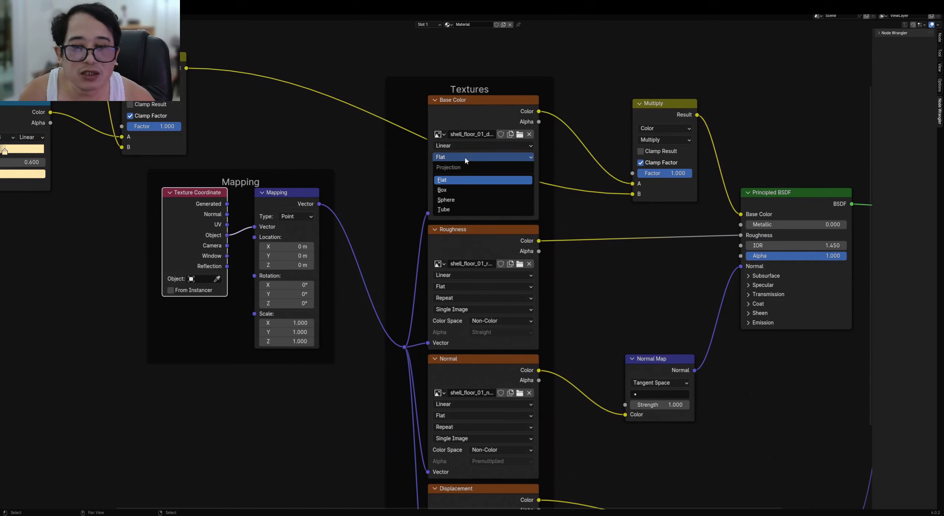
pyautogui.click(459, 188)
pyautogui.scroll(-5, 465, 190)
pyautogui.click(472, 195)
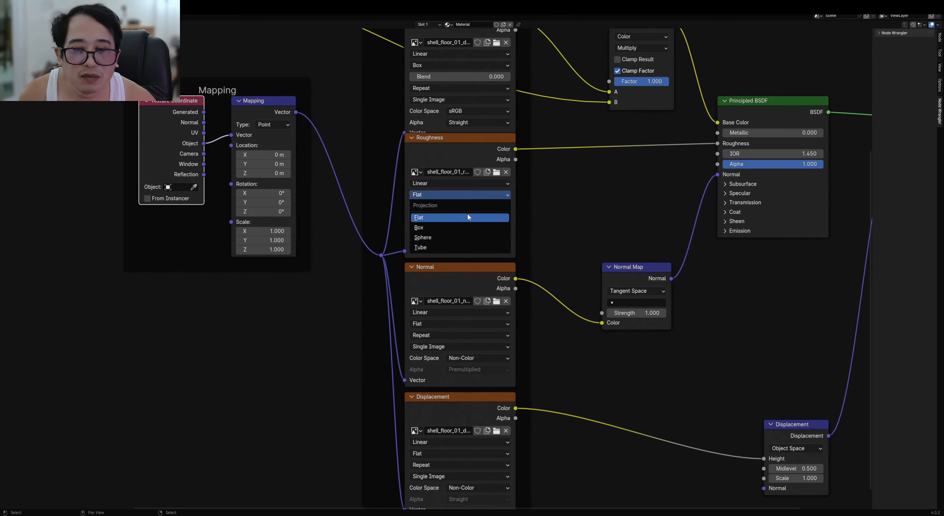
pyautogui.click(459, 223)
# Set the projection of the Normal and Displacement image textures to Box
pyautogui.scroll(-5, 462, 206)
pyautogui.click(463, 195)
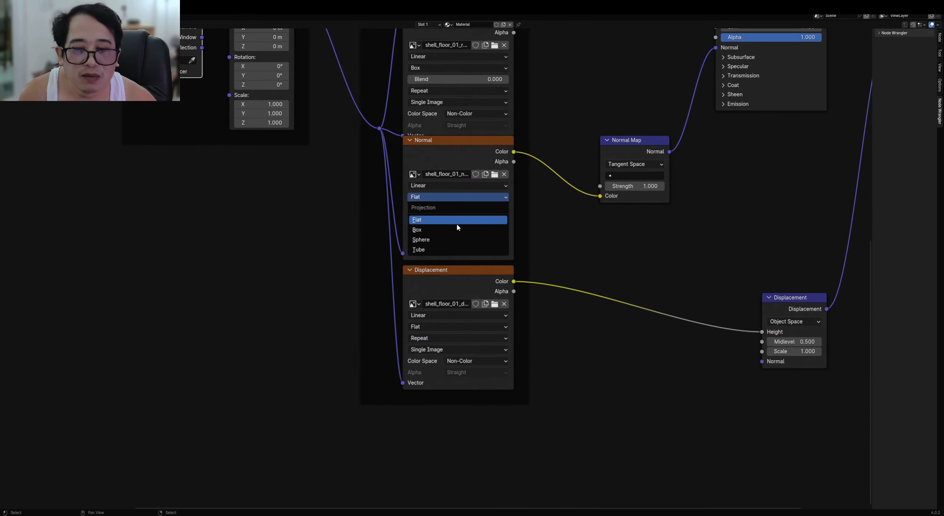
pyautogui.click(457, 224)
pyautogui.scroll(-5, 428, 270)
pyautogui.click(431, 281)
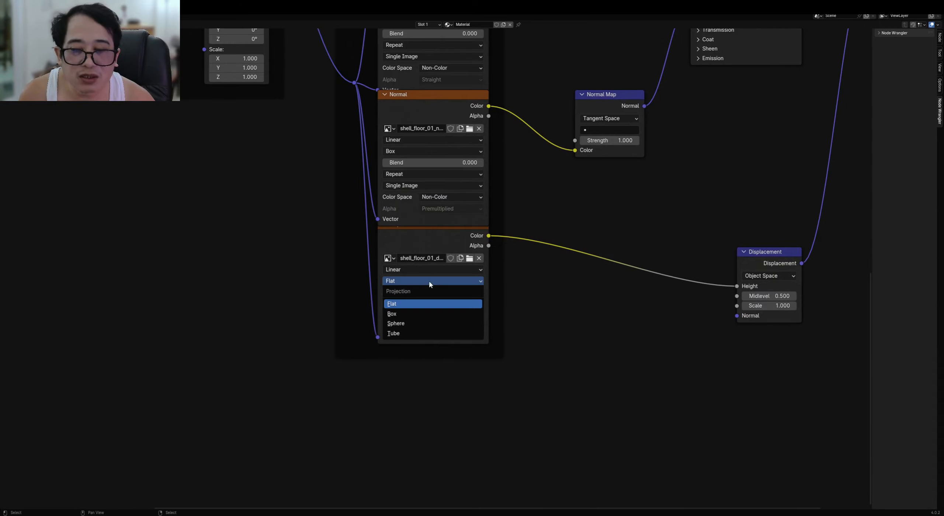
pyautogui.click(424, 314)
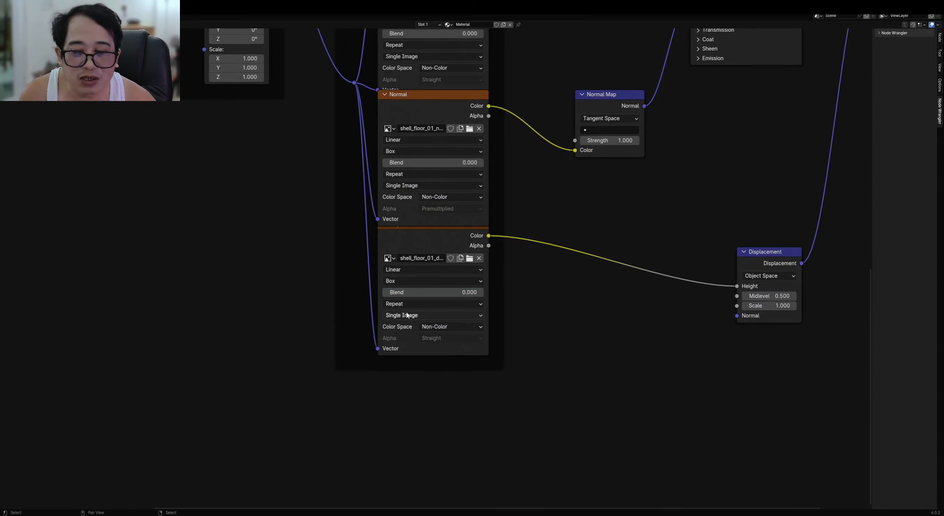
# Restore the split layout and examine the box-projected textures on the rock in rendered shading from several angles
pyautogui.scroll(-1, 396, 272)
pyautogui.moveTo(423, 86); pyautogui.dragTo(426, 260, button='middle')
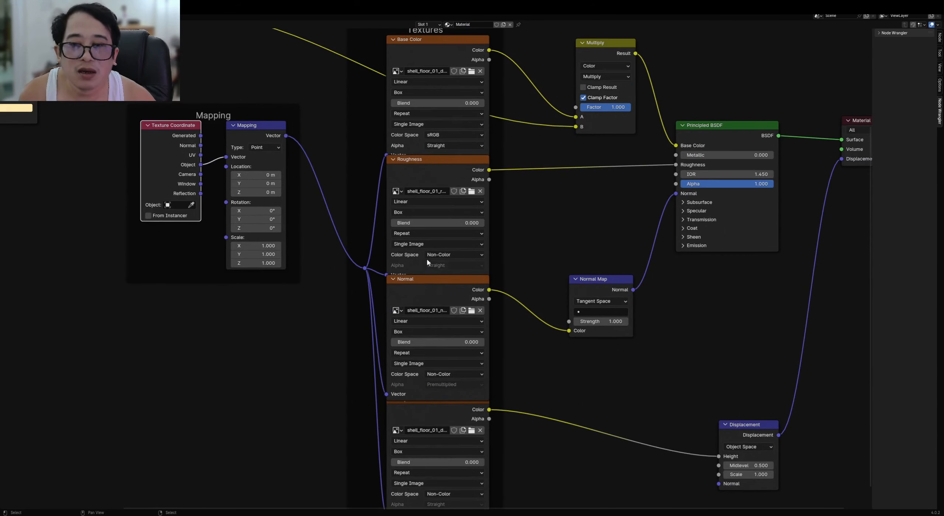
pyautogui.hotkey('ctrl', 'space')
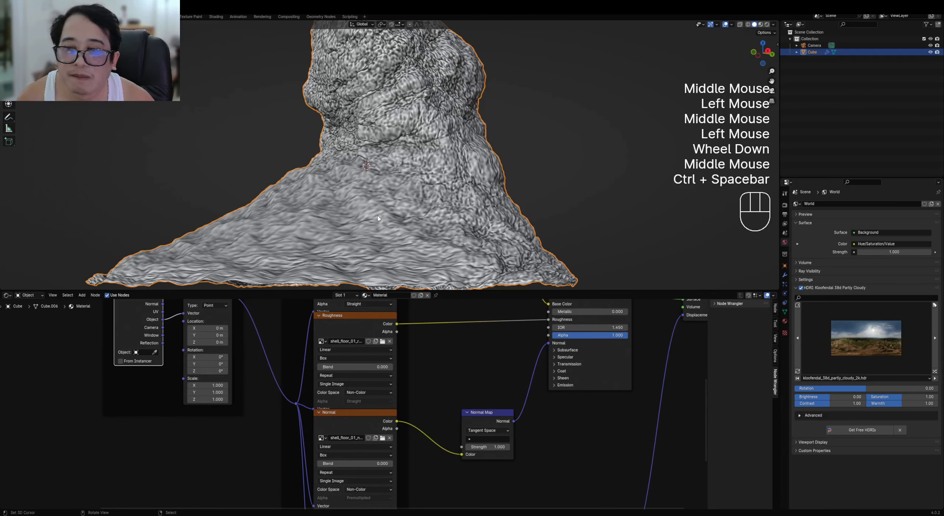
pyautogui.press('z')
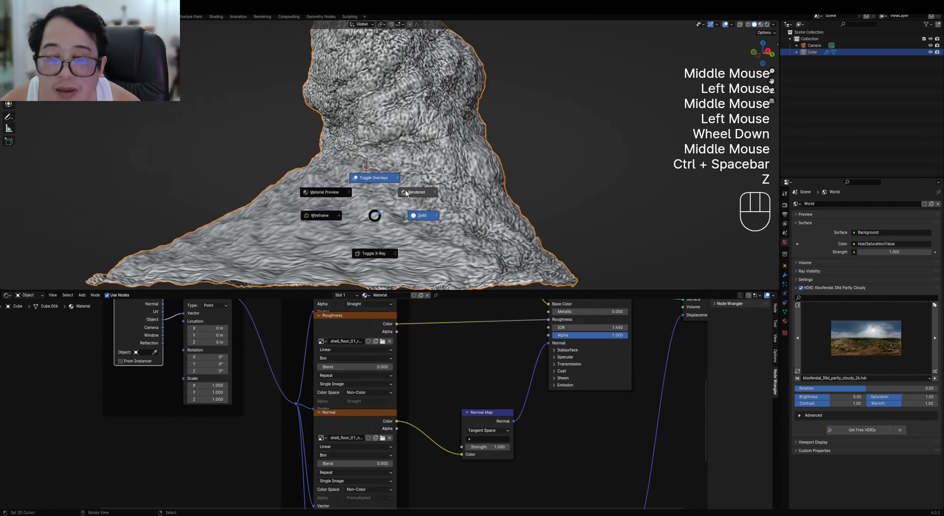
pyautogui.click(407, 193)
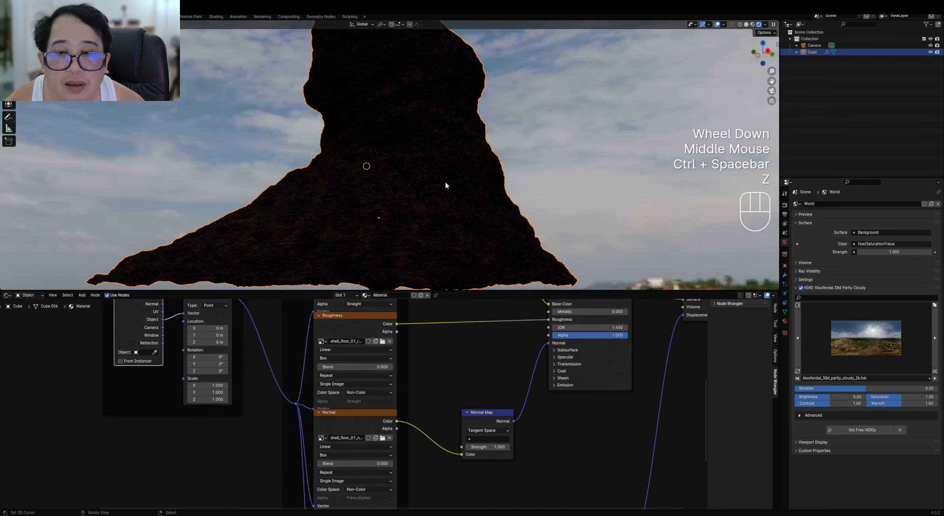
pyautogui.moveTo(445, 182); pyautogui.dragTo(512, 191, button='middle')
pyautogui.scroll(-3, 512, 191)
pyautogui.moveTo(373, 193); pyautogui.dragTo(498, 221, button='middle')
pyautogui.scroll(2, 511, 190)
pyautogui.scroll(-1, 506, 329)
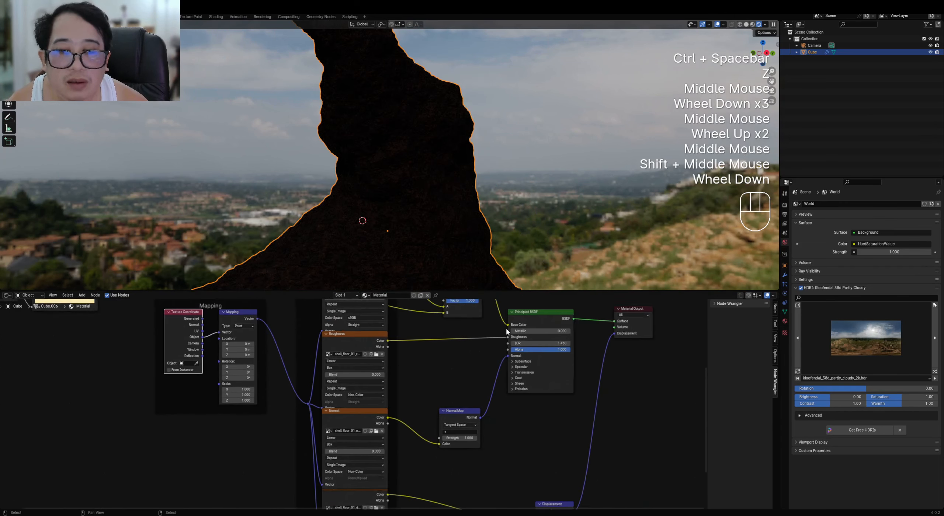
# Move the Multiply node between the Base Color texture and the Principled BSDF slightly up and to the right
pyautogui.moveTo(506, 328); pyautogui.dragTo(471, 414, button='middle')
pyautogui.scroll(1, 470, 415)
pyautogui.scroll(1, 471, 415)
pyautogui.click(70, 306)
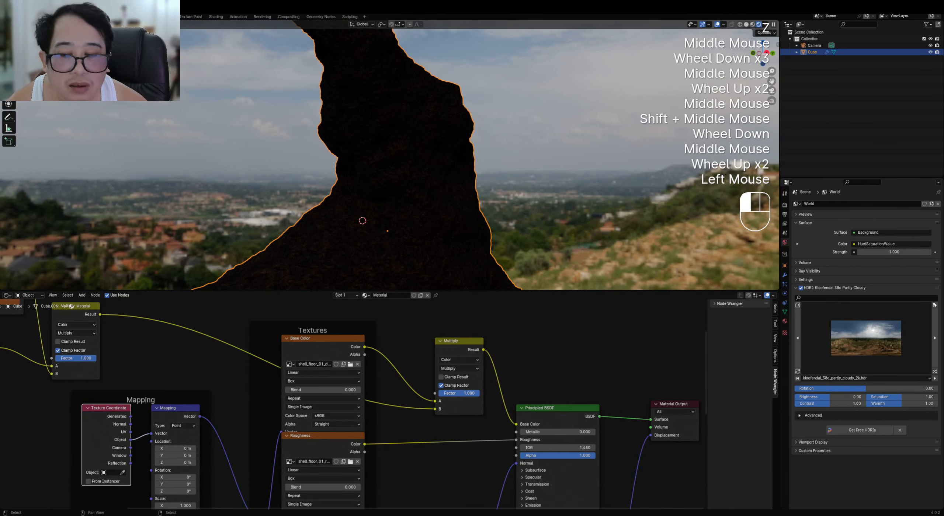
pyautogui.moveTo(460, 394); pyautogui.dragTo(448, 394)
pyautogui.moveTo(451, 341); pyautogui.dragTo(464, 331, button='right')
pyautogui.moveTo(433, 330); pyautogui.dragTo(405, 272, button='right')
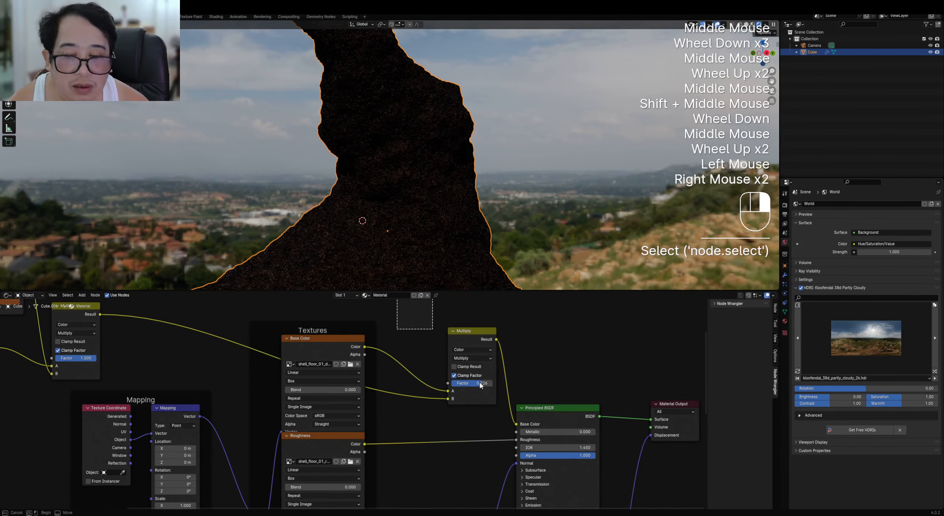
# Lower the Factor of the Multiply node feeding the Principled BSDF's Base Color to 0.321
pyautogui.click(456, 386)
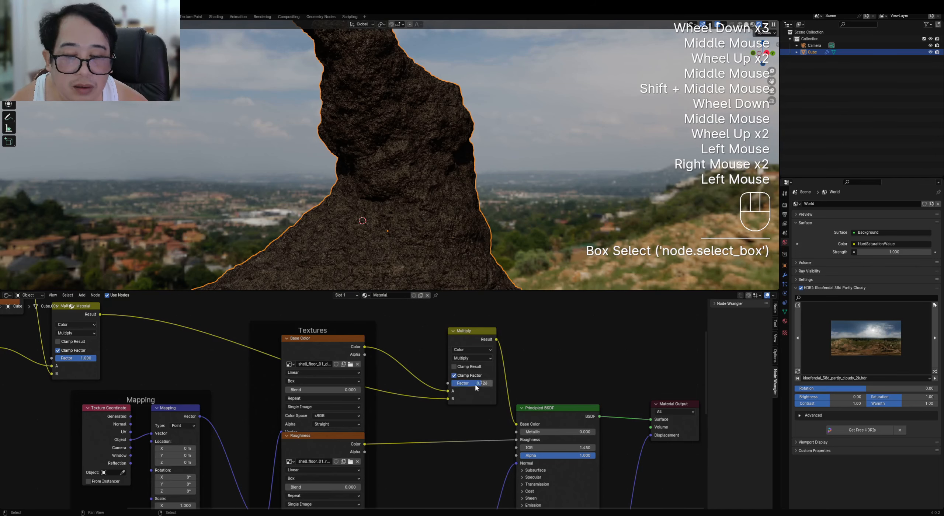
pyautogui.click(475, 384)
pyautogui.moveTo(475, 385); pyautogui.dragTo(465, 382)
pyautogui.rightClick(465, 383)
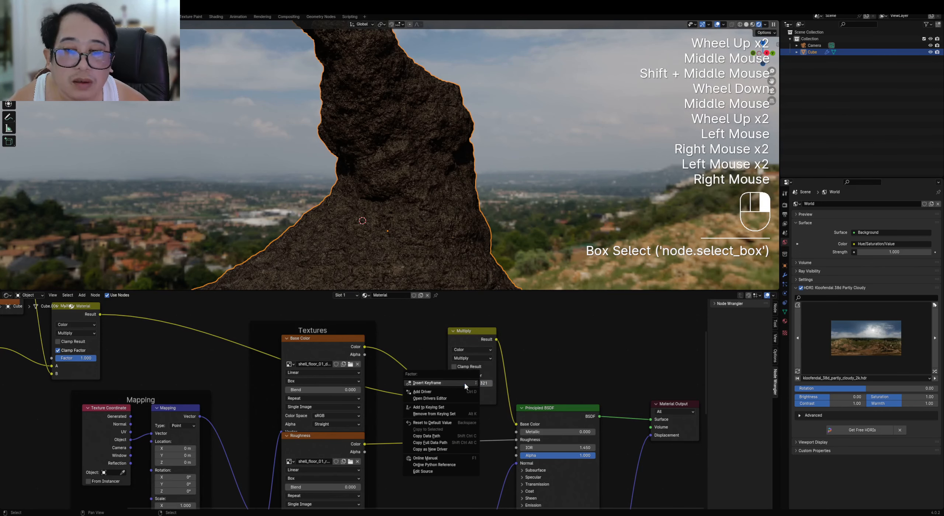
pyautogui.click(492, 239)
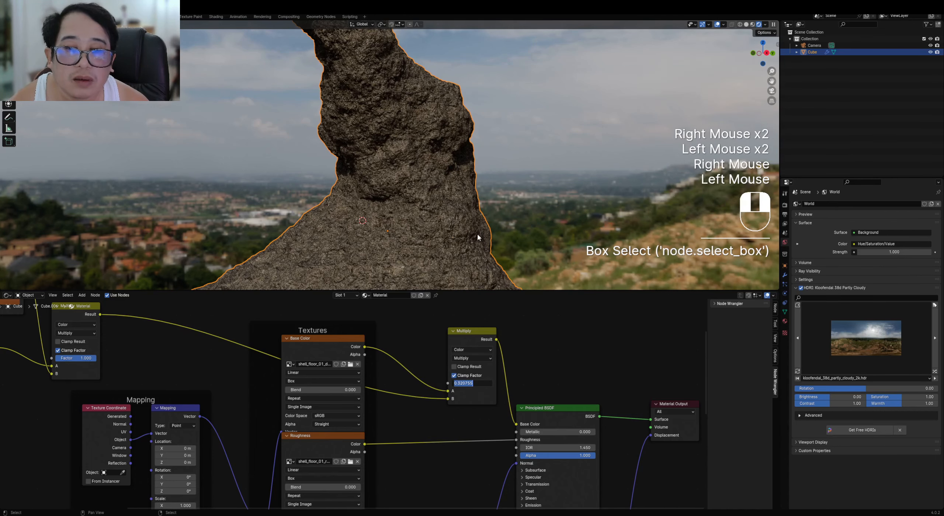
# Examine the rendered rock's surface up close and from a distance to judge the color blend
pyautogui.moveTo(465, 233); pyautogui.dragTo(480, 245, button='middle')
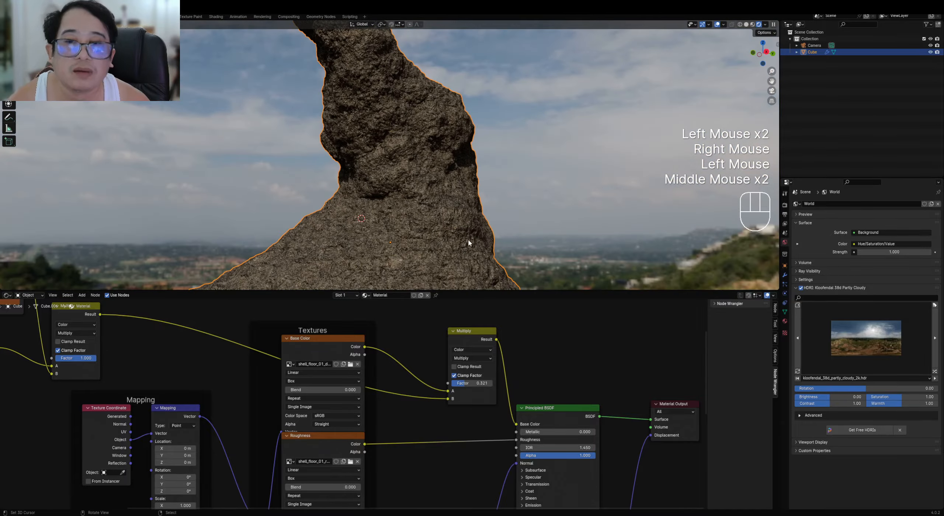
pyautogui.scroll(6, 442, 236)
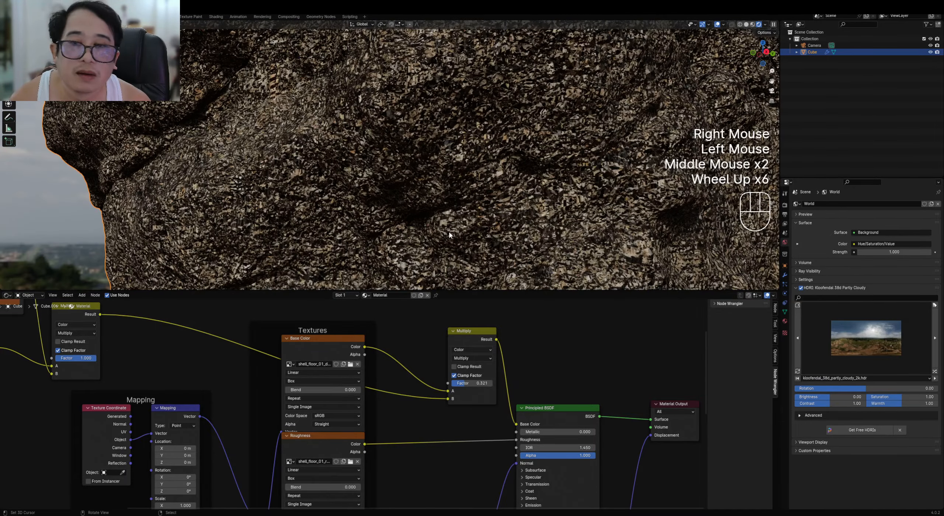
pyautogui.scroll(-4, 449, 232)
pyautogui.scroll(-1, 553, 436)
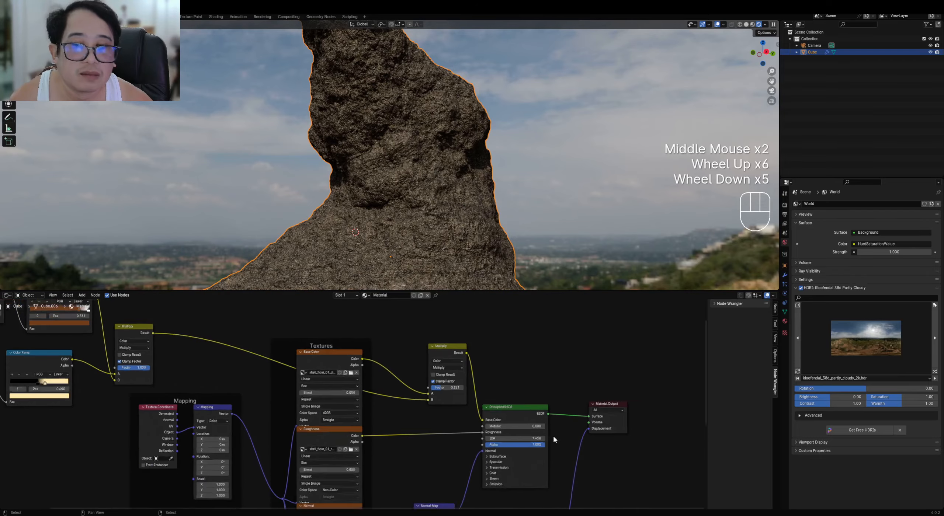
pyautogui.scroll(-1, 554, 437)
pyautogui.scroll(-1, 447, 181)
pyautogui.moveTo(447, 180); pyautogui.dragTo(496, 251, button='middle')
pyautogui.scroll(1, 478, 170)
pyautogui.scroll(2, 438, 180)
pyautogui.scroll(2, 484, 382)
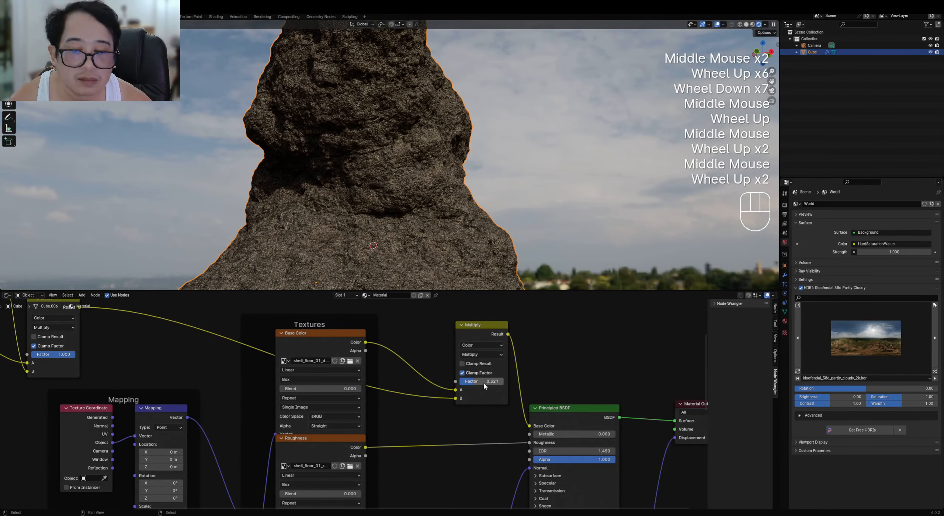
# Set the Factor of the Multiply node feeding Base Color to 0.6 and check the rendered rock
pyautogui.click(484, 383)
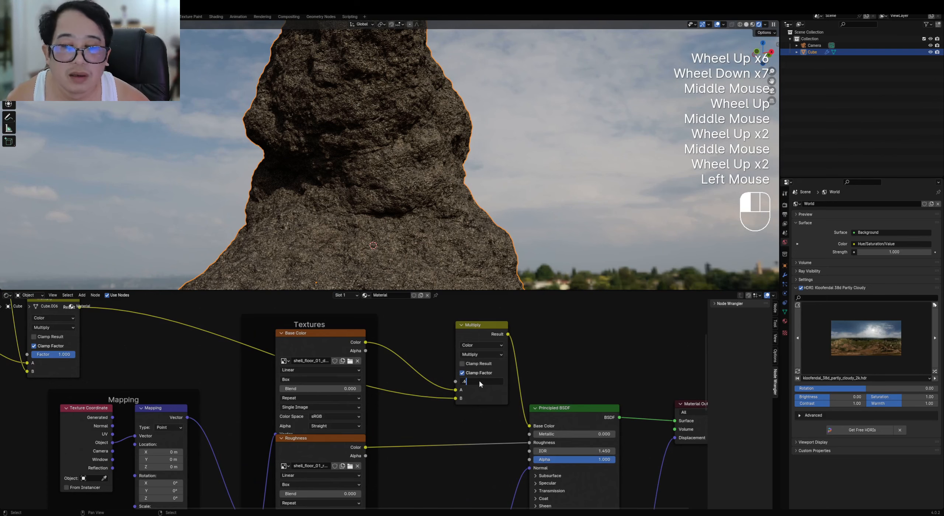
pyautogui.write('.6')
pyautogui.press('Return')
pyautogui.scroll(-2, 450, 179)
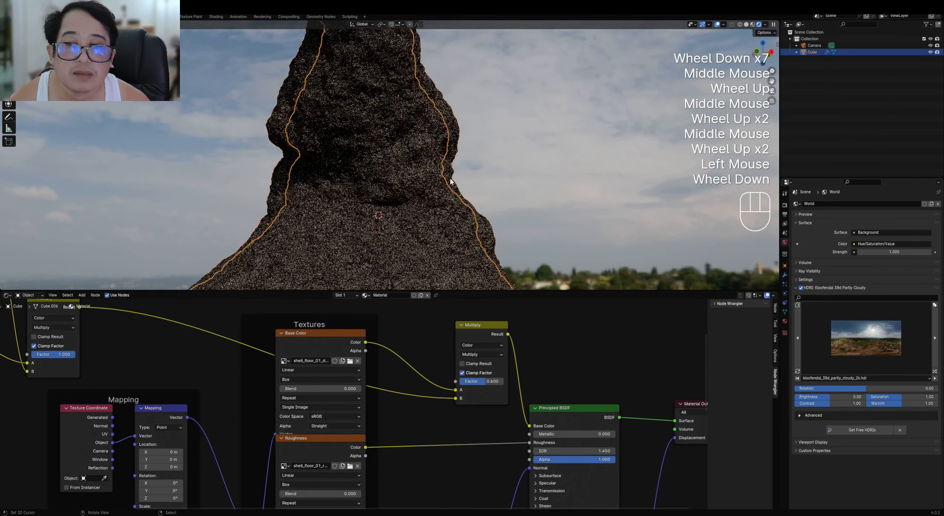
pyautogui.moveTo(450, 179); pyautogui.dragTo(517, 258, button='middle')
pyautogui.scroll(-2, 566, 355)
# Cut the link between the Displacement node and the Material Output
pyautogui.moveTo(565, 356)
pyautogui.mouseDown(button='middle')
pyautogui.moveTo(524, 343)
pyautogui.moveTo(503, 420)
pyautogui.mouseUp(button='middle')
pyautogui.scroll(1, 503, 420)
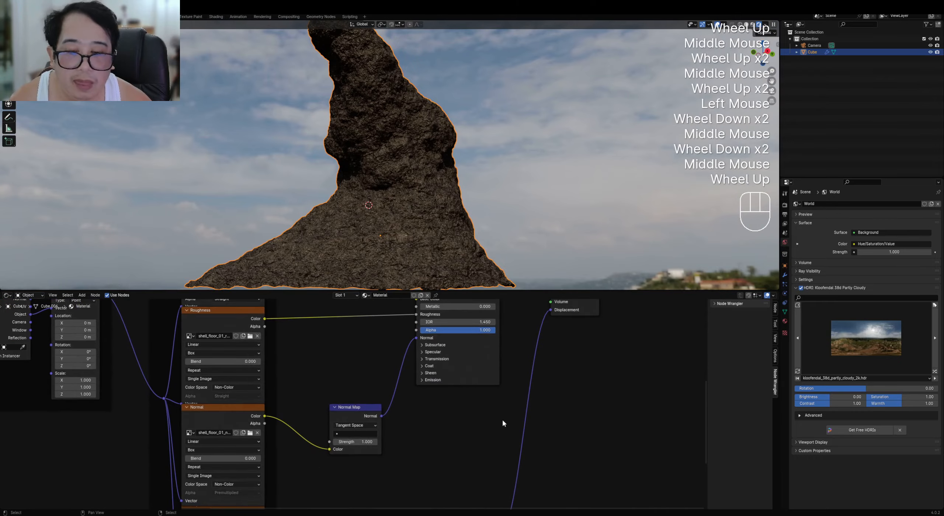
pyautogui.keyDown('ctrl'); pyautogui.moveTo(511, 423); pyautogui.dragTo(544, 420, button='right'); pyautogui.keyUp('ctrl')
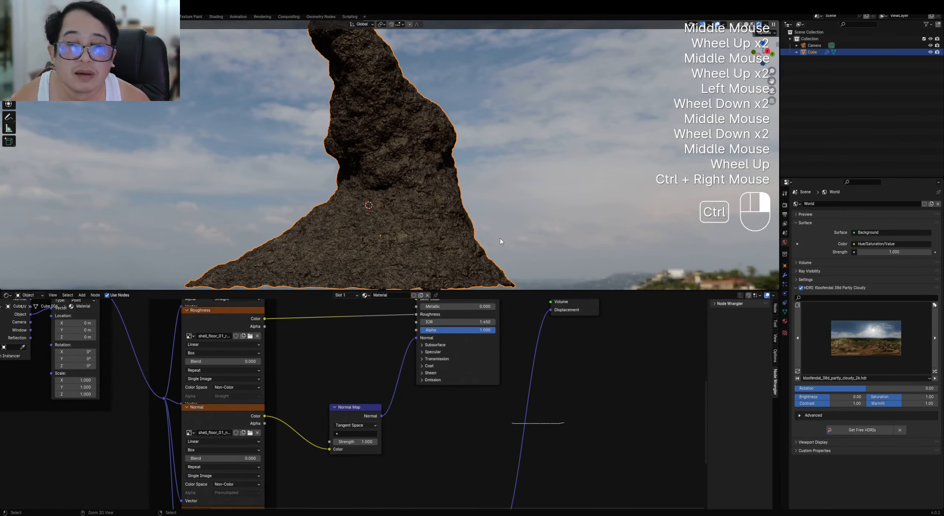
# Examine the rendered rock without displacement from several angles and distances, then return to solid shading
pyautogui.keyDown('ctrl'); pyautogui.moveTo(501, 241); pyautogui.dragTo(497, 245, button='right'); pyautogui.keyUp('ctrl')
pyautogui.moveTo(497, 245); pyautogui.dragTo(498, 224, button='middle')
pyautogui.scroll(2, 504, 226)
pyautogui.scroll(2, 503, 224)
pyautogui.scroll(-2, 502, 223)
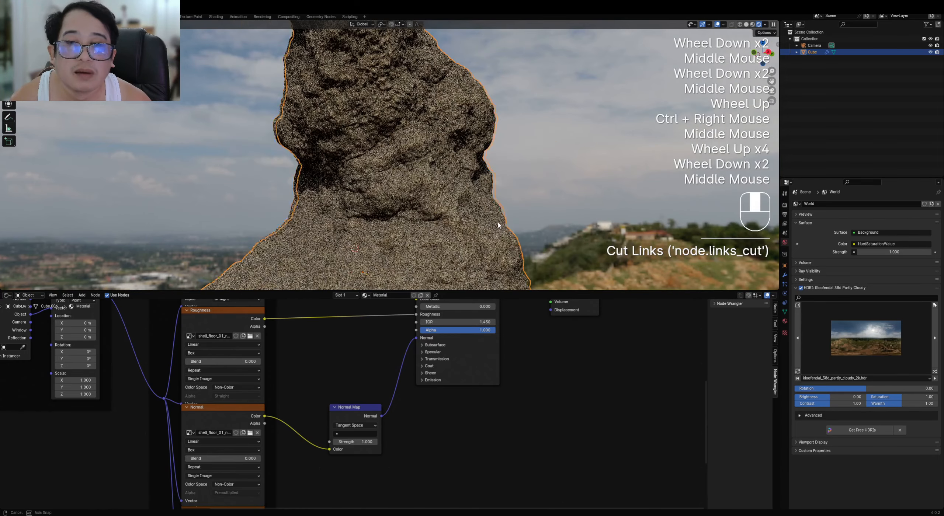
pyautogui.scroll(3, 497, 221)
pyautogui.scroll(-4, 487, 214)
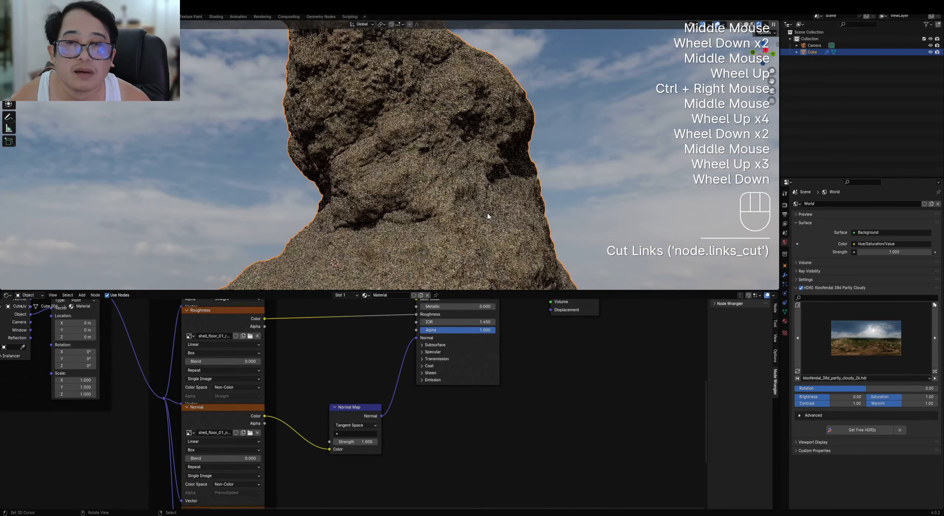
pyautogui.moveTo(486, 213); pyautogui.dragTo(516, 230, button='middle')
pyautogui.press('z')
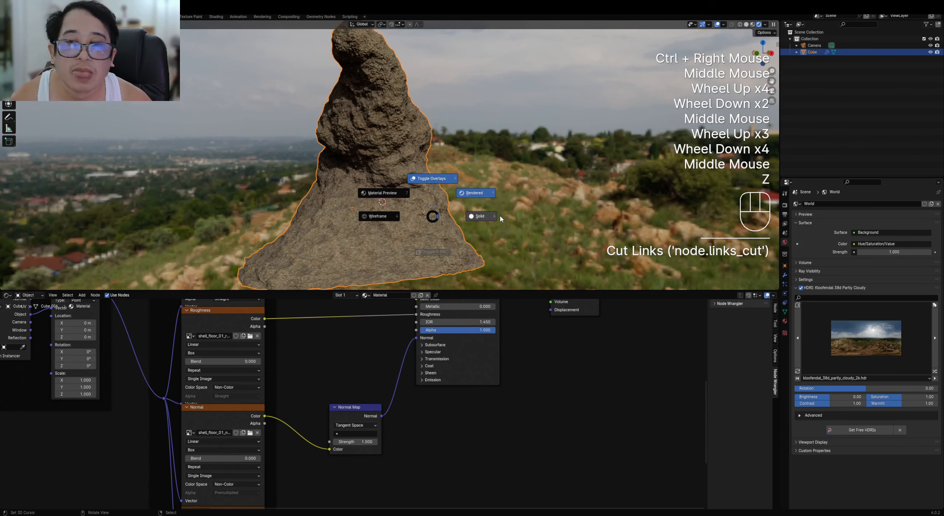
pyautogui.click(500, 216)
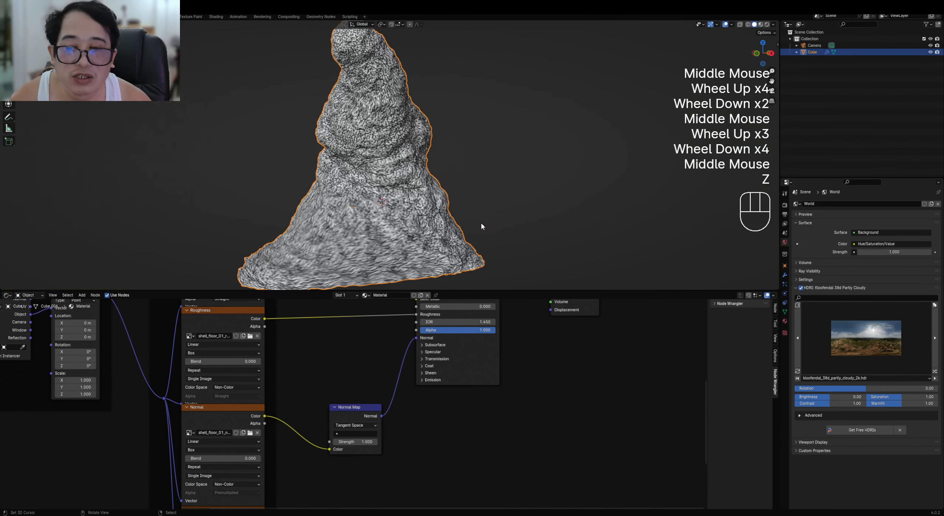
# Move the Displacement node next to its height texture and switch the viewport to rendered shading
pyautogui.moveTo(482, 228); pyautogui.dragTo(465, 236, button='middle')
pyautogui.scroll(-1, 362, 486)
pyautogui.moveTo(362, 486); pyautogui.dragTo(411, 412, button='middle')
pyautogui.scroll(1, 410, 413)
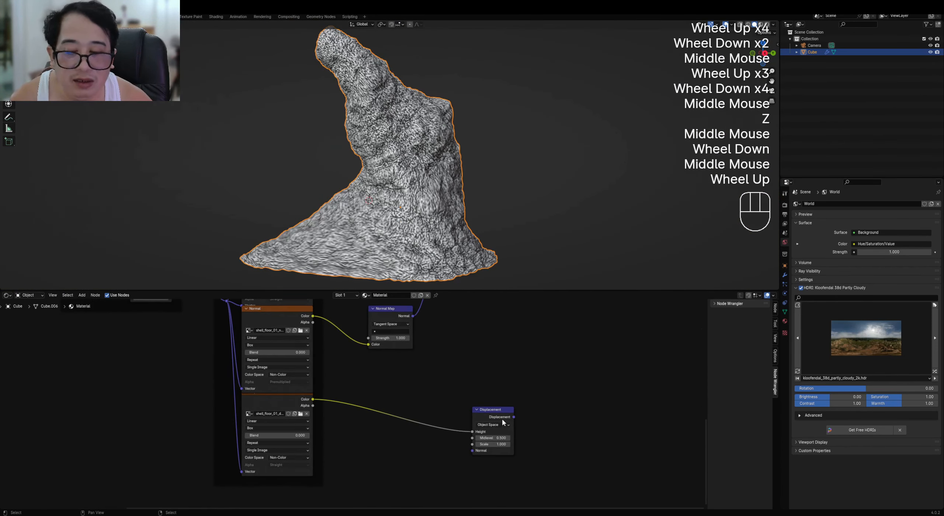
pyautogui.moveTo(472, 414); pyautogui.dragTo(363, 411)
pyautogui.moveTo(446, 206); pyautogui.dragTo(448, 190, button='middle')
pyautogui.scroll(2, 448, 189)
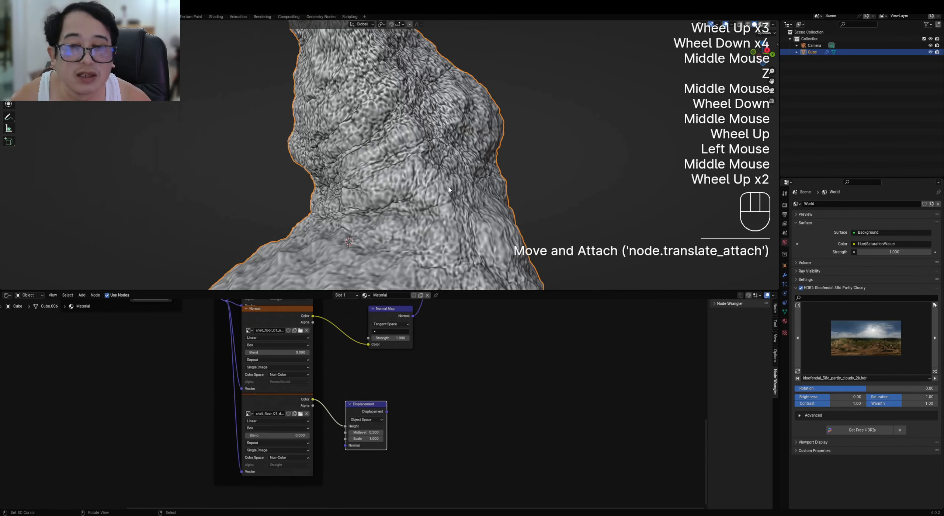
pyautogui.press('z')
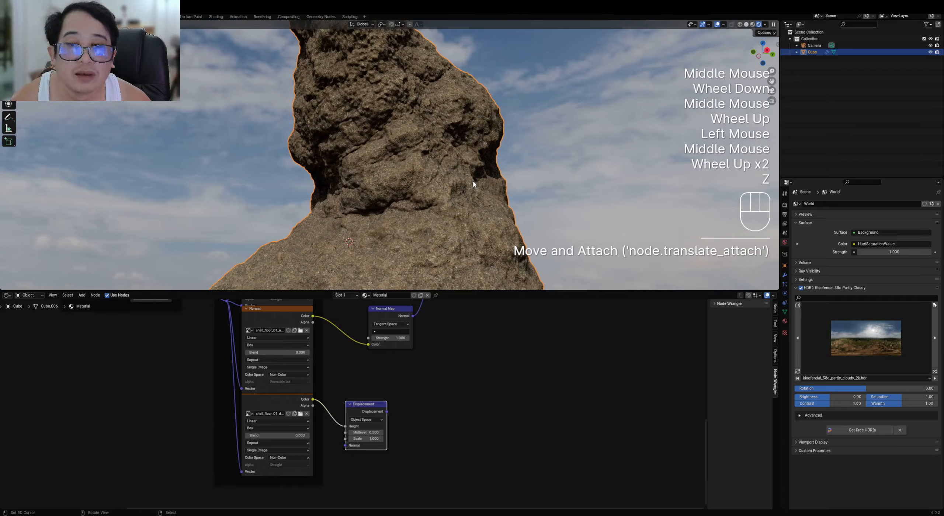
# Raise the Factor of the Multiply node feeding Base Color to about 0.83 and inspect the rock up close
pyautogui.moveTo(473, 181)
pyautogui.mouseDown(button='middle')
pyautogui.moveTo(462, 178)
pyautogui.moveTo(466, 122)
pyautogui.moveTo(442, 175)
pyautogui.mouseUp(button='middle')
pyautogui.scroll(-1, 424, 369)
pyautogui.moveTo(424, 369); pyautogui.dragTo(416, 450, button='middle')
pyautogui.scroll(2, 415, 465)
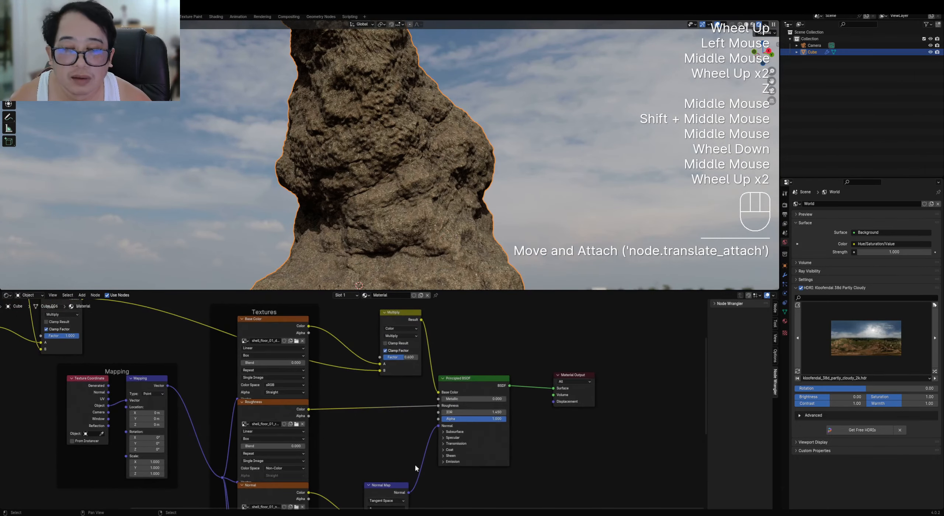
pyautogui.scroll(1, 405, 366)
pyautogui.moveTo(410, 354)
pyautogui.mouseDown()
pyautogui.moveTo(426, 354)
pyautogui.moveTo(414, 354)
pyautogui.mouseUp()
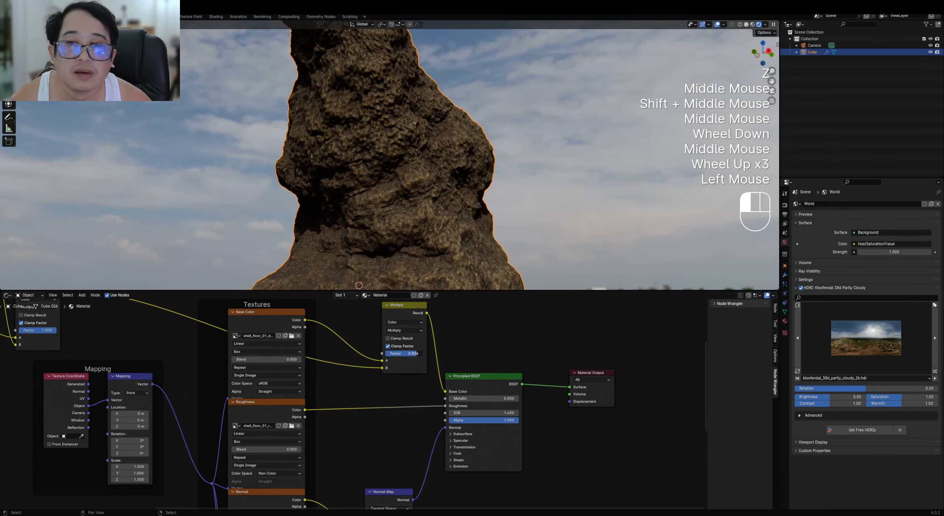
pyautogui.moveTo(461, 251); pyautogui.dragTo(485, 141, button='middle')
pyautogui.scroll(2, 486, 142)
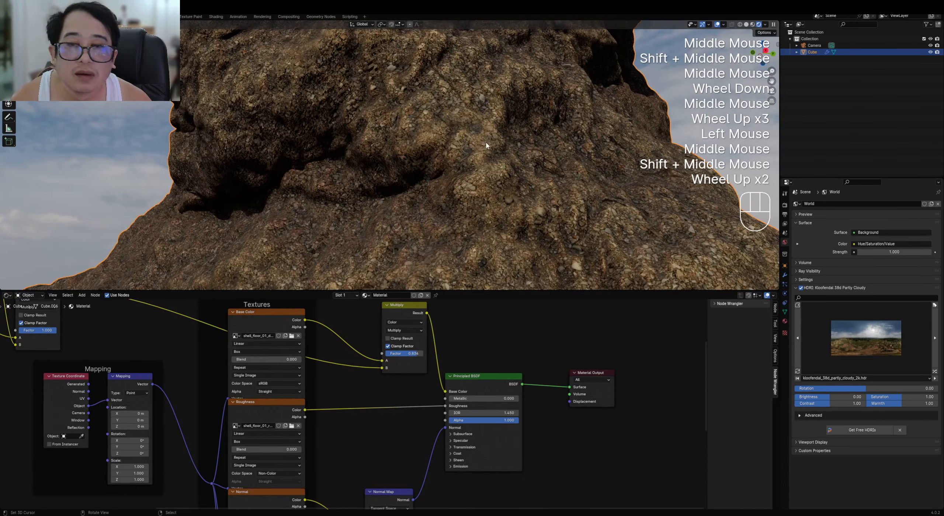
# Try a Mapping node Scale of 5 on X, Y and Z for the rock textures
pyautogui.scroll(-1, 264, 405)
pyautogui.moveTo(265, 406); pyautogui.dragTo(309, 410, button='middle')
pyautogui.scroll(3, 309, 410)
pyautogui.click(291, 410)
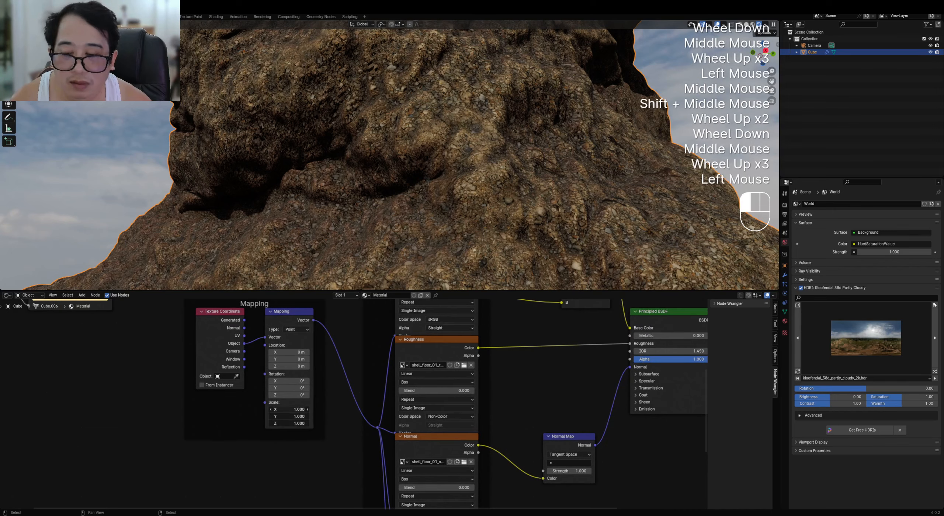
pyautogui.write('5')
pyautogui.press('Return')
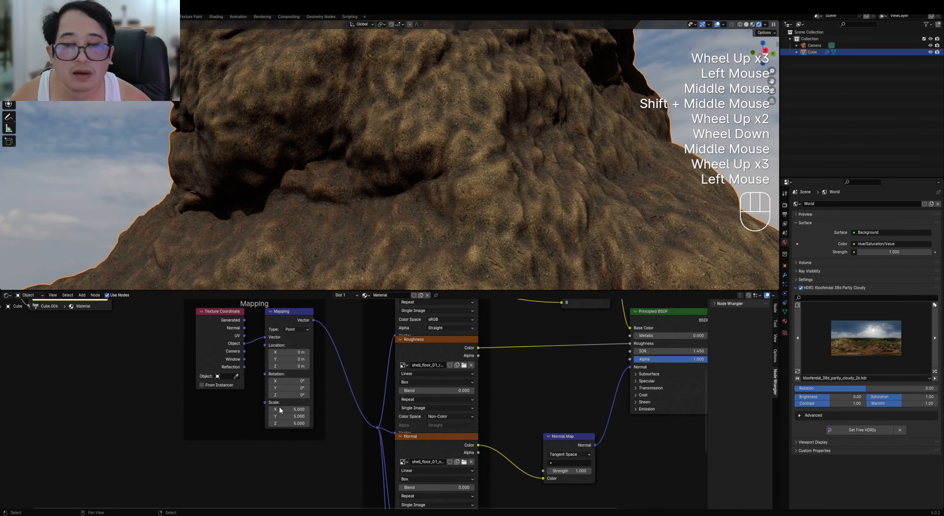
# Set the Mapping node's Scale to 3 on X, Y and Z and check the rock from farther away
pyautogui.doubleClick(280, 409)
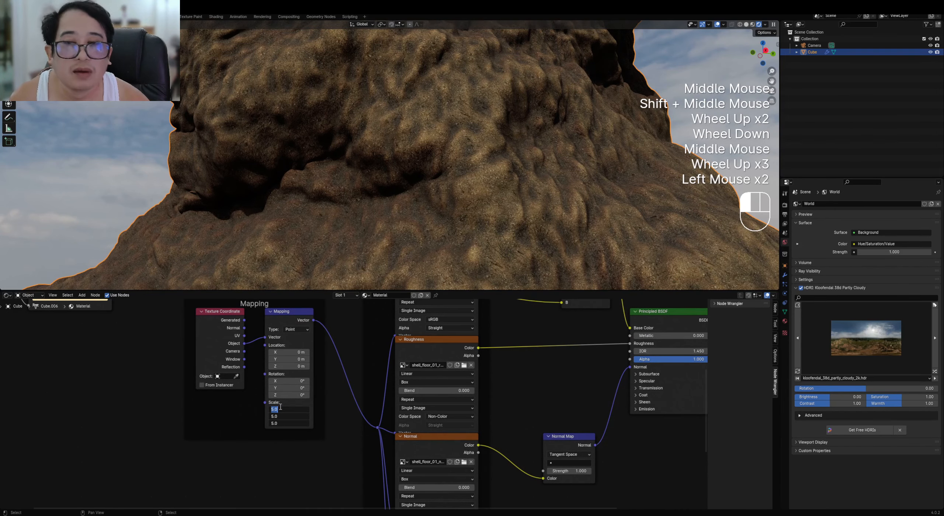
pyautogui.write('3')
pyautogui.press('Return')
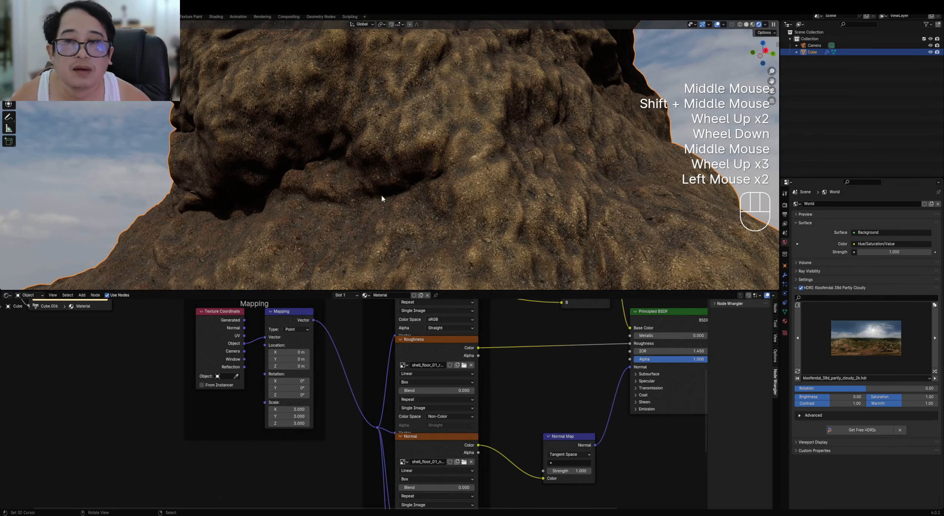
pyautogui.scroll(-3, 381, 195)
pyautogui.moveTo(436, 151); pyautogui.dragTo(445, 210, button='middle')
pyautogui.scroll(-2, 341, 392)
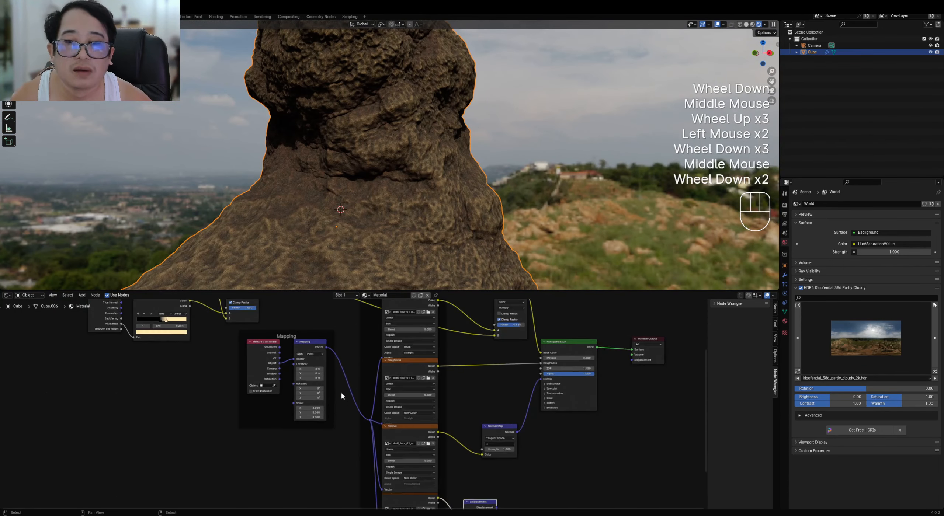
# On the pointiness Color Ramp, move the black stop to about 0.45 and the cream stop to 0.528
pyautogui.scroll(1, 300, 429)
pyautogui.moveTo(341, 392); pyautogui.dragTo(395, 401, button='middle')
pyautogui.scroll(2, 395, 401)
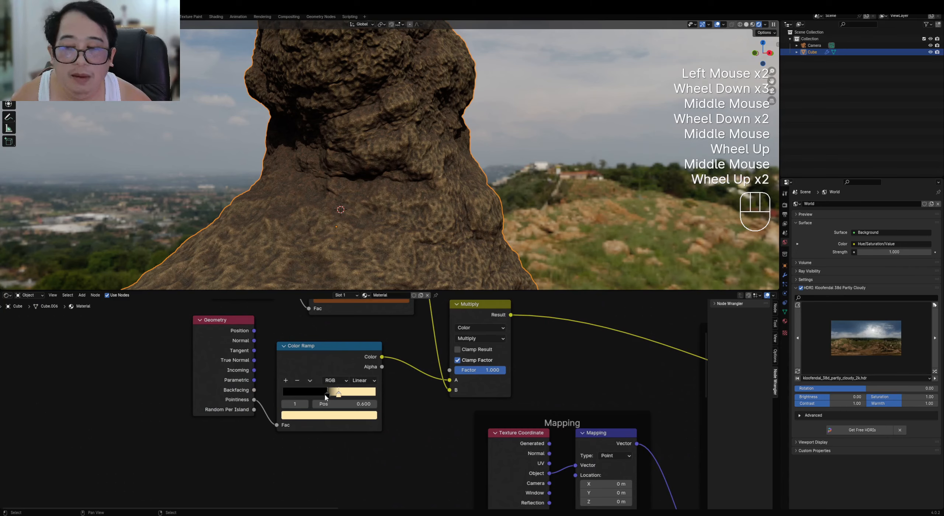
pyautogui.moveTo(325, 393)
pyautogui.mouseDown()
pyautogui.moveTo(309, 396)
pyautogui.moveTo(324, 397)
pyautogui.mouseUp()
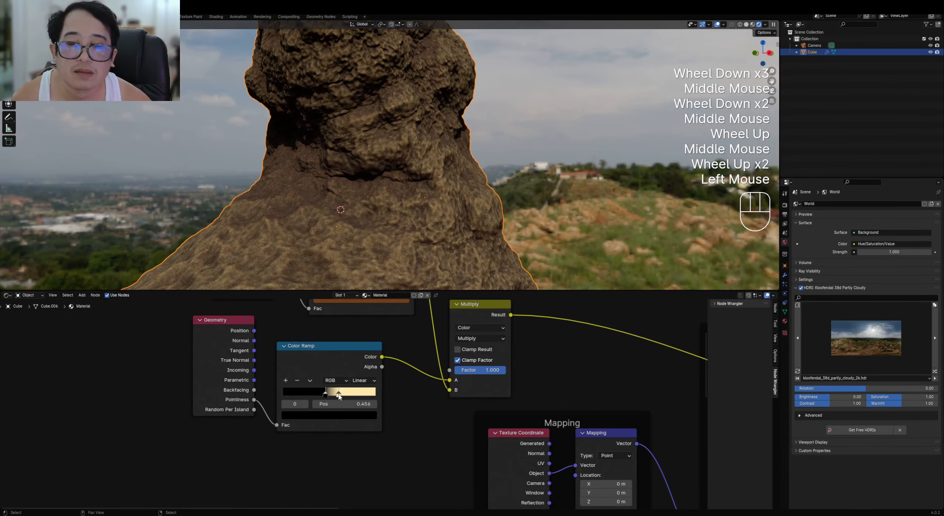
pyautogui.moveTo(337, 395); pyautogui.dragTo(332, 396)
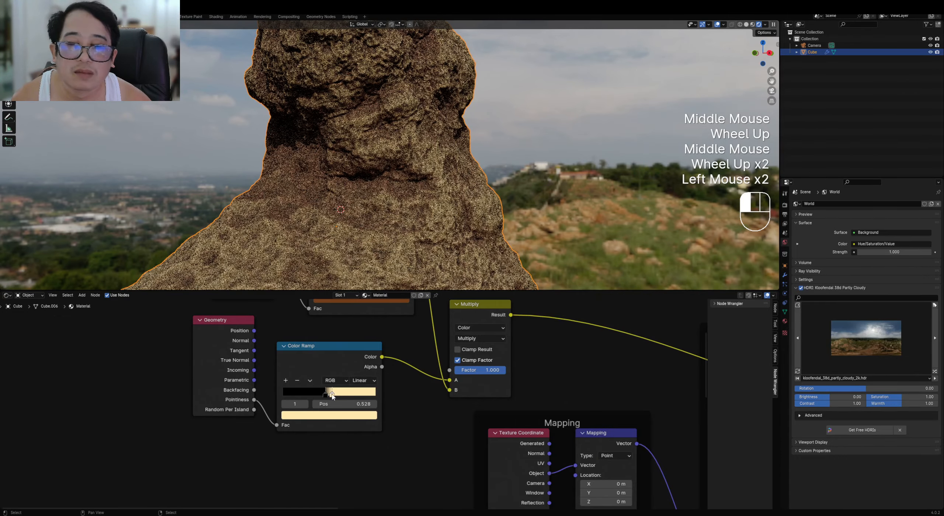
# Check the rendered color contrast up close and move the pointiness Color Ramp's cream stop to 0.554
pyautogui.moveTo(531, 146); pyautogui.dragTo(486, 155, button='middle')
pyautogui.scroll(-2, 470, 152)
pyautogui.scroll(2, 502, 143)
pyautogui.scroll(1, 486, 155)
pyautogui.scroll(4, 487, 154)
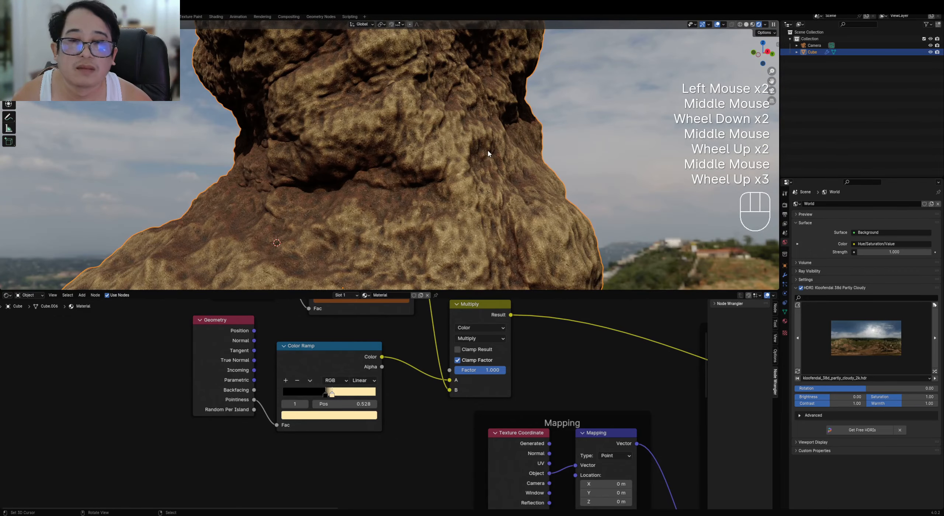
pyautogui.scroll(-3, 488, 151)
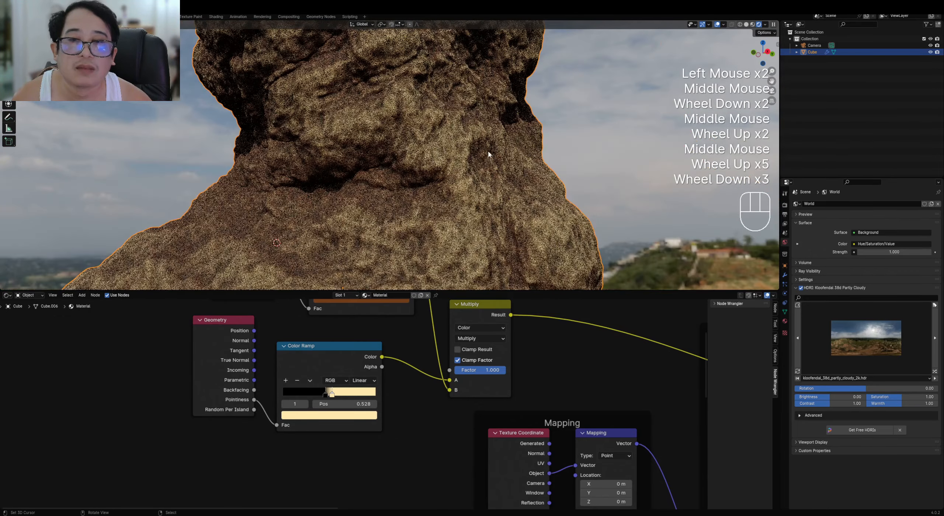
pyautogui.scroll(3, 353, 404)
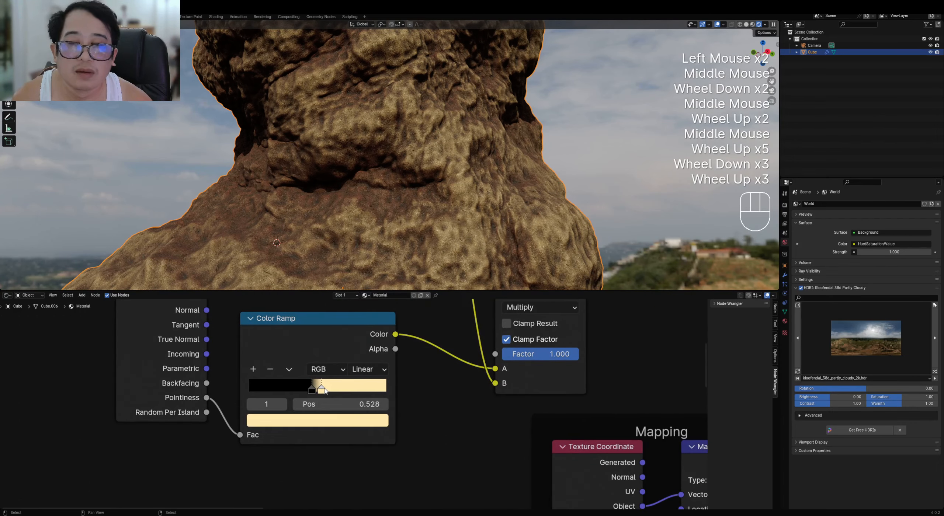
pyautogui.moveTo(324, 391); pyautogui.dragTo(328, 391)
pyautogui.scroll(-1, 347, 373)
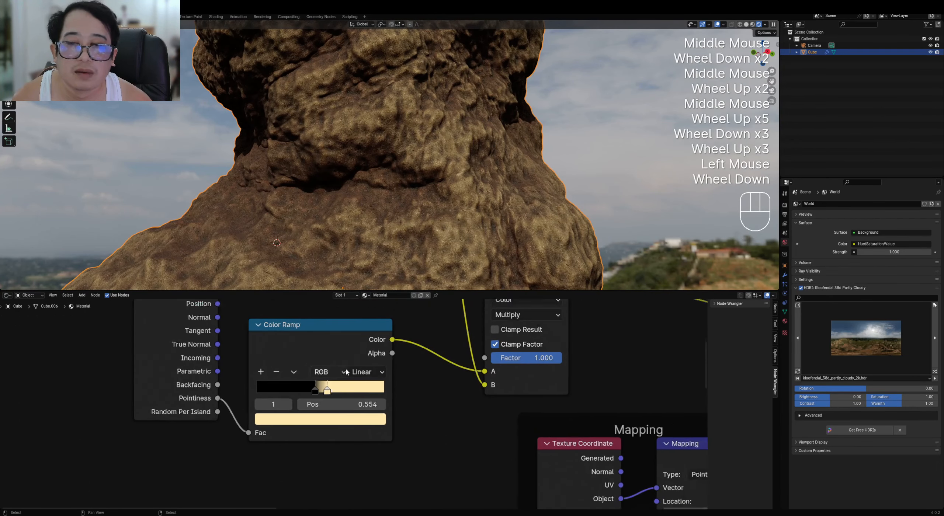
# Move the brown stop of the ambient occlusion Color Ramp to 0.682 and check the whole rock
pyautogui.moveTo(347, 373); pyautogui.dragTo(373, 494, button='middle')
pyautogui.scroll(1, 399, 381)
pyautogui.moveTo(400, 380); pyautogui.dragTo(387, 377)
pyautogui.scroll(-2, 335, 166)
pyautogui.moveTo(335, 166); pyautogui.dragTo(457, 182, button='middle')
pyautogui.scroll(-1, 479, 172)
pyautogui.scroll(1, 441, 207)
pyautogui.scroll(2, 426, 380)
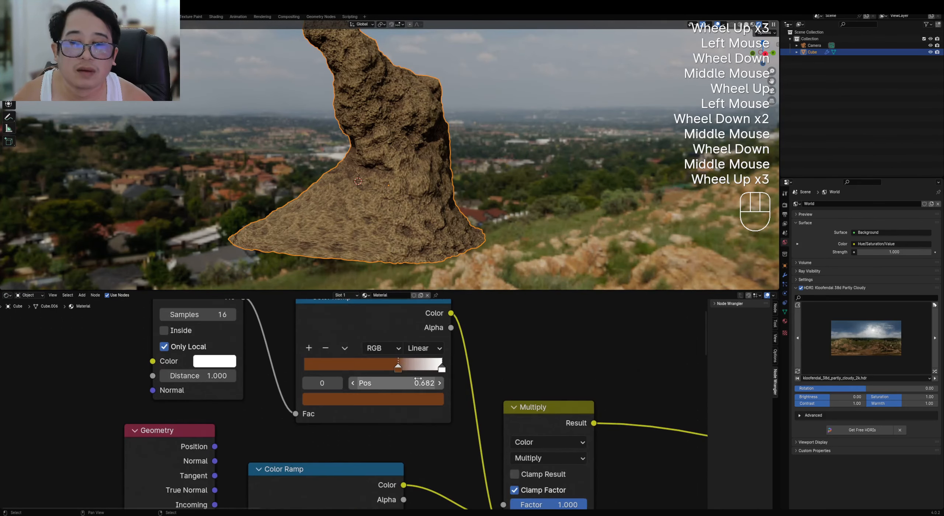
# Fine-tune the ambient occlusion Color Ramp's brown stop to 0.703 and view the rock closer
pyautogui.moveTo(400, 367); pyautogui.dragTo(403, 367)
pyautogui.moveTo(431, 123); pyautogui.dragTo(424, 99, button='middle')
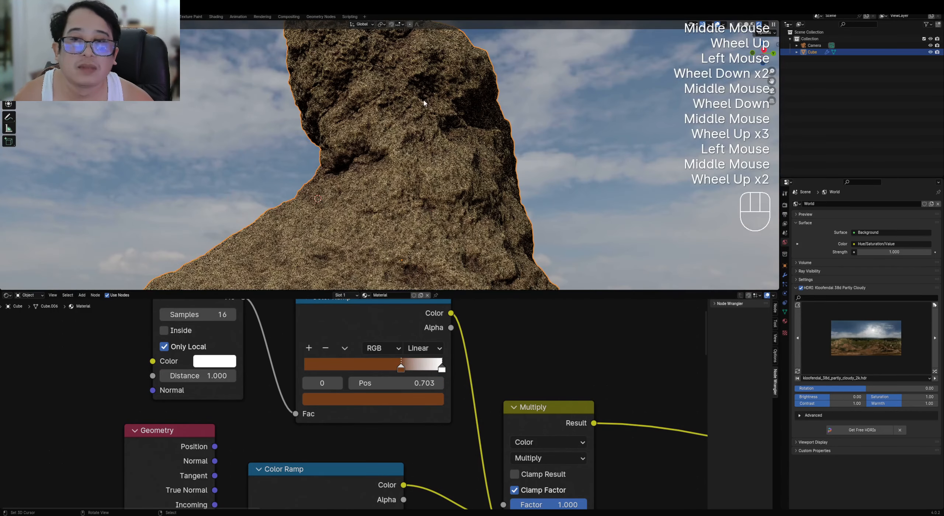
pyautogui.scroll(2, 427, 112)
# Try flat shading on the rock object and inspect its surface up close
pyautogui.rightClick(420, 113)
pyautogui.press('w')
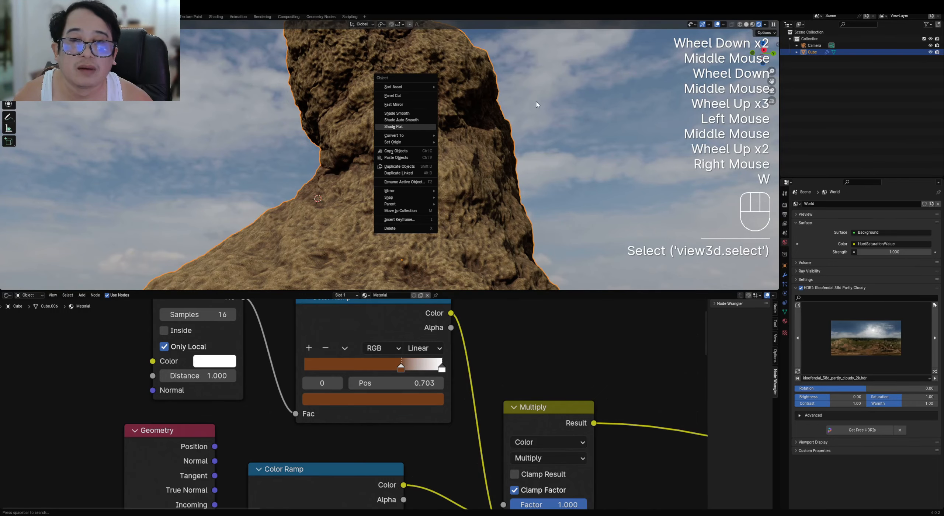
pyautogui.press('Return')
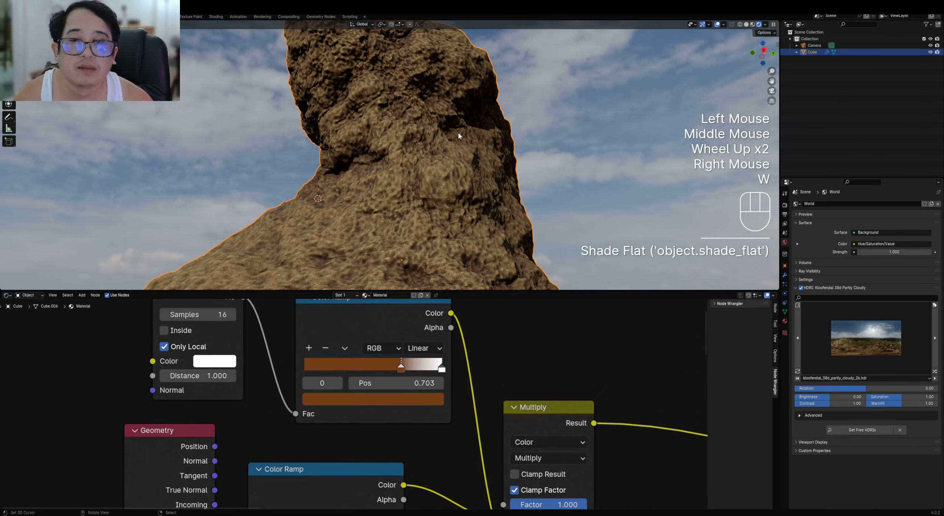
pyautogui.moveTo(458, 132); pyautogui.dragTo(468, 136, button='middle')
pyautogui.scroll(2, 475, 142)
# Shade the rock object smooth and inspect the rendered surface from several distances
pyautogui.press('w')
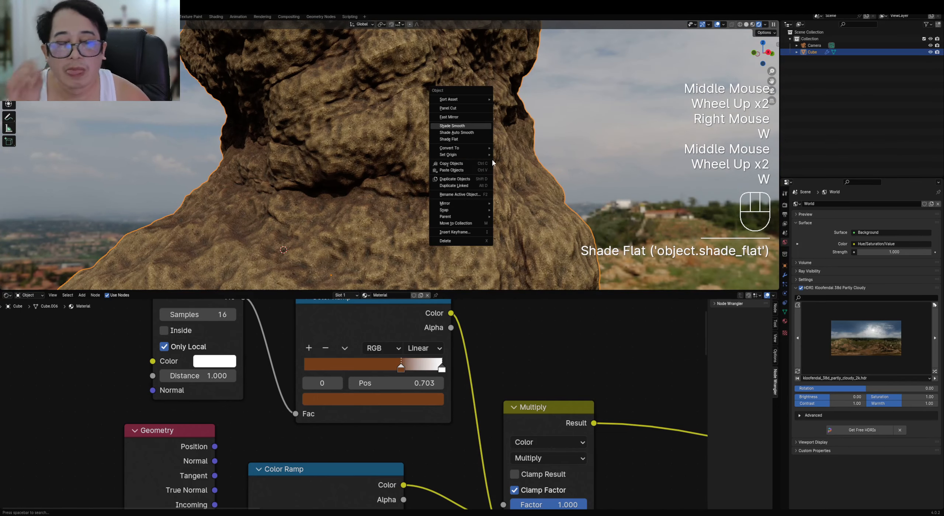
pyautogui.press('Return')
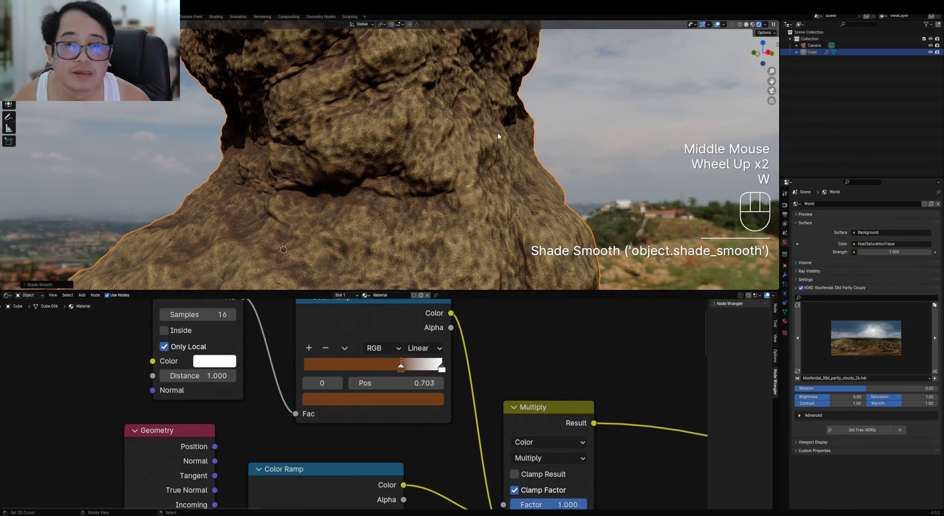
pyautogui.scroll(-3, 485, 139)
pyautogui.scroll(-3, 490, 153)
pyautogui.moveTo(485, 138)
pyautogui.mouseDown(button='middle')
pyautogui.moveTo(490, 154)
pyautogui.moveTo(438, 133)
pyautogui.moveTo(479, 129)
pyautogui.mouseUp(button='middle')
pyautogui.scroll(1, 450, 145)
pyautogui.scroll(2, 439, 132)
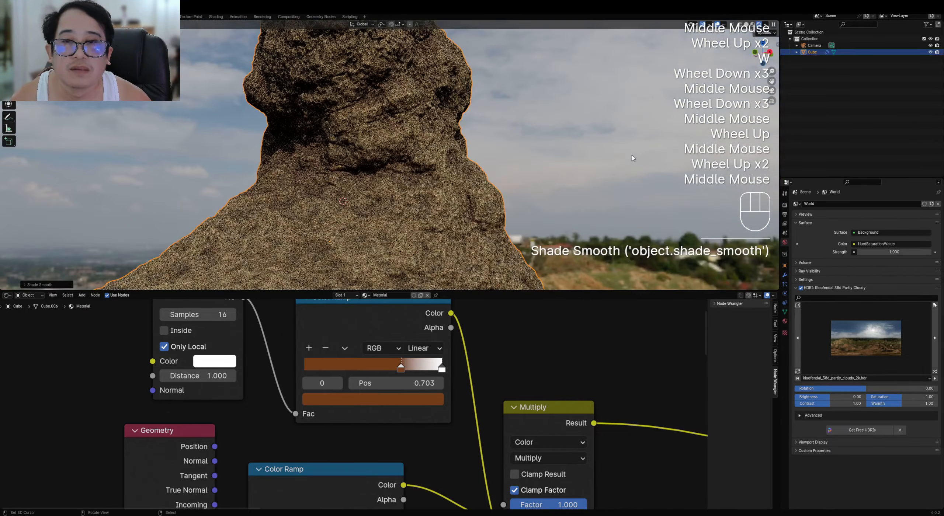
pyautogui.scroll(2, 480, 129)
# In solid shading, link the Displacement node to the Material Output's Displacement and cut the Normal Map's link to the Principled BSDF
pyautogui.press('z')
pyautogui.click(529, 130)
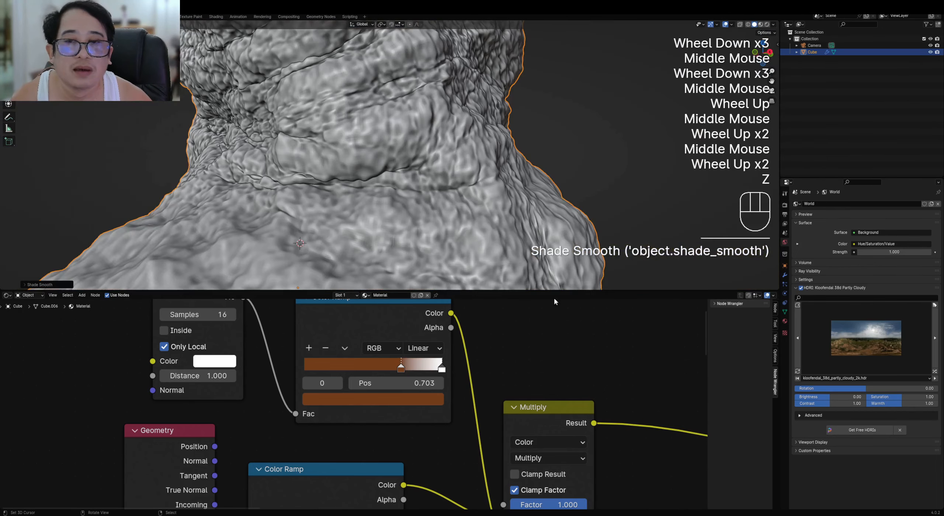
pyautogui.scroll(-4, 562, 420)
pyautogui.hotkey('ctrl', 'space')
pyautogui.moveTo(601, 430); pyautogui.dragTo(419, 318, button='middle')
pyautogui.scroll(-2, 418, 318)
pyautogui.scroll(-3, 418, 318)
pyautogui.moveTo(628, 439); pyautogui.dragTo(462, 369, button='middle')
pyautogui.scroll(5, 460, 368)
pyautogui.moveTo(460, 397); pyautogui.dragTo(687, 149)
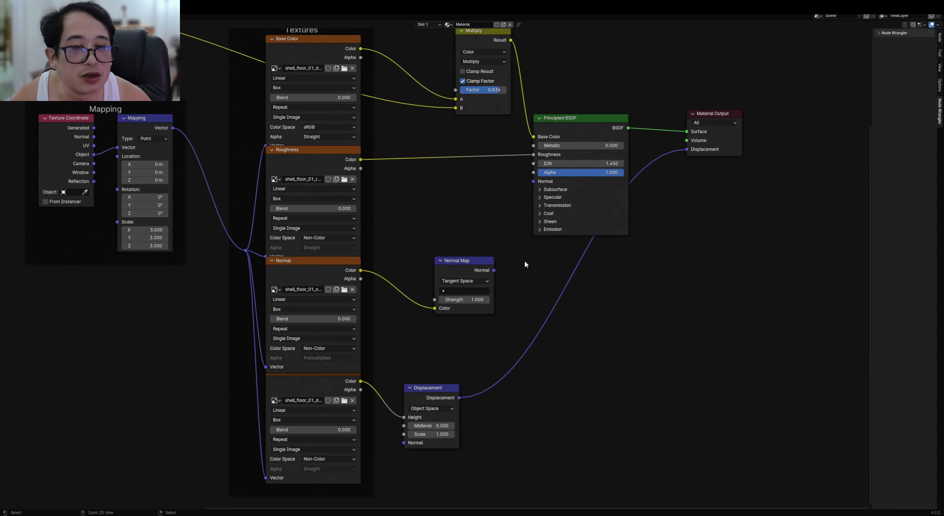
pyautogui.hotkey('ctrl', 'space')
# Examine the rock in rendered shading with displacement connected and the normal map disconnected
pyautogui.press('z')
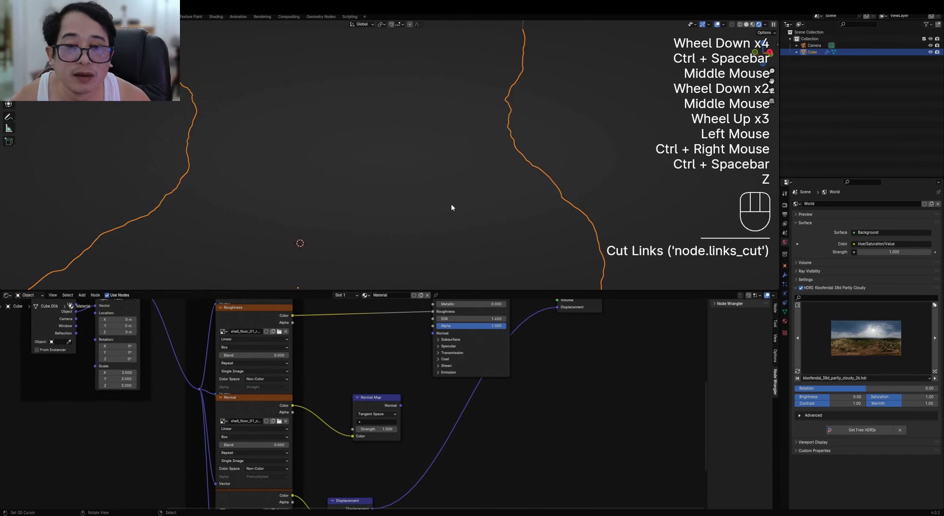
pyautogui.scroll(-1, 452, 204)
pyautogui.moveTo(451, 204); pyautogui.dragTo(471, 214, button='middle')
pyautogui.scroll(-1, 441, 214)
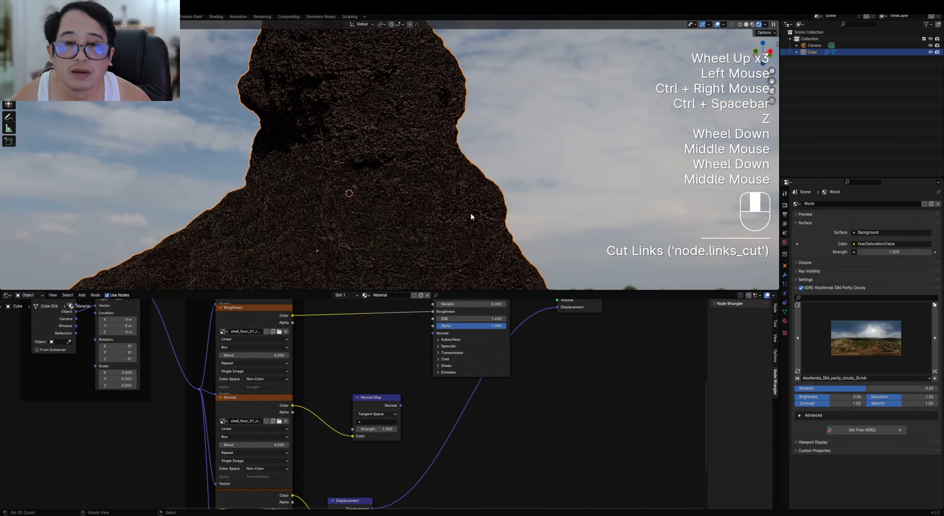
pyautogui.moveTo(495, 441); pyautogui.dragTo(525, 358, button='middle')
pyautogui.scroll(1, 425, 417)
pyautogui.scroll(2, 425, 420)
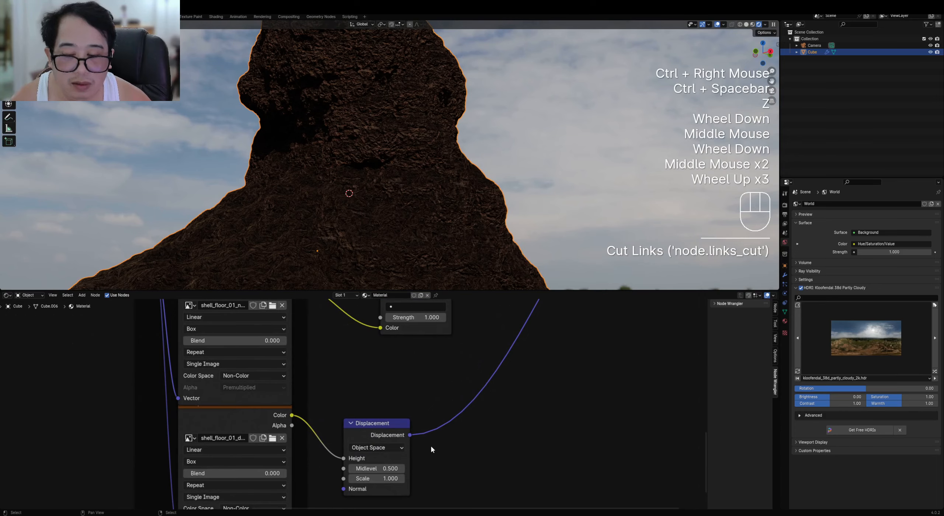
pyautogui.scroll(-2, 393, 460)
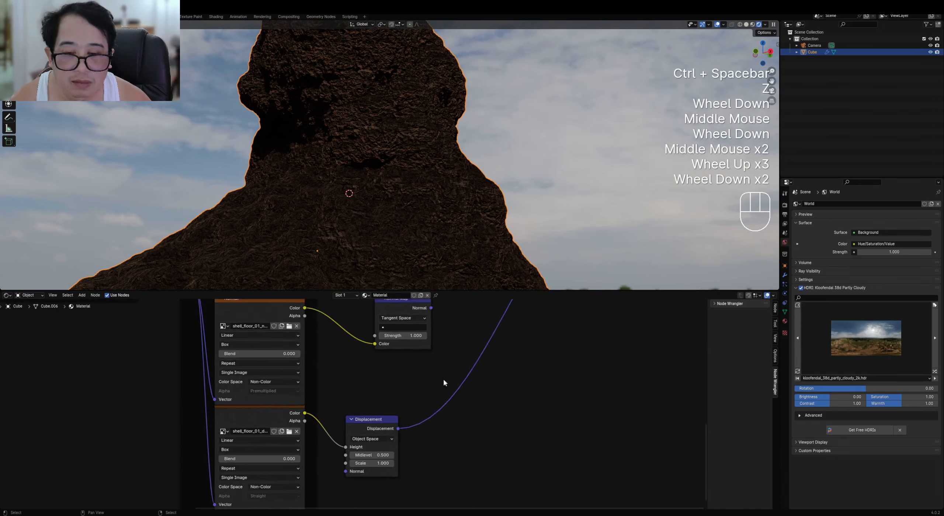
pyautogui.moveTo(454, 201); pyautogui.dragTo(448, 236, button='middle')
pyautogui.scroll(-1, 446, 379)
# Reconnect the Normal Map output to the Principled BSDF's Normal input and inspect the rendered rock
pyautogui.moveTo(446, 379); pyautogui.dragTo(436, 445, button='middle')
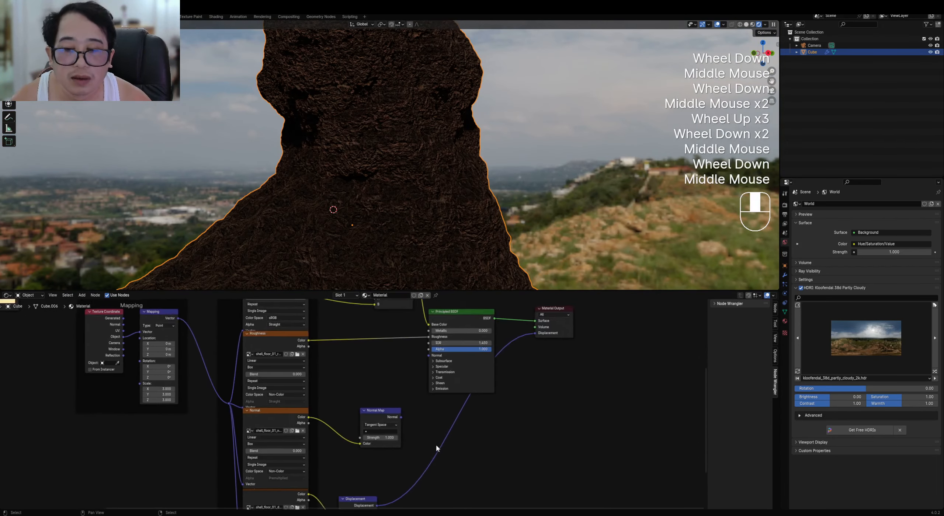
pyautogui.scroll(2, 424, 435)
pyautogui.click(413, 421)
pyautogui.moveTo(414, 421); pyautogui.dragTo(450, 339)
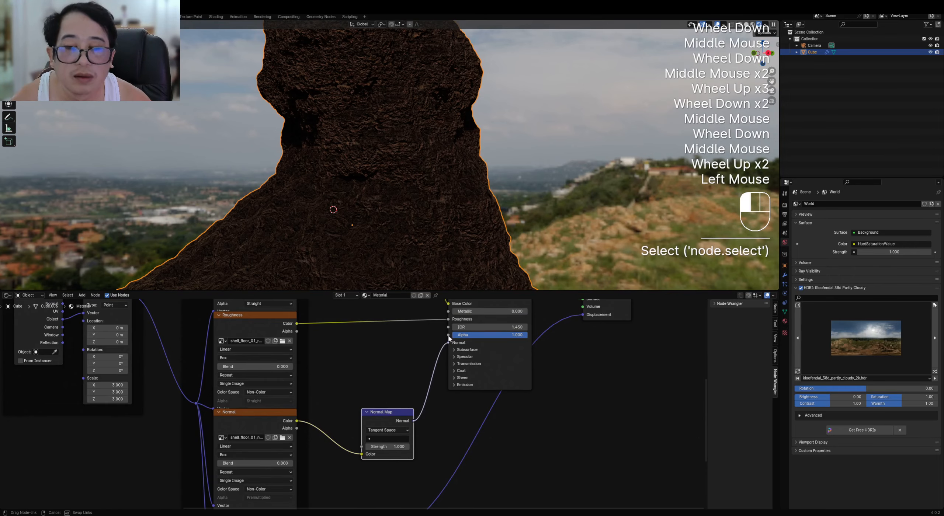
pyautogui.scroll(2, 461, 205)
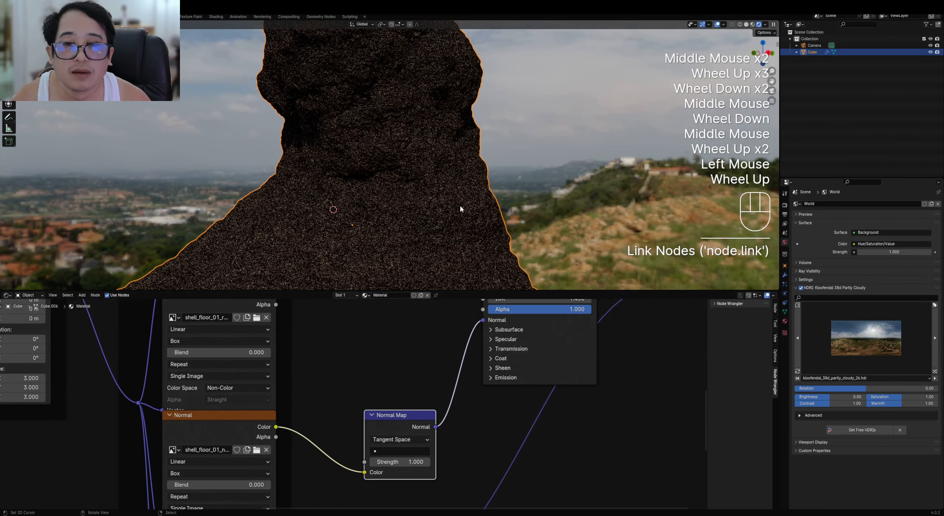
pyautogui.moveTo(454, 285); pyautogui.dragTo(447, 249, button='middle')
pyautogui.scroll(2, 454, 242)
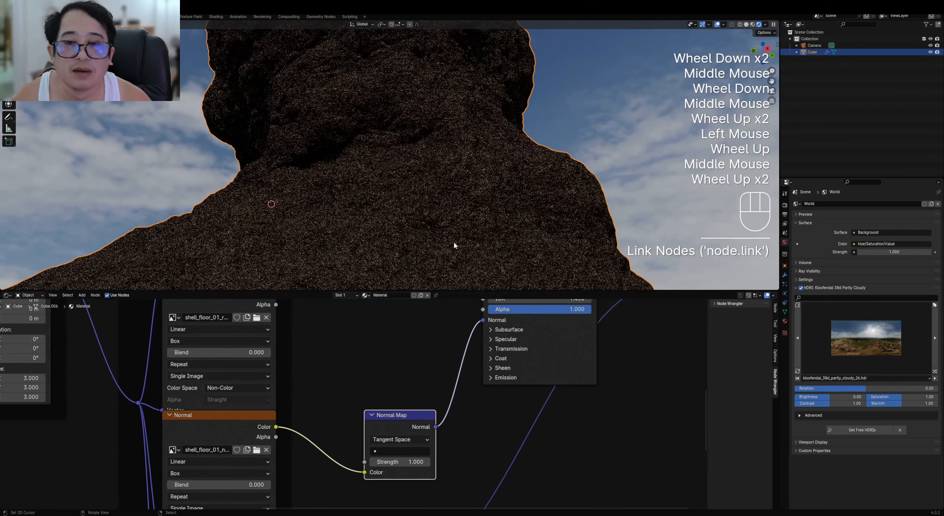
# Set the Displacement node's Scale to 0.1
pyautogui.scroll(-2, 445, 442)
pyautogui.scroll(2, 439, 327)
pyautogui.moveTo(445, 442); pyautogui.dragTo(422, 380, button='middle')
pyautogui.scroll(1, 436, 301)
pyautogui.scroll(-1, 437, 302)
pyautogui.scroll(1, 422, 381)
pyautogui.scroll(1, 421, 383)
pyautogui.click(391, 453)
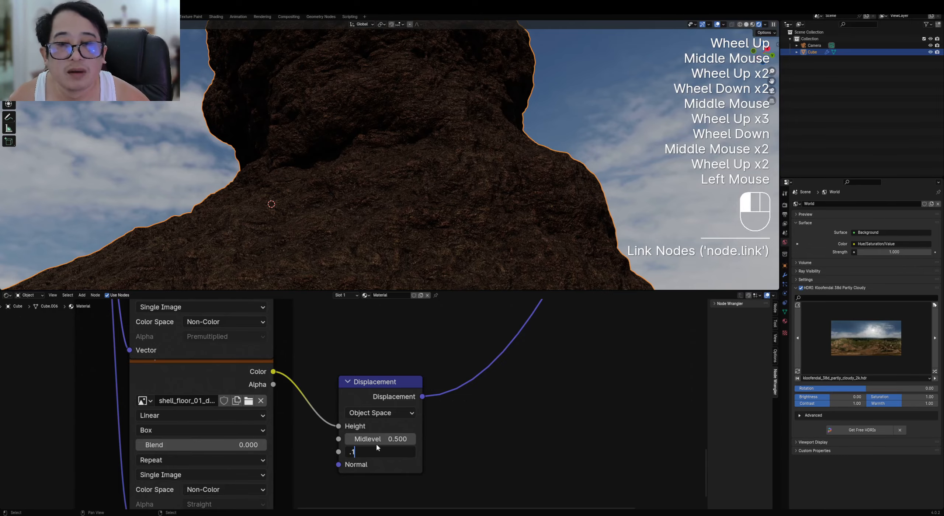
pyautogui.press('Return')
# Examine the rendered rock's surface relief from several angles and distances
pyautogui.scroll(-2, 414, 183)
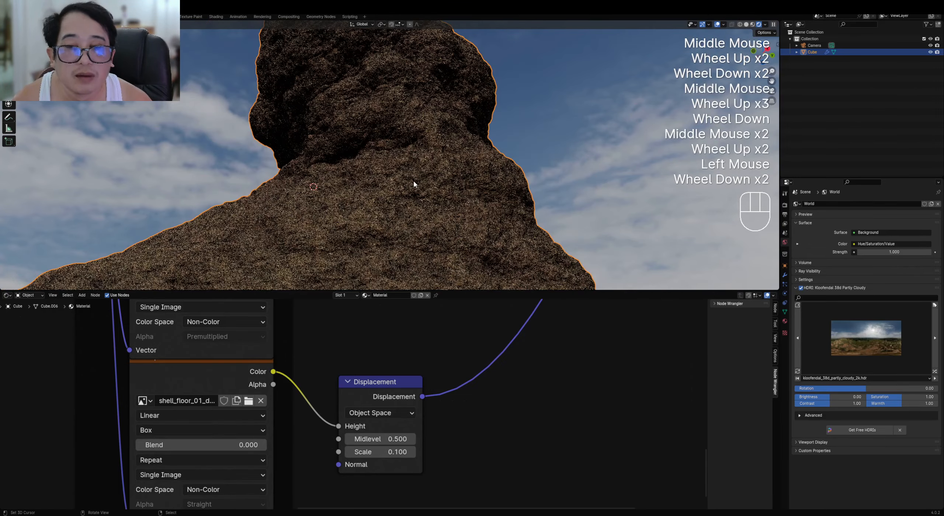
pyautogui.moveTo(414, 183); pyautogui.dragTo(481, 192, button='middle')
pyautogui.scroll(1, 430, 200)
pyautogui.scroll(3, 449, 199)
pyautogui.scroll(-2, 449, 201)
pyautogui.scroll(-1, 461, 195)
pyautogui.scroll(1, 482, 195)
pyautogui.press('z')
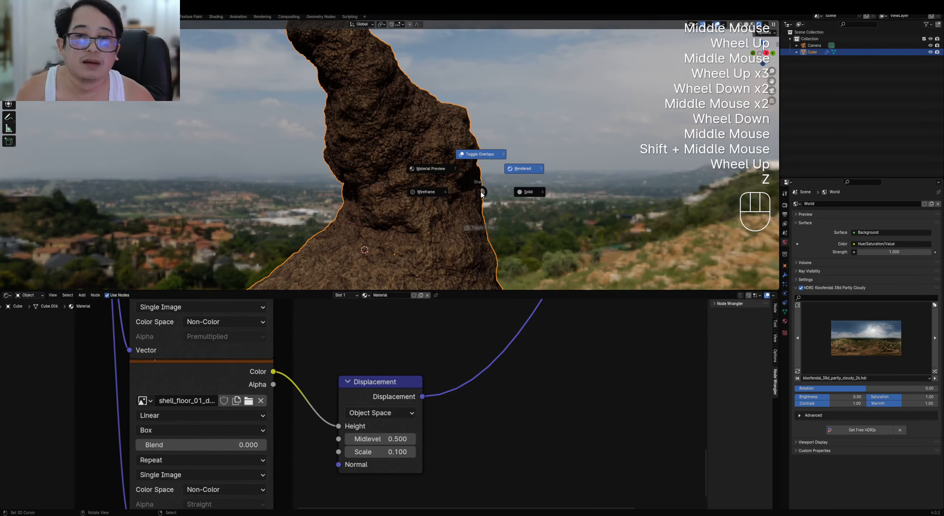
# Set the factor to 0.8 on the Multiply node that feeds the Principled BSDF's Base Color and check the rock
pyautogui.scroll(-1, 378, 344)
pyautogui.moveTo(377, 344); pyautogui.dragTo(429, 472, button='middle')
pyautogui.scroll(1, 418, 391)
pyautogui.scroll(-3, 418, 391)
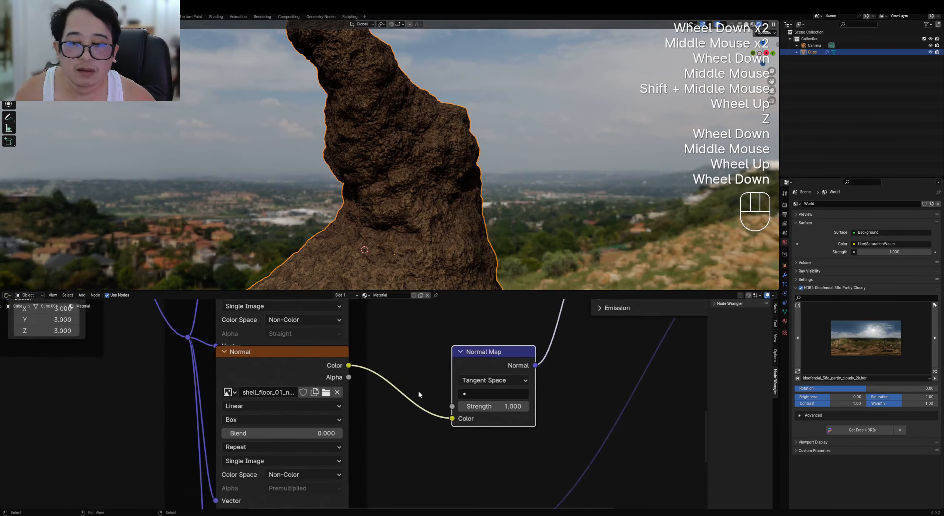
pyautogui.moveTo(419, 391)
pyautogui.mouseDown(button='middle')
pyautogui.moveTo(410, 333)
pyautogui.moveTo(442, 391)
pyautogui.mouseUp(button='middle')
pyautogui.scroll(1, 450, 385)
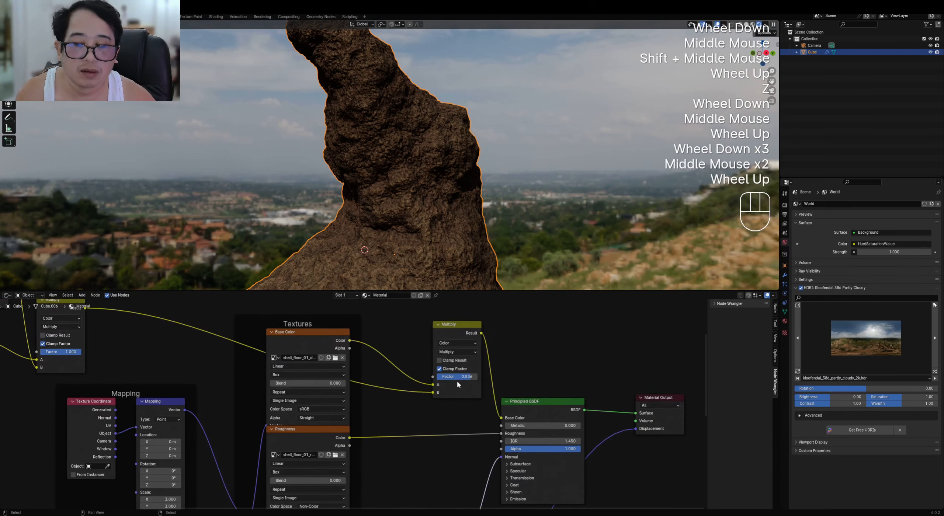
pyautogui.scroll(-1, 373, 360)
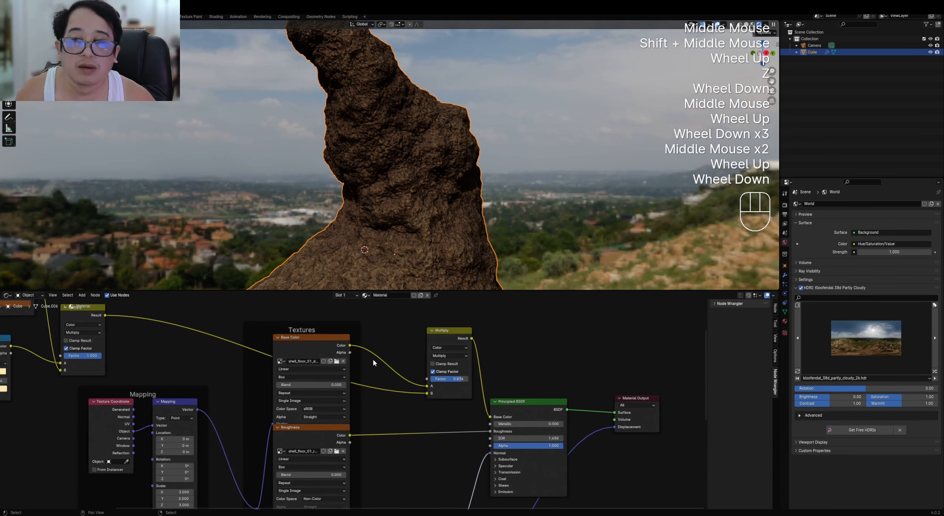
pyautogui.moveTo(462, 379); pyautogui.dragTo(464, 386)
pyautogui.moveTo(405, 195); pyautogui.dragTo(449, 230, button='middle')
pyautogui.click(454, 380)
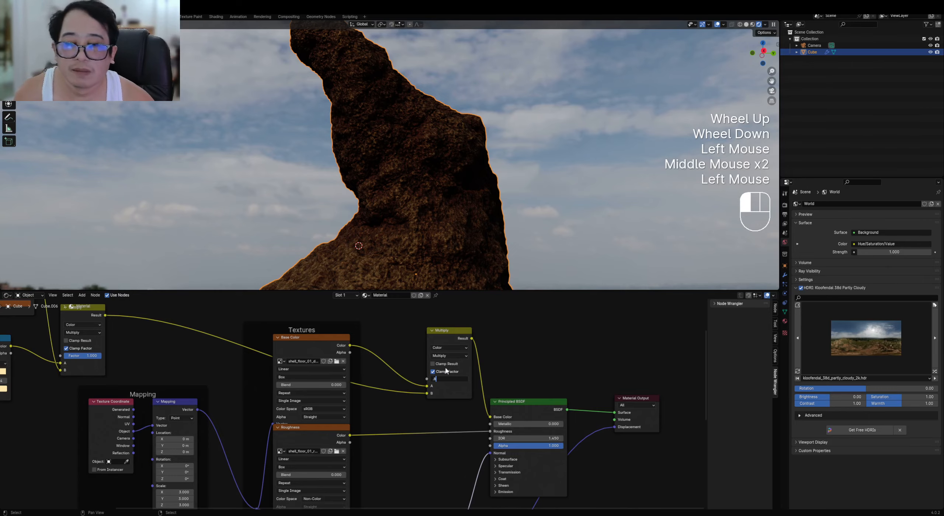
pyautogui.press('Return')
pyautogui.scroll(1, 415, 172)
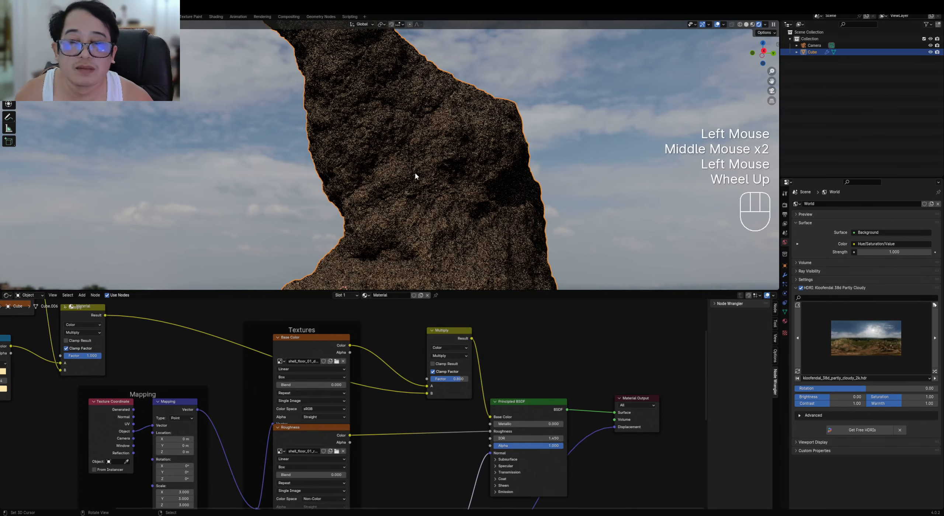
pyautogui.moveTo(411, 179); pyautogui.dragTo(420, 187, button='middle')
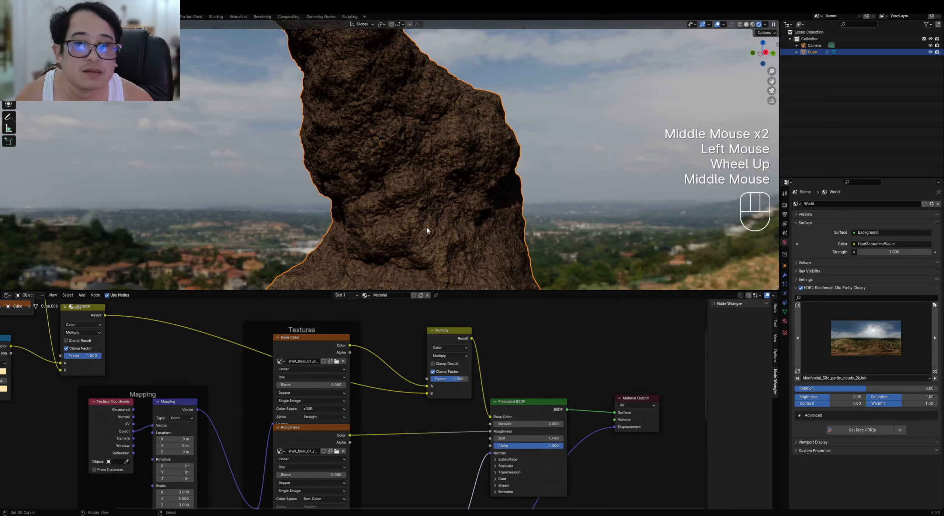
# Rotate the world HDRI to about -28.5 to light the rock from another direction
pyautogui.scroll(-2, 427, 227)
pyautogui.moveTo(426, 227); pyautogui.dragTo(441, 258, button='middle')
pyautogui.moveTo(883, 392); pyautogui.dragTo(854, 392)
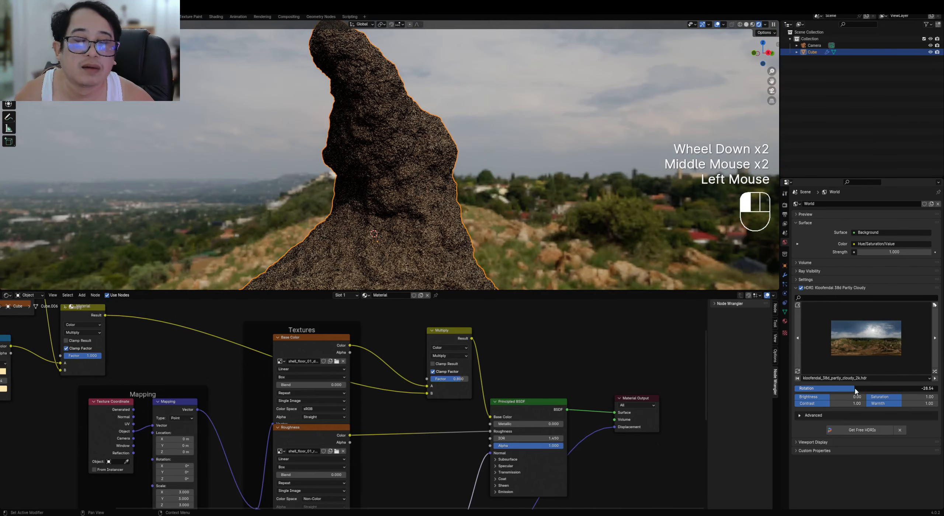
# Inspect the whole rendered rock under the rotated lighting in a maximized 3D viewport
pyautogui.scroll(-1, 479, 192)
pyautogui.moveTo(476, 210); pyautogui.dragTo(496, 195, button='middle')
pyautogui.scroll(-1, 480, 192)
pyautogui.scroll(2, 496, 195)
pyautogui.hotkey('ctrl', 'space')
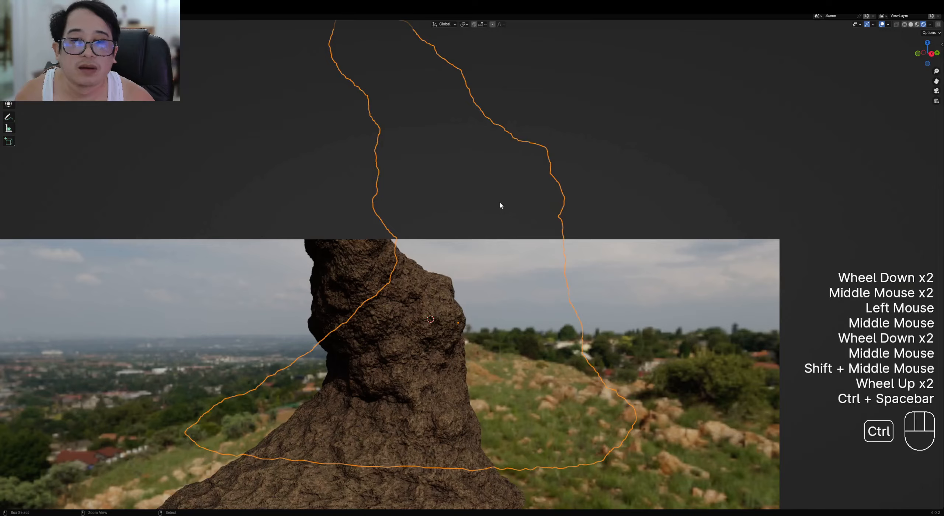
pyautogui.scroll(-1, 549, 226)
pyautogui.moveTo(549, 263); pyautogui.dragTo(592, 232, button='middle')
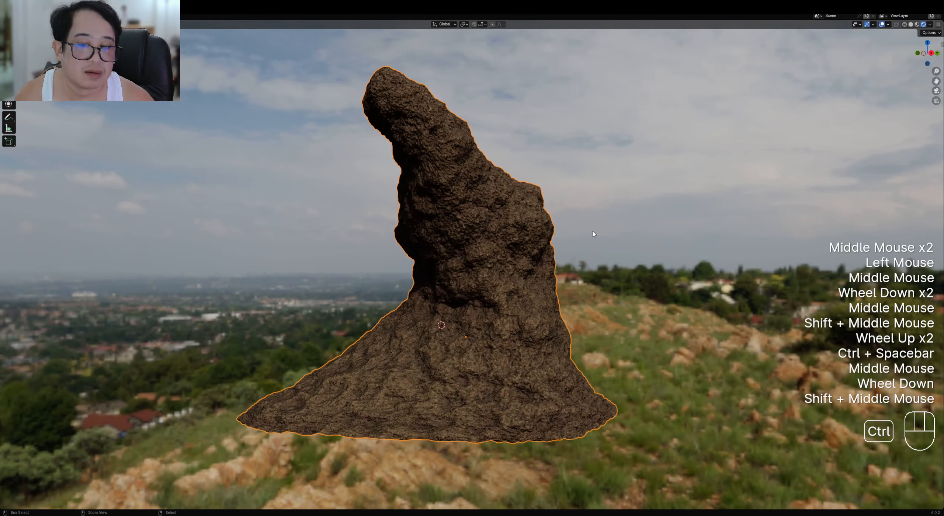
pyautogui.hotkey('ctrl', 'space')
# Enable a transparent film background in the render settings
pyautogui.click(785, 215)
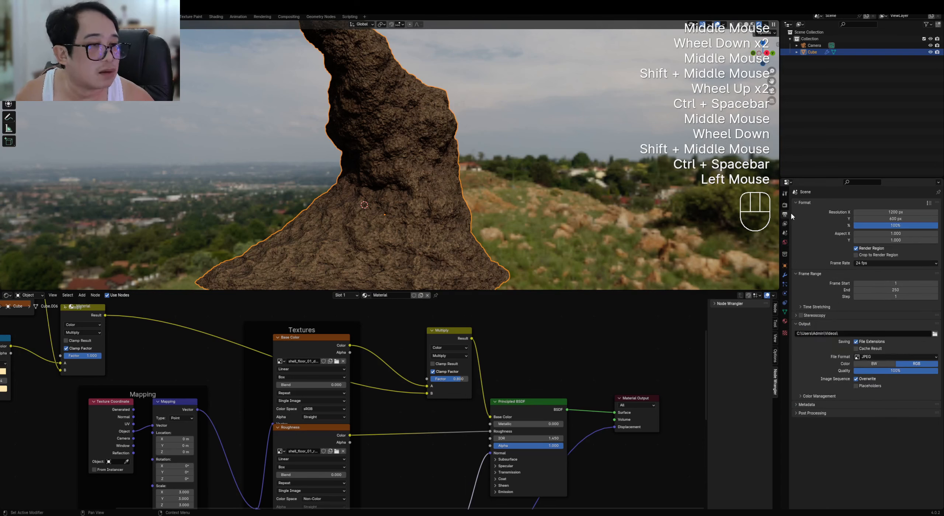
pyautogui.click(787, 207)
pyautogui.scroll(-1, 834, 394)
pyautogui.click(825, 344)
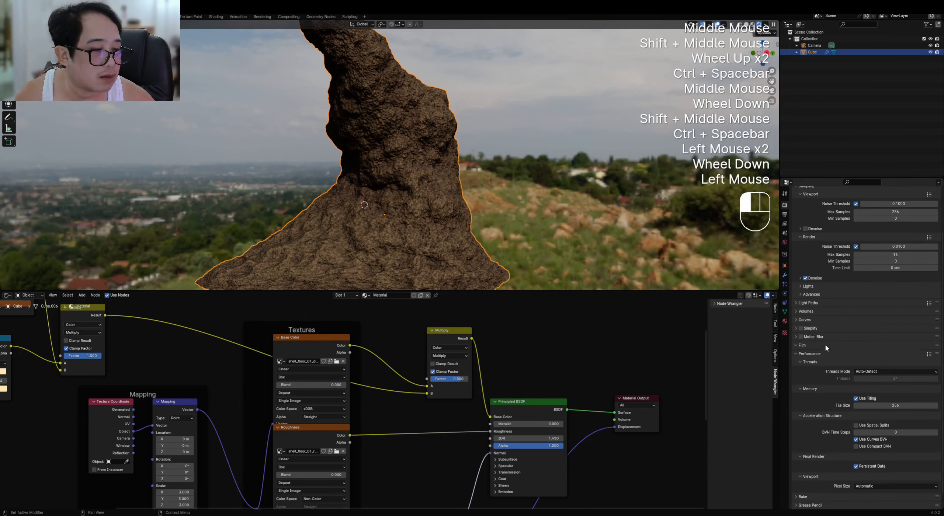
pyautogui.click(806, 392)
# Move the white stop of the Color Ramp fed by Ambient Occlusion to position 0.831
pyautogui.moveTo(479, 207); pyautogui.dragTo(493, 457, button='middle')
pyautogui.scroll(-2, 263, 405)
pyautogui.scroll(3, 447, 442)
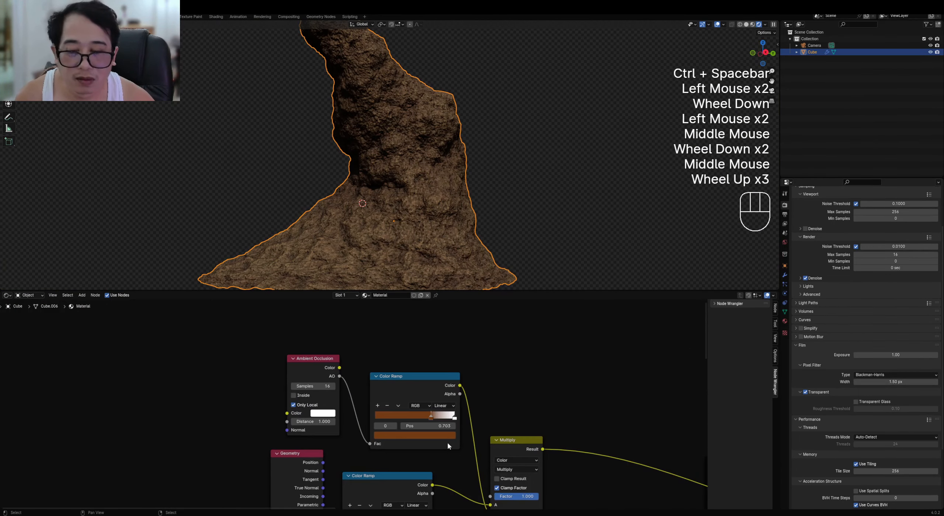
pyautogui.click(454, 417)
pyautogui.moveTo(447, 418); pyautogui.dragTo(441, 418)
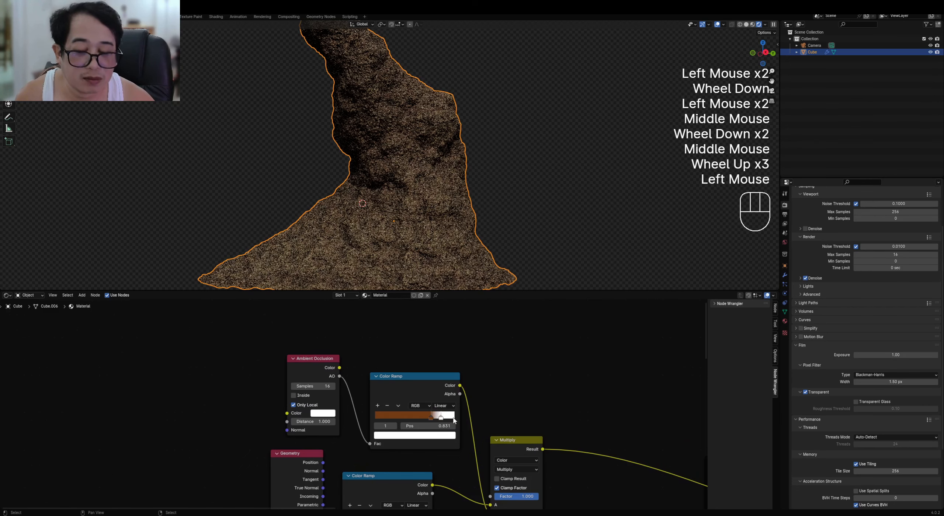
pyautogui.click(538, 397)
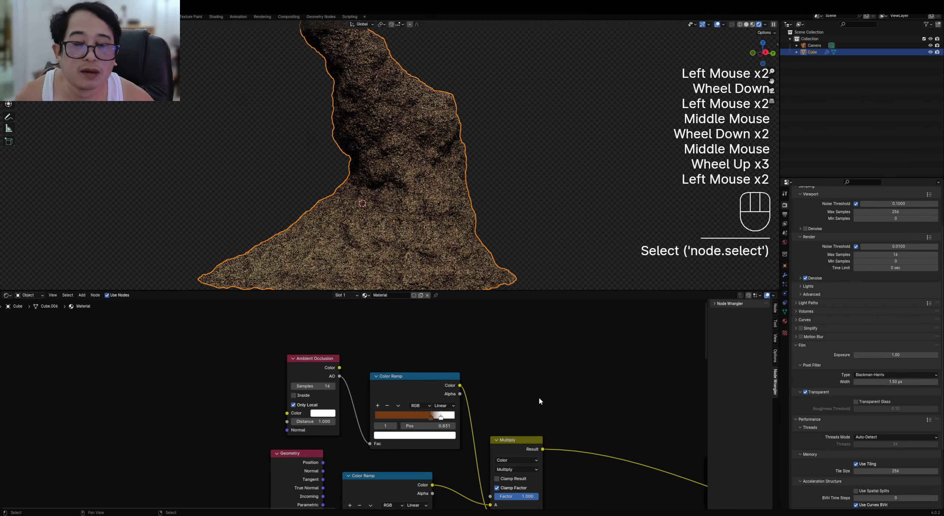
# Mute the Displacement node to compare the rock without displacement
pyautogui.scroll(-3, 542, 402)
pyautogui.moveTo(551, 410); pyautogui.dragTo(405, 343, button='middle')
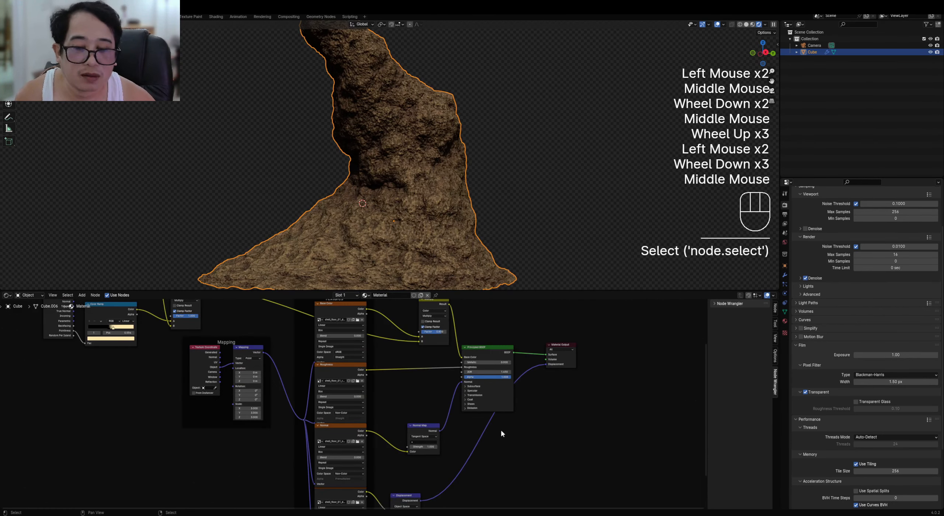
pyautogui.rightClick(408, 498)
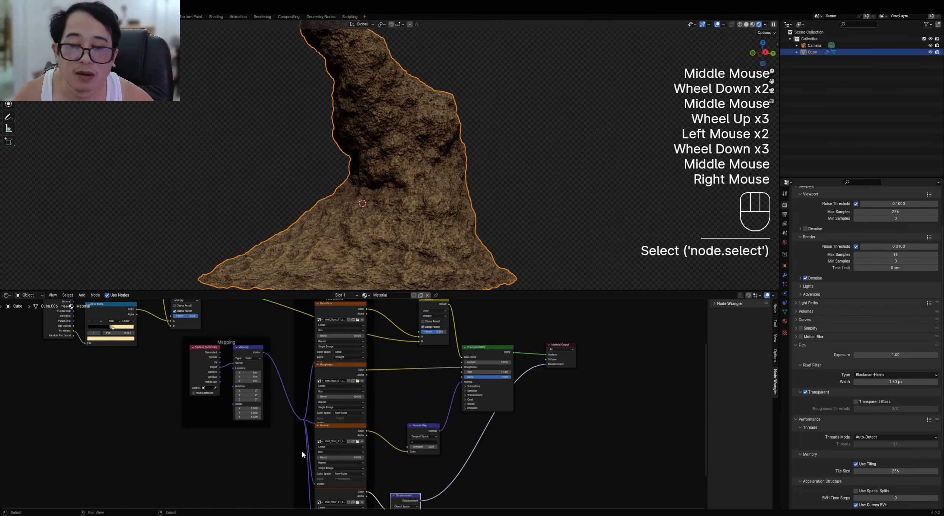
pyautogui.press('m')
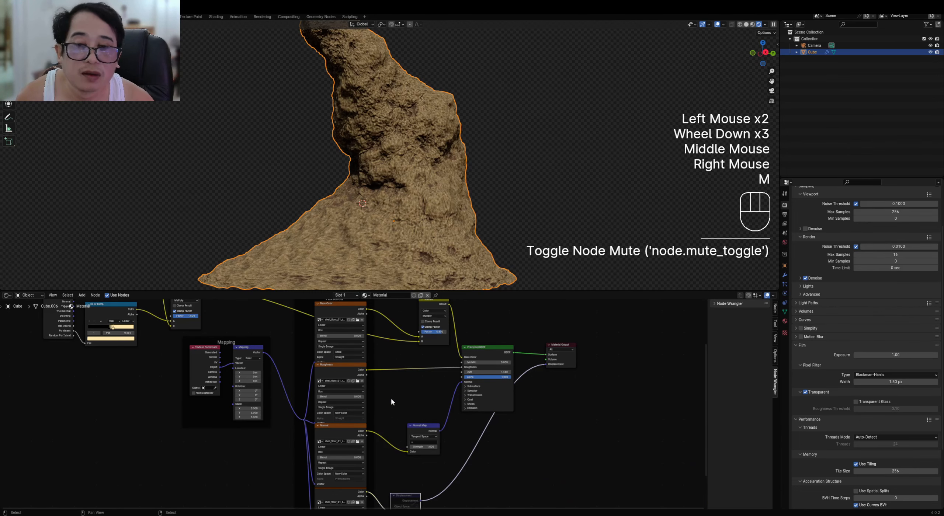
# Move the ambient occlusion Color Ramp's white stop closer to the brown stop, at about 0.75
pyautogui.moveTo(391, 398); pyautogui.dragTo(513, 457, button='middle')
pyautogui.moveTo(260, 338); pyautogui.dragTo(335, 384, button='middle')
pyautogui.scroll(1, 334, 384)
pyautogui.scroll(1, 334, 384)
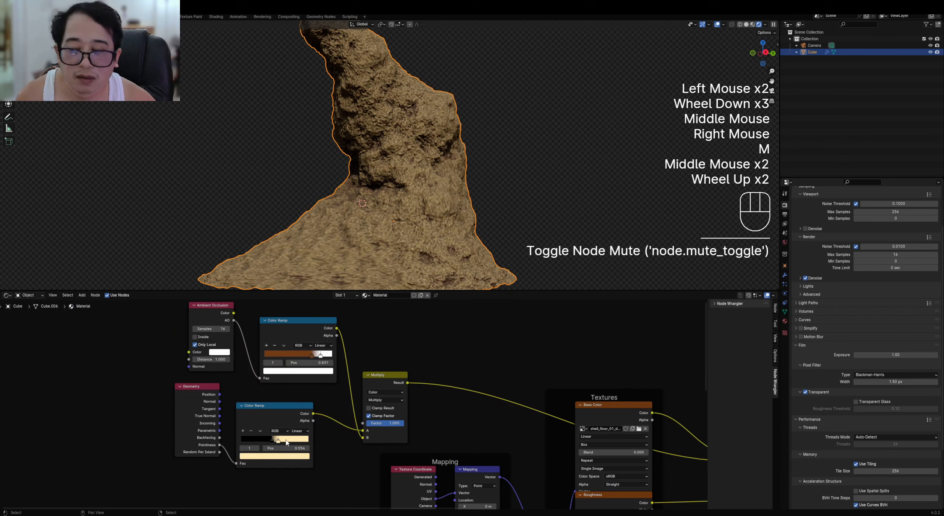
pyautogui.moveTo(320, 355); pyautogui.dragTo(316, 355)
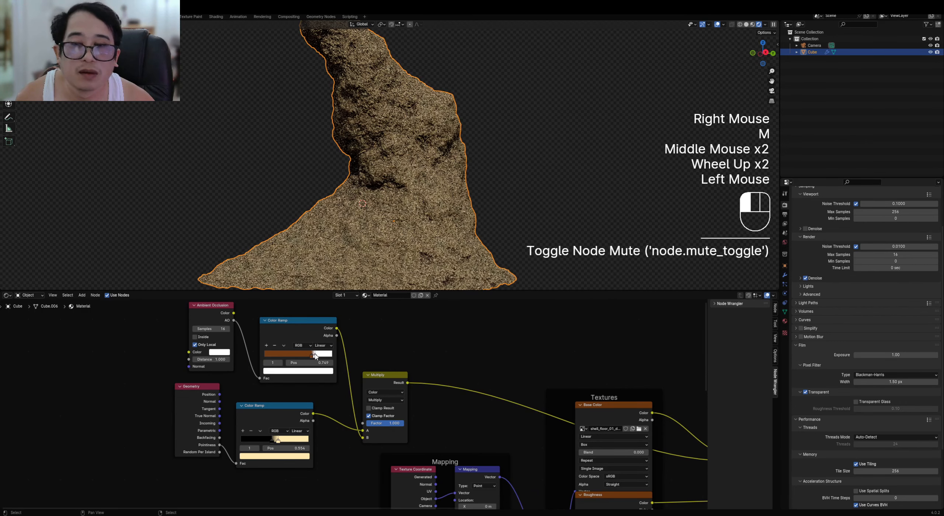
# Unmute the Displacement node
pyautogui.scroll(-2, 384, 413)
pyautogui.moveTo(535, 450); pyautogui.dragTo(441, 400, button='middle')
pyautogui.moveTo(429, 487); pyautogui.dragTo(428, 431, button='middle')
pyautogui.scroll(2, 428, 431)
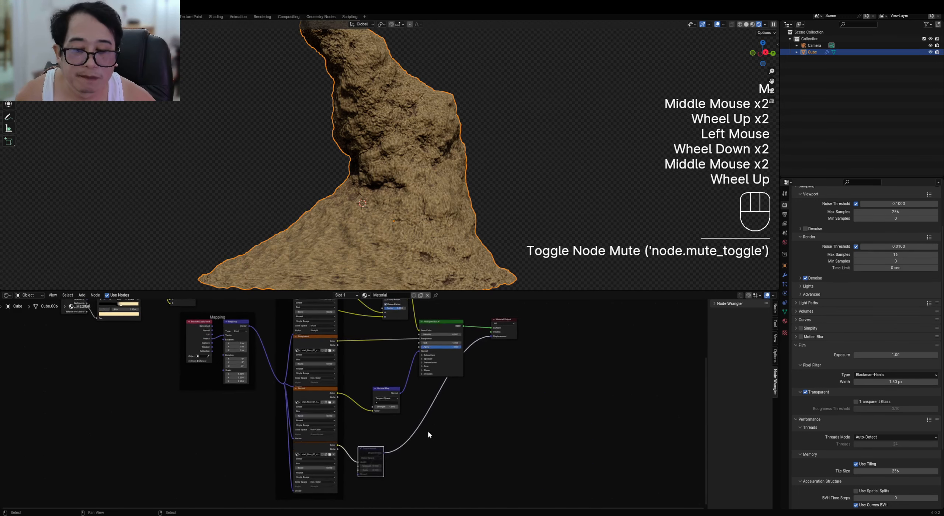
pyautogui.click(380, 458)
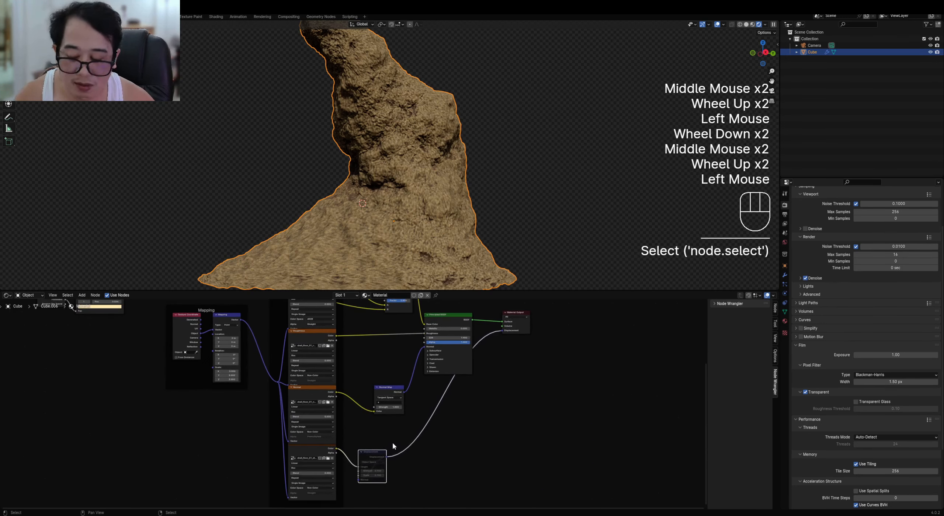
pyautogui.press('m')
# Inspect the displaced rock against the transparent background from several sides, including in a maximized viewport
pyautogui.scroll(1, 392, 443)
pyautogui.scroll(-1, 392, 443)
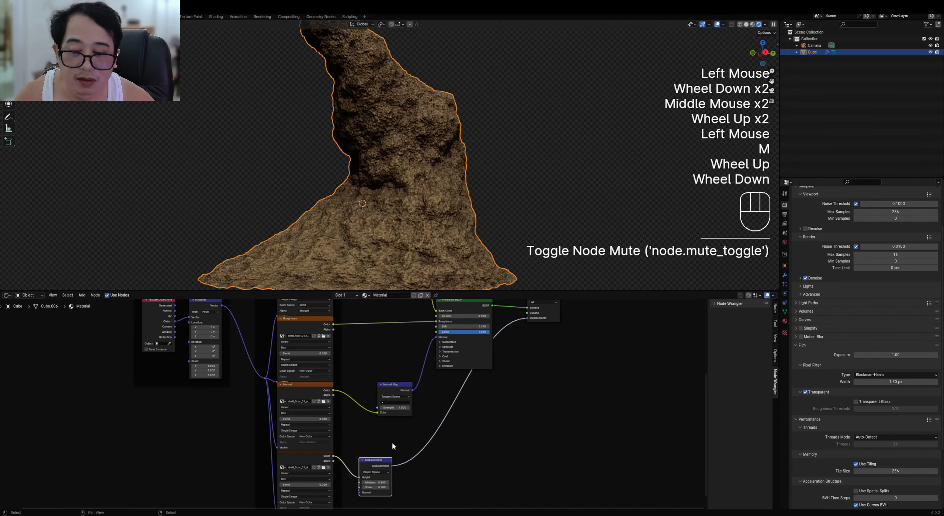
pyautogui.scroll(2, 422, 196)
pyautogui.moveTo(431, 218); pyautogui.dragTo(469, 209, button='middle')
pyautogui.scroll(-1, 478, 205)
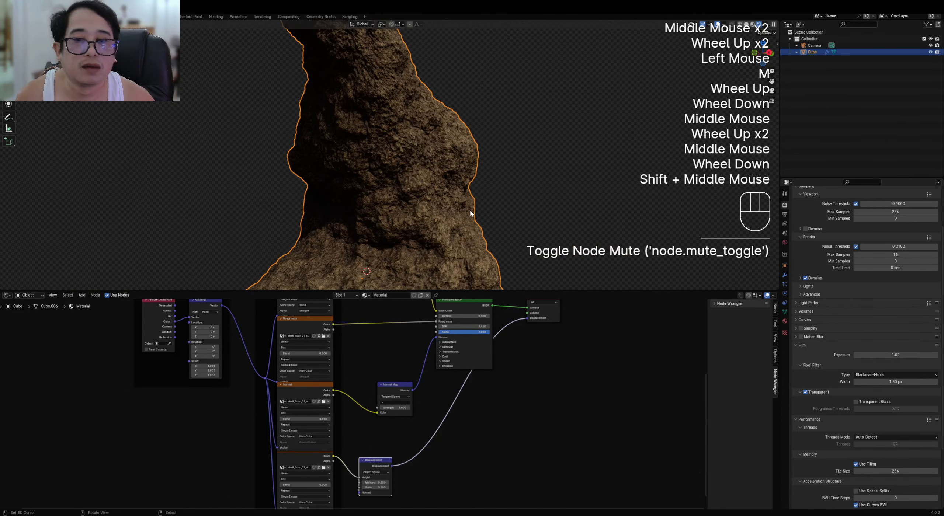
pyautogui.hotkey('ctrl', 'space')
pyautogui.scroll(-2, 512, 217)
pyautogui.moveTo(548, 206); pyautogui.dragTo(520, 217, button='middle')
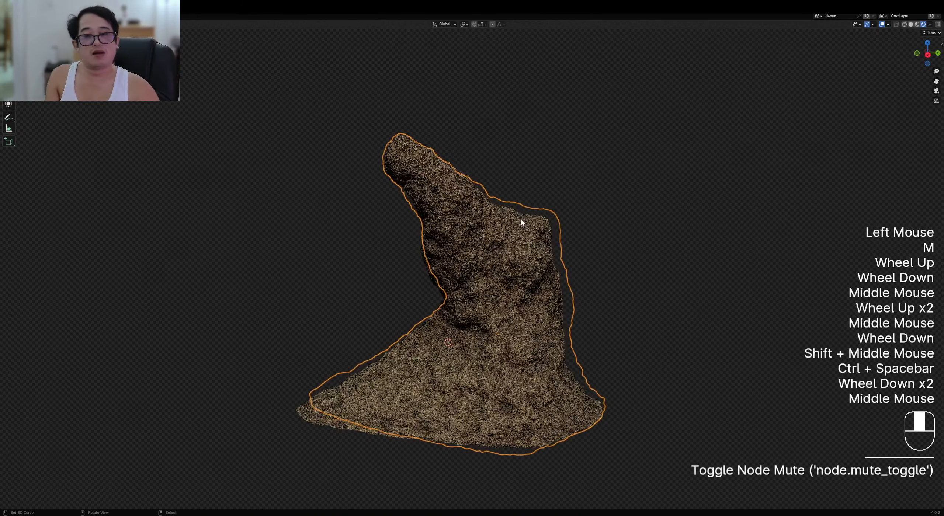
pyautogui.scroll(1, 602, 284)
pyautogui.moveTo(558, 305); pyautogui.dragTo(539, 316, button='middle')
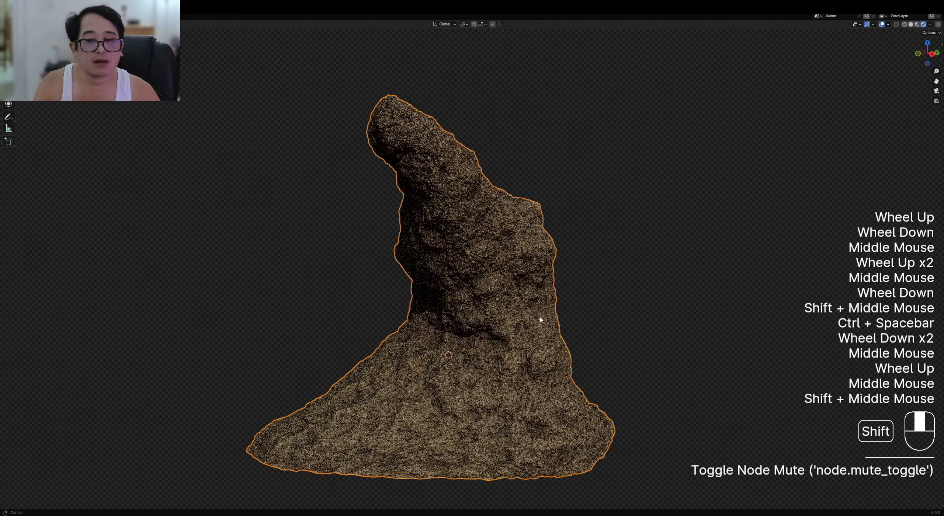
pyautogui.moveTo(598, 310); pyautogui.dragTo(537, 298, button='middle')
pyautogui.hotkey('ctrl', 'space')
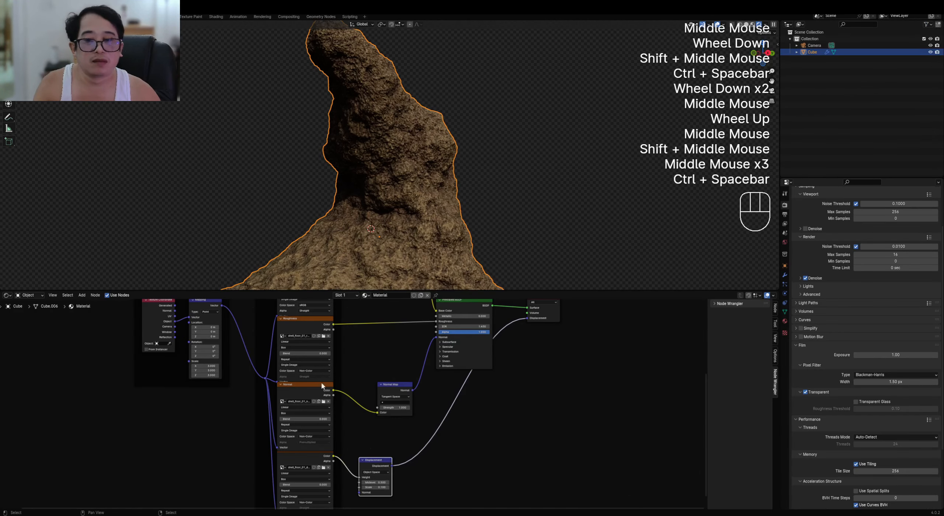
# Change the cream stop of the pointiness Color Ramp to a nearly white color
pyautogui.scroll(-1, 321, 382)
pyautogui.moveTo(321, 382); pyautogui.dragTo(303, 386, button='middle')
pyautogui.scroll(4, 303, 386)
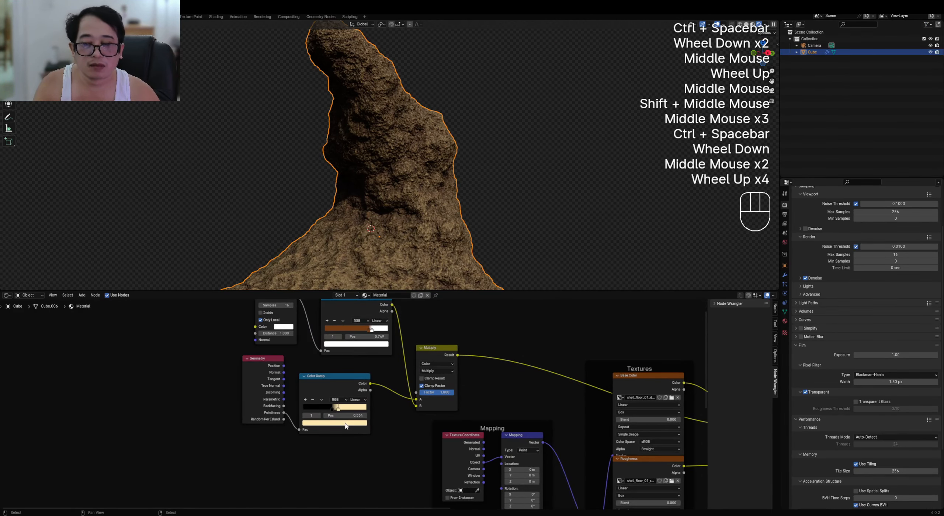
pyautogui.click(346, 424)
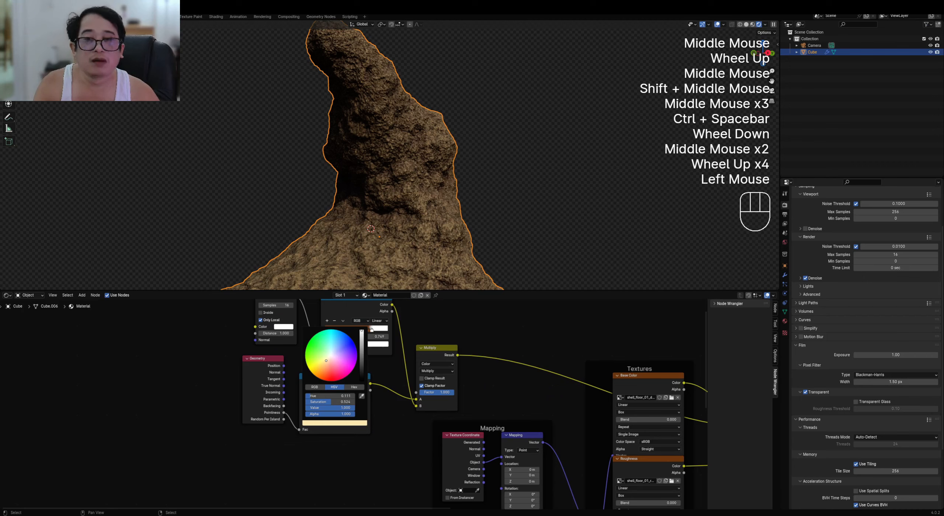
pyautogui.click(331, 355)
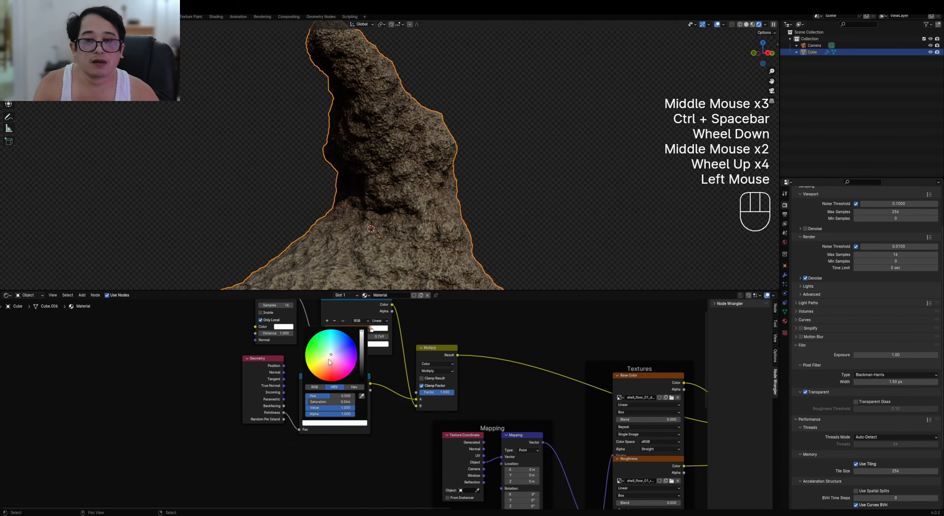
# Deselect the rock and examine its rendered surface up close and from different sides in a maximized viewport
pyautogui.moveTo(384, 243); pyautogui.dragTo(521, 280, button='middle')
pyautogui.hotkey('ctrl', 'space')
pyautogui.hotkey('alt', 'a')
pyautogui.scroll(4, 553, 266)
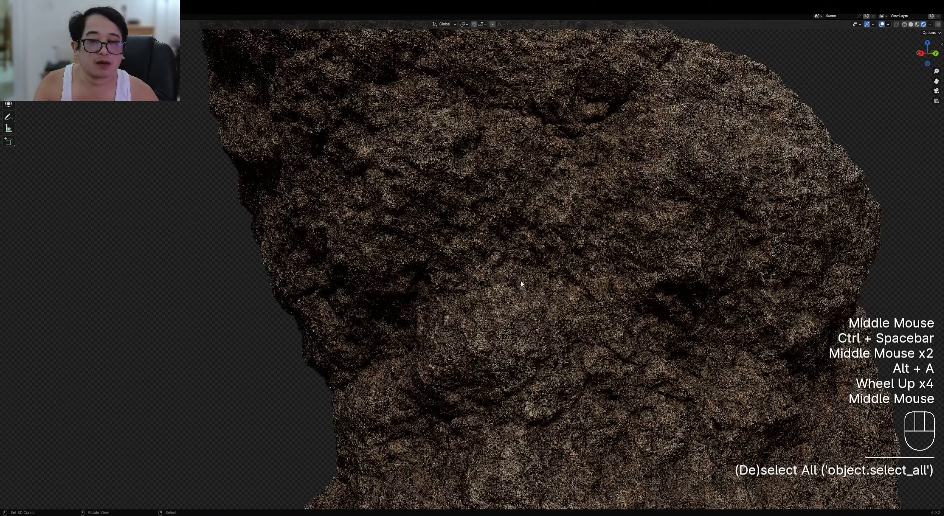
pyautogui.scroll(2, 456, 300)
pyautogui.keyDown('shift'); pyautogui.moveTo(592, 221); pyautogui.dragTo(531, 299, button='middle'); pyautogui.keyUp('shift')
pyautogui.scroll(-1, 456, 296)
pyautogui.scroll(-3, 487, 281)
pyautogui.scroll(1, 555, 280)
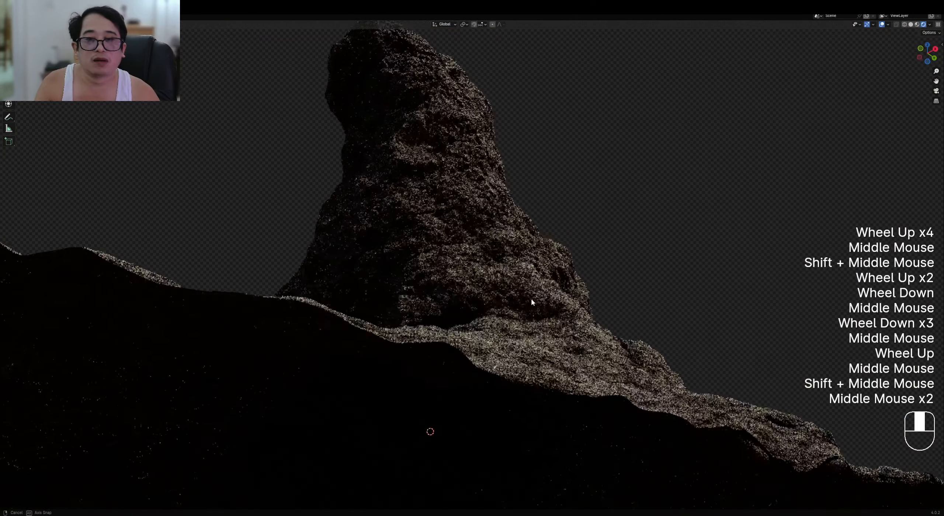
pyautogui.scroll(-1, 531, 294)
# Switch the viewport to solid shading and examine the rock's mesh detail from several sides before restoring the split layout
pyautogui.press('z')
pyautogui.moveTo(550, 259)
pyautogui.mouseDown(button='middle')
pyautogui.moveTo(527, 286)
pyautogui.moveTo(538, 247)
pyautogui.mouseUp(button='middle')
pyautogui.scroll(-2, 528, 286)
pyautogui.scroll(2, 513, 297)
pyautogui.press('z')
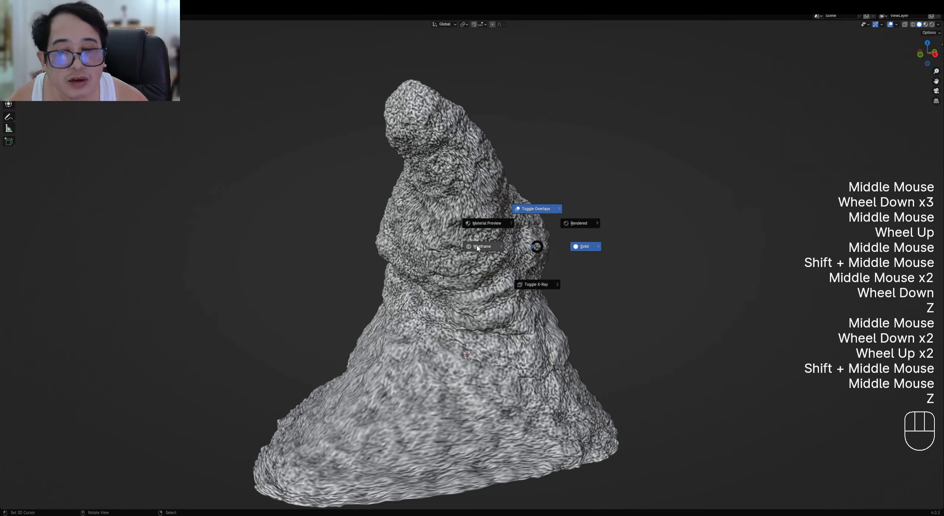
pyautogui.moveTo(442, 267)
pyautogui.mouseDown(button='middle')
pyautogui.moveTo(537, 269)
pyautogui.moveTo(501, 276)
pyautogui.mouseUp(button='middle')
pyautogui.scroll(-1, 538, 270)
pyautogui.moveTo(502, 276); pyautogui.dragTo(508, 281, button='middle')
pyautogui.scroll(1, 512, 277)
pyautogui.hotkey('ctrl', 'space')
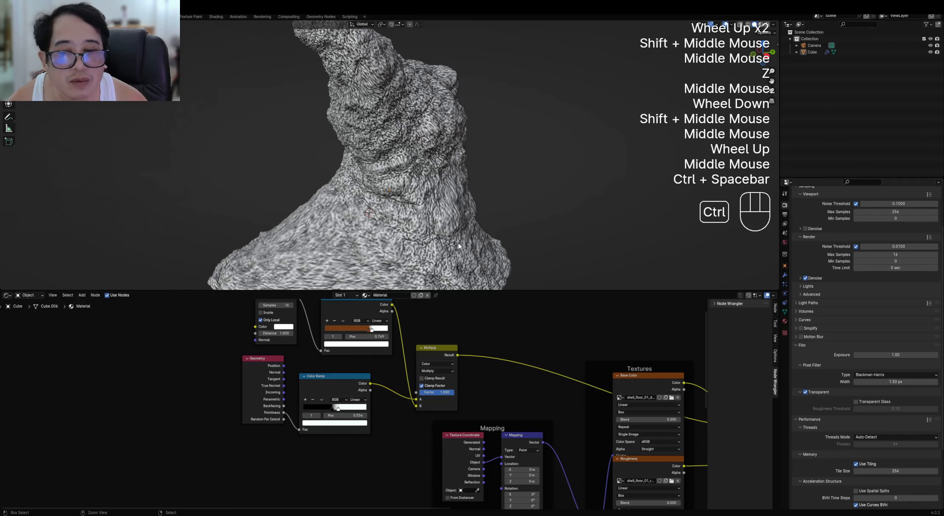
# Examine the Displacement node's settings in the shader graph and compare them with the rock's solid-shaded surface
pyautogui.scroll(-2, 537, 447)
pyautogui.moveTo(536, 448); pyautogui.dragTo(476, 375, button='middle')
pyautogui.scroll(1, 491, 436)
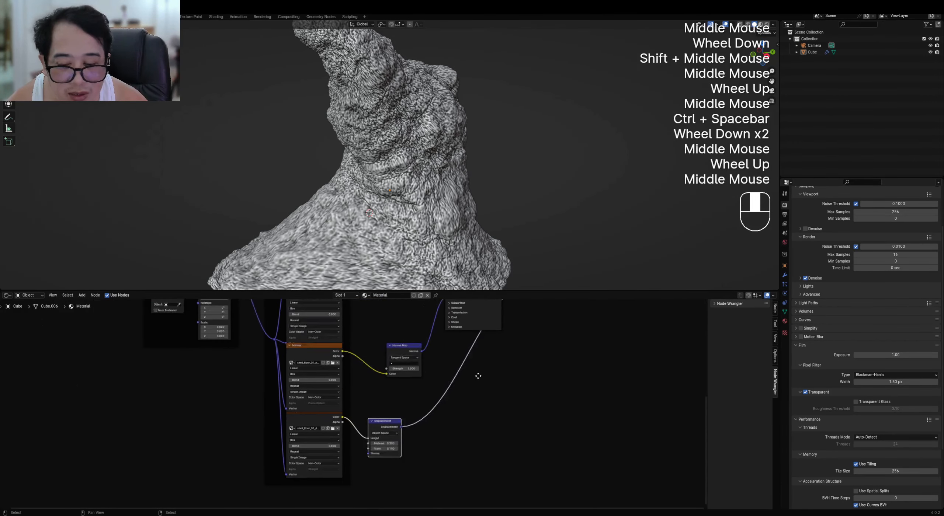
pyautogui.scroll(3, 415, 406)
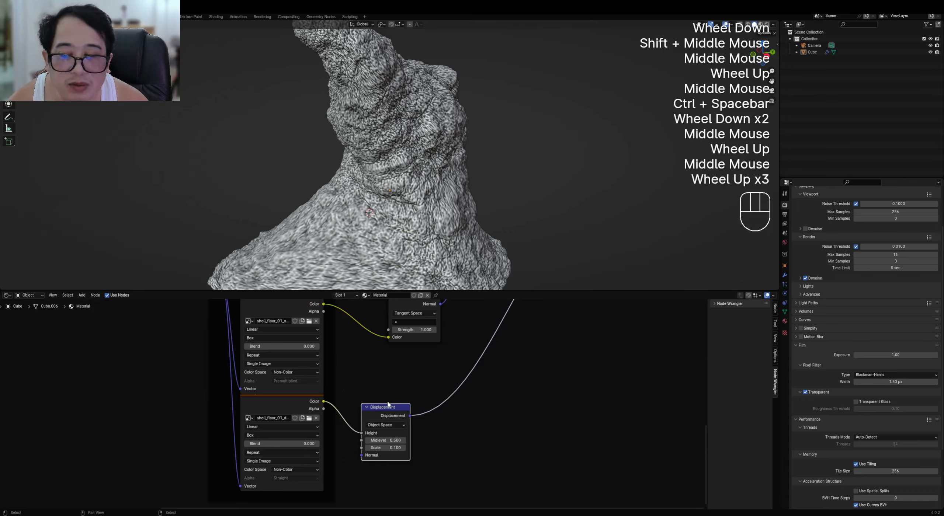
pyautogui.scroll(-1, 408, 169)
pyautogui.moveTo(408, 169); pyautogui.dragTo(417, 203, button='middle')
pyautogui.keyDown('shift'); pyautogui.moveTo(417, 203); pyautogui.dragTo(445, 200, button='middle'); pyautogui.keyUp('shift')
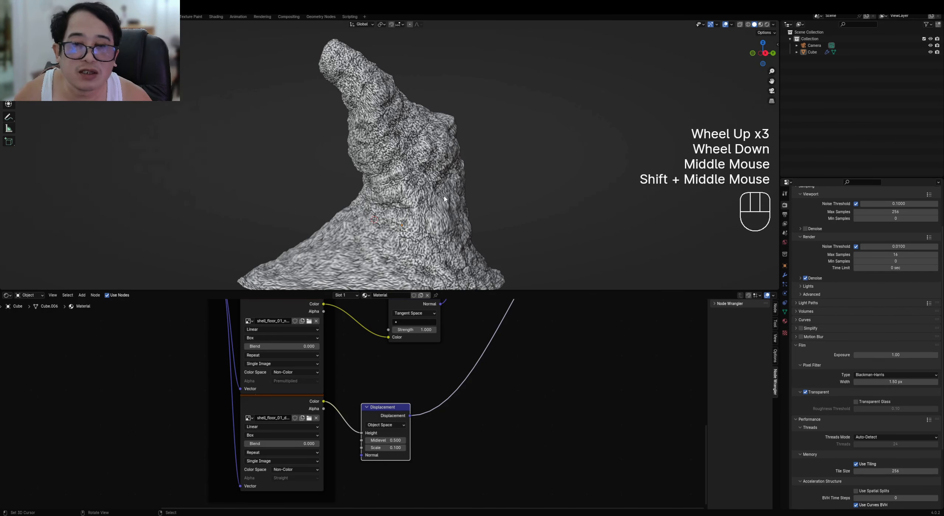
# Duplicate the rock and place the copy beside the original along the Y axis
pyautogui.hotkey('ctrl', 'space')
pyautogui.rightClick(480, 219)
pyautogui.moveTo(480, 219); pyautogui.dragTo(652, 232, button='middle')
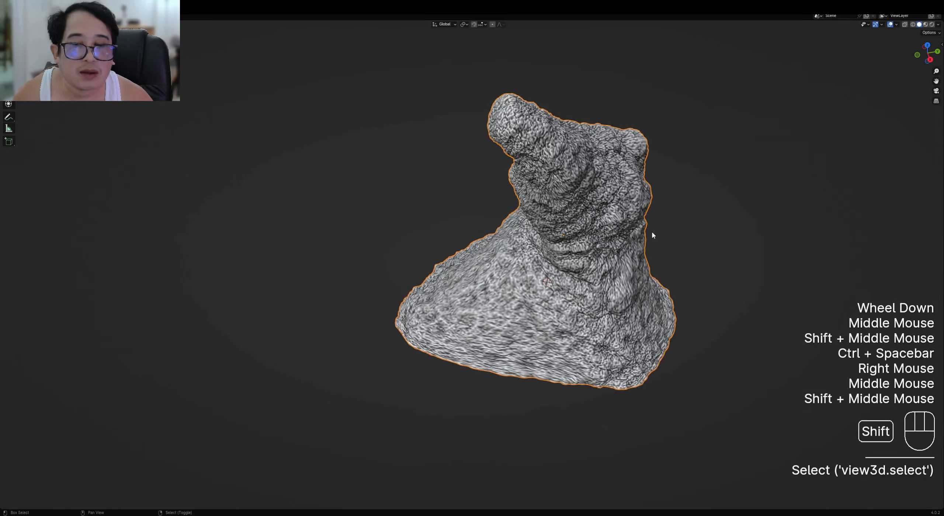
pyautogui.hotkey('shift', 'd')
pyautogui.press('y')
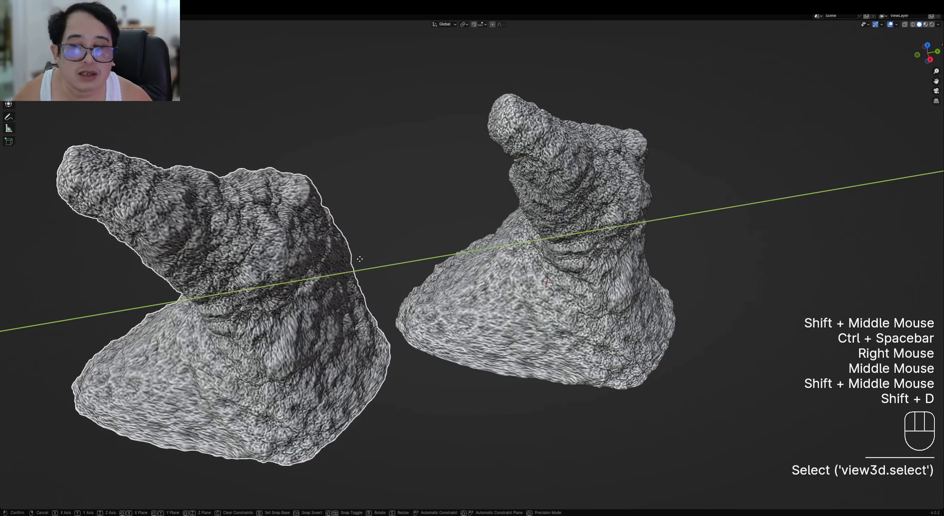
pyautogui.click(351, 261)
pyautogui.scroll(-2, 504, 283)
pyautogui.moveTo(503, 282); pyautogui.dragTo(664, 287, button='middle')
# Remove the Subdivision modifier from the duplicated rock and compare it with the original
pyautogui.hotkey('ctrl', 'space')
pyautogui.scroll(2, 490, 263)
pyautogui.click(785, 275)
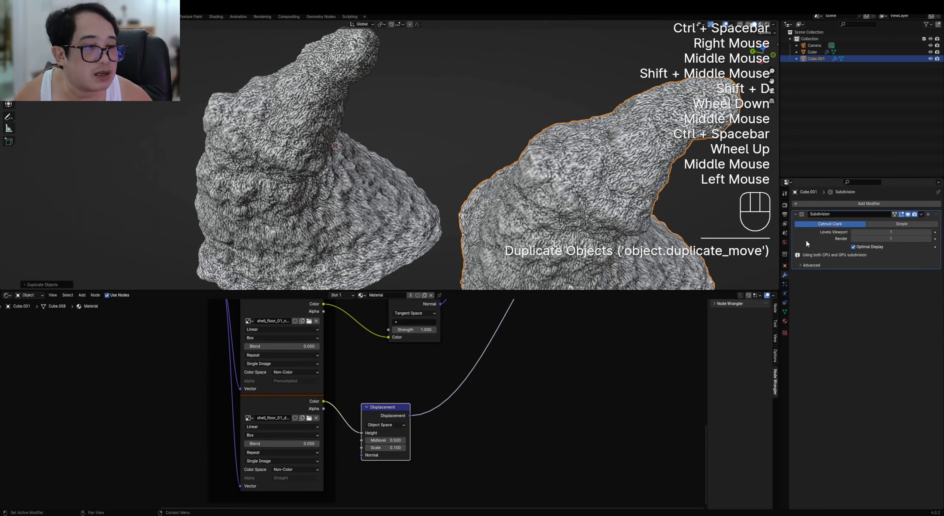
pyautogui.moveTo(645, 206); pyautogui.dragTo(679, 211, button='middle')
pyautogui.click(928, 214)
pyautogui.scroll(-3, 587, 186)
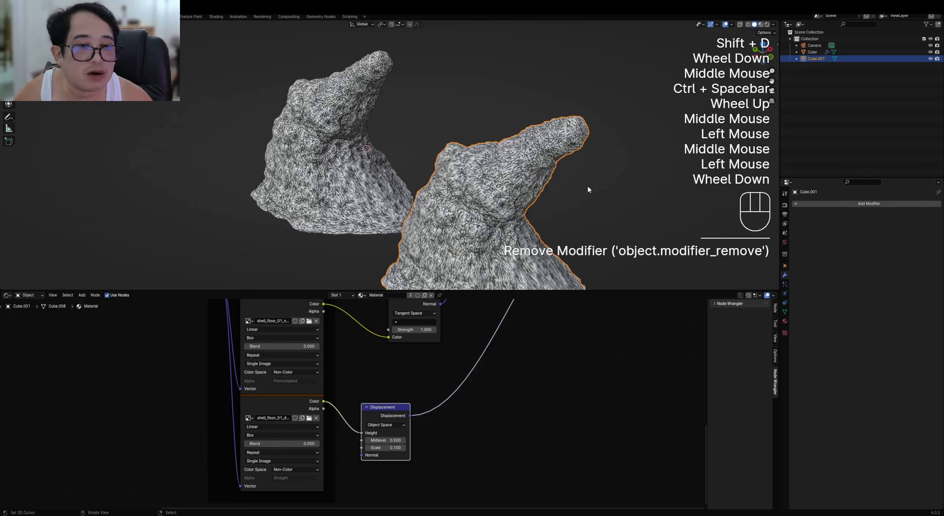
pyautogui.moveTo(588, 186); pyautogui.dragTo(502, 192, button='middle')
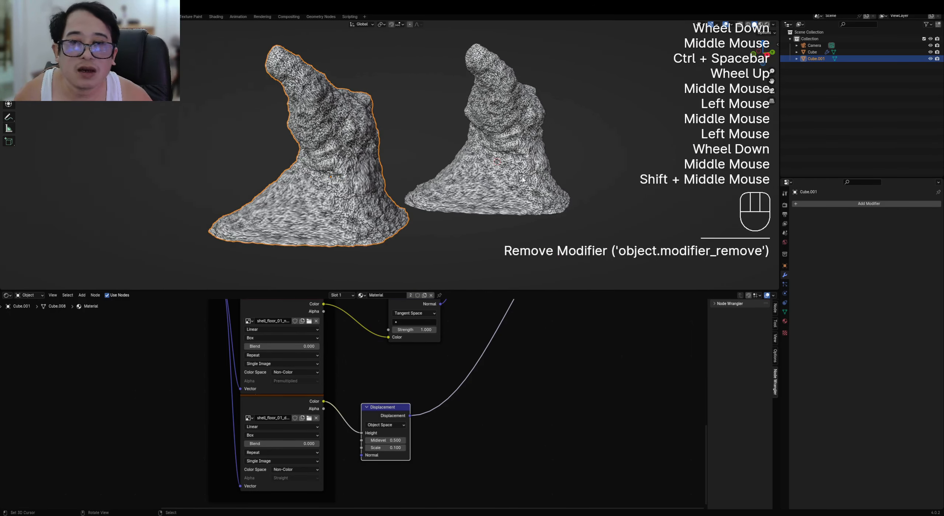
# Remove the Subdivision modifier from the original rock and delete the duplicate
pyautogui.rightClick(502, 191)
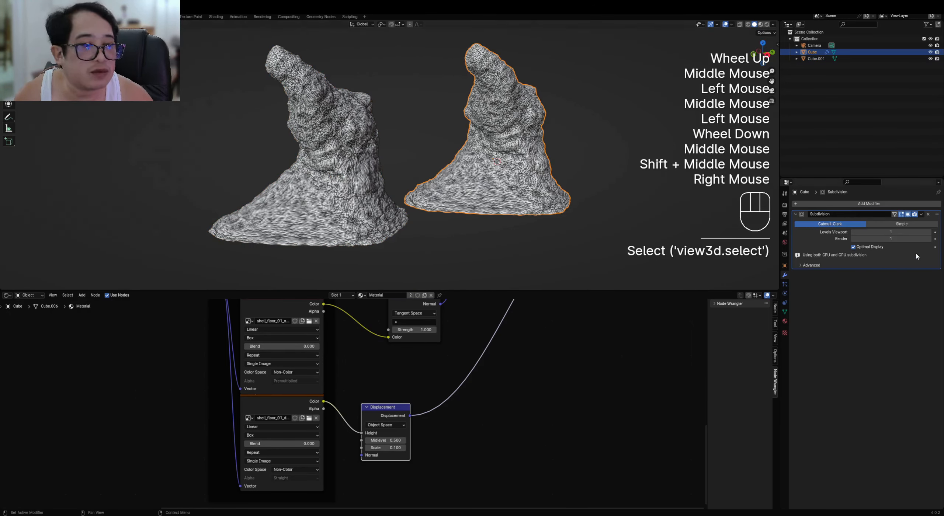
pyautogui.click(928, 215)
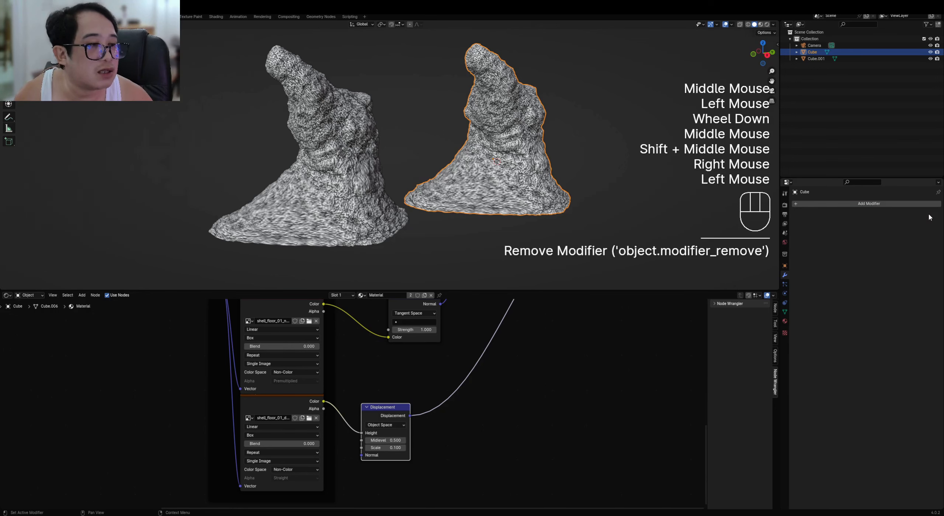
pyautogui.rightClick(332, 159)
pyautogui.press('x')
# Select the remaining rock, switch to rendered shading and examine its surface without subdivision
pyautogui.rightClick(517, 155)
pyautogui.moveTo(517, 155)
pyautogui.keyDown('shift'); pyautogui.mouseDown(button='middle')
pyautogui.moveTo(544, 162)
pyautogui.moveTo(459, 169)
pyautogui.mouseUp(button='middle'); pyautogui.keyUp('shift')
pyautogui.scroll(2, 459, 169)
pyautogui.press('z')
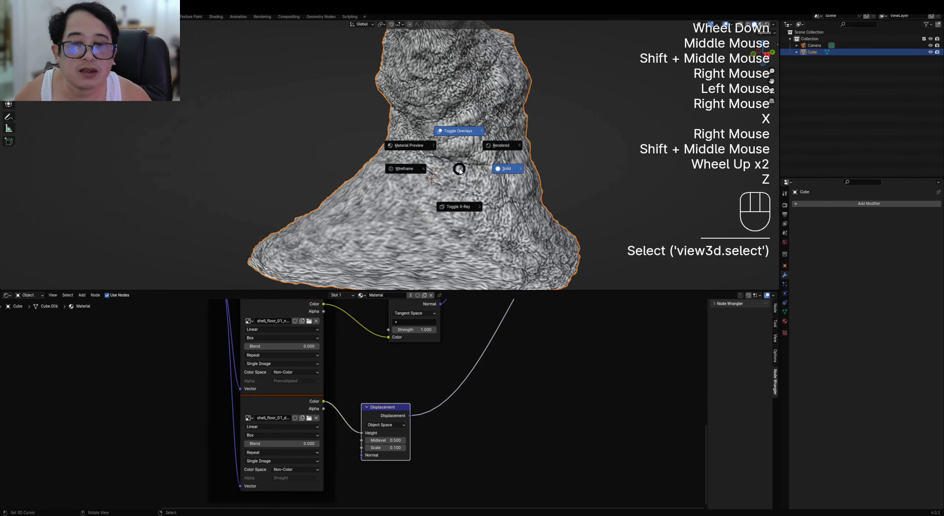
pyautogui.click(502, 146)
pyautogui.moveTo(507, 189); pyautogui.dragTo(469, 183, button='middle')
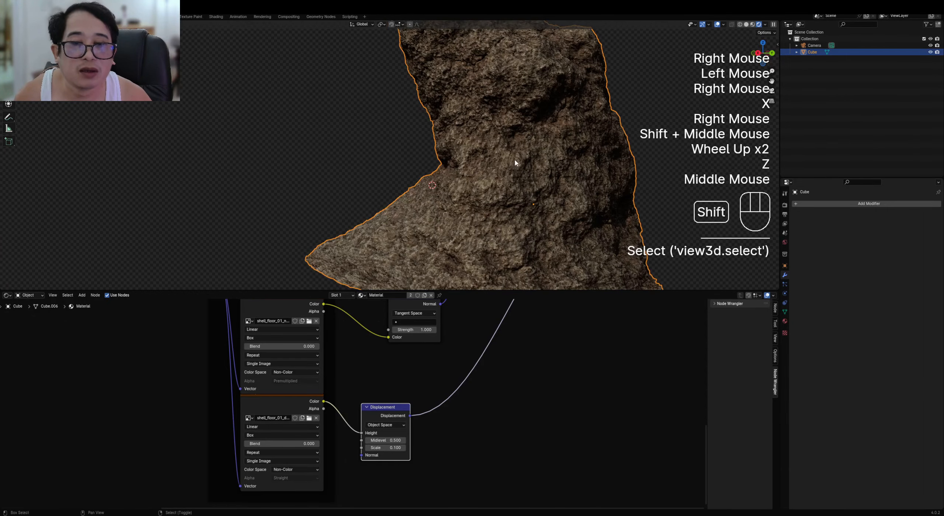
pyautogui.keyDown('shift'); pyautogui.moveTo(515, 160); pyautogui.dragTo(454, 223, button='middle'); pyautogui.keyUp('shift')
pyautogui.moveTo(454, 223); pyautogui.dragTo(511, 216, button='middle')
pyautogui.scroll(-1, 402, 425)
# Set the Factor of the Multiply node feeding the Principled BSDF's Base Color to 0.800
pyautogui.moveTo(389, 347); pyautogui.dragTo(407, 468, button='middle')
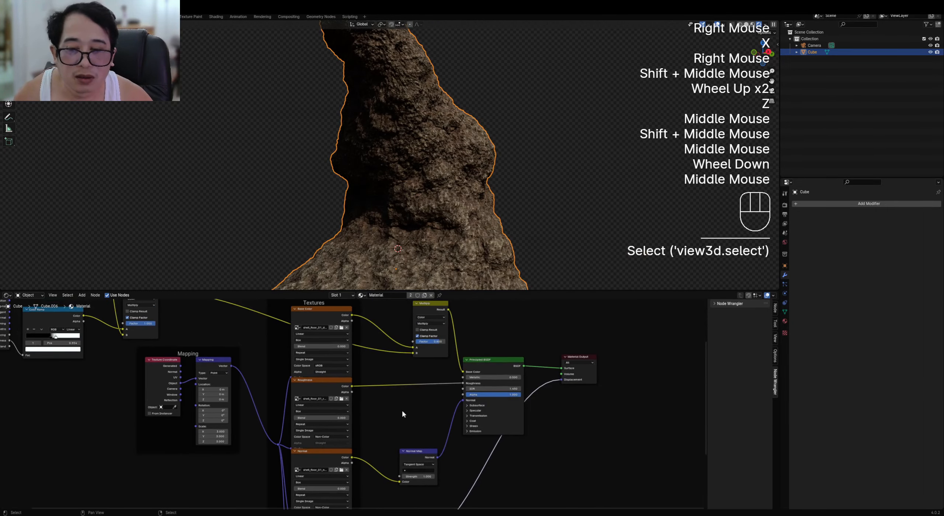
pyautogui.moveTo(403, 363); pyautogui.dragTo(396, 385, button='middle')
pyautogui.scroll(2, 405, 374)
pyautogui.moveTo(434, 362); pyautogui.dragTo(440, 361)
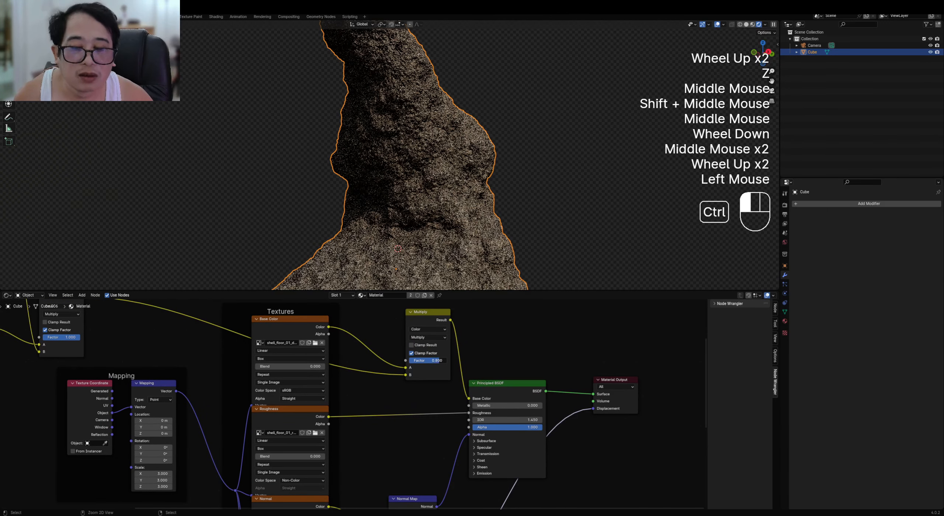
# Return to solid shading and examine the rock's dense mesh alongside the Displacement node's Midlevel and Scale settings
pyautogui.press('z')
pyautogui.click(500, 126)
pyautogui.moveTo(500, 125)
pyautogui.mouseDown(button='middle')
pyautogui.moveTo(554, 158)
pyautogui.moveTo(531, 163)
pyautogui.mouseUp(button='middle')
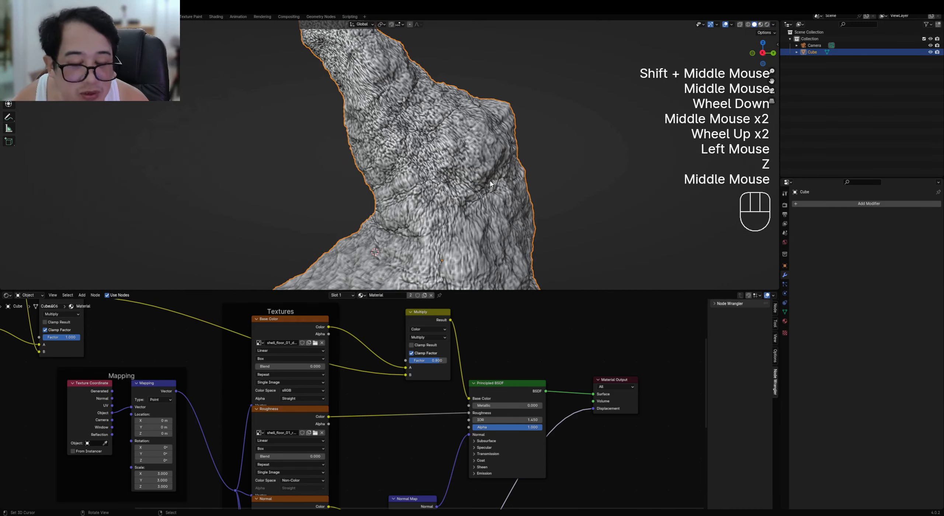
pyautogui.scroll(-2, 499, 469)
pyautogui.moveTo(499, 470); pyautogui.dragTo(429, 402, button='middle')
pyautogui.scroll(2, 471, 410)
pyautogui.scroll(2, 430, 401)
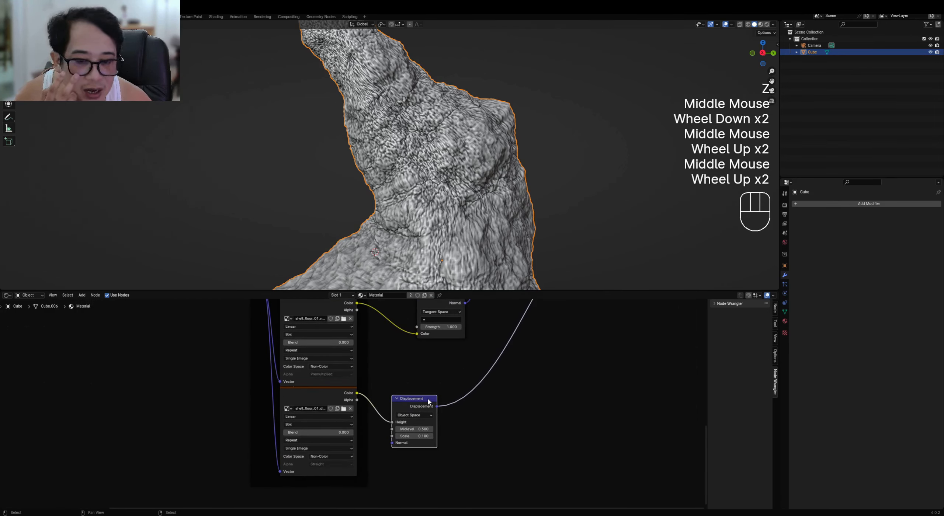
pyautogui.scroll(2, 474, 421)
pyautogui.moveTo(473, 421); pyautogui.dragTo(465, 394, button='middle')
pyautogui.scroll(2, 466, 394)
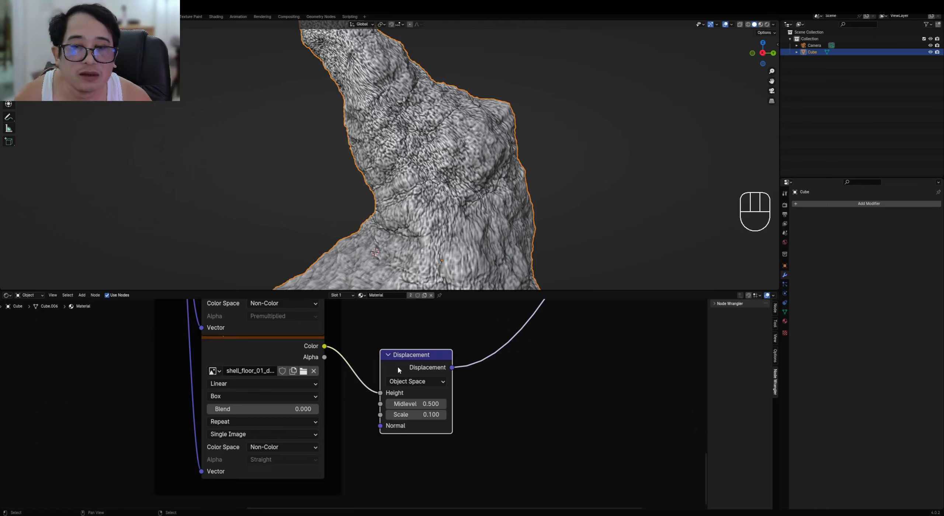
pyautogui.moveTo(424, 202)
pyautogui.mouseDown(button='middle')
pyautogui.moveTo(456, 189)
pyautogui.moveTo(441, 196)
pyautogui.mouseUp(button='middle')
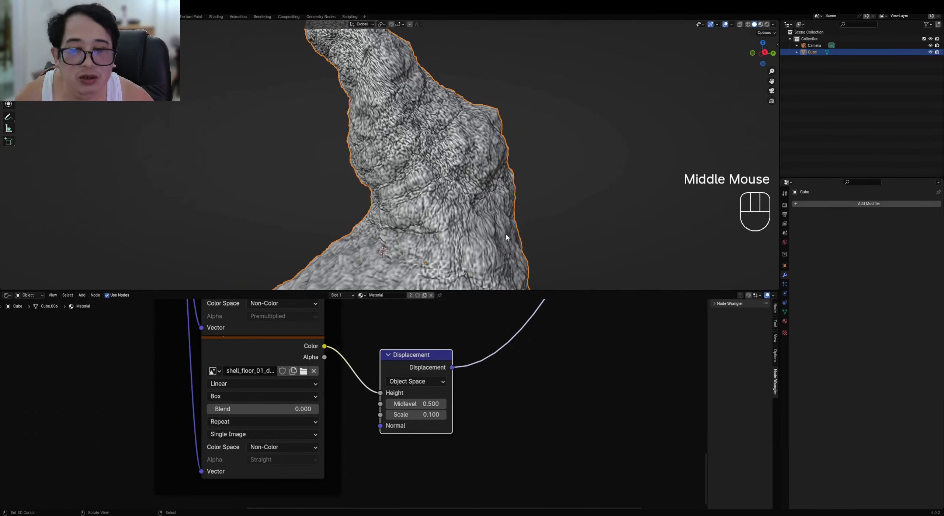
# Duplicate the unsubdivided rock and place the copy beside the original along the Y axis
pyautogui.moveTo(465, 228); pyautogui.dragTo(413, 179, button='middle')
pyautogui.scroll(-3, 454, 218)
pyautogui.rightClick(413, 179)
pyautogui.hotkey('shift', 'd')
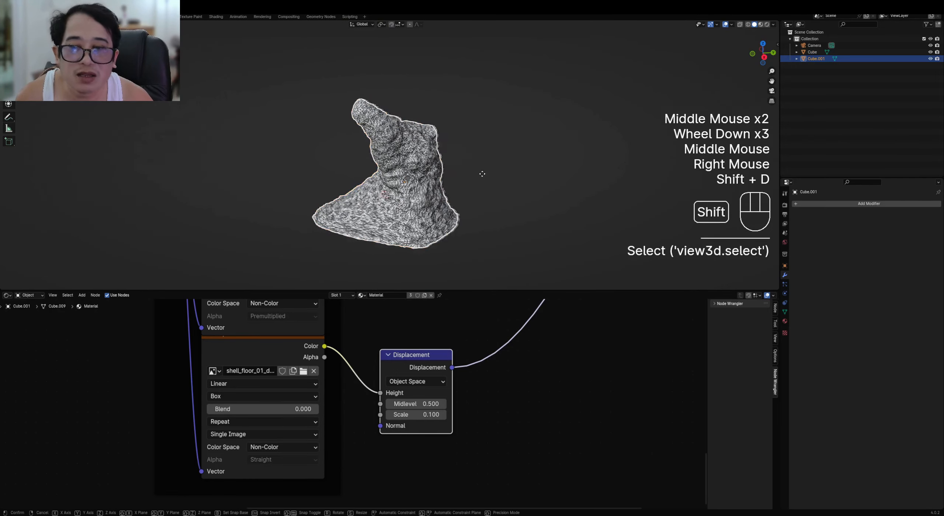
pyautogui.press('y')
pyautogui.click(309, 179)
pyautogui.keyDown('shift'); pyautogui.moveTo(340, 199); pyautogui.dragTo(418, 186, button='middle'); pyautogui.keyUp('shift')
pyautogui.scroll(2, 421, 188)
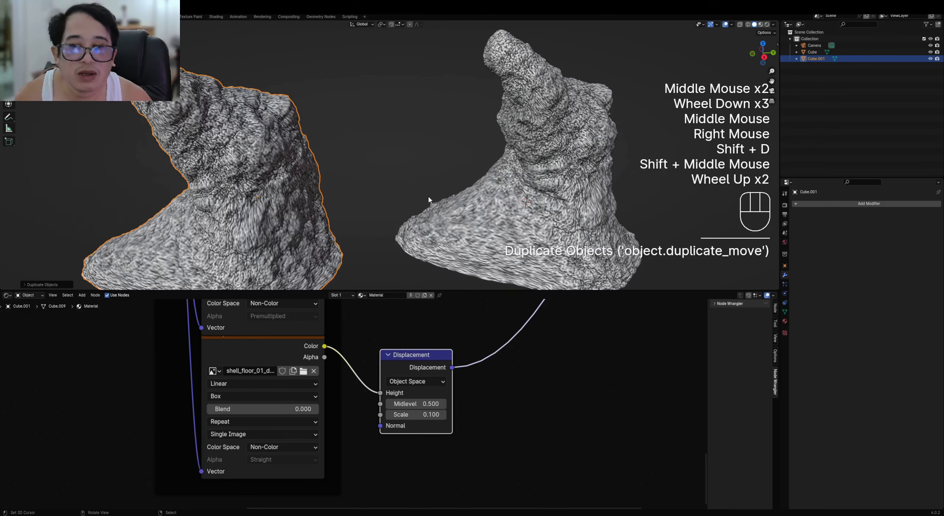
# Add a Decimate modifier to the duplicated rock and save the file
pyautogui.click(793, 204)
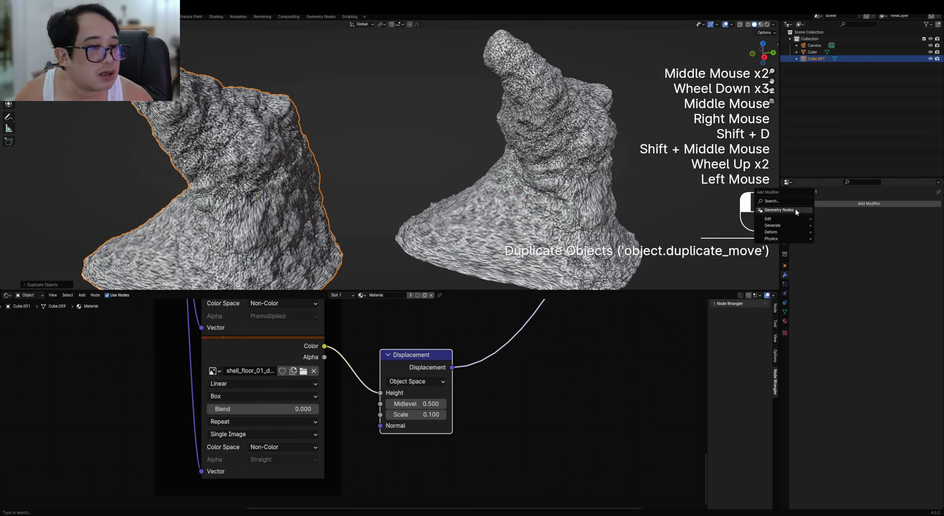
pyautogui.moveTo(793, 219)
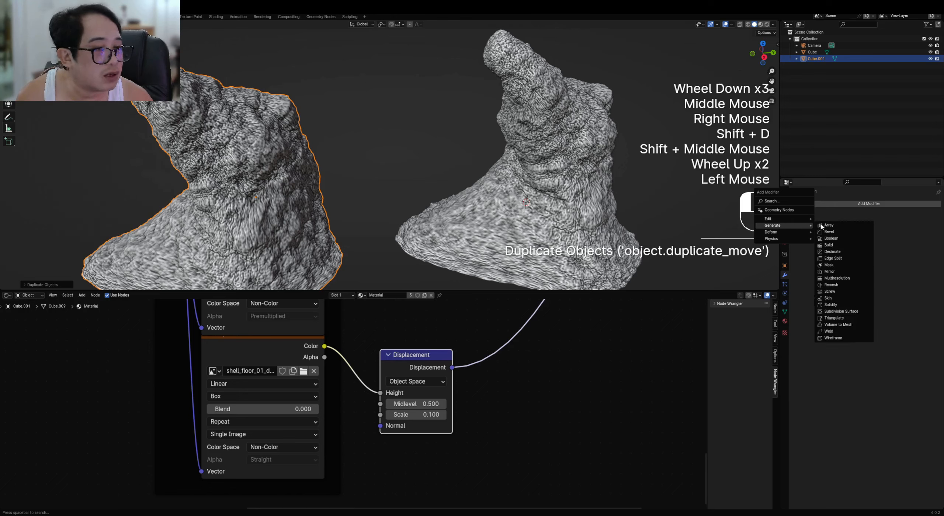
pyautogui.click(831, 252)
pyautogui.scroll(-2, 419, 198)
pyautogui.keyDown('shift'); pyautogui.moveTo(398, 188); pyautogui.dragTo(423, 223, button='middle'); pyautogui.keyUp('shift')
pyautogui.scroll(1, 419, 198)
pyautogui.hotkey('ctrl', 's')
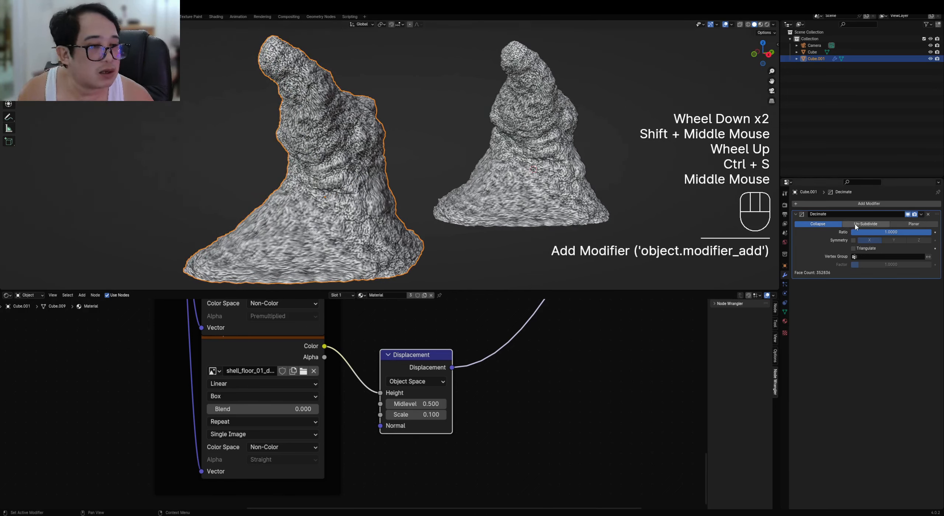
# Enlarge the 3D viewport by shrinking the shader editor and examine the duplicated rock from several angles
pyautogui.click(870, 233)
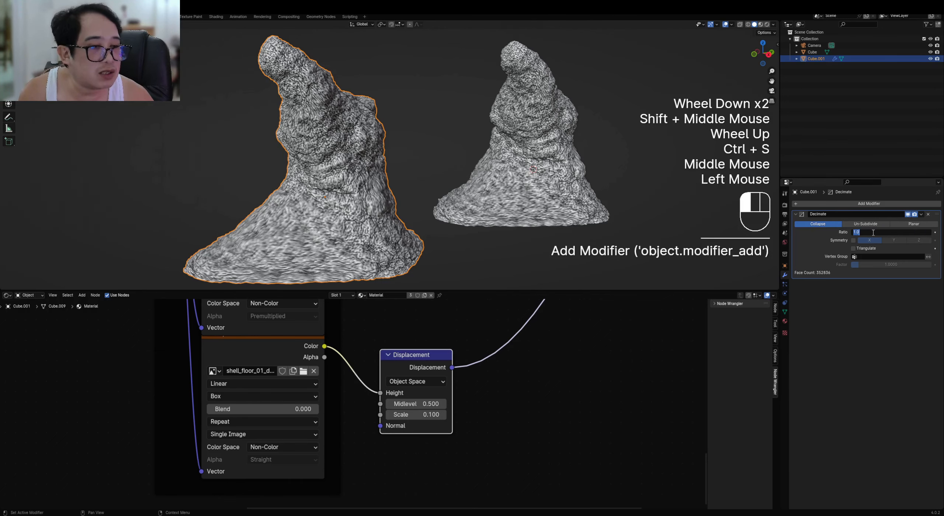
pyautogui.scroll(1, 448, 255)
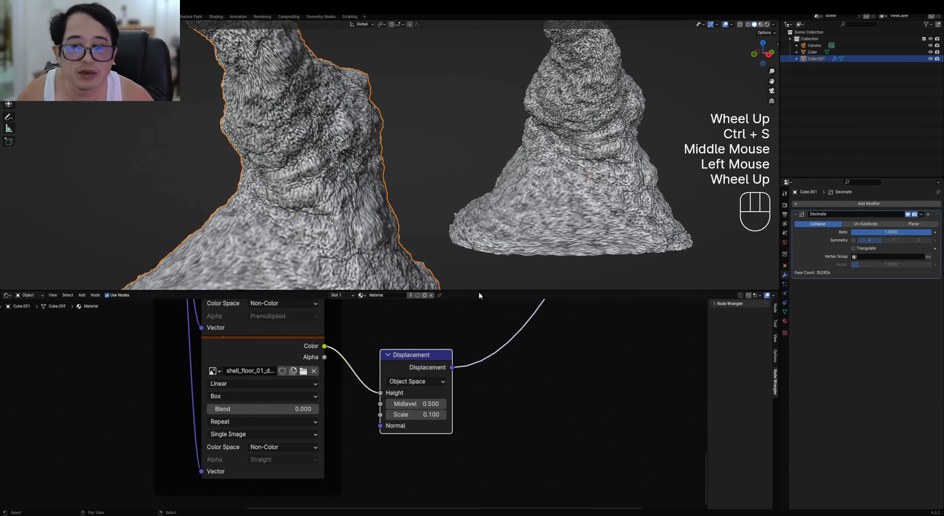
pyautogui.moveTo(479, 291); pyautogui.dragTo(481, 468)
pyautogui.keyDown('shift'); pyautogui.moveTo(391, 305); pyautogui.dragTo(409, 295, button='middle'); pyautogui.keyUp('shift')
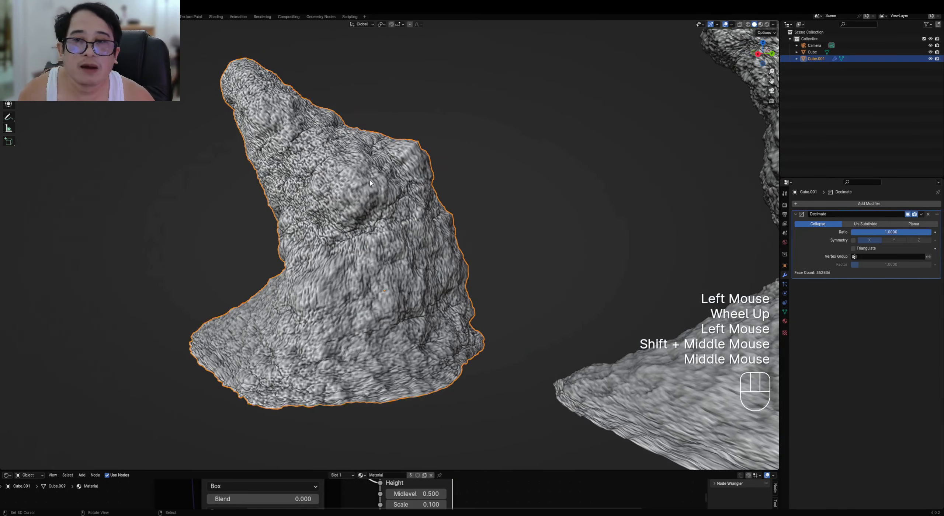
pyautogui.moveTo(368, 181); pyautogui.dragTo(308, 102, button='middle')
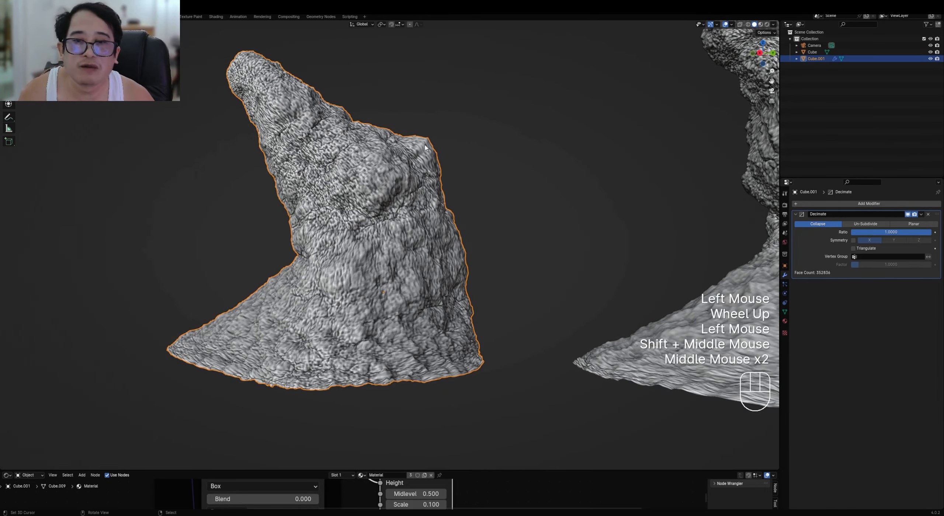
pyautogui.moveTo(425, 147); pyautogui.dragTo(779, 223, button='middle')
# Set the copy's Decimate ratio to 0.5, and reduce it further to 0.2
pyautogui.click(891, 233)
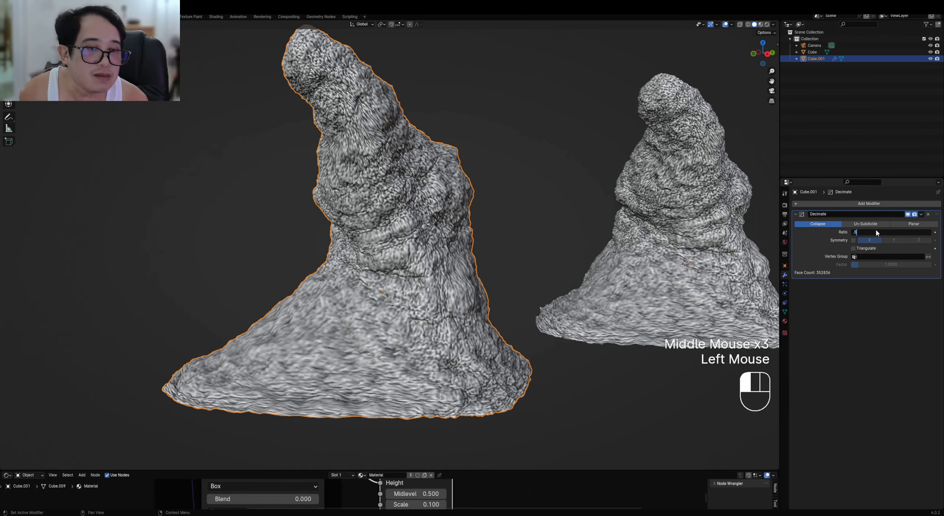
pyautogui.press('Return')
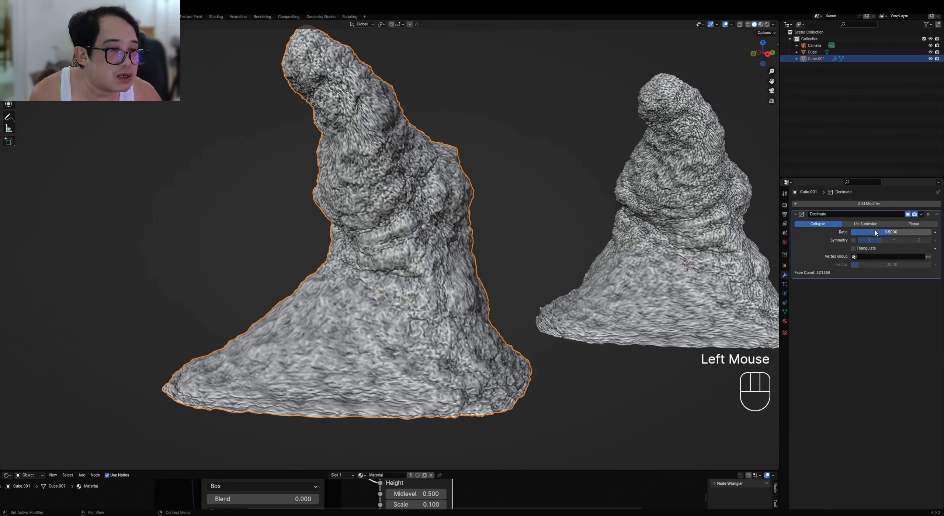
pyautogui.doubleClick(877, 233)
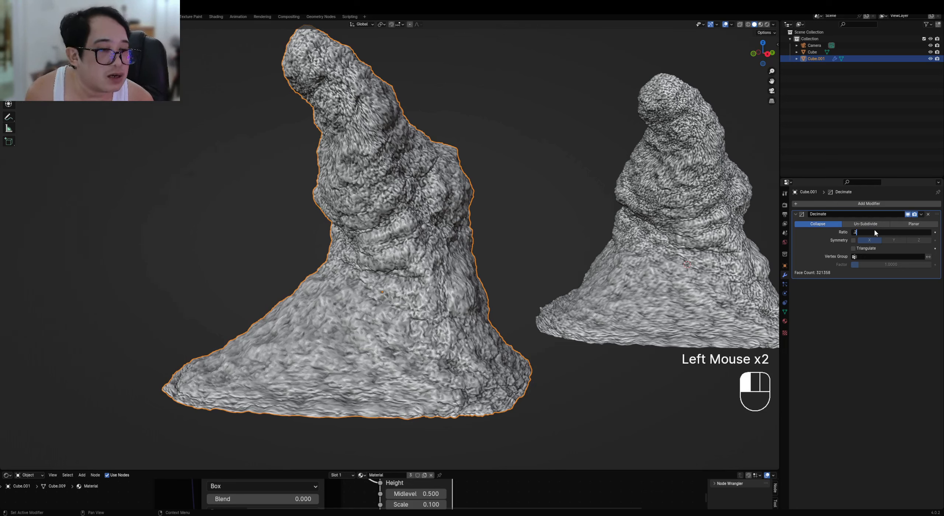
pyautogui.press('Return')
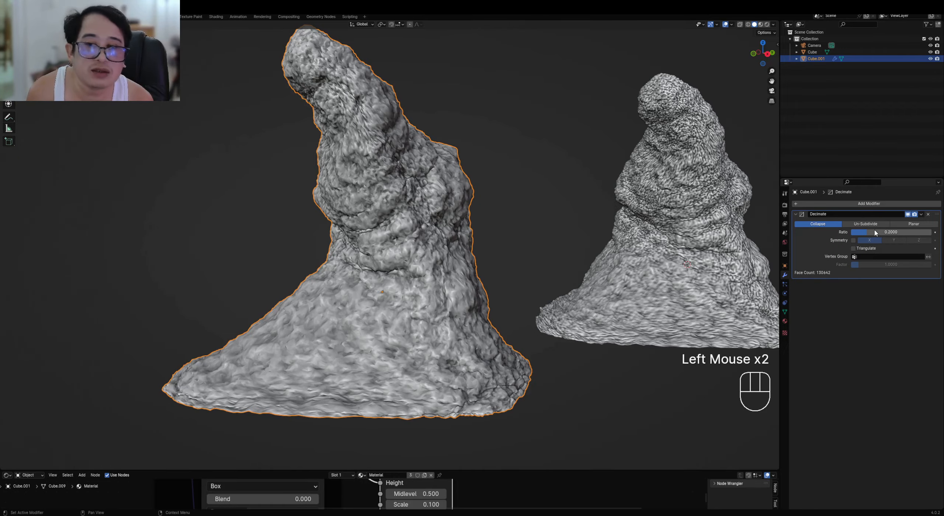
# Check the decimated copy's topology in wireframe shading and return to solid shading
pyautogui.moveTo(575, 251); pyautogui.dragTo(527, 232, button='middle')
pyautogui.hotkey('shift', 'z')
pyautogui.scroll(3, 531, 223)
pyautogui.scroll(-2, 531, 223)
pyautogui.hotkey('shift', 'z')
pyautogui.scroll(-1, 527, 229)
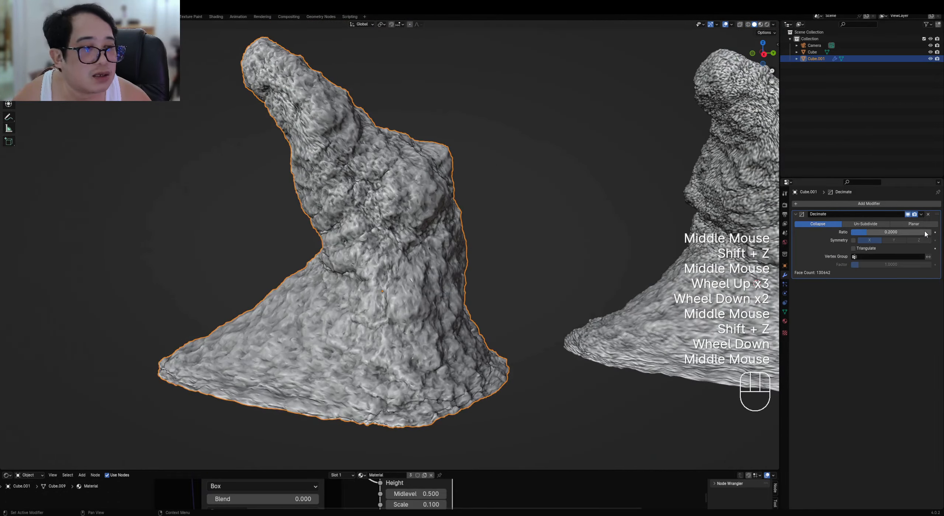
# Set the Decimate ratio of the duplicated rock to 0.05
pyautogui.click(863, 233)
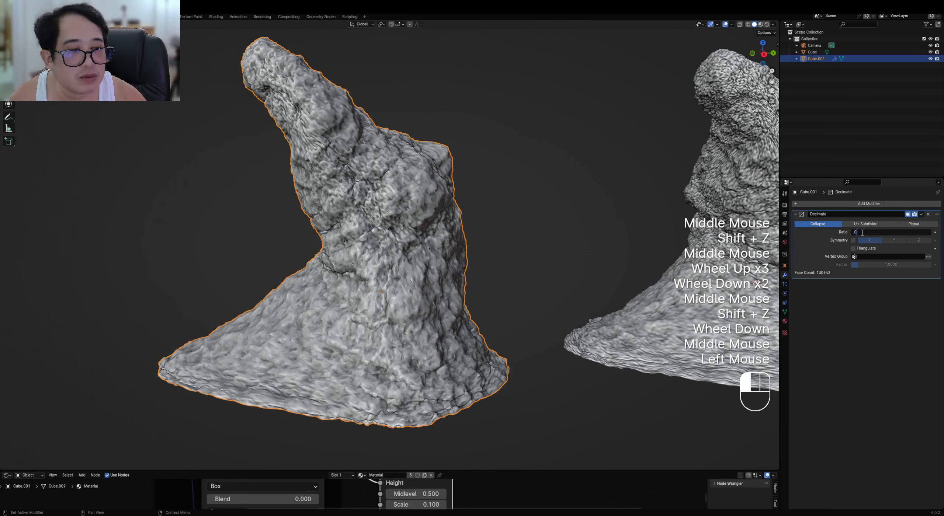
pyautogui.hotkey('ctrl', 'a')
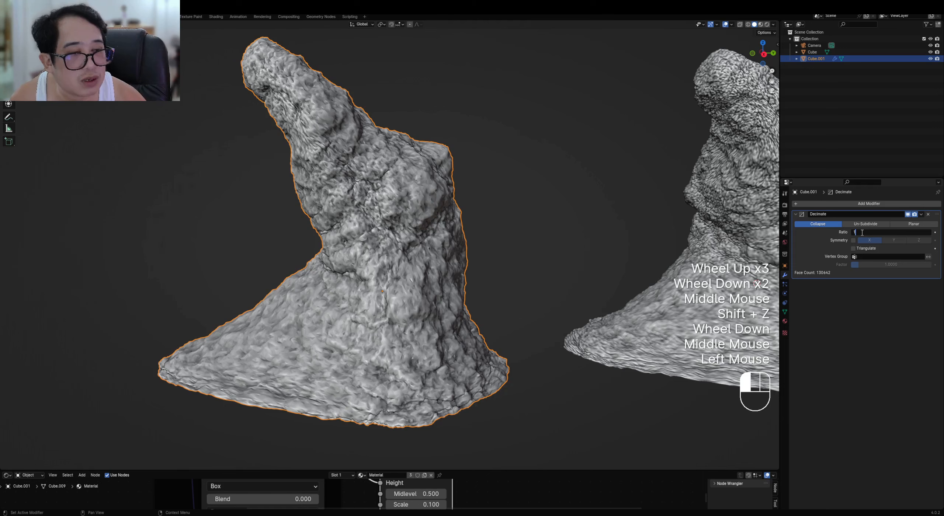
pyautogui.write('.1')
pyautogui.press('BackSpace')
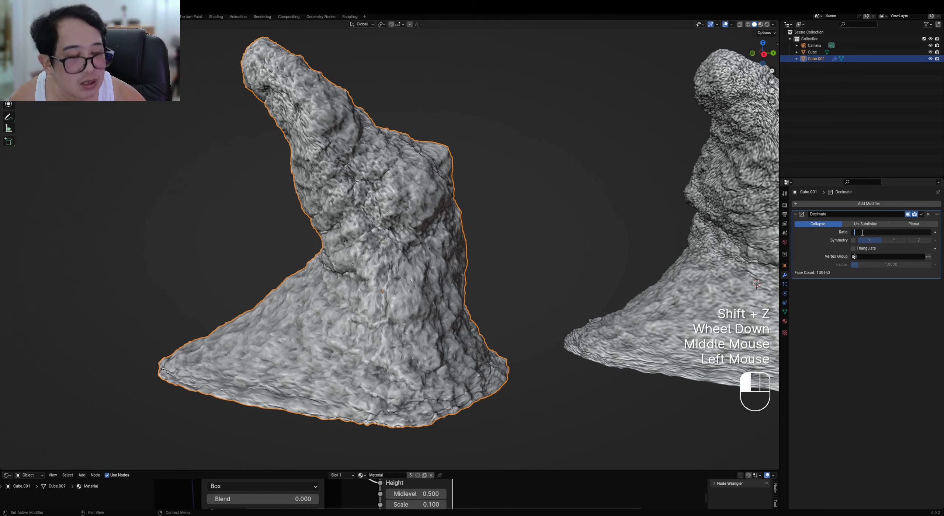
pyautogui.write('05')
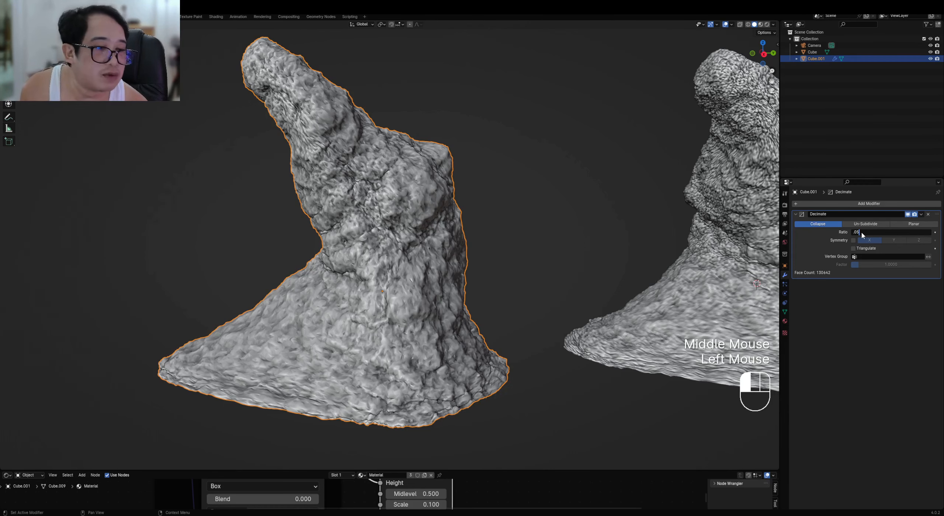
pyautogui.press('Return')
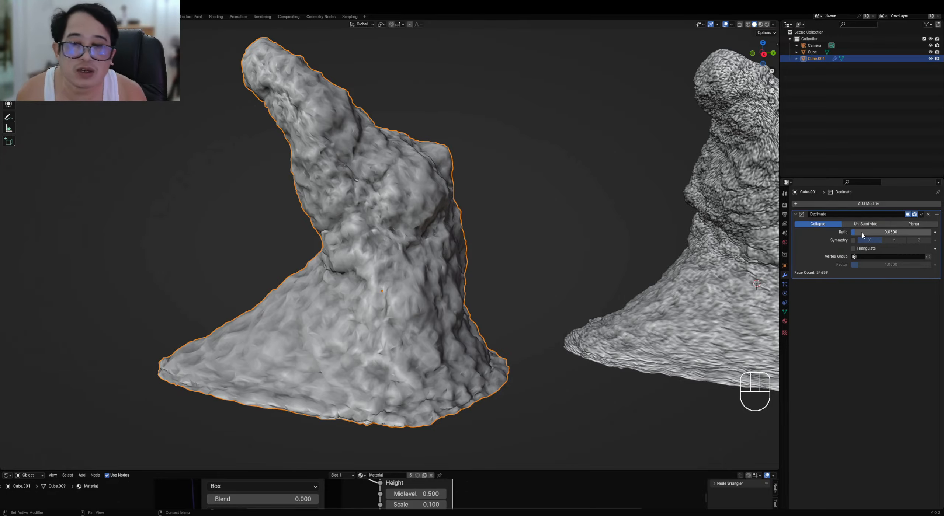
# Examine the decimated copy's triangle density and surface detail from several angles in both wireframe and solid shading
pyautogui.hotkey('shift', 'z')
pyautogui.scroll(2, 428, 199)
pyautogui.moveTo(516, 225)
pyautogui.mouseDown(button='middle')
pyautogui.moveTo(510, 216)
pyautogui.moveTo(485, 228)
pyautogui.moveTo(454, 268)
pyautogui.mouseUp(button='middle')
pyautogui.scroll(-1, 453, 267)
pyautogui.hotkey('shift', 'z')
pyautogui.moveTo(555, 95); pyautogui.dragTo(449, 232, button='middle')
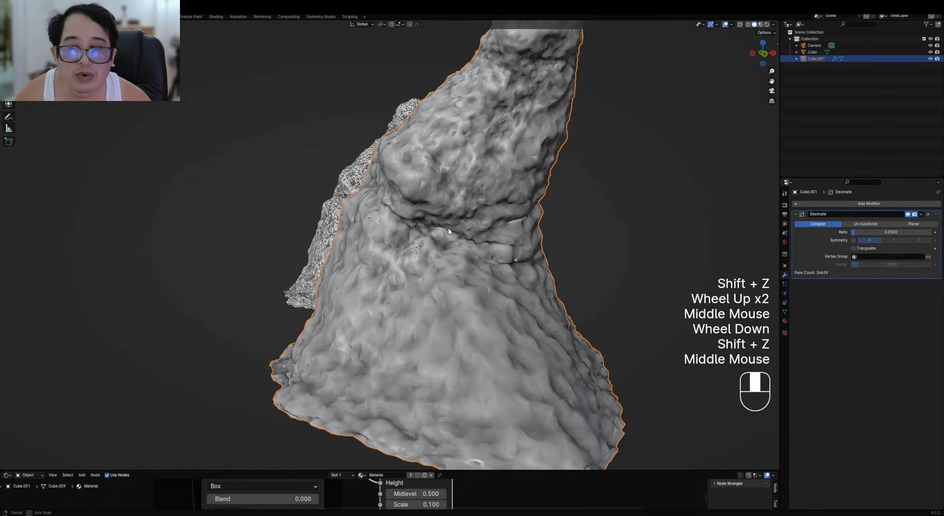
pyautogui.hotkey('shift', 'z')
pyautogui.keyDown('shift'); pyautogui.scroll(1, 524, 191); pyautogui.keyUp('shift')
pyautogui.scroll(3, 523, 191)
pyautogui.moveTo(565, 151)
pyautogui.keyDown('shift'); pyautogui.mouseDown(button='middle')
pyautogui.moveTo(476, 238)
pyautogui.moveTo(432, 257)
pyautogui.moveTo(471, 258)
pyautogui.moveTo(435, 258)
pyautogui.mouseUp(button='middle'); pyautogui.keyUp('shift')
pyautogui.scroll(-1, 464, 239)
pyautogui.scroll(3, 432, 256)
pyautogui.hotkey('shift', 'z')
pyautogui.scroll(-2, 475, 230)
pyautogui.scroll(-2, 475, 233)
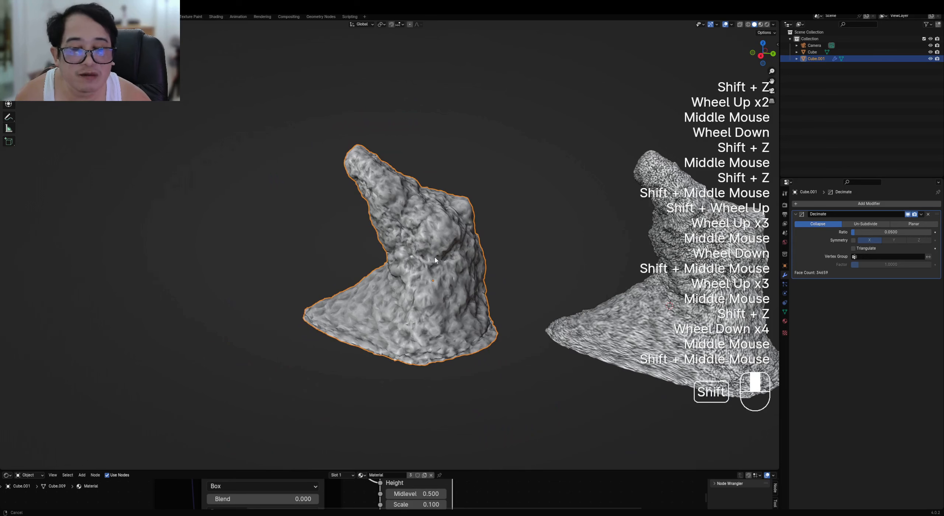
pyautogui.scroll(3, 432, 260)
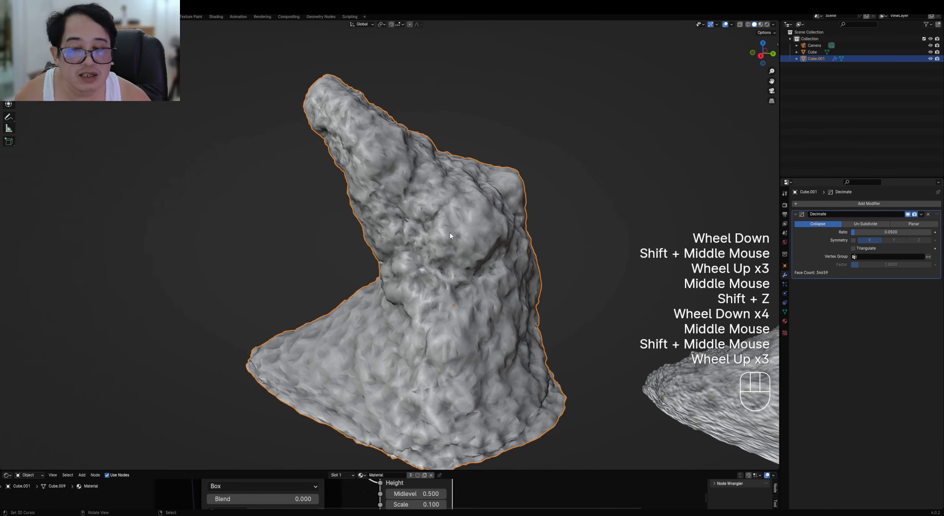
pyautogui.scroll(3, 458, 234)
pyautogui.scroll(-3, 519, 189)
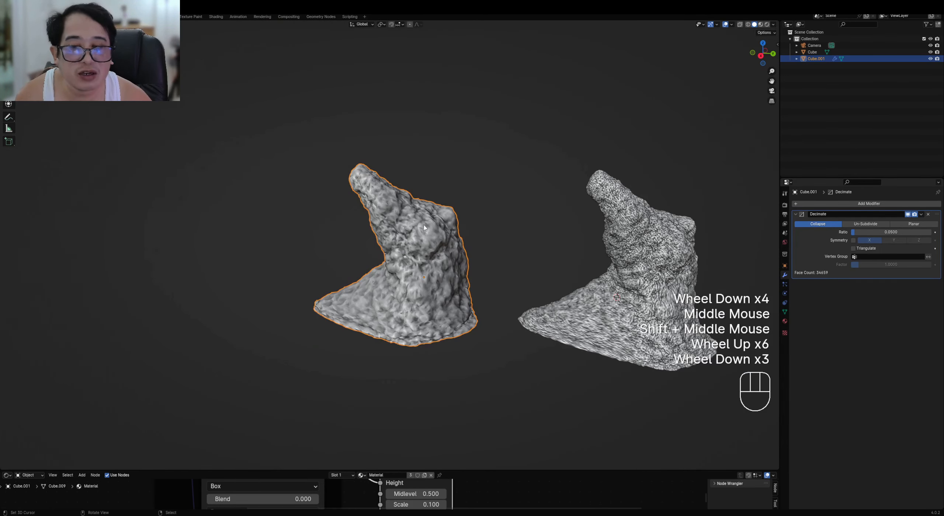
# Check the original rock's mesh density in Edit Mode and reselect the decimated copy
pyautogui.rightClick(517, 229)
pyautogui.keyDown('shift'); pyautogui.moveTo(595, 266); pyautogui.dragTo(549, 238, button='middle'); pyautogui.keyUp('shift')
pyautogui.press('Tab')
pyautogui.scroll(1, 545, 239)
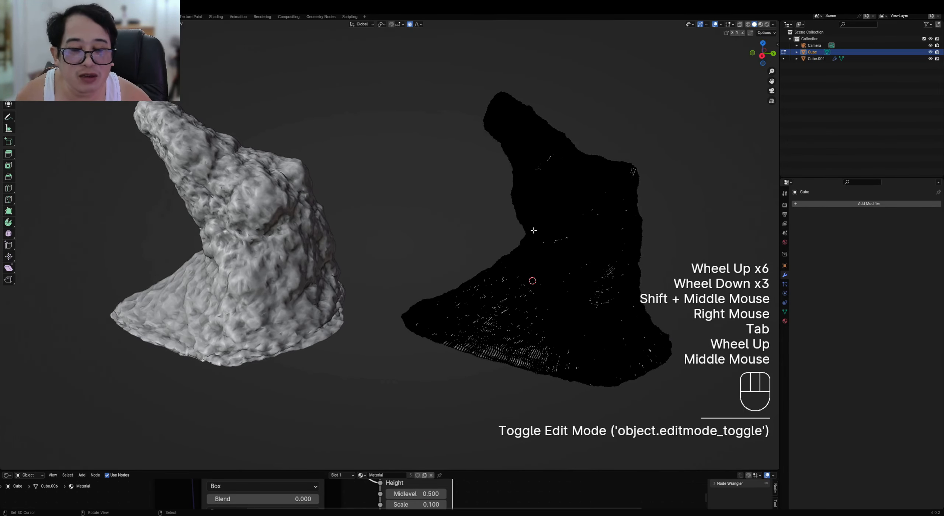
pyautogui.press('Tab')
pyautogui.rightClick(280, 238)
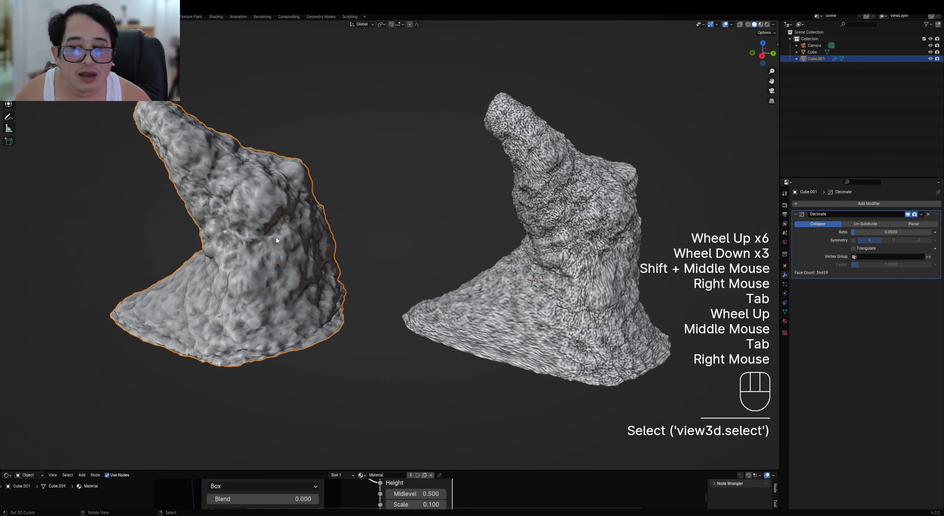
pyautogui.keyDown('shift'); pyautogui.moveTo(276, 237); pyautogui.dragTo(405, 266, button='middle'); pyautogui.keyUp('shift')
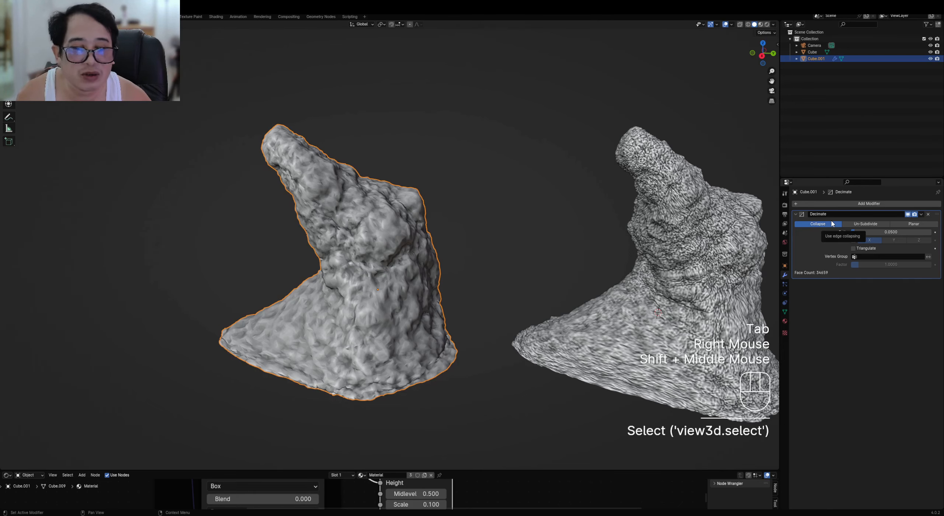
# Inspect the decimated copy's shape and topology up close, switching to wireframe shading and back to solid
pyautogui.moveTo(592, 261); pyautogui.dragTo(392, 294, button='middle')
pyautogui.scroll(2, 387, 276)
pyautogui.rightClick(386, 263)
pyautogui.keyDown('shift'); pyautogui.moveTo(392, 242); pyautogui.dragTo(435, 231, button='middle'); pyautogui.keyUp('shift')
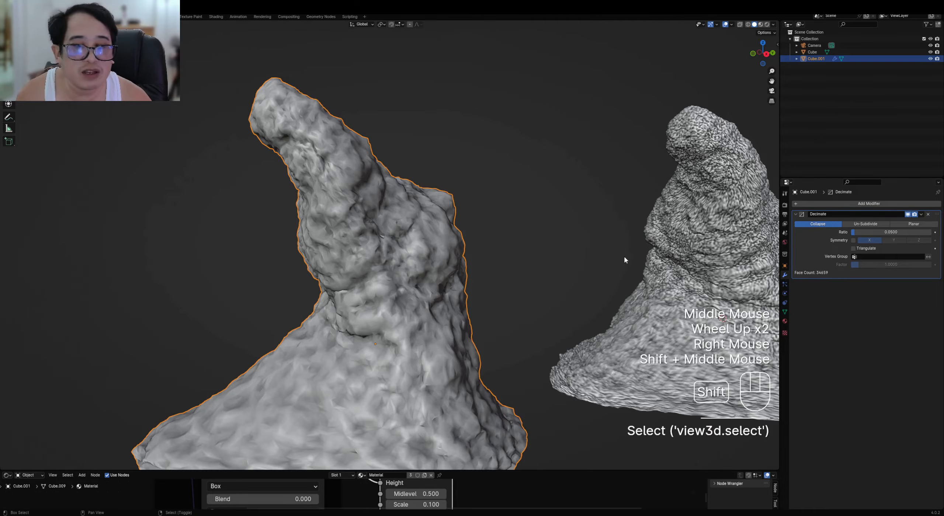
pyautogui.moveTo(625, 260); pyautogui.dragTo(418, 251, button='middle')
pyautogui.press('z')
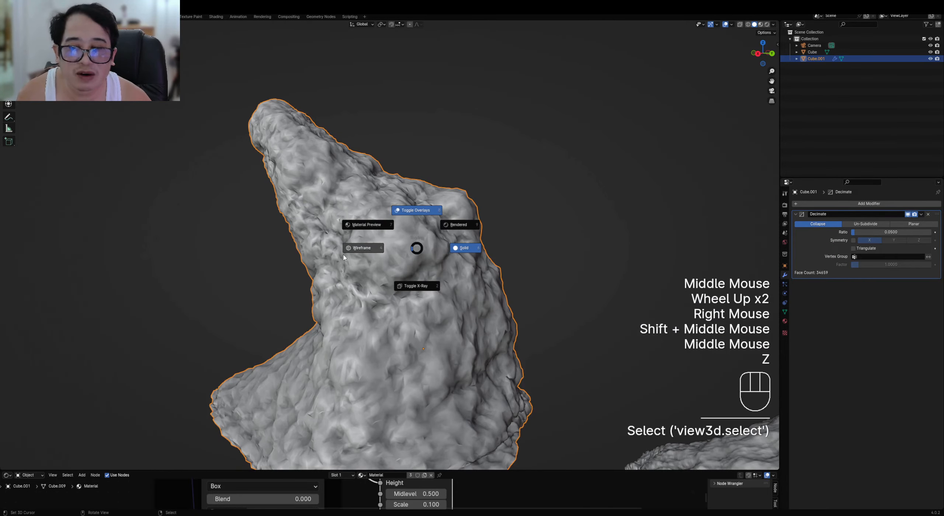
pyautogui.hotkey('shift', 'z')
pyautogui.scroll(3, 423, 245)
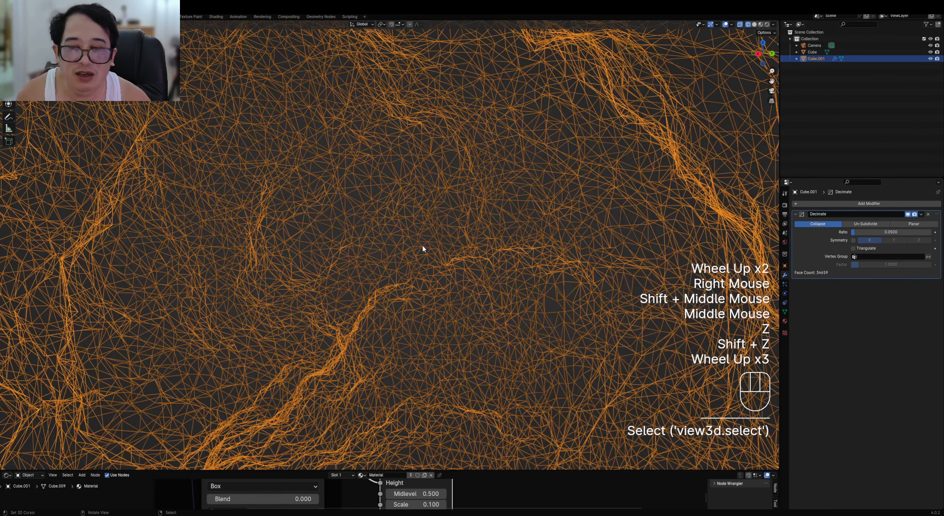
pyautogui.scroll(-3, 422, 245)
pyautogui.moveTo(422, 245); pyautogui.dragTo(459, 253, button='middle')
pyautogui.hotkey('shift', 'z')
pyautogui.scroll(1, 476, 255)
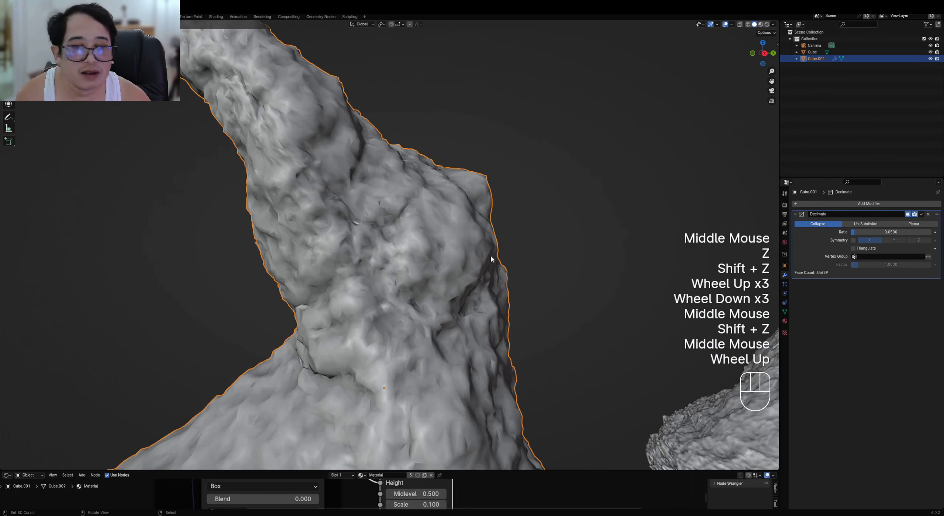
# Lower the copy's Decimate ratio to 0.02
pyautogui.click(891, 233)
pyautogui.press('BackSpace')
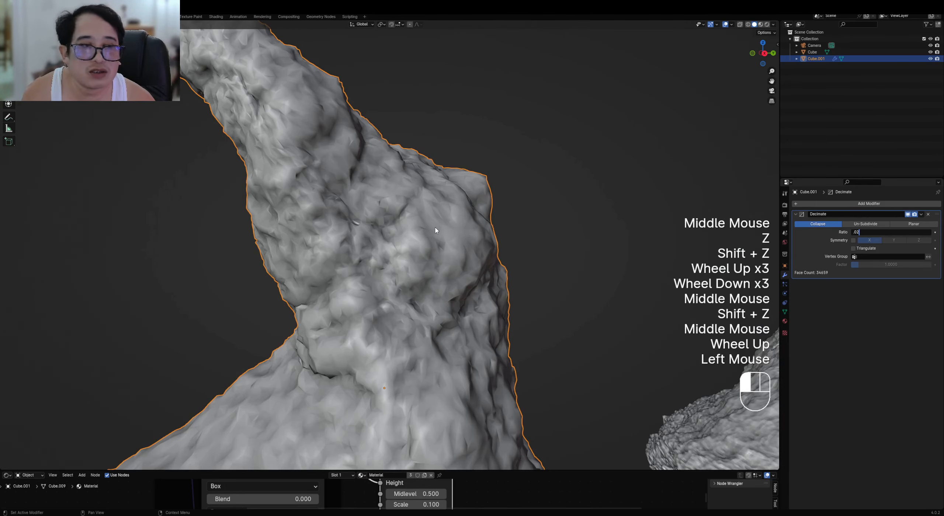
pyautogui.scroll(-1, 435, 227)
pyautogui.scroll(-1, 435, 227)
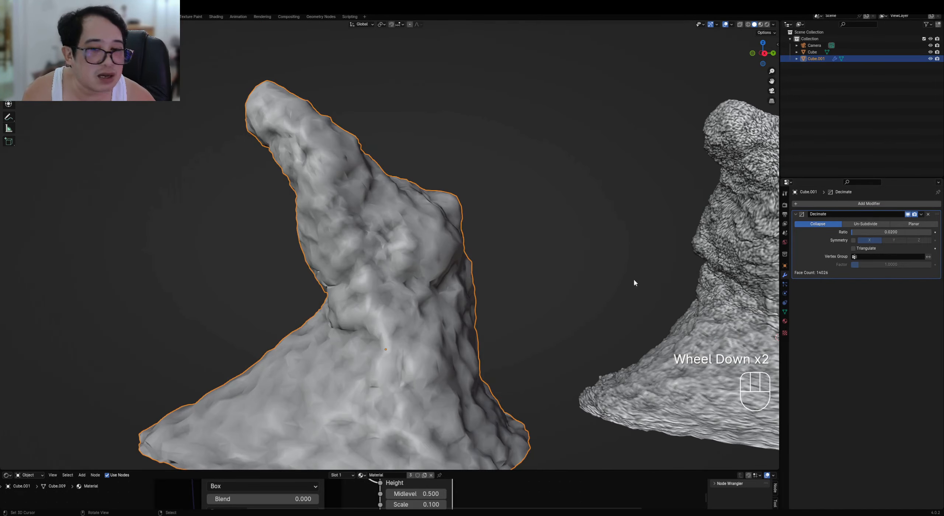
# Review the further reduced topology in wireframe shading and return to solid shading
pyautogui.moveTo(634, 278); pyautogui.dragTo(426, 245, button='middle')
pyautogui.hotkey('shift', 'z')
pyautogui.scroll(2, 392, 275)
pyautogui.scroll(-3, 340, 280)
pyautogui.hotkey('shift', 'z')
pyautogui.scroll(1, 398, 262)
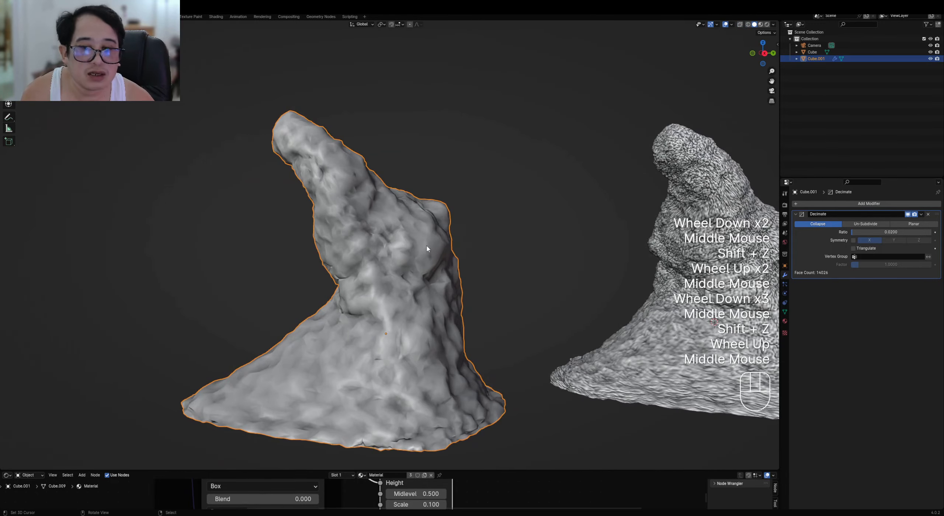
pyautogui.press('w')
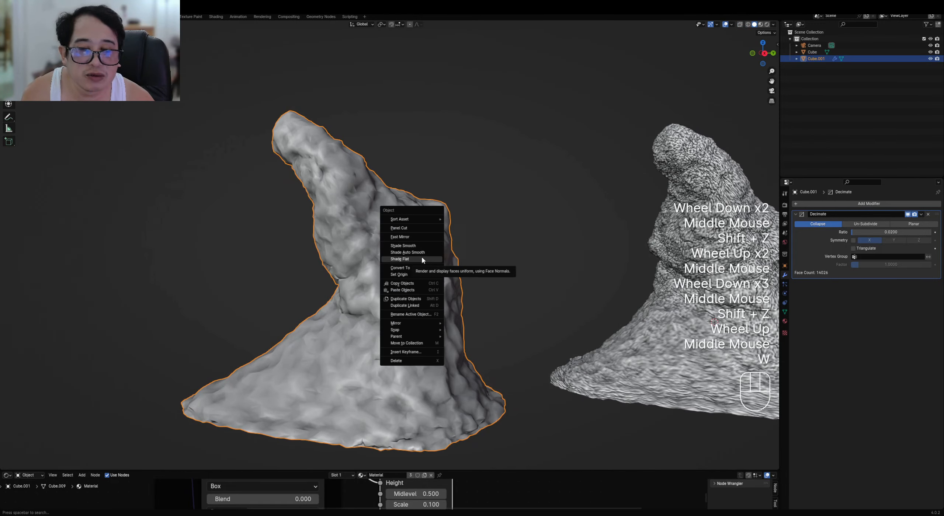
pyautogui.rightClick(613, 218)
pyautogui.rightClick(417, 292)
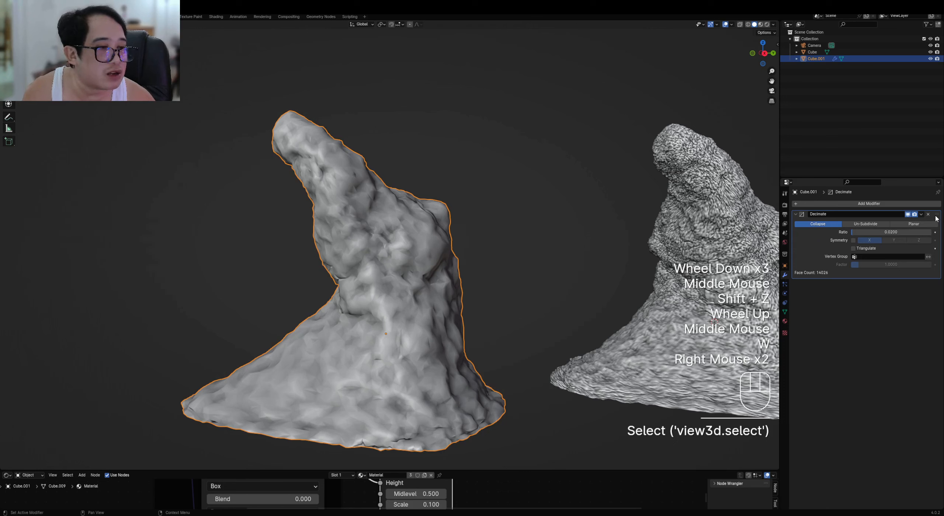
# Apply the Decimate modifier to the duplicated rock
pyautogui.click(922, 214)
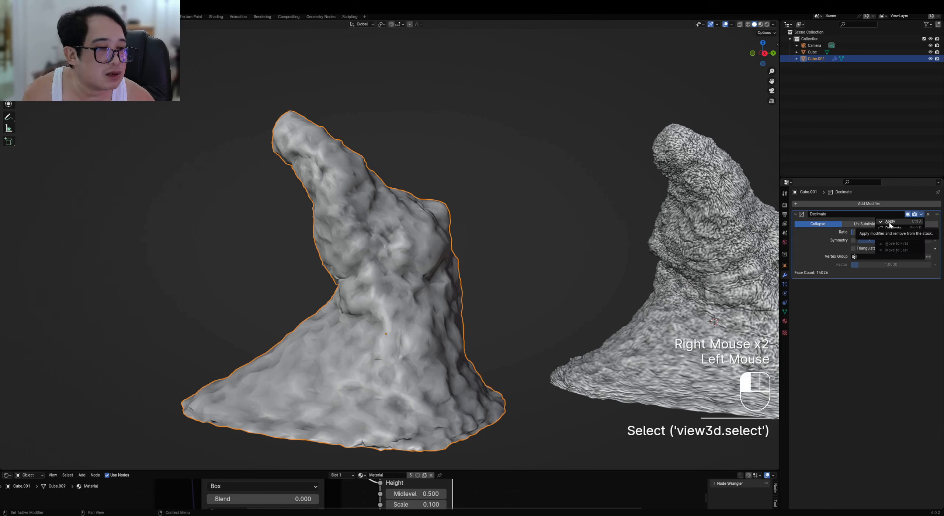
pyautogui.click(854, 317)
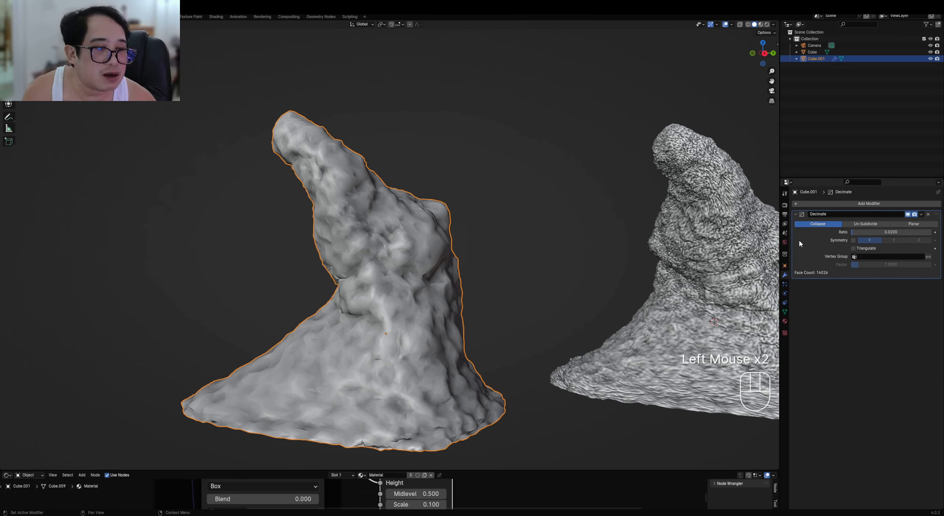
pyautogui.press('ctrl')
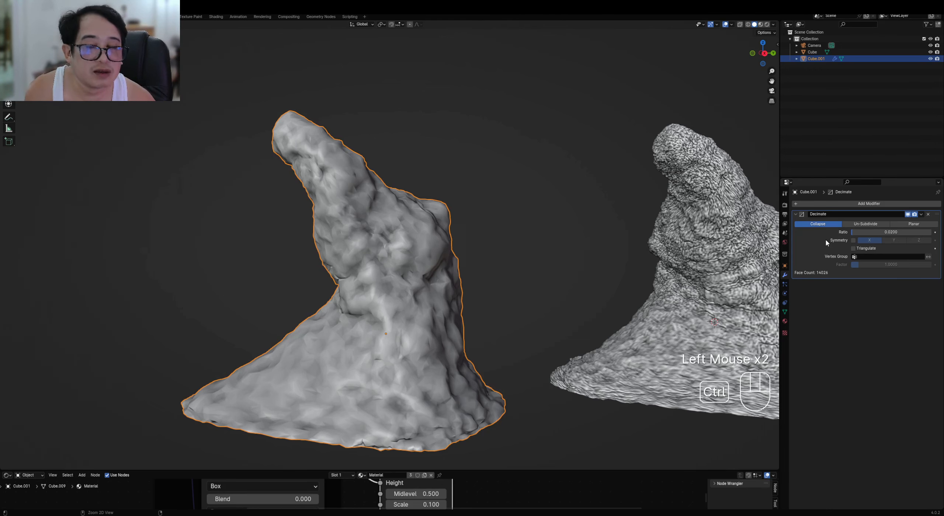
pyautogui.hotkey('ctrl', 'a')
pyautogui.scroll(4, 367, 276)
pyautogui.rightClick(384, 267)
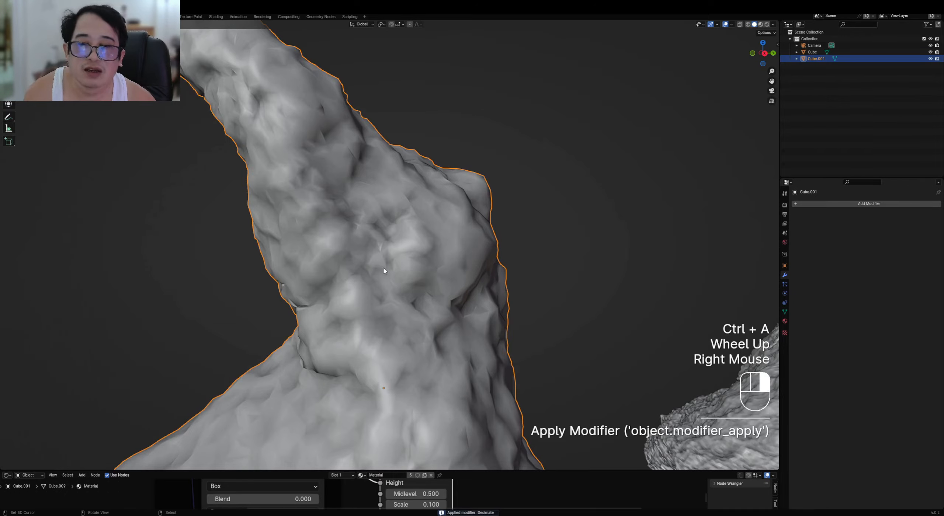
# Inspect the applied low-density mesh in Edit Mode and return to Object Mode
pyautogui.scroll(-3, 383, 267)
pyautogui.press('Tab')
pyautogui.scroll(-2, 527, 268)
pyautogui.moveTo(527, 268); pyautogui.dragTo(440, 257, button='middle')
pyautogui.scroll(-1, 516, 262)
pyautogui.press('Tab')
pyautogui.scroll(-2, 442, 262)
pyautogui.scroll(1, 442, 262)
pyautogui.press('Tab')
pyautogui.press('Tab')
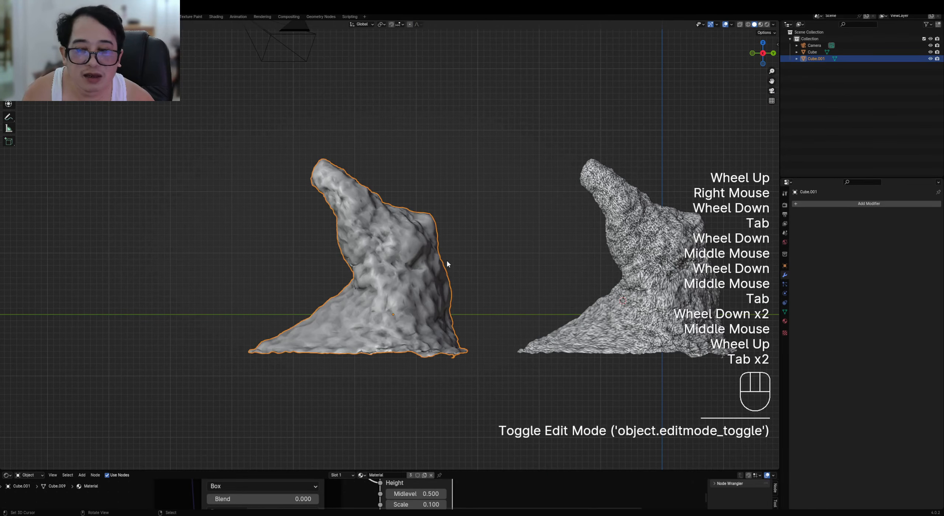
# Compare the low-density copy with the original rock from several angles and save the file
pyautogui.moveTo(456, 283); pyautogui.dragTo(485, 292, button='middle')
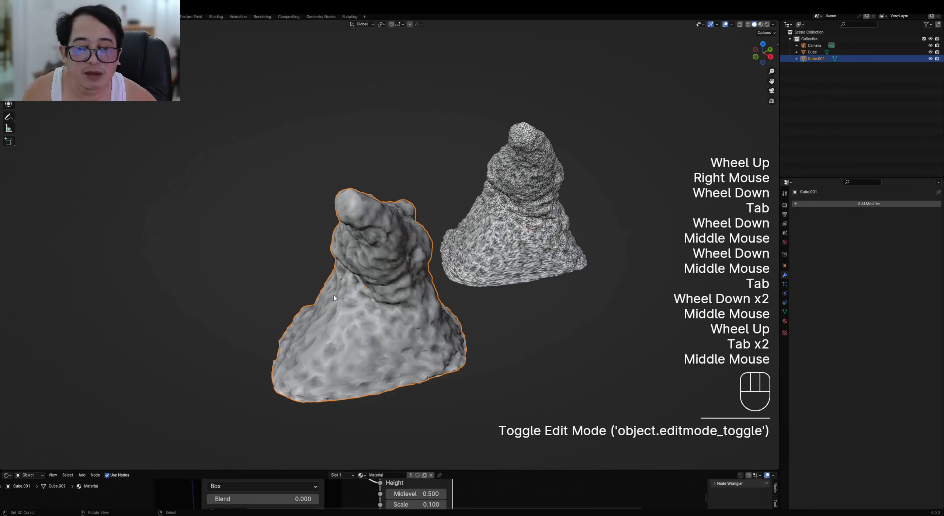
pyautogui.moveTo(429, 279); pyautogui.dragTo(414, 243, button='middle')
pyautogui.scroll(-2, 494, 274)
pyautogui.scroll(3, 495, 276)
pyautogui.scroll(1, 464, 249)
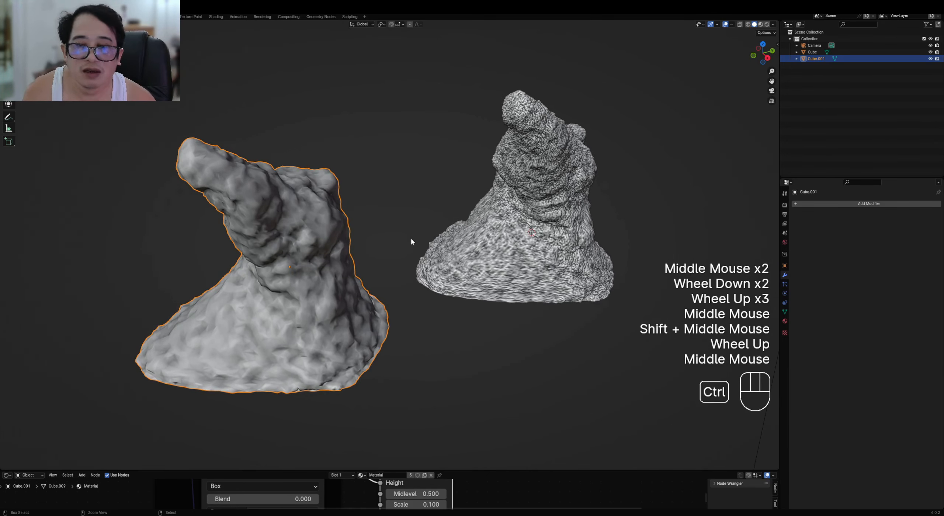
pyautogui.hotkey('ctrl', 's')
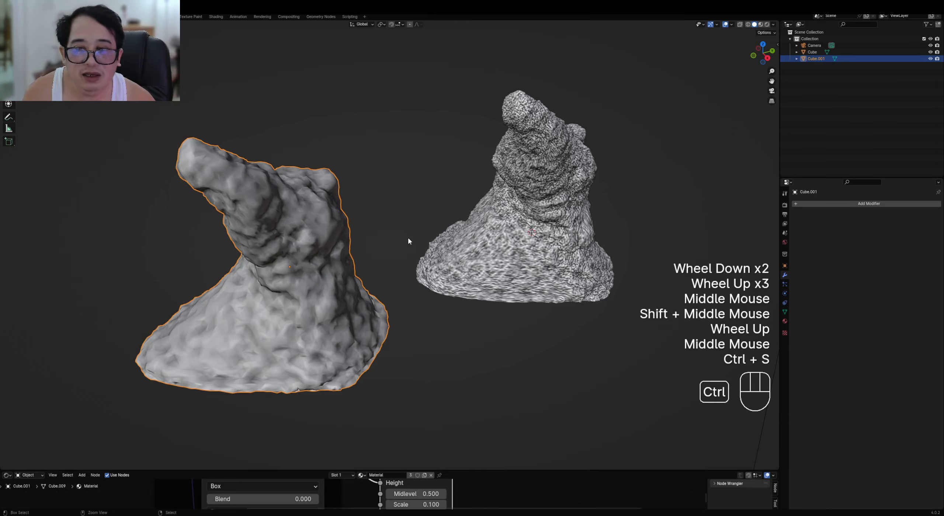
# Select the original high-density rock and snap the 3D cursor to it
pyautogui.moveTo(407, 242); pyautogui.dragTo(443, 255, button='middle')
pyautogui.scroll(-2, 479, 252)
pyautogui.hotkey('shift', 'alt', 'z')
pyautogui.hotkey('shift', 'alt', 'z')
pyautogui.rightClick(424, 260)
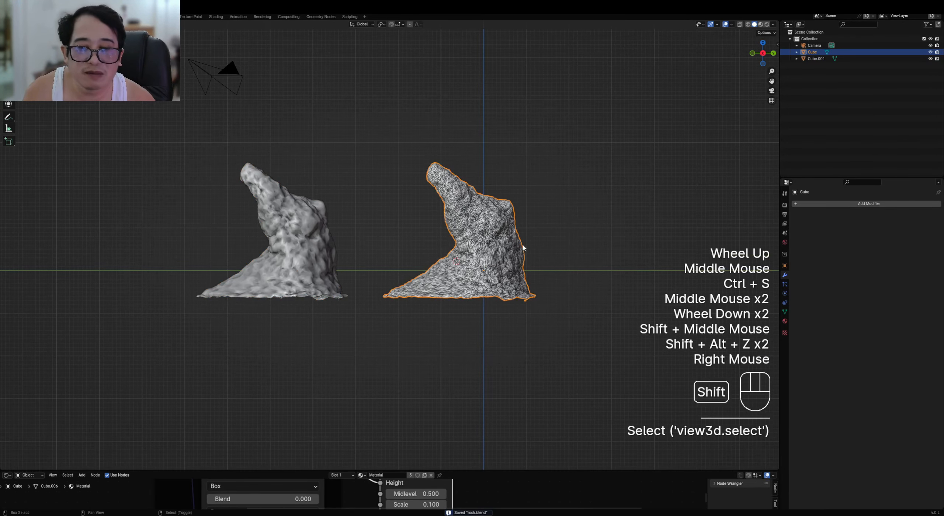
pyautogui.hotkey('shift', 's')
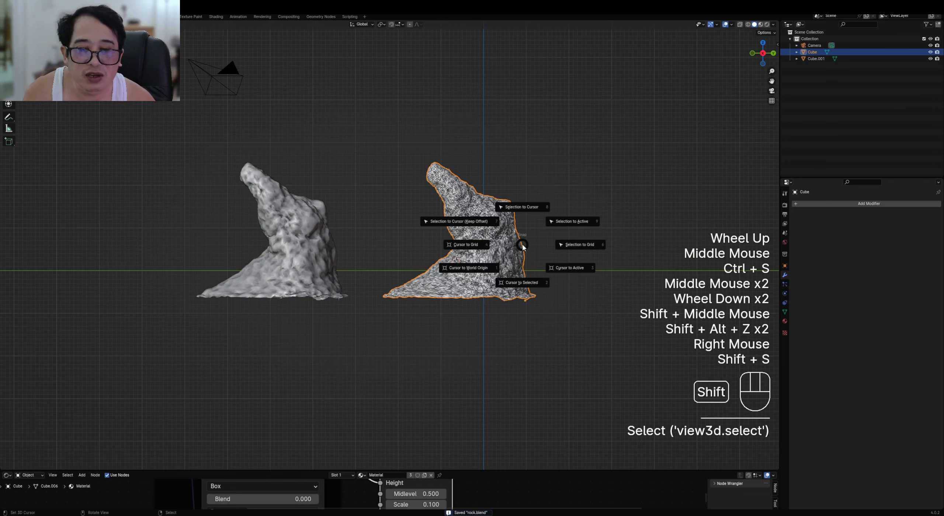
pyautogui.click(516, 287)
# Snap the low-density copy to the 3D cursor and check how it overlaps the original rock, including from above
pyautogui.rightClick(314, 248)
pyautogui.hotkey('shift', 's')
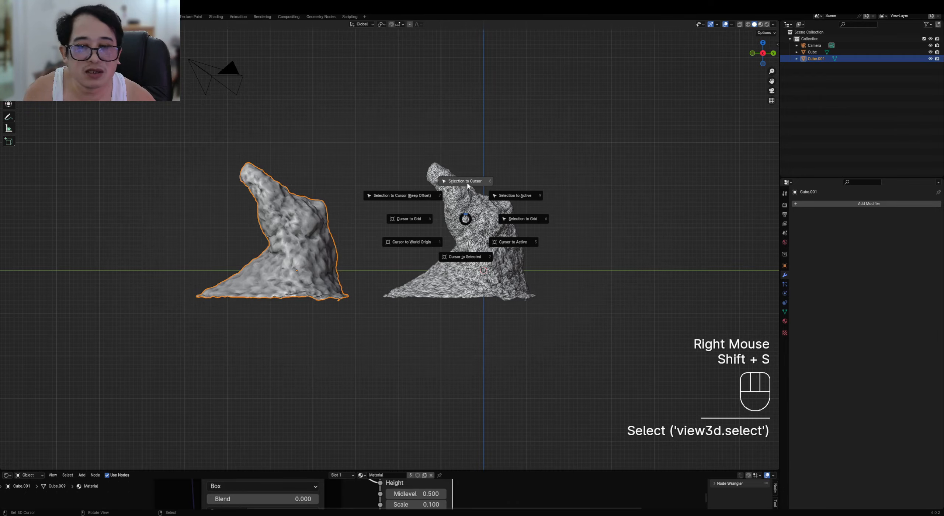
pyautogui.click(418, 195)
pyautogui.moveTo(425, 195); pyautogui.dragTo(502, 279, button='middle')
pyautogui.scroll(5, 521, 233)
pyautogui.keyDown('alt'); pyautogui.middleClick(527, 225); pyautogui.keyUp('alt')
pyautogui.scroll(-1, 435, 228)
pyautogui.scroll(-1, 489, 239)
pyautogui.scroll(-2, 524, 246)
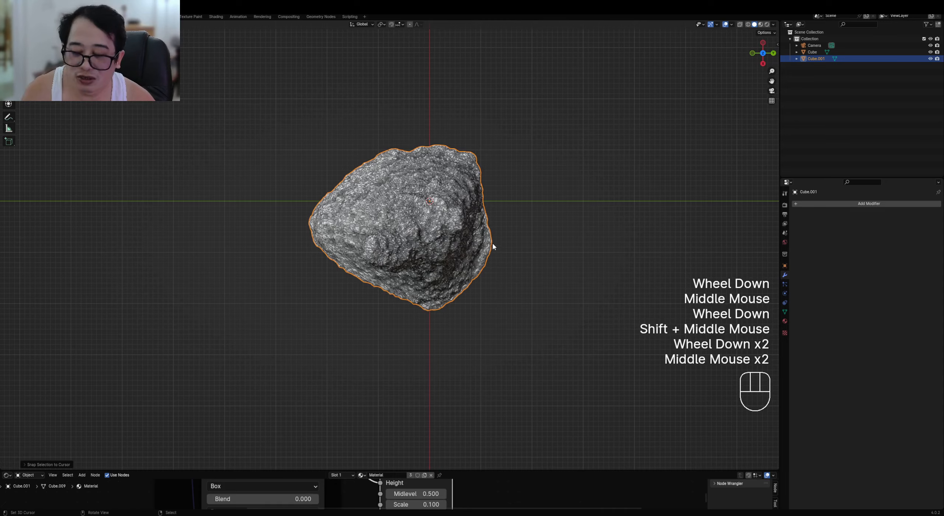
# Move the low-density copy off the original so the two rocks stand side by side
pyautogui.press('g')
pyautogui.click(240, 244)
pyautogui.scroll(-2, 399, 273)
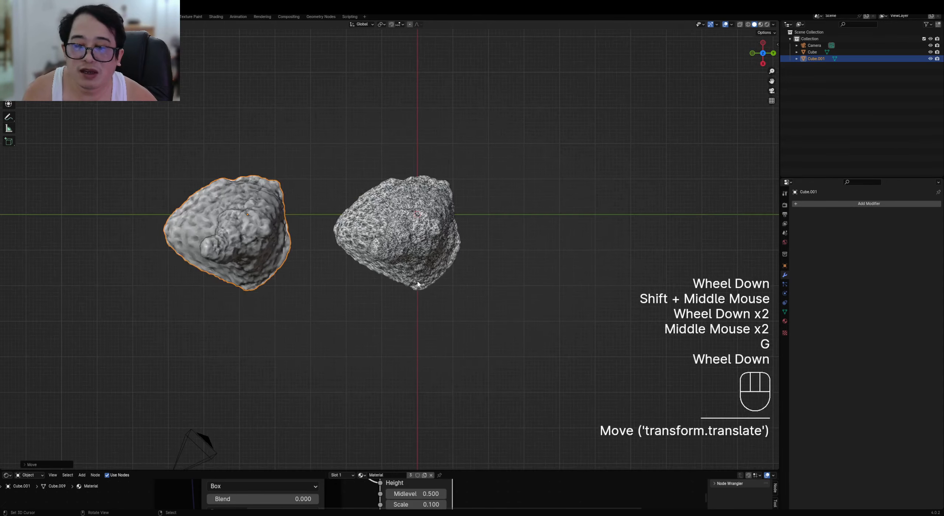
pyautogui.moveTo(417, 287); pyautogui.dragTo(405, 238, button='middle')
pyautogui.scroll(3, 369, 248)
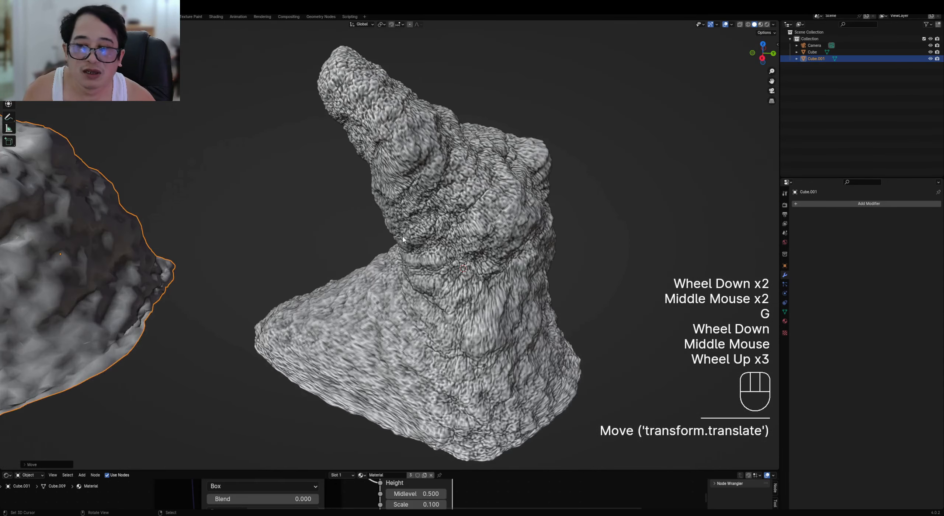
# Move the low-density copy along the Y axis closer to the original high-density rock
pyautogui.scroll(-2, 350, 252)
pyautogui.moveTo(350, 251); pyautogui.dragTo(369, 245, button='middle')
pyautogui.keyDown('shift'); pyautogui.moveTo(368, 245); pyautogui.dragTo(392, 231, button='middle'); pyautogui.keyUp('shift')
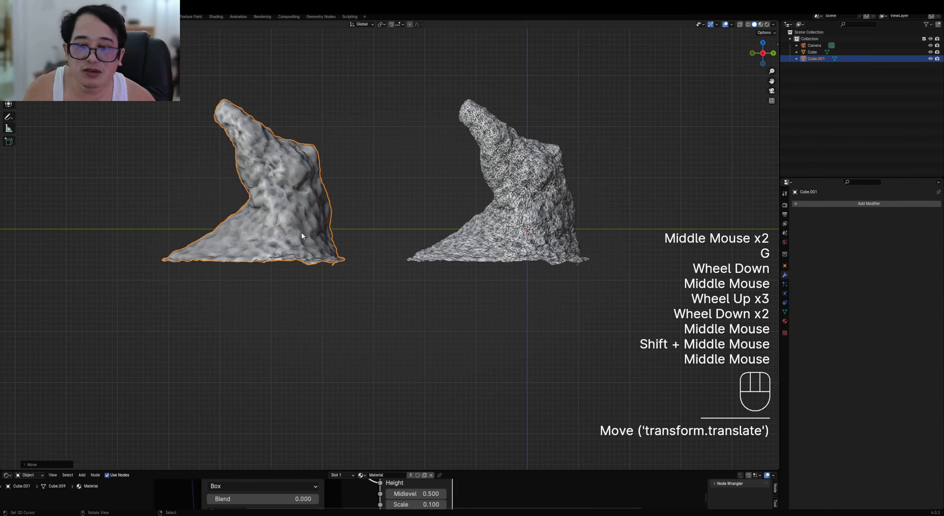
pyautogui.rightClick(315, 228)
pyautogui.press('g')
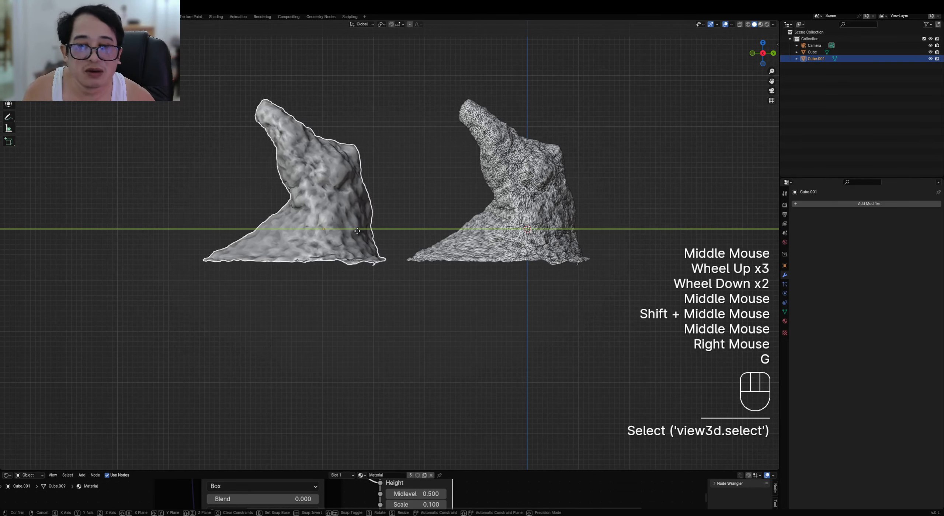
pyautogui.click(357, 231)
pyautogui.moveTo(429, 230); pyautogui.dragTo(449, 256, button='middle')
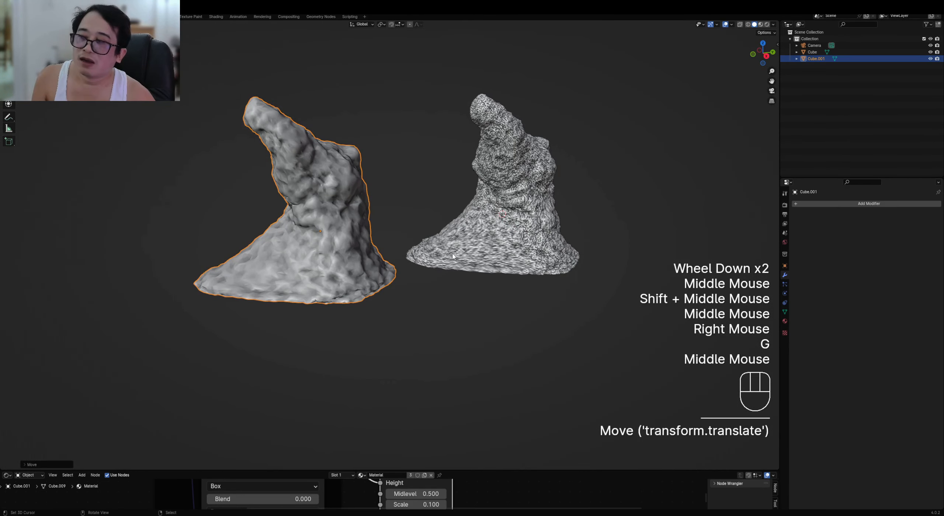
# Select the original high-density rock and enlarge the shader editor below the viewport
pyautogui.rightClick(487, 235)
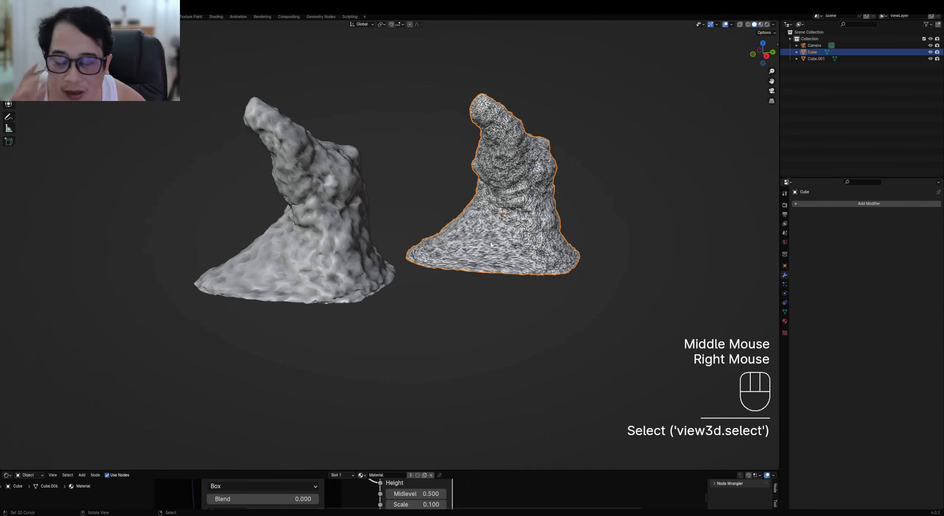
pyautogui.scroll(-2, 491, 245)
pyautogui.moveTo(520, 269); pyautogui.dragTo(505, 383, button='middle')
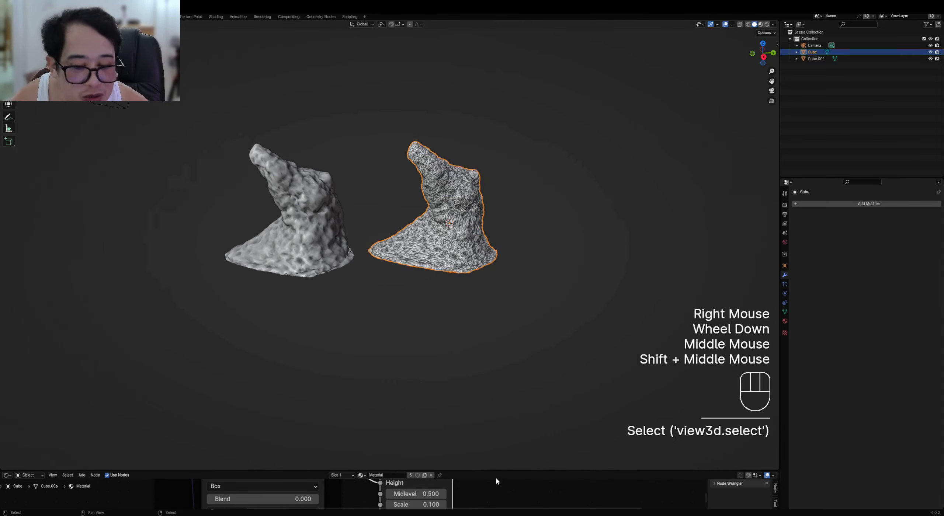
pyautogui.moveTo(496, 472); pyautogui.dragTo(508, 260)
# Review the rock material's node tree from the pointiness and ambient occlusion masks through to the Material Output
pyautogui.scroll(-3, 173, 350)
pyautogui.moveTo(173, 350); pyautogui.dragTo(252, 335, button='middle')
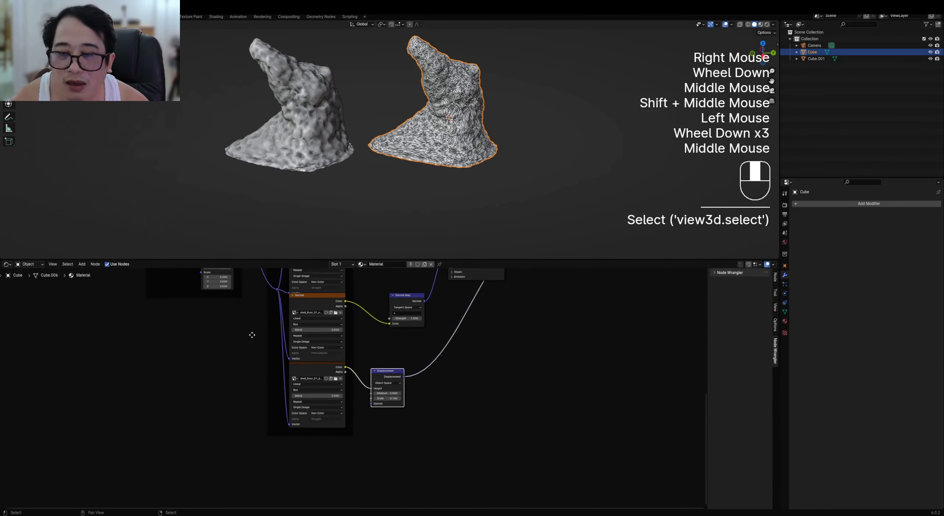
pyautogui.scroll(-1, 252, 335)
pyautogui.scroll(1, 384, 422)
pyautogui.moveTo(384, 422); pyautogui.dragTo(221, 366, button='middle')
pyautogui.scroll(2, 214, 368)
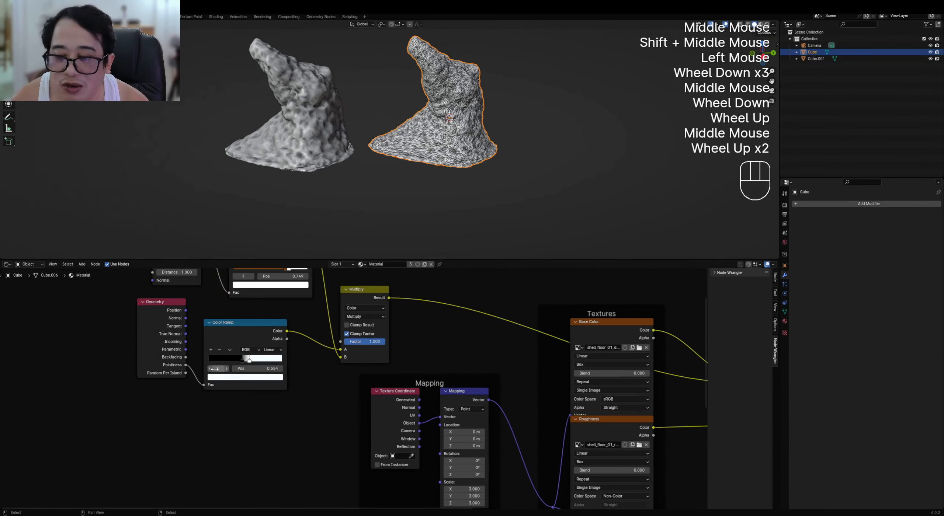
pyautogui.scroll(-2, 196, 365)
pyautogui.moveTo(532, 392); pyautogui.dragTo(384, 401, button='middle')
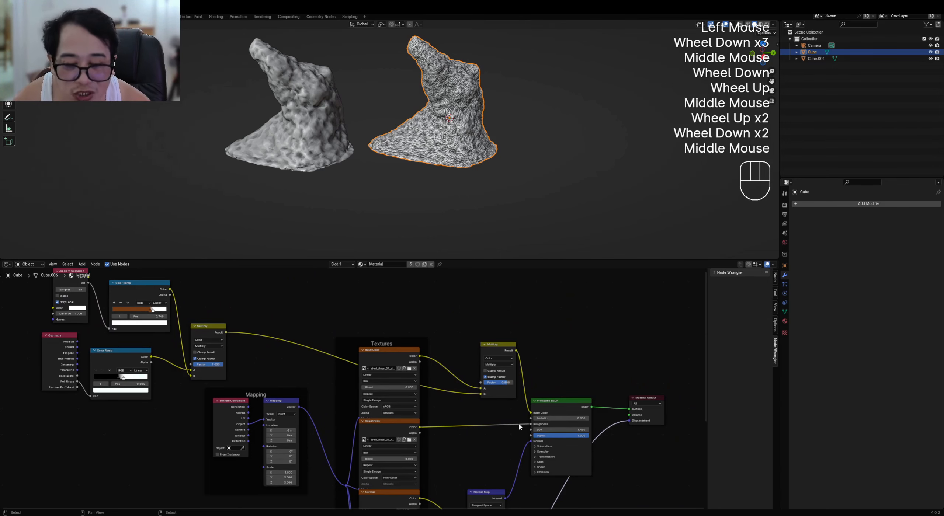
pyautogui.moveTo(608, 413); pyautogui.dragTo(475, 387, button='middle')
pyautogui.scroll(4, 486, 375)
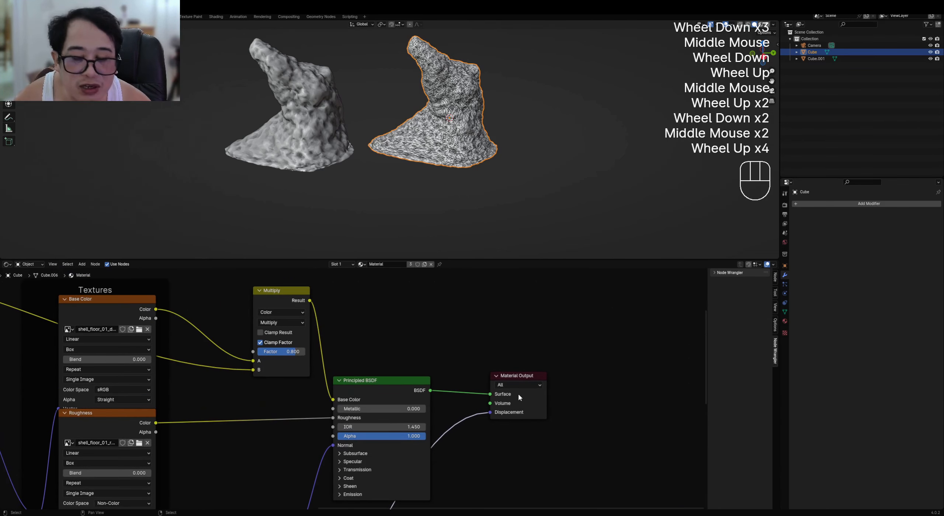
pyautogui.scroll(-2, 430, 181)
# Inspect the selected high-density rock up close and switch the viewport to rendered shading
pyautogui.scroll(4, 370, 188)
pyautogui.keyDown('shift'); pyautogui.moveTo(428, 170); pyautogui.dragTo(447, 196, button='middle'); pyautogui.keyUp('shift')
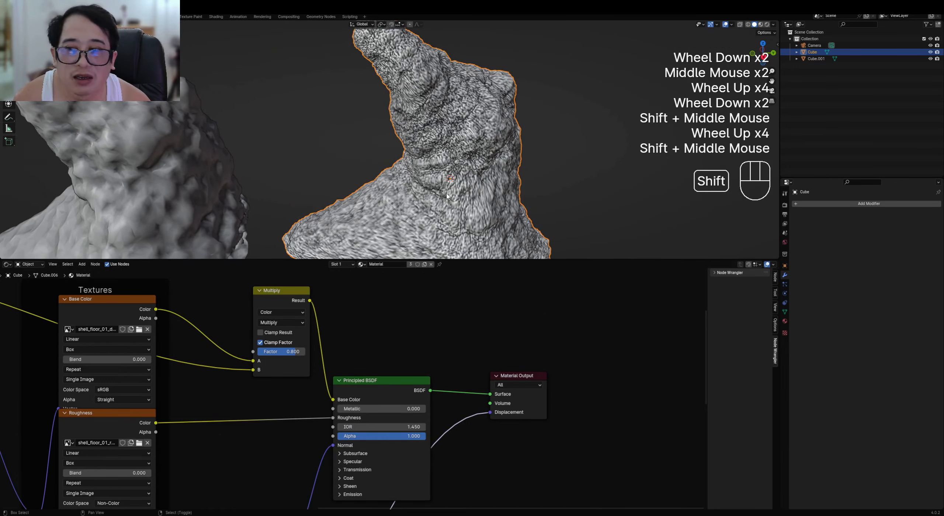
pyautogui.scroll(-1, 353, 390)
pyautogui.scroll(-2, 480, 166)
pyautogui.moveTo(480, 166)
pyautogui.mouseDown(button='middle')
pyautogui.moveTo(509, 169)
pyautogui.moveTo(494, 136)
pyautogui.mouseUp(button='middle')
pyautogui.rightClick(509, 170)
pyautogui.scroll(2, 494, 135)
pyautogui.press('z')
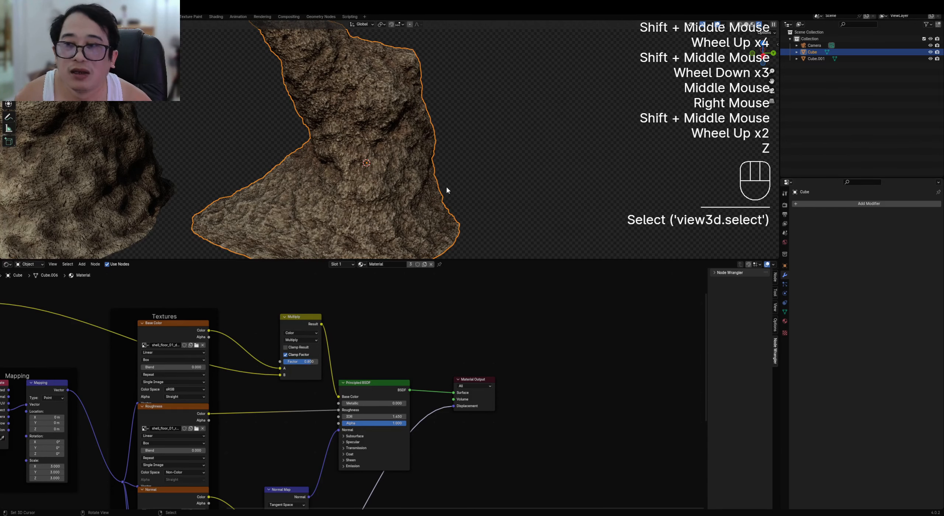
# Preview the output of the Color Ramp fed by the Geometry node's Pointiness on the rock
pyautogui.scroll(-1, 218, 367)
pyautogui.moveTo(145, 353); pyautogui.dragTo(391, 379, button='middle')
pyautogui.scroll(1, 391, 378)
pyautogui.moveTo(148, 372); pyautogui.dragTo(228, 366, button='middle')
pyautogui.scroll(1, 227, 366)
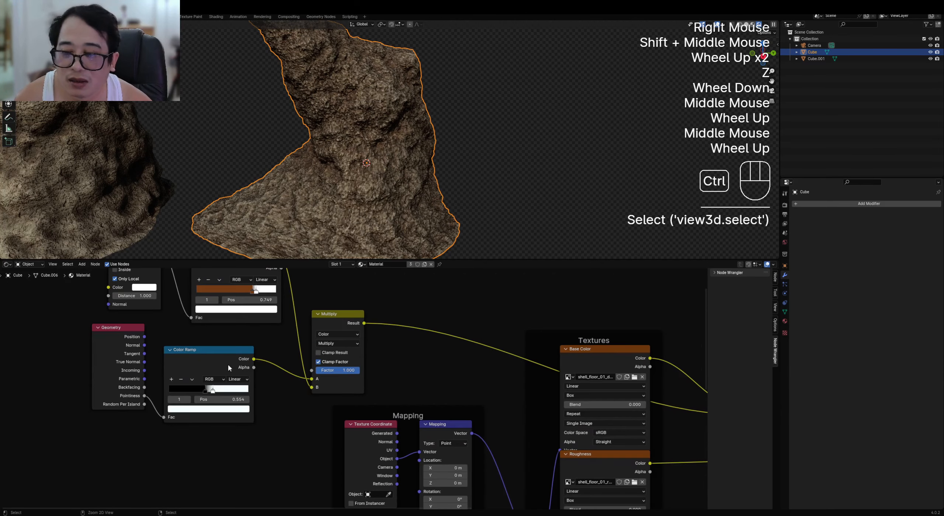
pyautogui.keyDown('ctrl'); pyautogui.keyDown('shift'); pyautogui.click(223, 360); pyautogui.keyUp('shift'); pyautogui.keyUp('ctrl')
# Compare the rock in solid shading with its pointiness mask in rendered shading, using a maximized viewport
pyautogui.moveTo(391, 173)
pyautogui.mouseDown(button='middle')
pyautogui.moveTo(410, 153)
pyautogui.moveTo(427, 169)
pyautogui.moveTo(398, 171)
pyautogui.moveTo(433, 164)
pyautogui.moveTo(452, 187)
pyautogui.moveTo(449, 173)
pyautogui.moveTo(449, 194)
pyautogui.mouseUp(button='middle')
pyautogui.scroll(2, 435, 151)
pyautogui.press('z')
pyautogui.click(461, 153)
pyautogui.scroll(-1, 446, 162)
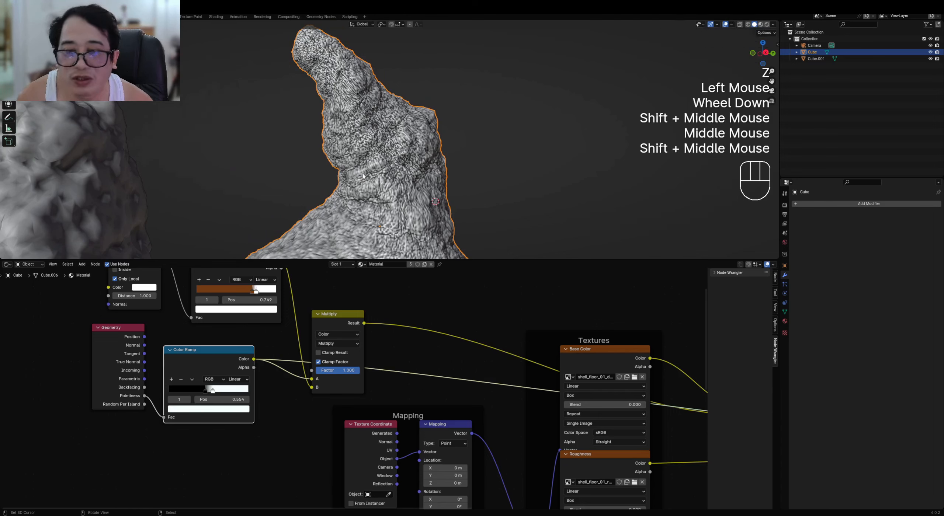
pyautogui.moveTo(363, 176); pyautogui.dragTo(415, 189, button='middle')
pyautogui.hotkey('ctrl', 'space')
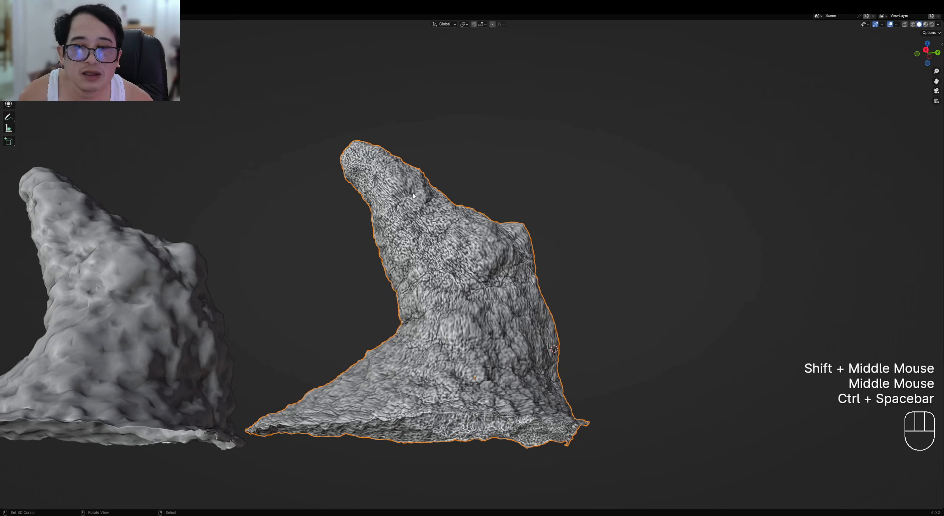
pyautogui.press('z')
pyautogui.click(449, 172)
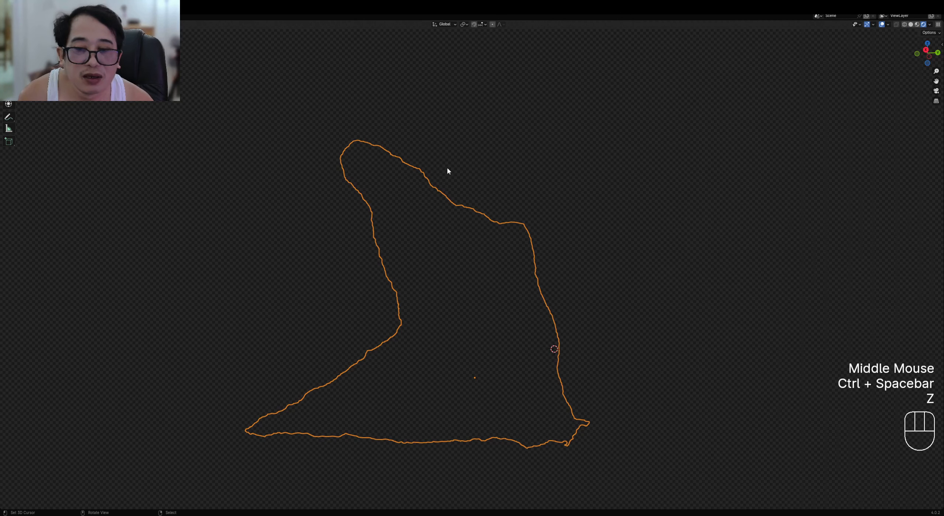
pyautogui.scroll(5, 496, 248)
pyautogui.moveTo(447, 167)
pyautogui.mouseDown(button='middle')
pyautogui.moveTo(496, 247)
pyautogui.moveTo(442, 231)
pyautogui.mouseUp(button='middle')
pyautogui.scroll(2, 496, 248)
pyautogui.scroll(-3, 442, 230)
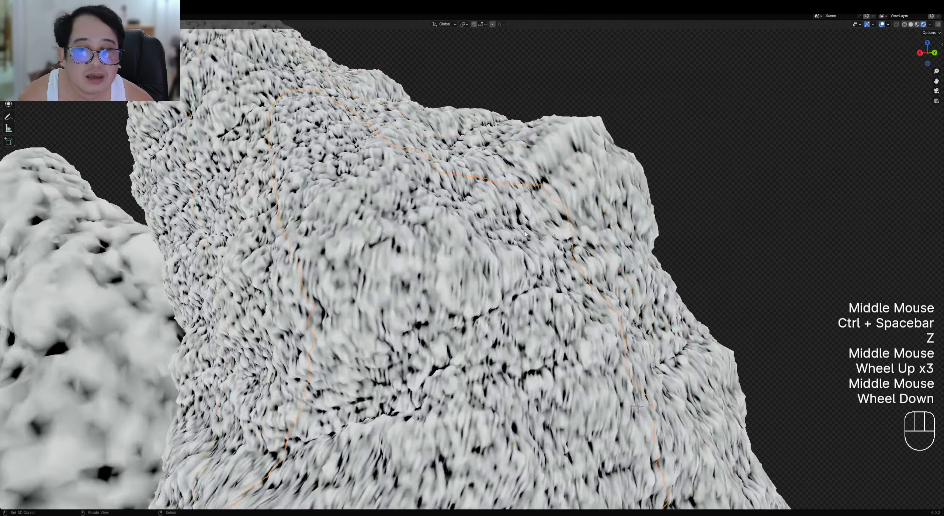
# Return to solid shading with the full layout and set the pointiness Color Ramp's black stop to 0.456
pyautogui.press('z')
pyautogui.click(489, 229)
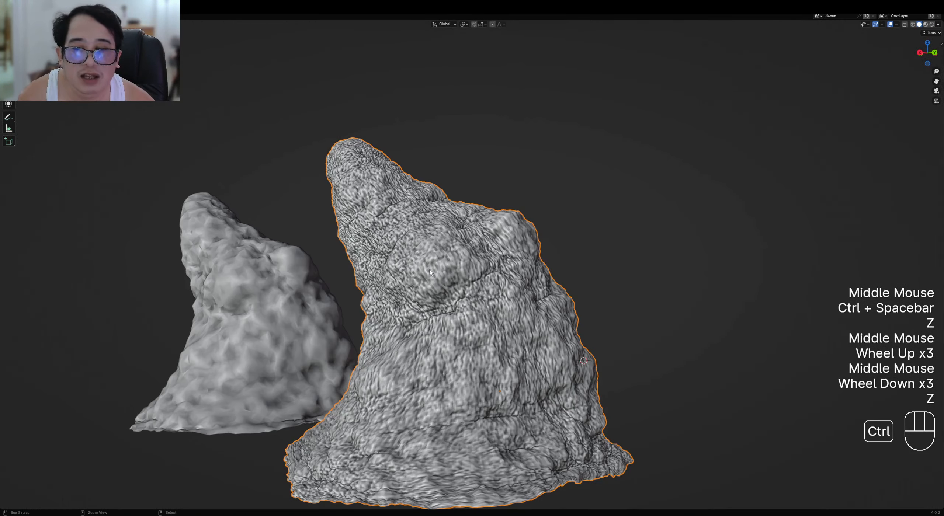
pyautogui.hotkey('ctrl', 'space')
pyautogui.click(205, 390)
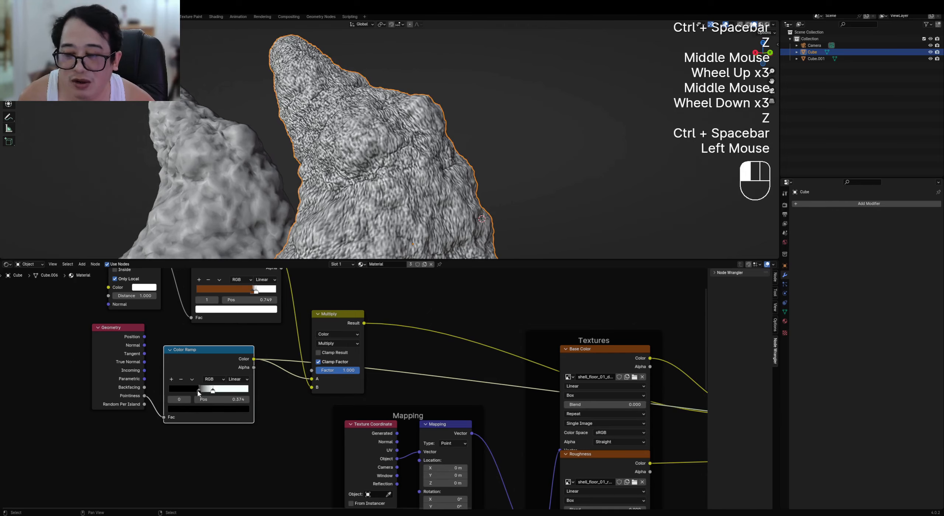
# Select the low-density copy of the rock and hide it in the viewport
pyautogui.scroll(-2, 317, 332)
pyautogui.scroll(-2, 376, 190)
pyautogui.moveTo(376, 190); pyautogui.dragTo(444, 184, button='middle')
pyautogui.scroll(-1, 403, 208)
pyautogui.scroll(2, 310, 168)
pyautogui.scroll(-1, 310, 169)
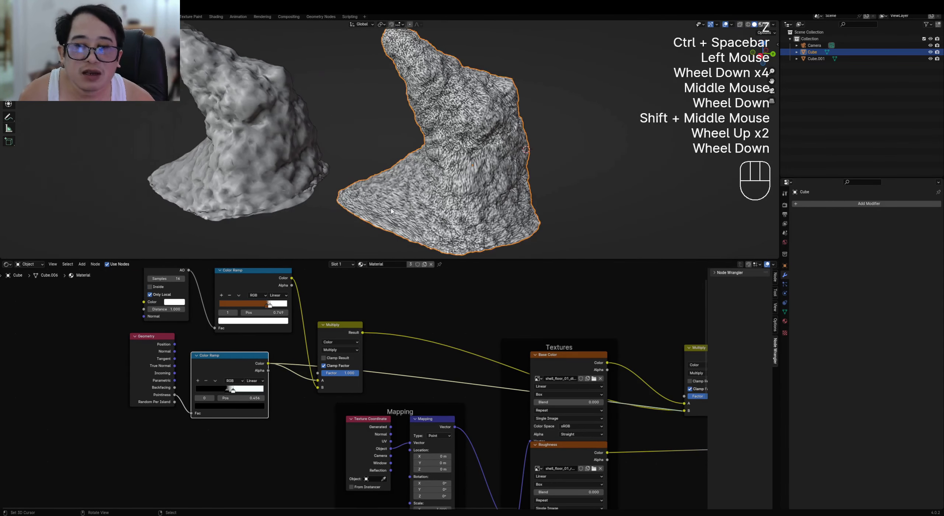
pyautogui.moveTo(310, 168); pyautogui.dragTo(351, 203, button='middle')
pyautogui.rightClick(220, 199)
pyautogui.scroll(-2, 220, 199)
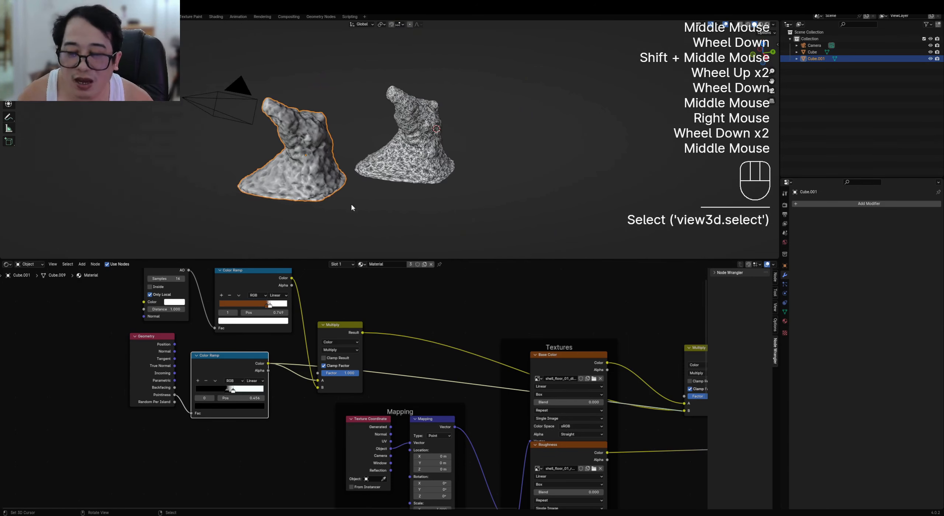
pyautogui.press('h')
# Examine the pointiness mask on the high-density rock alone in a maximized viewport with rendered shading
pyautogui.scroll(2, 387, 210)
pyautogui.scroll(-1, 589, 378)
pyautogui.moveTo(589, 377); pyautogui.dragTo(468, 357, button='middle')
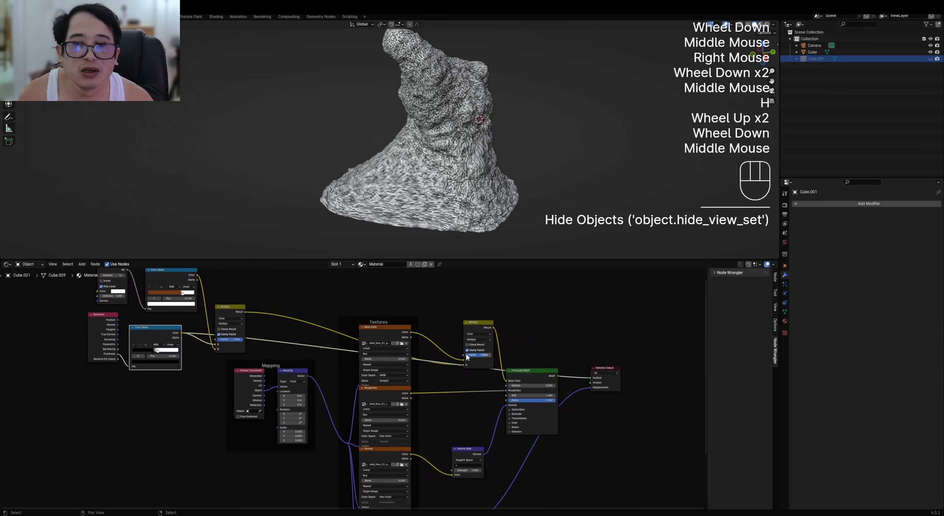
pyautogui.moveTo(457, 157); pyautogui.dragTo(502, 141, button='middle')
pyautogui.moveTo(562, 146)
pyautogui.mouseDown(button='middle')
pyautogui.moveTo(520, 139)
pyautogui.moveTo(525, 128)
pyautogui.moveTo(451, 157)
pyautogui.moveTo(455, 177)
pyautogui.mouseUp(button='middle')
pyautogui.hotkey('ctrl', 'space')
pyautogui.scroll(2, 519, 226)
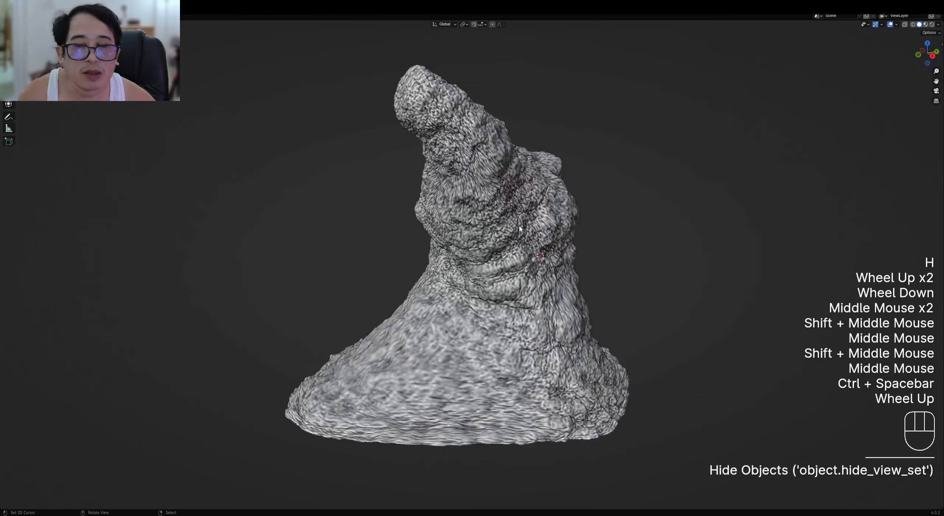
pyautogui.press('z')
pyautogui.click(550, 204)
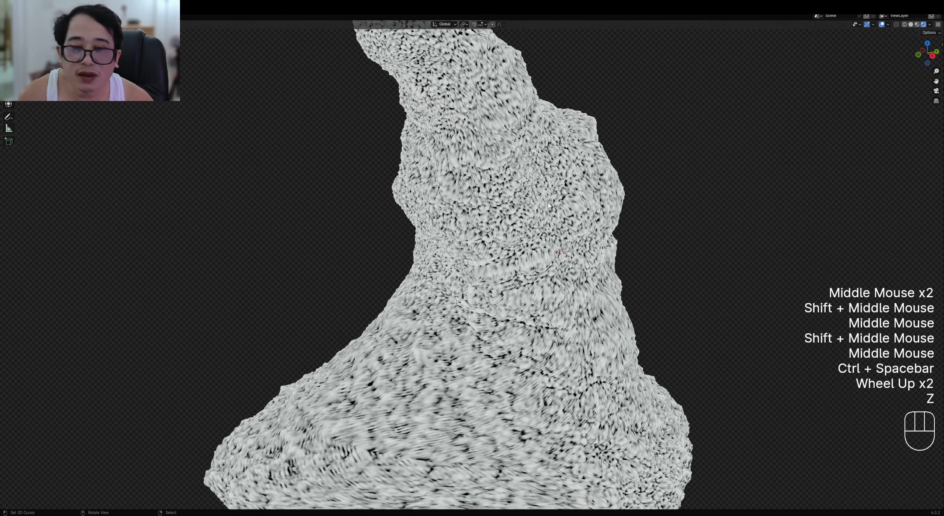
pyautogui.scroll(-2, 541, 207)
pyautogui.hotkey('ctrl', 'space')
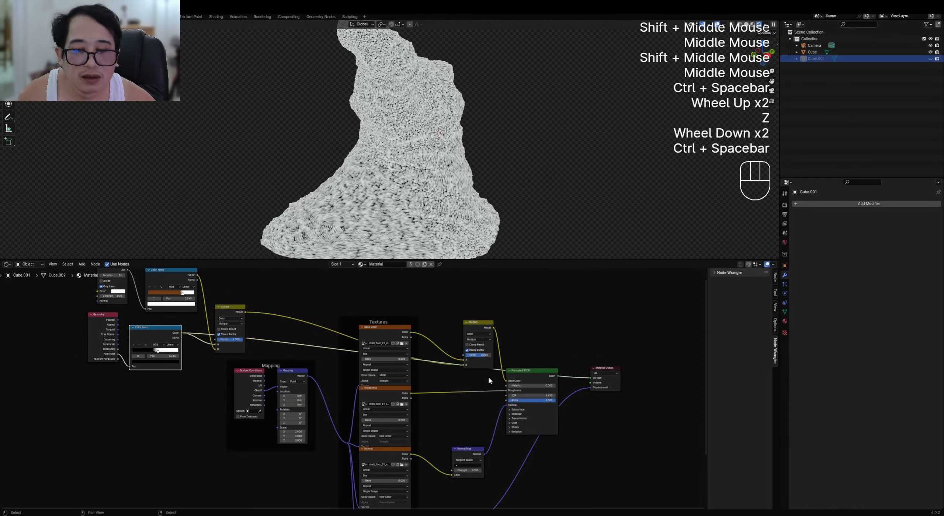
# Switch the node preview back to the Principled BSDF and inspect the full rock material in a maximized rendered viewport
pyautogui.keyDown('ctrl'); pyautogui.keyDown('shift'); pyautogui.click(529, 372); pyautogui.keyUp('shift'); pyautogui.keyUp('ctrl')
pyautogui.moveTo(495, 204); pyautogui.dragTo(477, 191, button='middle')
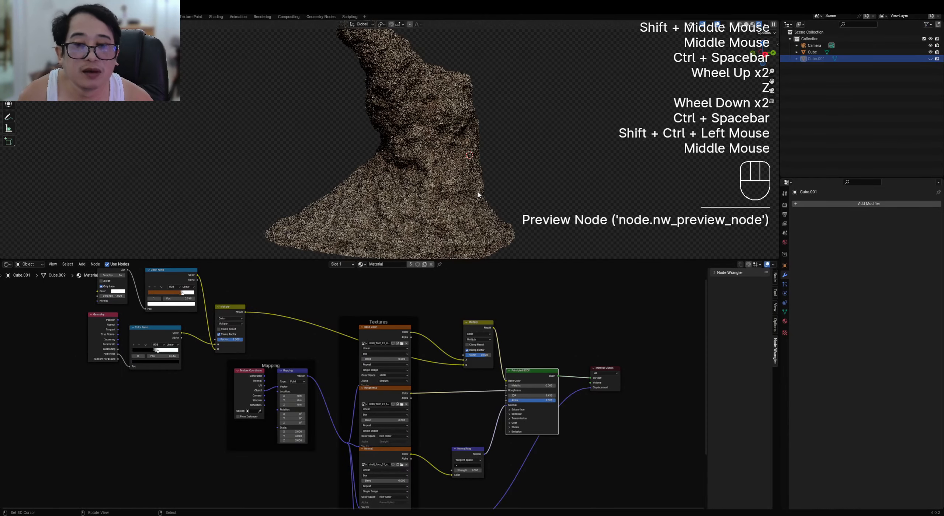
pyautogui.hotkey('ctrl', 'space')
pyautogui.scroll(3, 484, 202)
pyautogui.scroll(-2, 544, 222)
pyautogui.moveTo(585, 235)
pyautogui.mouseDown(button='middle')
pyautogui.moveTo(544, 222)
pyautogui.moveTo(550, 231)
pyautogui.moveTo(624, 236)
pyautogui.moveTo(590, 231)
pyautogui.moveTo(581, 218)
pyautogui.mouseUp(button='middle')
pyautogui.scroll(2, 561, 232)
pyautogui.scroll(-1, 586, 237)
pyautogui.scroll(-1, 623, 236)
pyautogui.scroll(1, 590, 228)
pyautogui.scroll(-1, 582, 217)
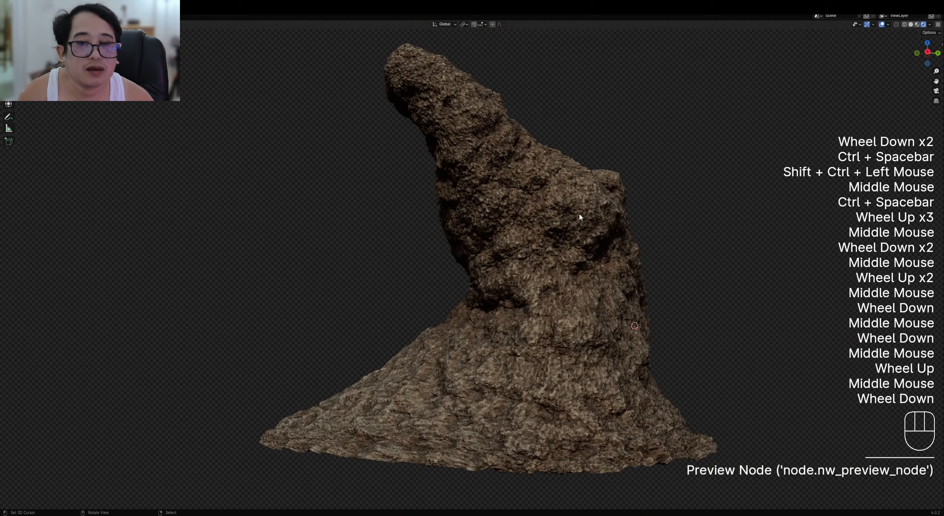
# Inspect the displaced surface of the high-density rock from several sides in solid shading
pyautogui.press('z')
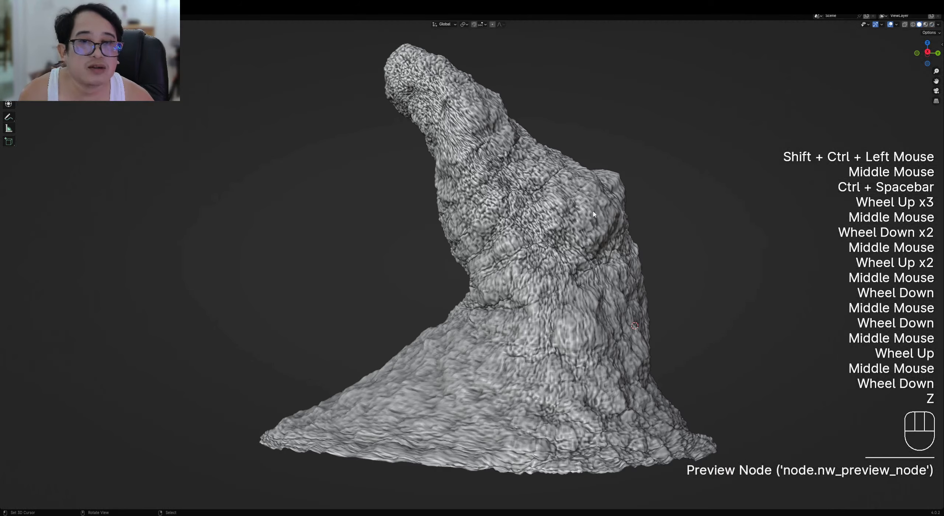
pyautogui.scroll(-2, 581, 195)
pyautogui.moveTo(582, 195); pyautogui.dragTo(615, 199, button='middle')
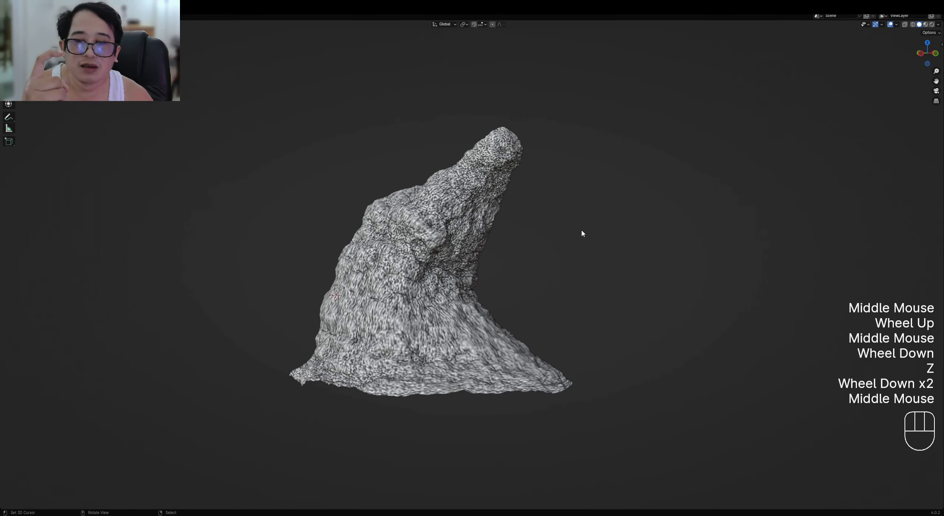
pyautogui.moveTo(581, 232); pyautogui.dragTo(560, 259, button='middle')
pyautogui.scroll(2, 561, 223)
pyautogui.scroll(1, 563, 260)
# Sketch freehand annotation strokes over the rock's surface and erase them
pyautogui.press('d')
pyautogui.moveTo(305, 278); pyautogui.dragTo(479, 221)
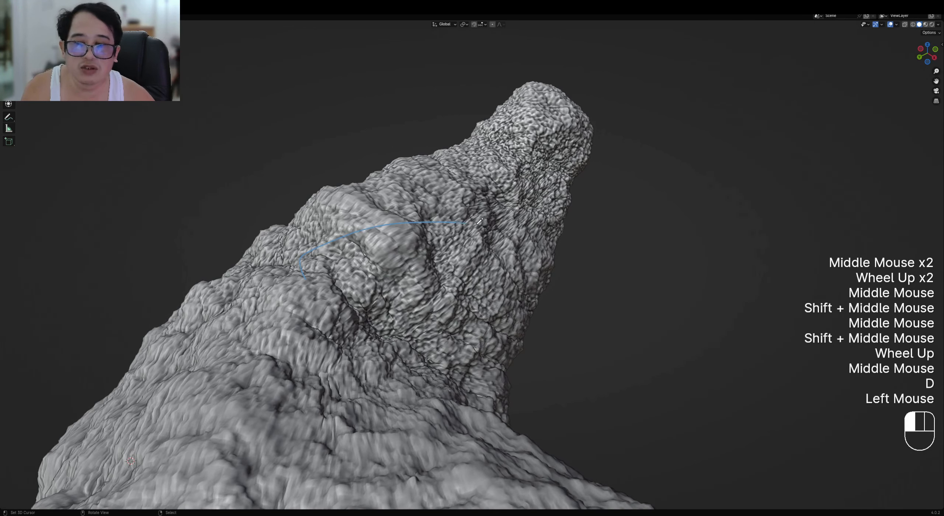
pyautogui.moveTo(534, 365); pyautogui.dragTo(371, 374)
pyautogui.press('d')
pyautogui.moveTo(555, 399)
pyautogui.mouseDown()
pyautogui.moveTo(647, 450)
pyautogui.moveTo(650, 344)
pyautogui.mouseUp()
pyautogui.press('d')
pyautogui.press('d')
pyautogui.moveTo(673, 454)
pyautogui.mouseDown(button='right')
pyautogui.moveTo(656, 457)
pyautogui.moveTo(570, 289)
pyautogui.moveTo(406, 235)
pyautogui.mouseUp(button='right')
pyautogui.press('d')
pyautogui.press('space')
# Restore the full layout, collapse the shader editor to enlarge the 3D viewport, and set solid shading
pyautogui.press('z')
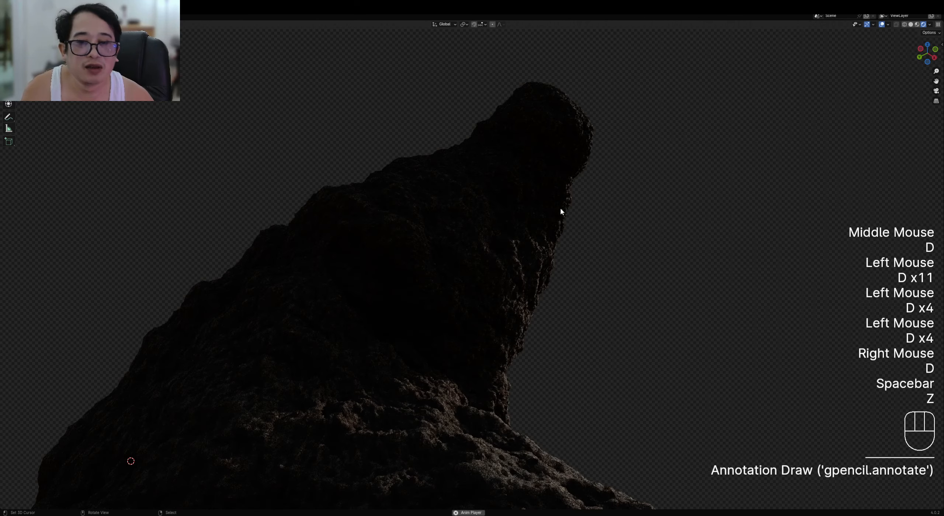
pyautogui.hotkey('ctrl', 'space')
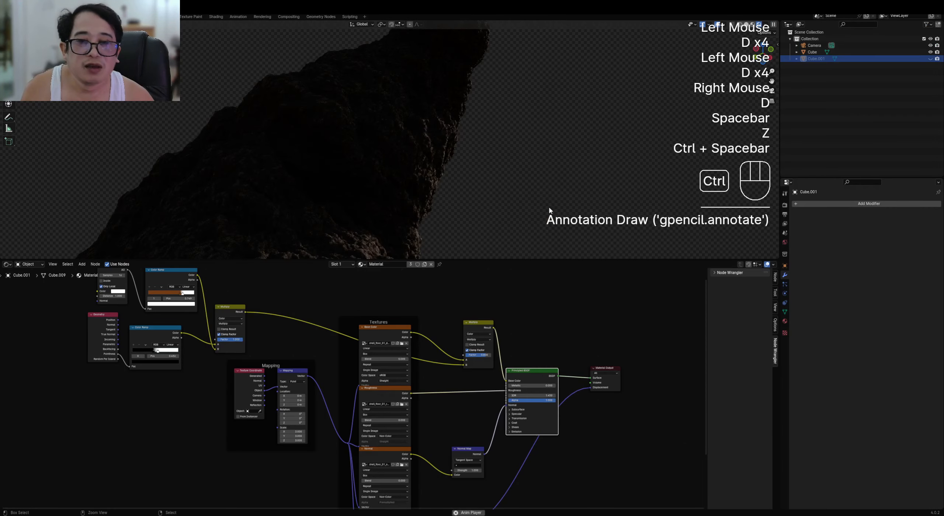
pyautogui.moveTo(497, 259); pyautogui.dragTo(497, 502)
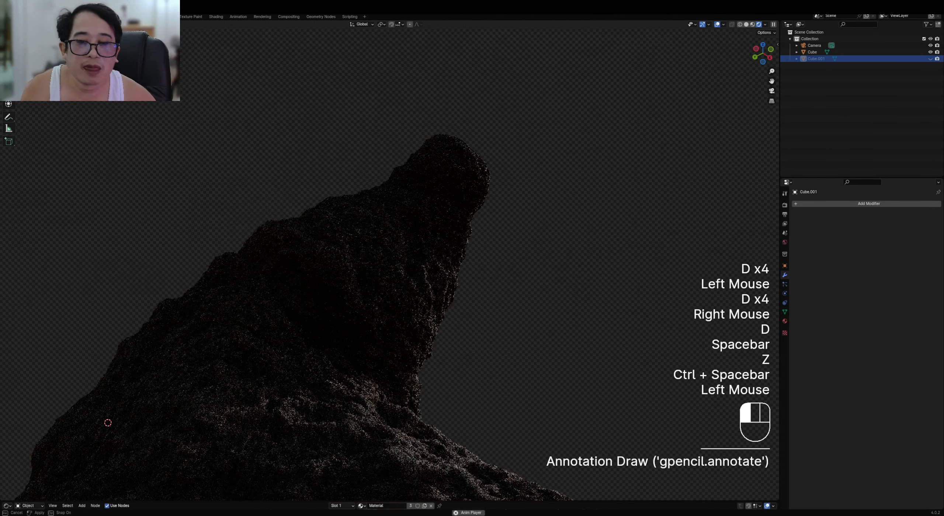
pyautogui.press('z')
pyautogui.click(570, 262)
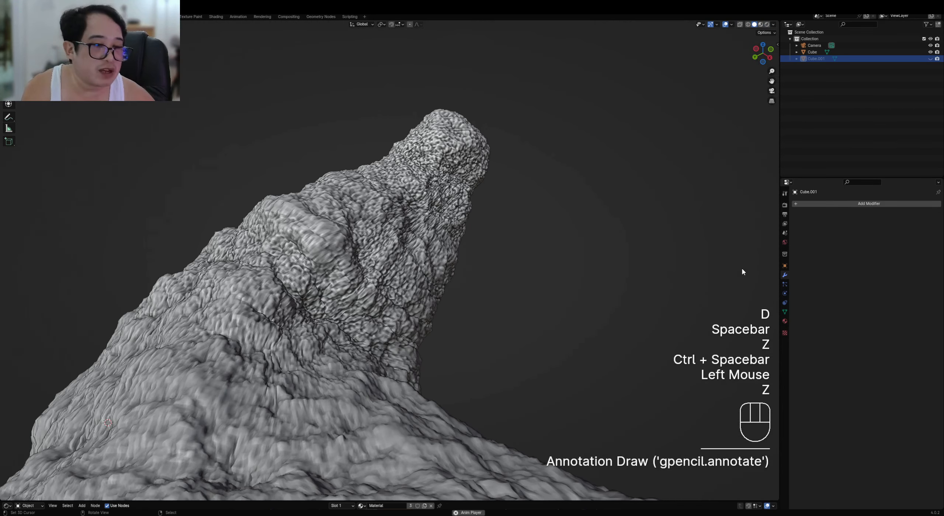
# Open the world settings, switch to rendered shading and rotate the Kloofendal 38d Partly Cloudy HDRI to about 10.13
pyautogui.click(785, 242)
pyautogui.press('z')
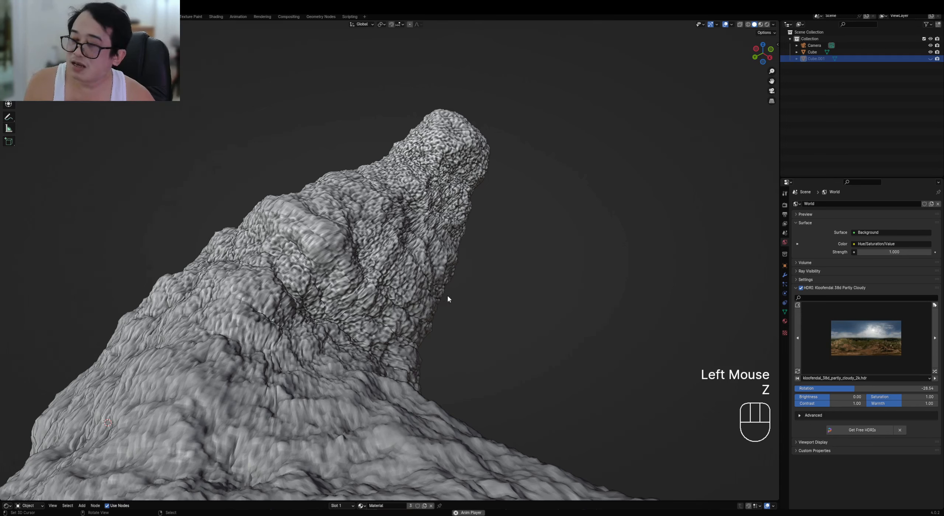
pyautogui.press('z')
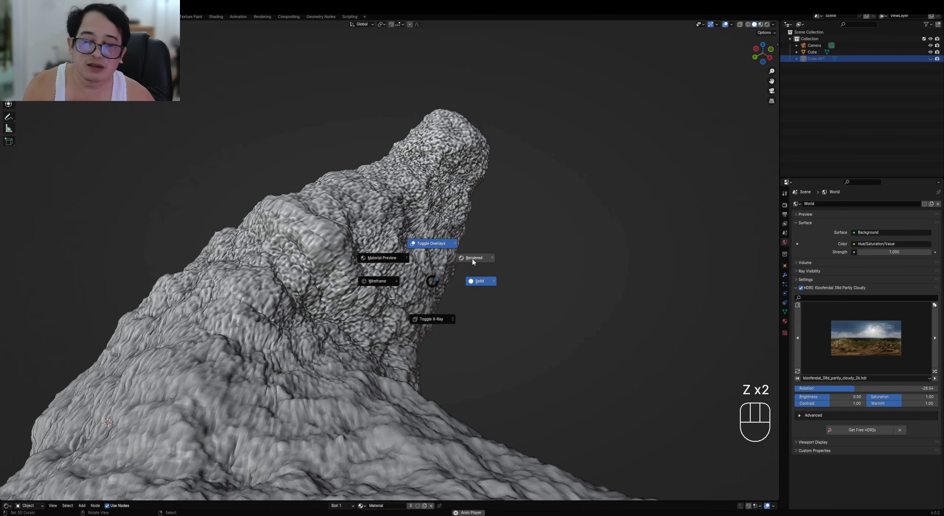
pyautogui.click(473, 263)
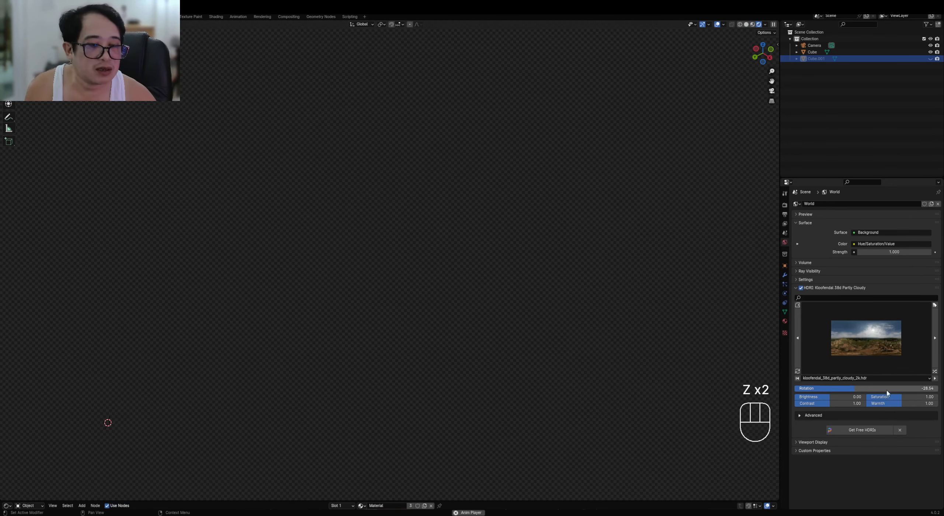
pyautogui.moveTo(887, 393)
pyautogui.mouseDown()
pyautogui.moveTo(920, 394)
pyautogui.moveTo(871, 389)
pyautogui.mouseUp()
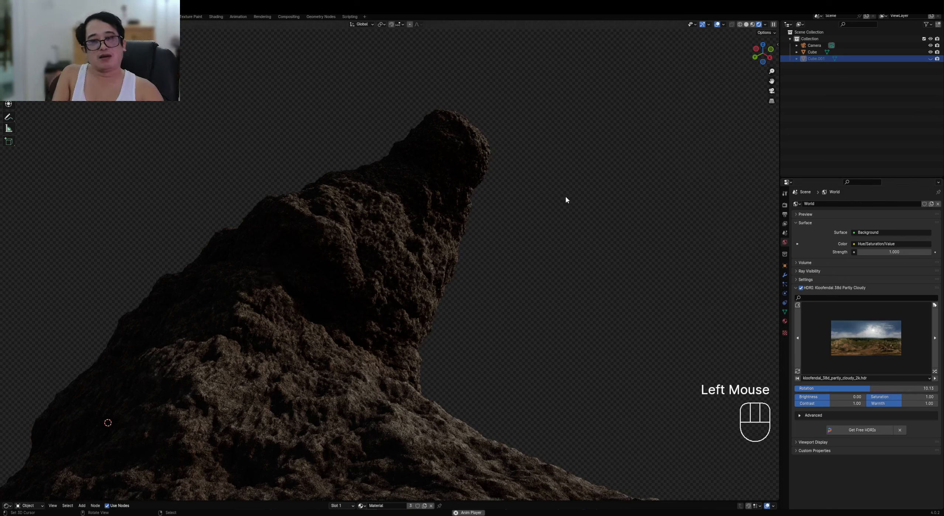
# Hide the viewport overlays and raise the world background strength to 1.6
pyautogui.hotkey('shift', 'alt', 'z')
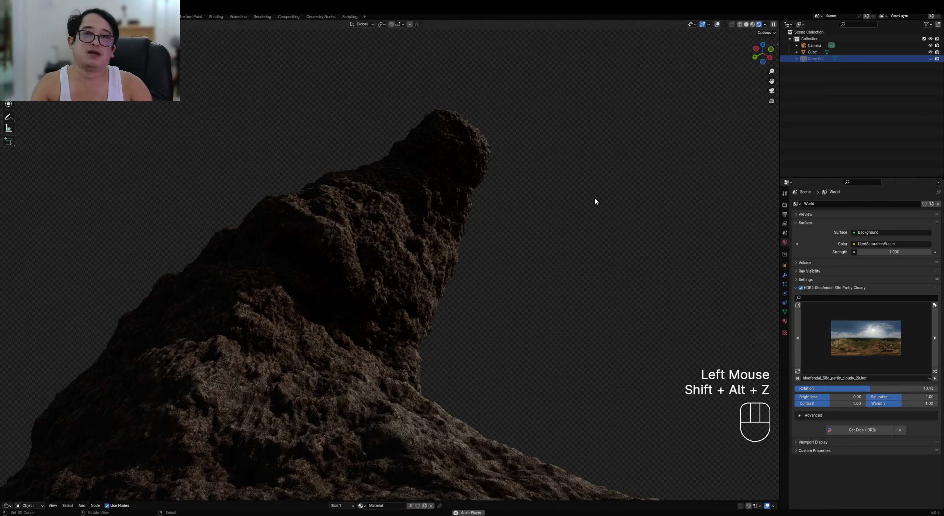
pyautogui.moveTo(544, 271); pyautogui.dragTo(552, 267, button='middle')
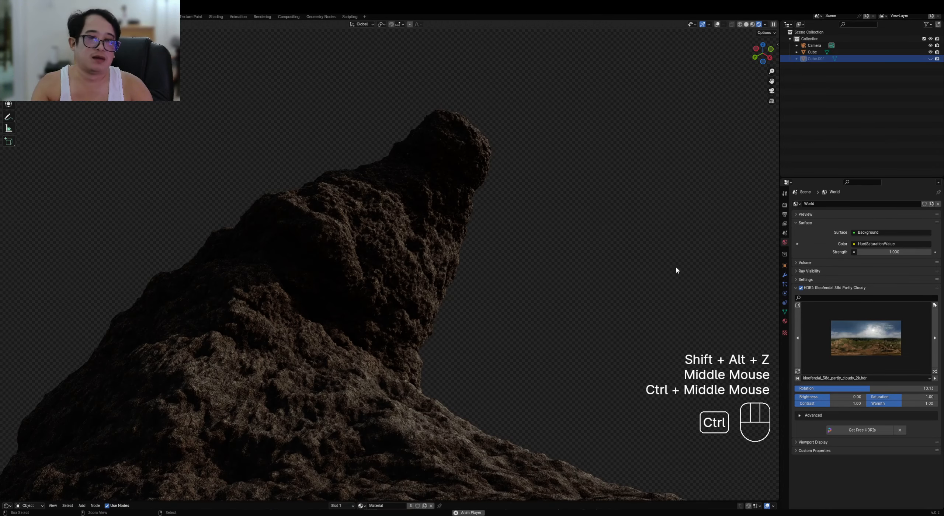
pyautogui.moveTo(878, 253); pyautogui.dragTo(888, 253)
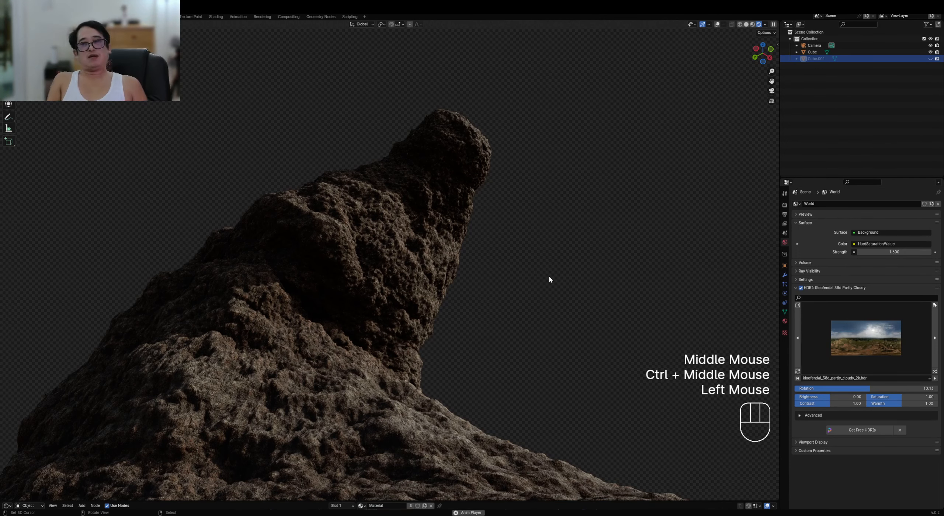
# Return to solid shading and select the high-density rock, viewing it from above
pyautogui.press('z')
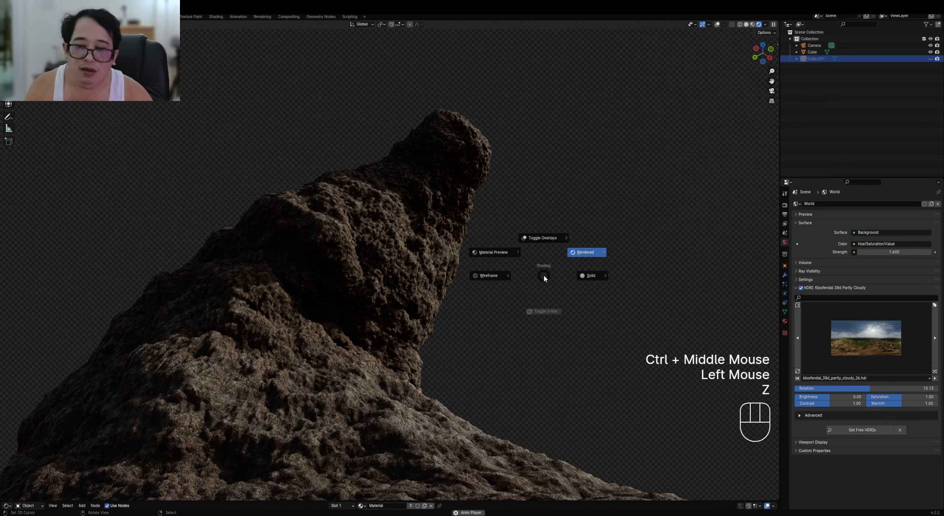
pyautogui.click(583, 279)
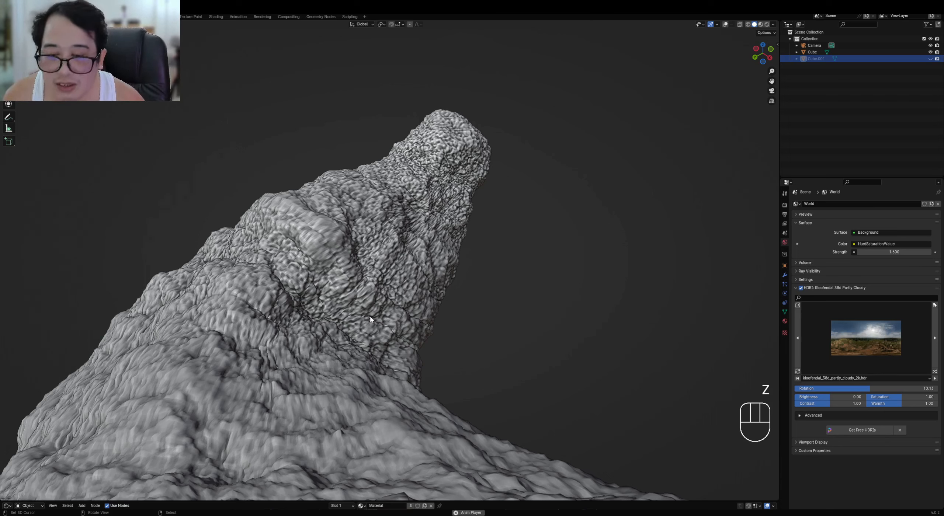
pyautogui.press('KP_0')
pyautogui.press('KP_0')
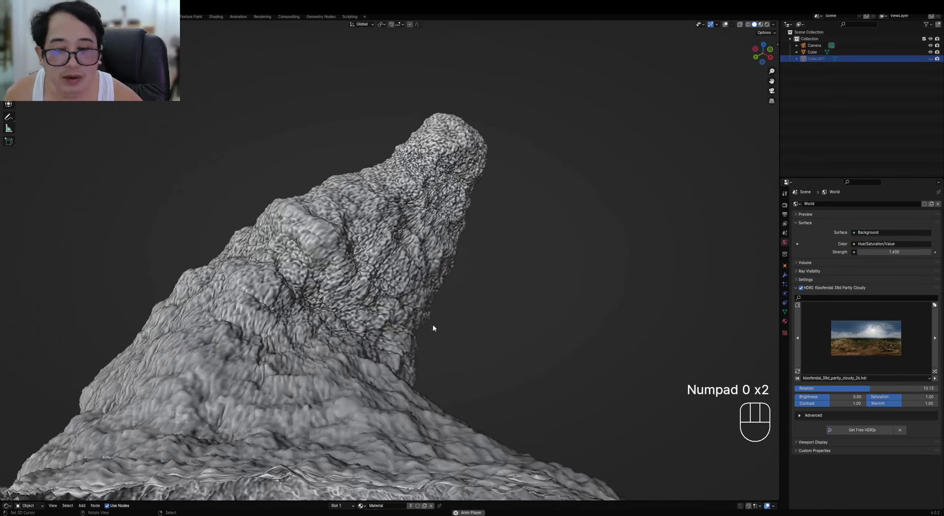
pyautogui.scroll(-2, 480, 328)
pyautogui.moveTo(474, 322); pyautogui.dragTo(470, 366, button='middle')
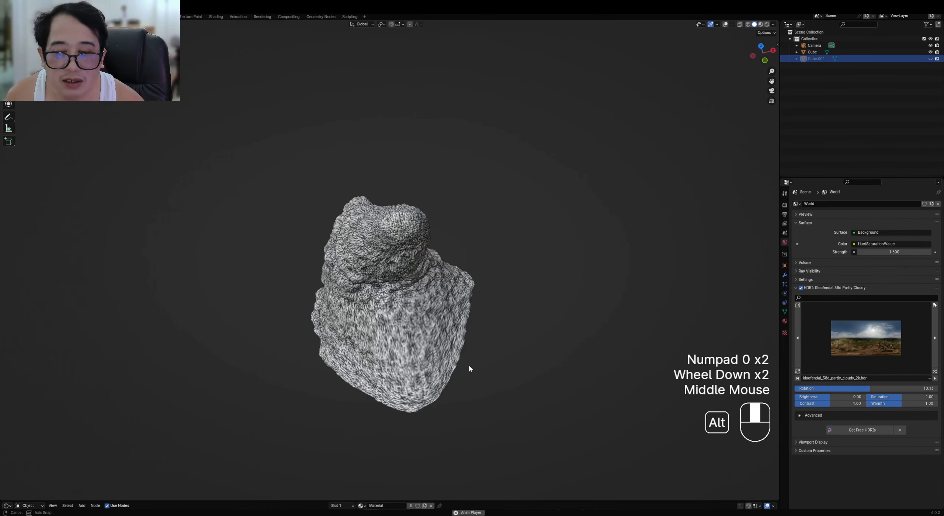
pyautogui.rightClick(409, 304)
pyautogui.moveTo(424, 300); pyautogui.dragTo(458, 324, button='middle')
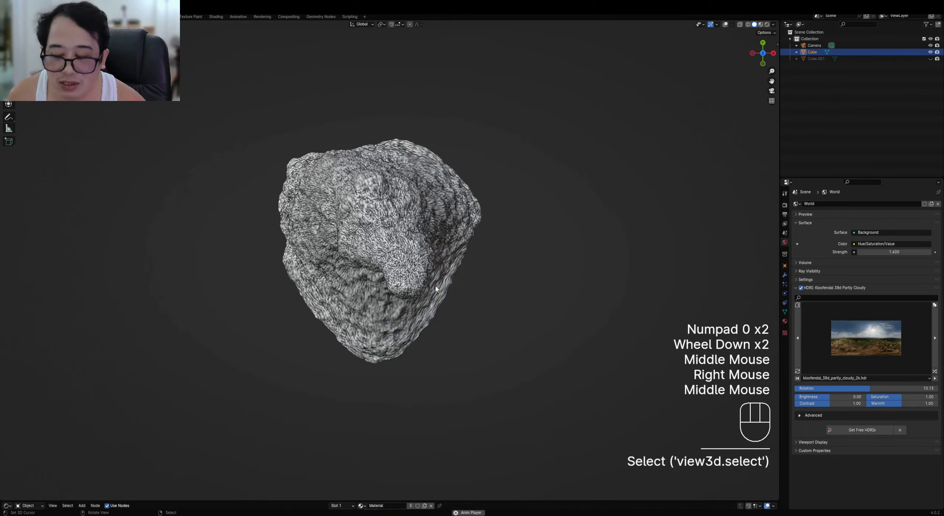
# Duplicate the rock, rotate the copy and place it clear of the original
pyautogui.keyDown('shift'); pyautogui.scroll(-1, 436, 285); pyautogui.keyUp('shift')
pyautogui.hotkey('shift', 'd')
pyautogui.press('r')
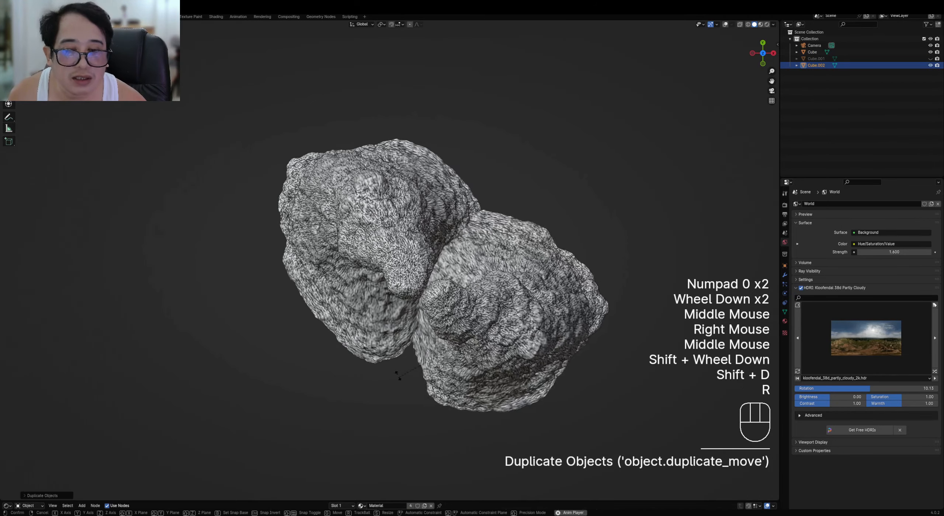
pyautogui.click(334, 201)
pyautogui.press('g')
pyautogui.click(460, 266)
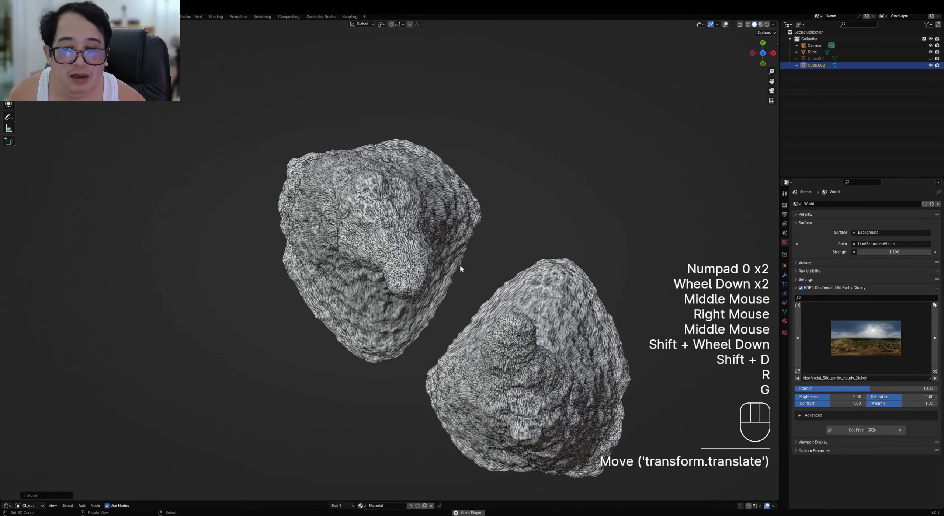
# Inspect both rocks together from a low angle in rendered shading
pyautogui.scroll(-1, 460, 265)
pyautogui.moveTo(460, 265)
pyautogui.mouseDown(button='middle')
pyautogui.moveTo(416, 234)
pyautogui.moveTo(531, 266)
pyautogui.moveTo(471, 282)
pyautogui.moveTo(478, 272)
pyautogui.moveTo(462, 258)
pyautogui.moveTo(479, 239)
pyautogui.mouseUp(button='middle')
pyautogui.scroll(2, 416, 234)
pyautogui.scroll(3, 532, 266)
pyautogui.press('z')
pyautogui.click(516, 216)
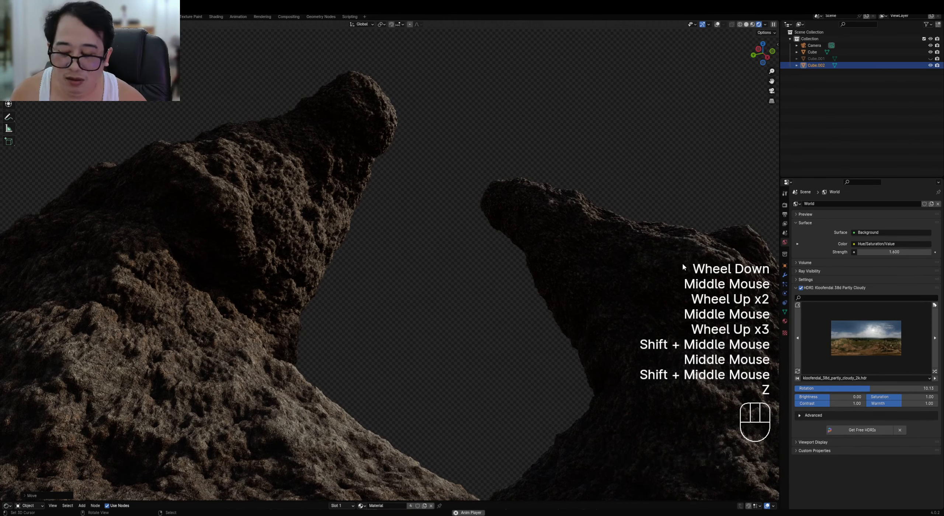
pyautogui.press('s')
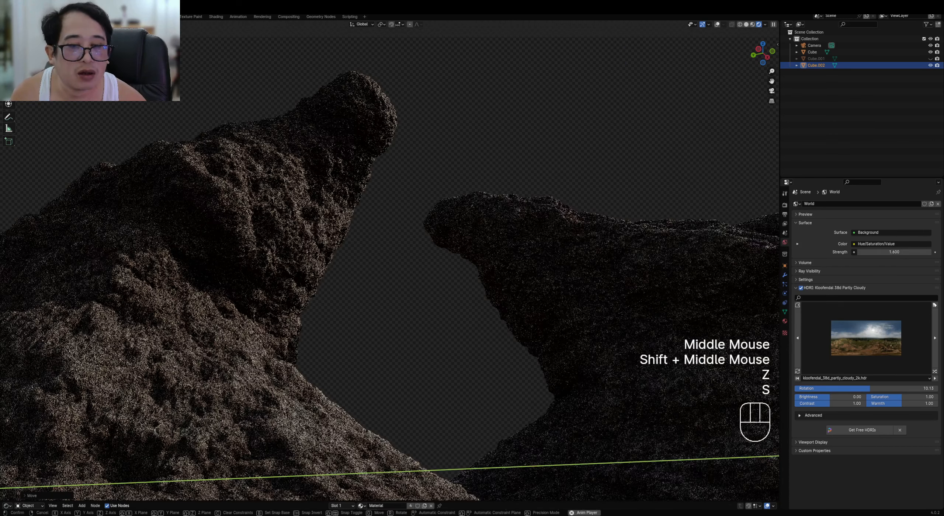
pyautogui.rightClick(579, 293)
pyautogui.press('s')
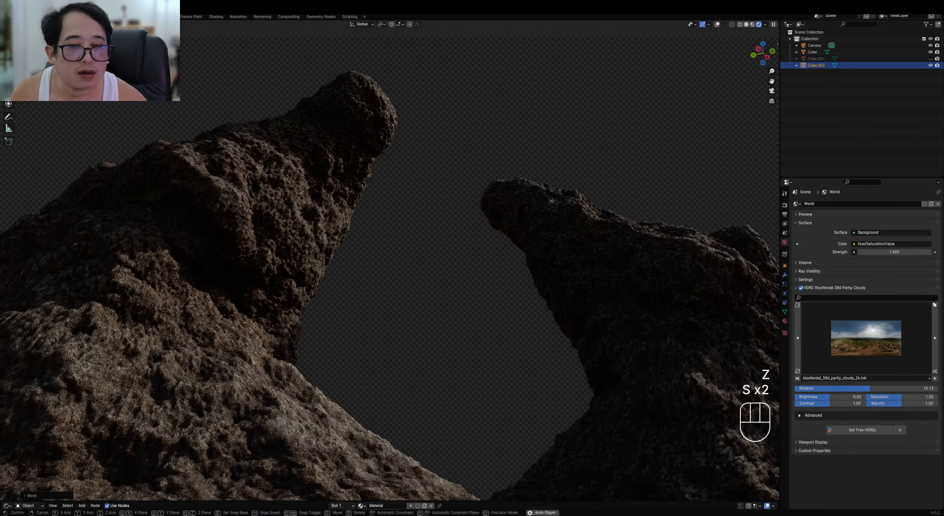
pyautogui.rightClick(702, 244)
pyautogui.press('s')
pyautogui.press('z')
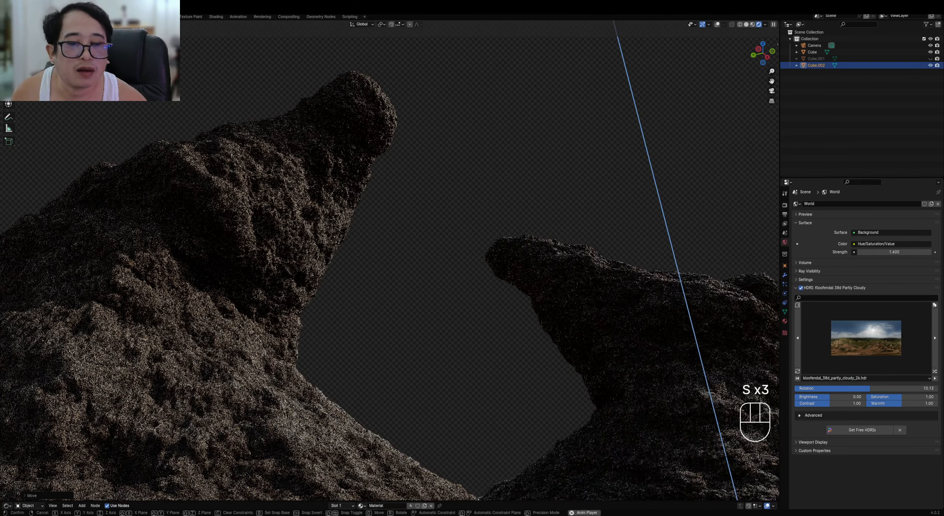
pyautogui.rightClick(696, 319)
pyautogui.press('s')
pyautogui.middleClick(696, 318)
pyautogui.rightClick(611, 318)
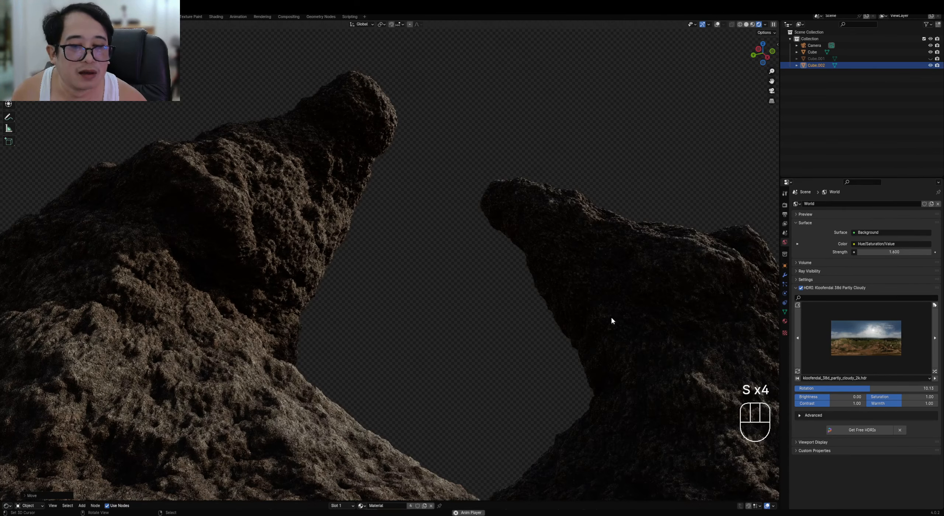
pyautogui.press('s')
pyautogui.middleClick(674, 309)
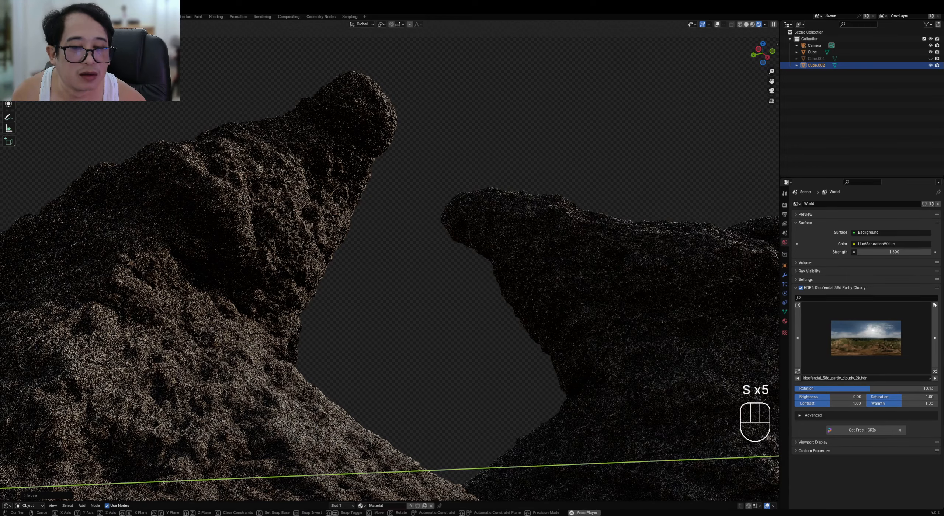
pyautogui.rightClick(575, 332)
# Set solid shading and scale the duplicated rock twice, constraining the second scaling to a single axis
pyautogui.press('z')
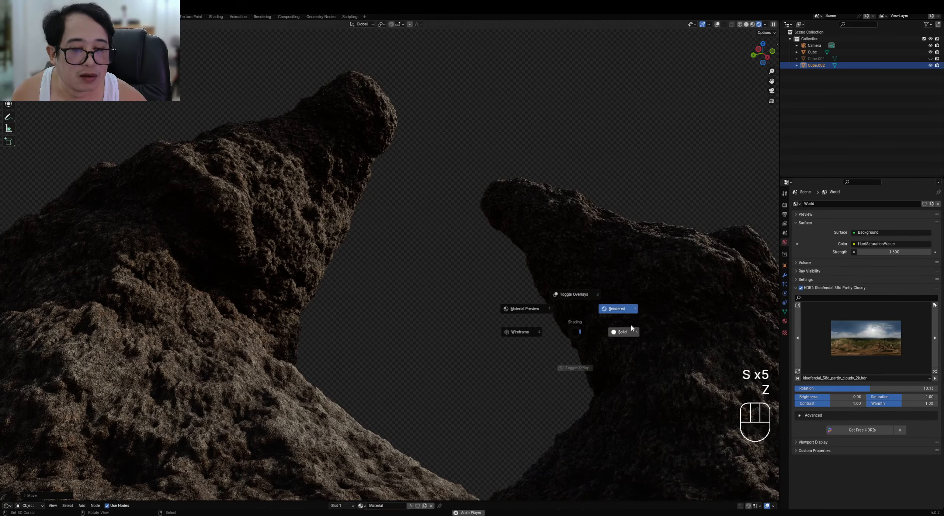
pyautogui.click(627, 325)
pyautogui.press('KP_0')
pyautogui.scroll(-2, 605, 313)
pyautogui.moveTo(605, 314); pyautogui.dragTo(623, 281, button='middle')
pyautogui.press('s')
pyautogui.click(606, 280)
pyautogui.press('s')
pyautogui.moveTo(657, 189); pyautogui.dragTo(645, 199, button='middle')
pyautogui.click(618, 218)
# Frame the peaks of the original rock and its reshaped copy close up and switch to rendered shading
pyautogui.press('KP_0')
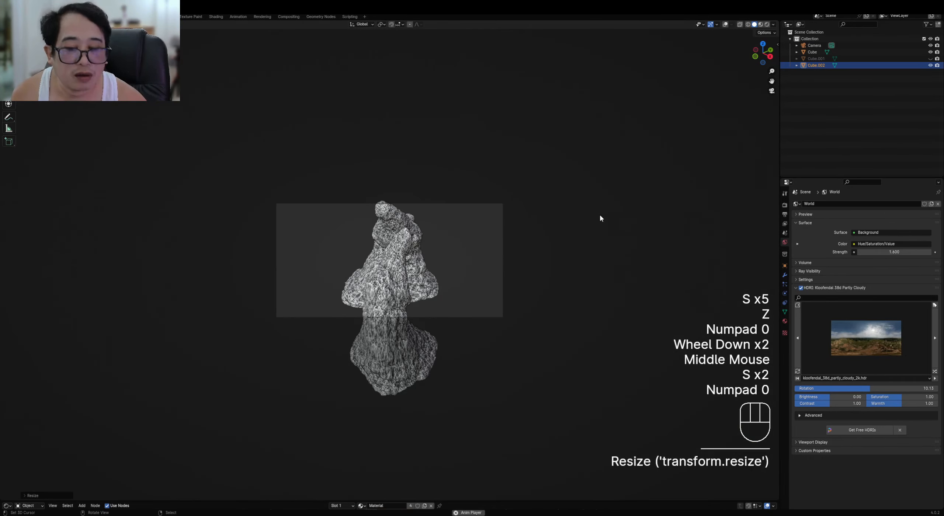
pyautogui.press('KP_0')
pyautogui.scroll(2, 600, 216)
pyautogui.keyDown('shift'); pyautogui.moveTo(600, 216); pyautogui.dragTo(633, 202, button='middle'); pyautogui.keyUp('shift')
pyautogui.scroll(2, 633, 201)
pyautogui.moveTo(633, 201)
pyautogui.mouseDown(button='middle')
pyautogui.moveTo(599, 205)
pyautogui.moveTo(618, 208)
pyautogui.mouseUp(button='middle')
pyautogui.scroll(-1, 599, 206)
pyautogui.keyDown('ctrl'); pyautogui.moveTo(619, 209); pyautogui.dragTo(620, 222, button='middle'); pyautogui.keyUp('ctrl')
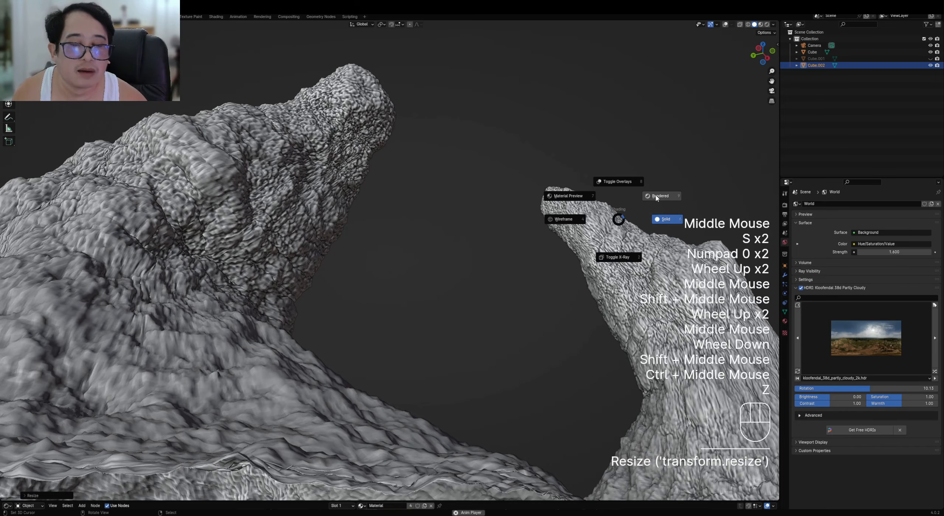
pyautogui.click(656, 195)
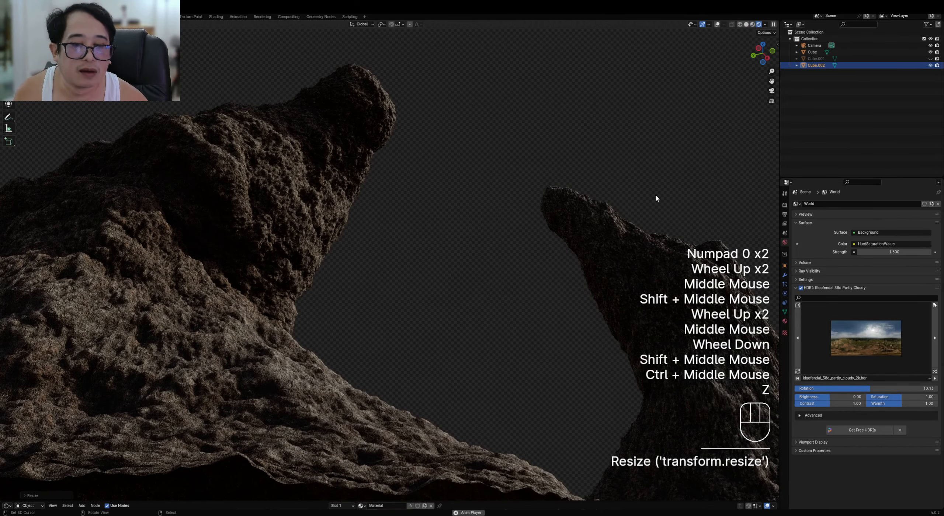
pyautogui.moveTo(656, 195); pyautogui.dragTo(654, 199, button='middle')
pyautogui.hotkey('shift', 'alt', 'z')
pyautogui.hotkey('shift', 'alt', 'z')
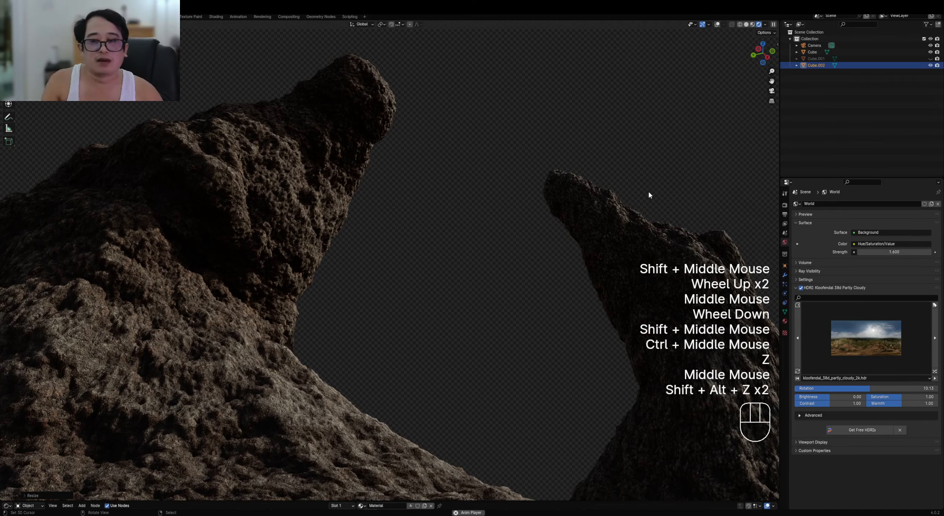
pyautogui.keyDown('shift'); pyautogui.moveTo(649, 192); pyautogui.dragTo(611, 196, button='middle'); pyautogui.keyUp('shift')
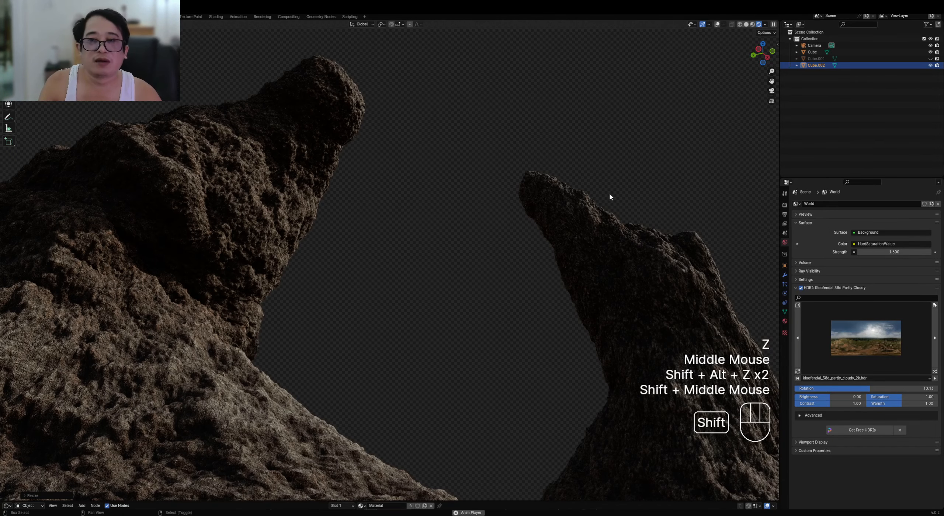
# Apply rotation and scale to the duplicated rock
pyautogui.rightClick(649, 261)
pyautogui.hotkey('ctrl', 'a')
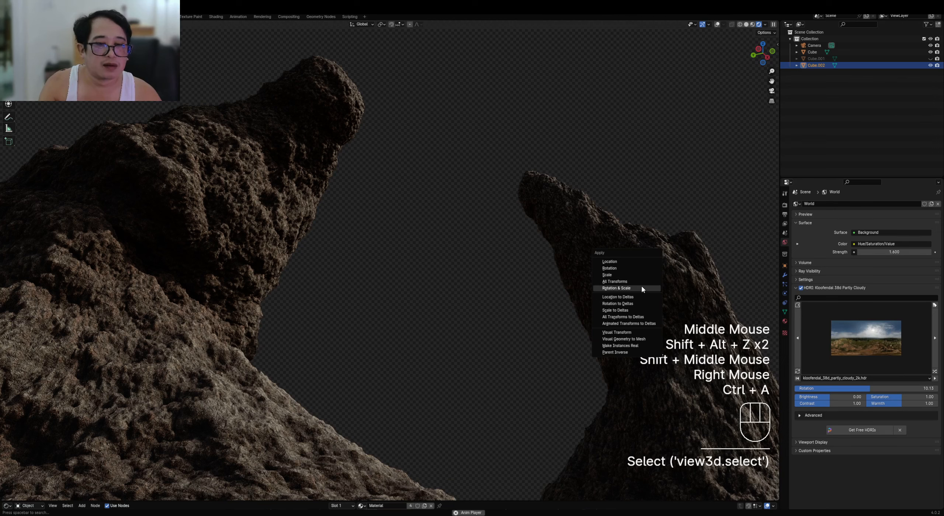
pyautogui.click(642, 286)
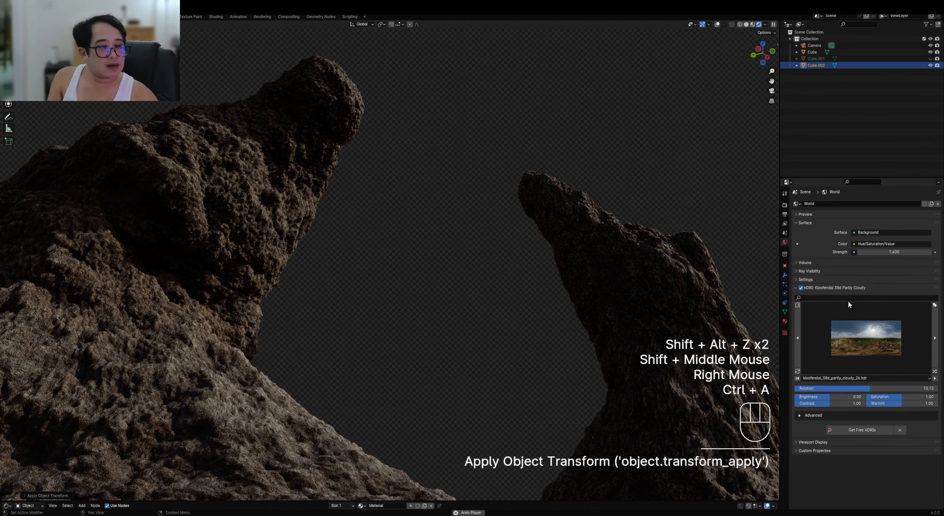
# Replace the world HDRI with Quarry 03 and rotate it to about 69
pyautogui.click(860, 332)
pyautogui.click(815, 425)
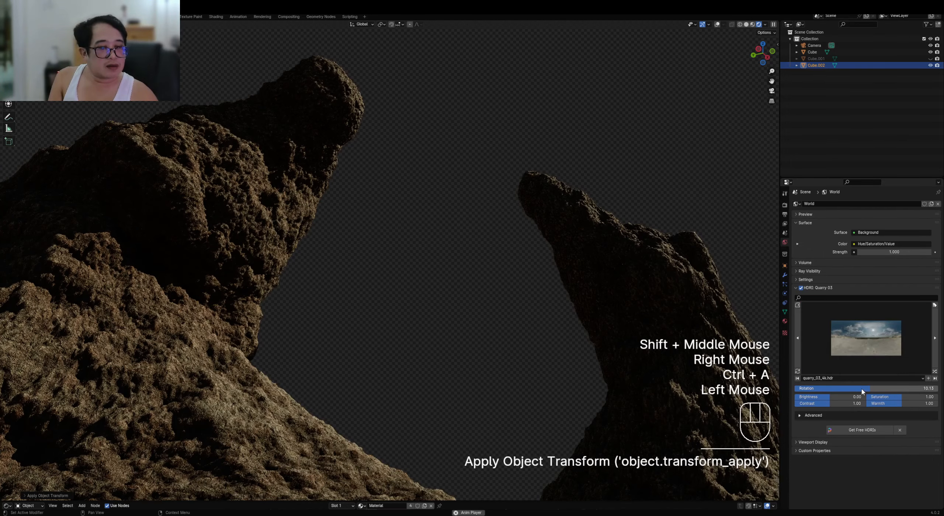
pyautogui.moveTo(862, 389); pyautogui.dragTo(893, 389)
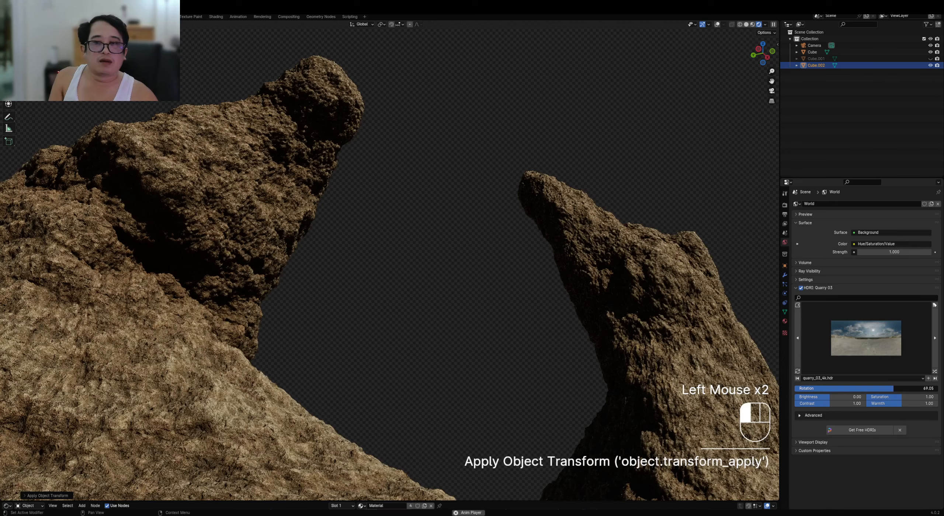
# Try other world HDRIs on the rocks, including Rural Landscape, Kloppenheim 06 and Snowy Field
pyautogui.click(935, 373)
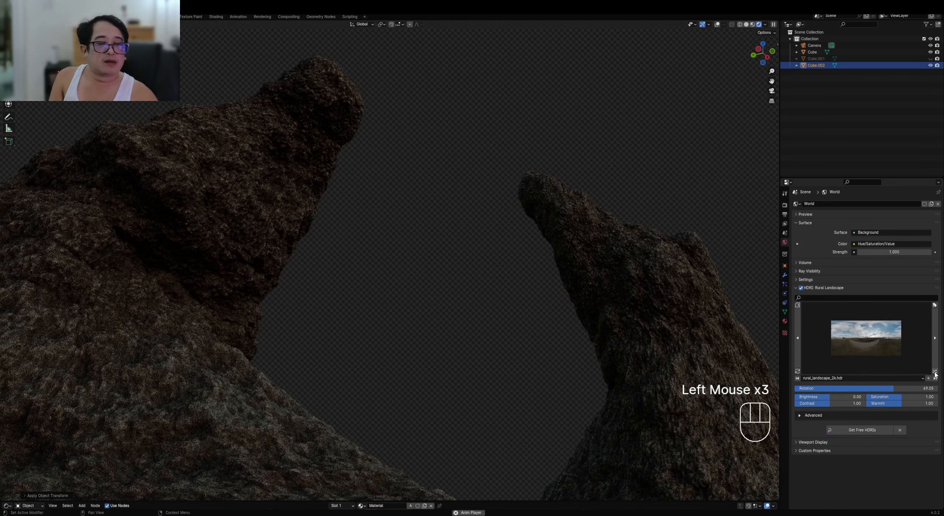
pyautogui.click(934, 373)
pyautogui.click(935, 373)
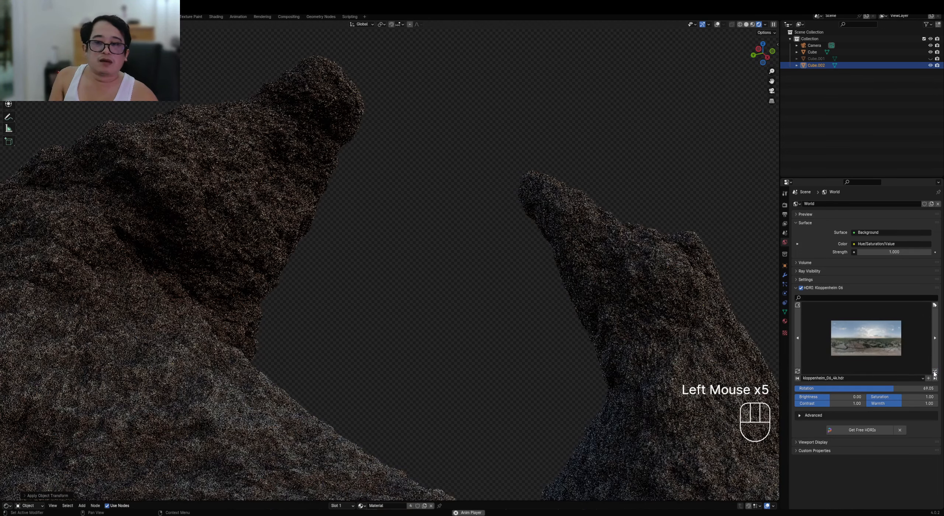
pyautogui.click(935, 373)
# Choose the Kloofendal 38d Partly Cloudy HDRI again and set its rotation to about 13.81
pyautogui.click(872, 342)
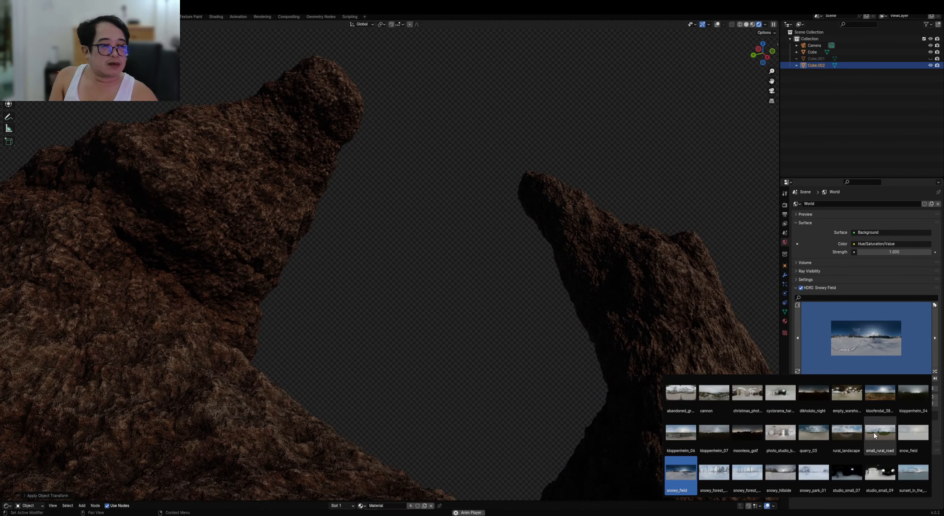
pyautogui.click(878, 405)
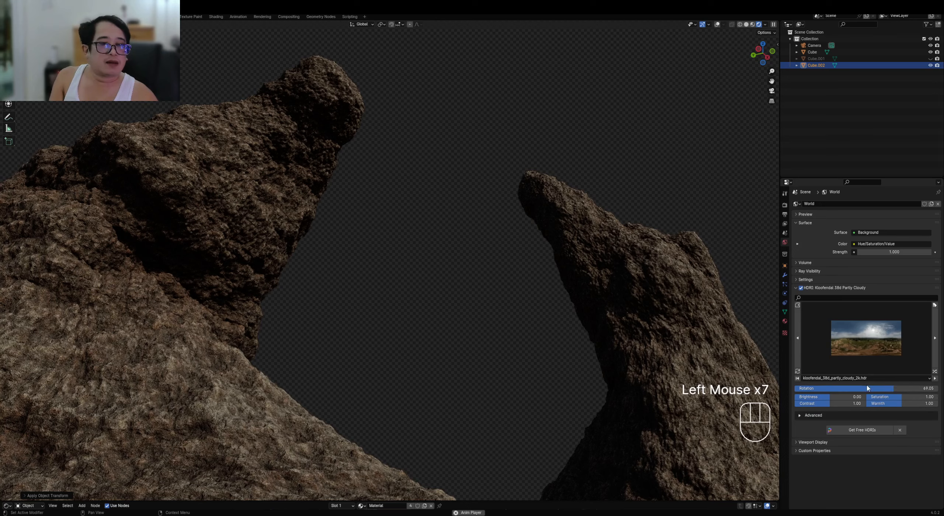
pyautogui.moveTo(866, 388)
pyautogui.mouseDown()
pyautogui.moveTo(848, 389)
pyautogui.moveTo(938, 388)
pyautogui.moveTo(872, 389)
pyautogui.mouseUp()
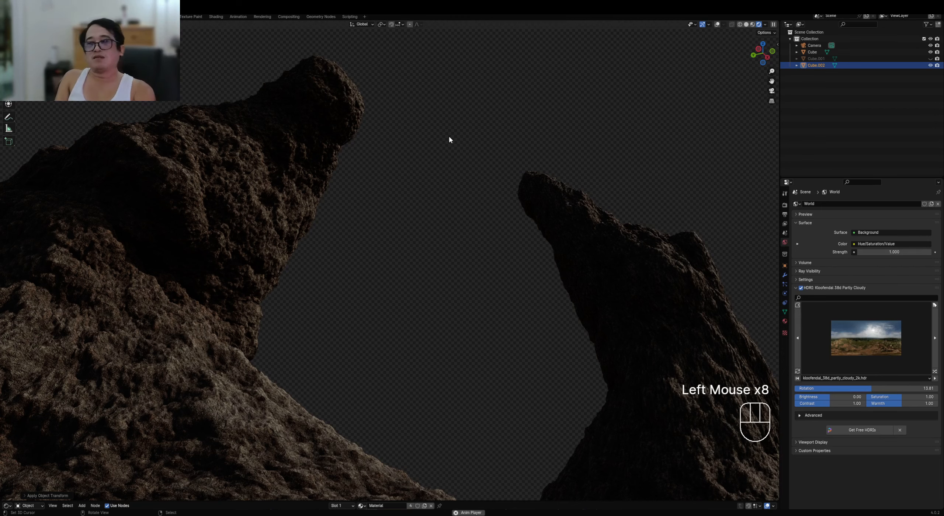
# Switch the viewport to solid shading, check the camera framing of the rocks, and maximize the 3D viewport
pyautogui.press('z')
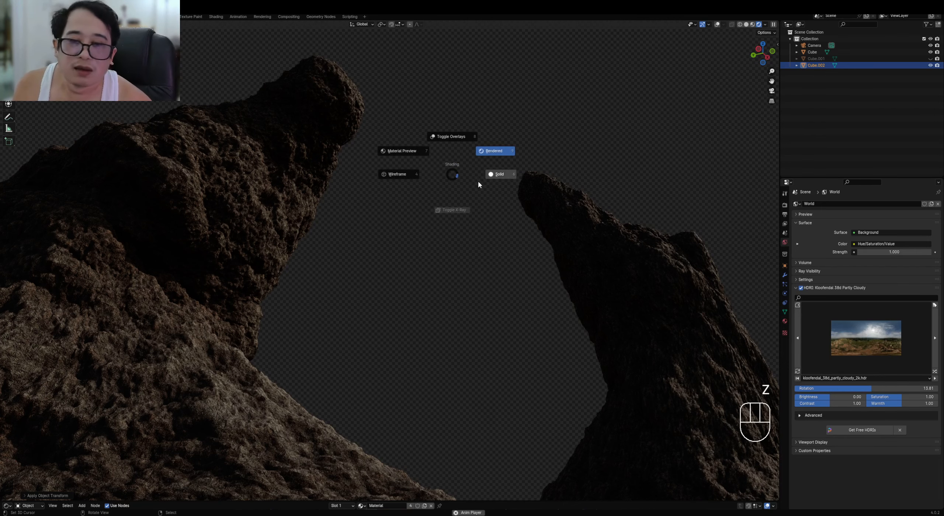
pyautogui.click(501, 173)
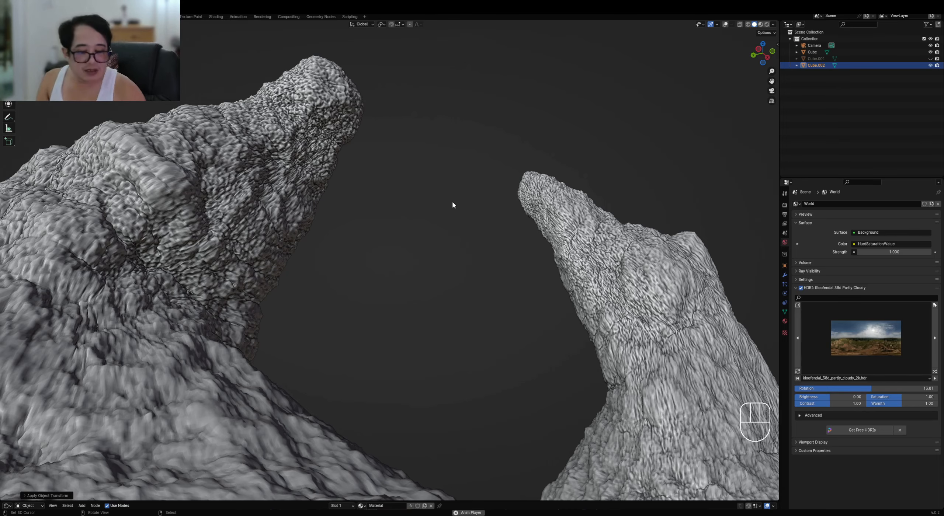
pyautogui.press('KP_0')
pyautogui.press('KP_0')
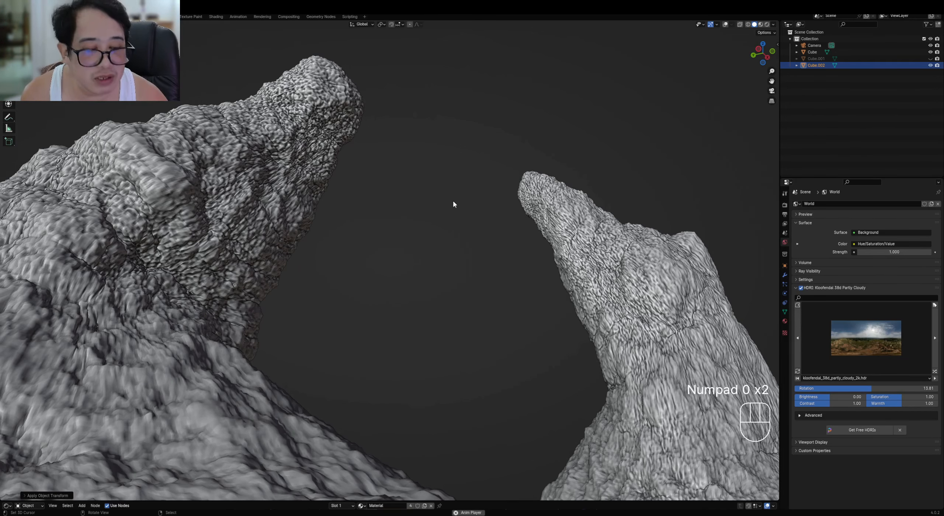
pyautogui.press('KP_0')
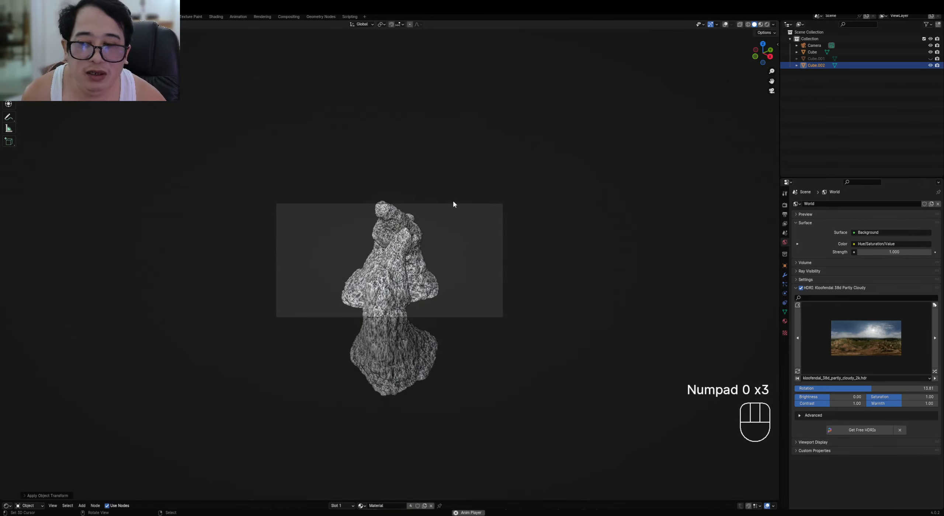
pyautogui.press('KP_0')
pyautogui.hotkey('ctrl', 'space')
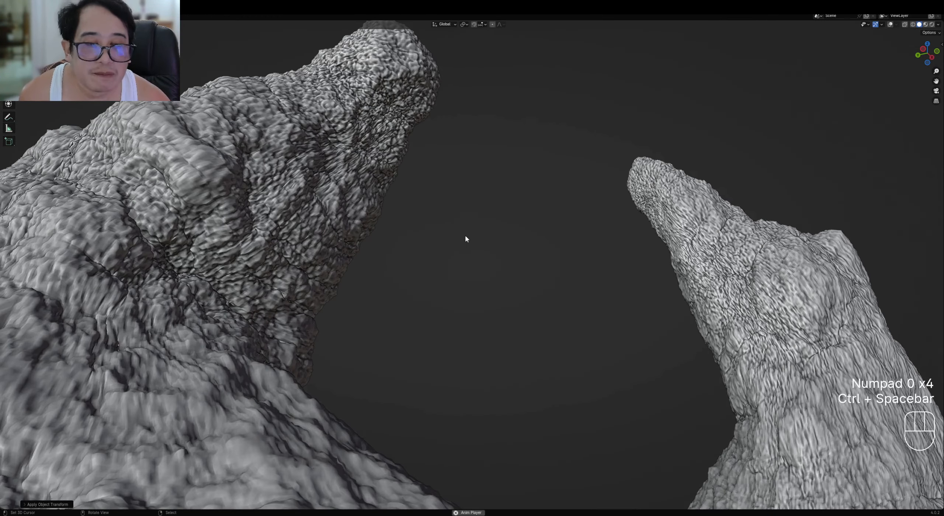
# Open the Quick Displacement settings for the selected rock and examine the Clouds and Image displacement types
pyautogui.scroll(-2, 466, 236)
pyautogui.moveTo(508, 225); pyautogui.dragTo(503, 249, button='middle')
pyautogui.scroll(-1, 504, 249)
pyautogui.moveTo(504, 249); pyautogui.dragTo(493, 234, button='middle')
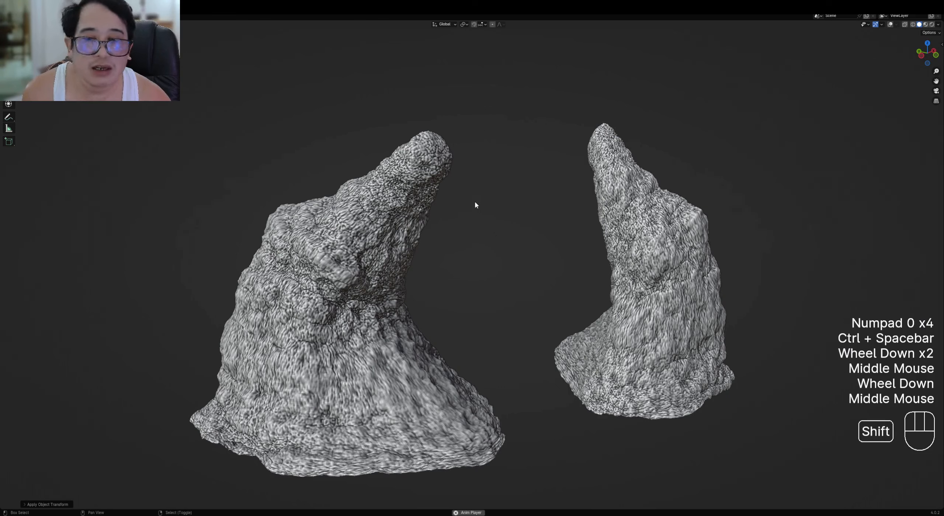
pyautogui.hotkey('shift', 'q')
pyautogui.moveTo(476, 203)
pyautogui.click(523, 228)
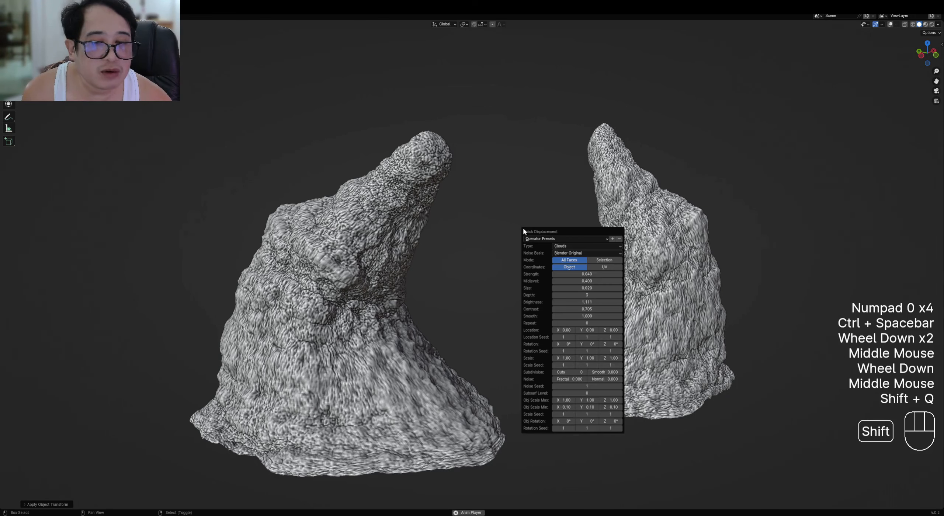
pyautogui.moveTo(543, 233); pyautogui.dragTo(535, 198)
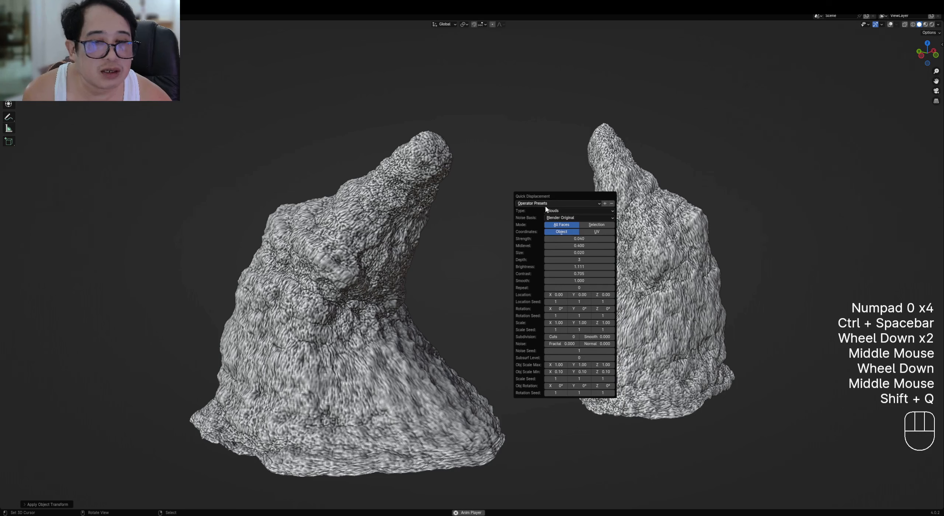
pyautogui.click(558, 212)
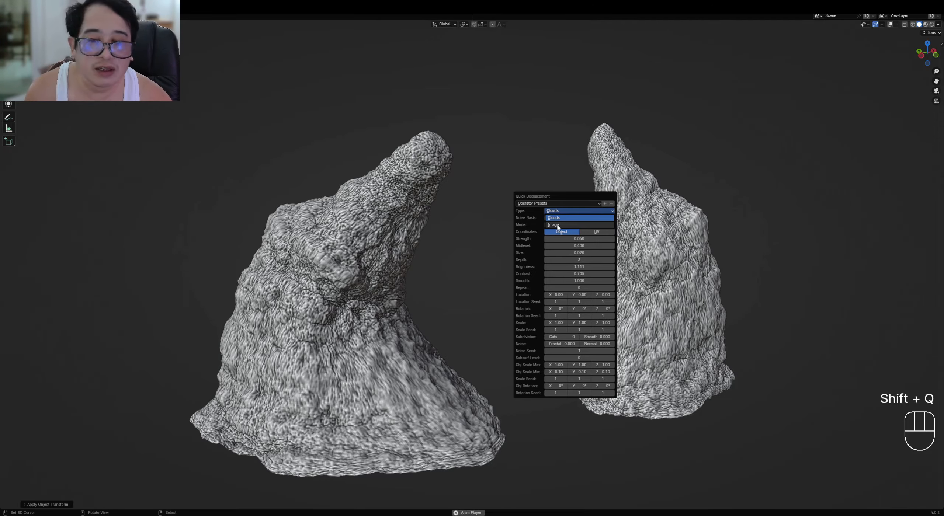
pyautogui.click(572, 224)
pyautogui.moveTo(421, 264); pyautogui.dragTo(466, 245, button='middle')
pyautogui.scroll(-1, 476, 263)
pyautogui.scroll(2, 482, 263)
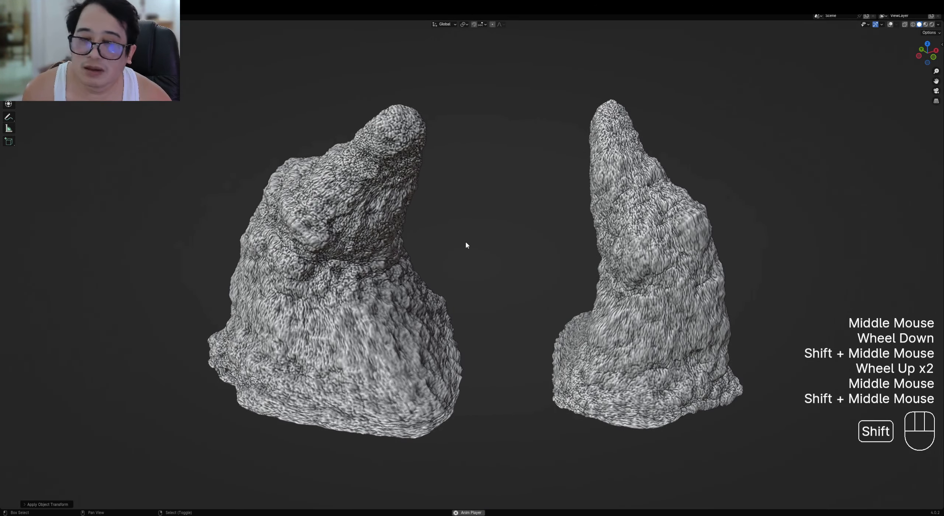